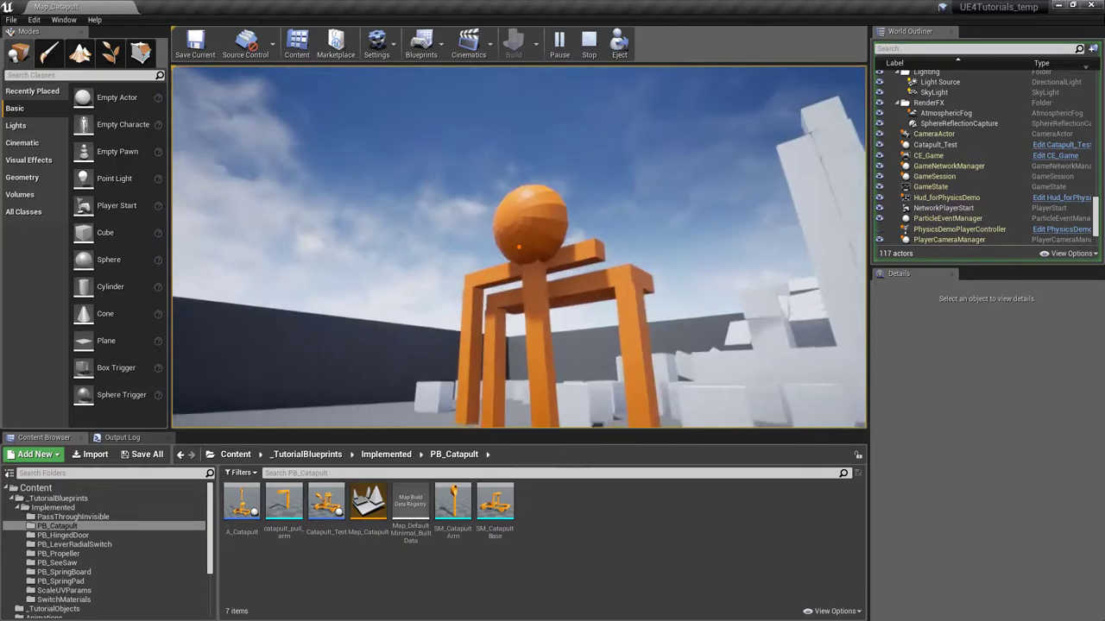
- End the play test of the catapult and frame the existing catapult in the level view
{"action": "key", "text": "d"}
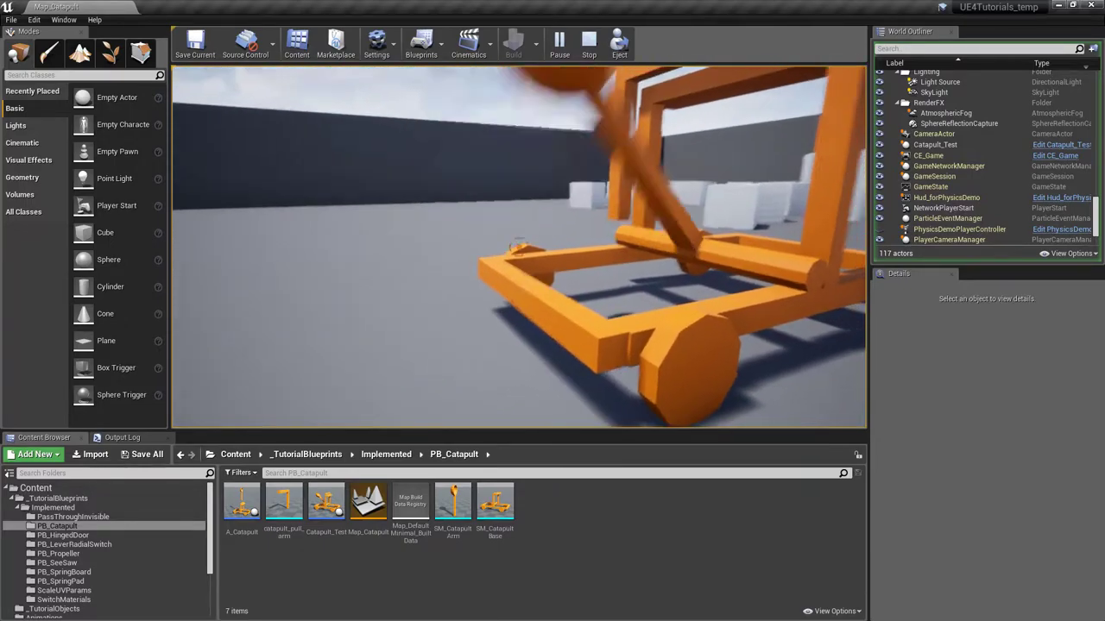
{"action": "key", "text": "shift+F1"}
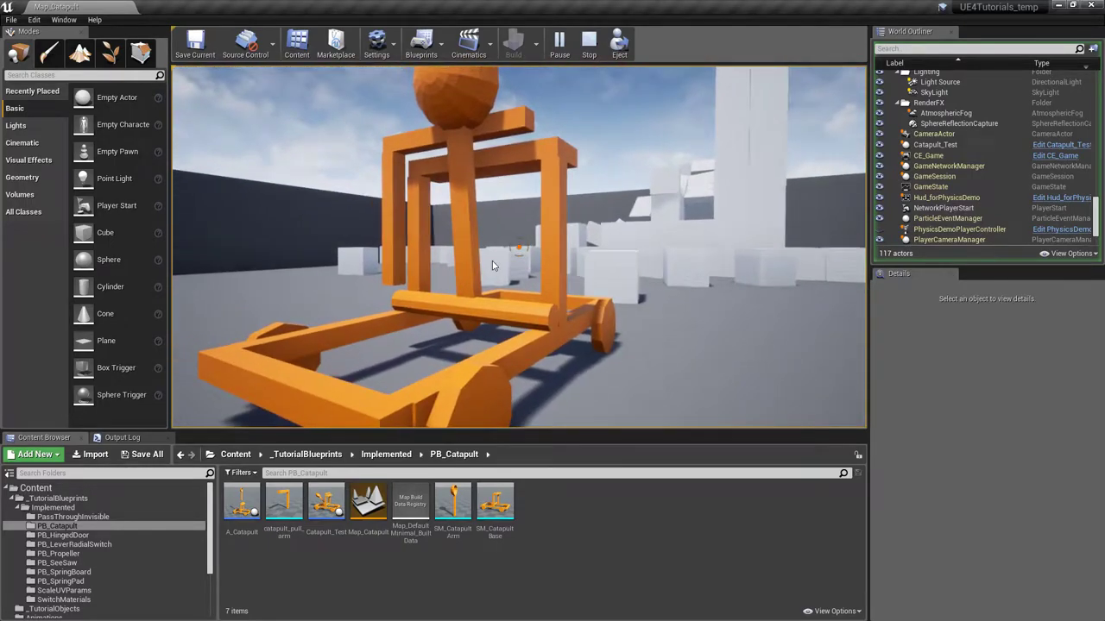
{"action": "key", "text": "Escape"}
{"action": "mouse_move", "coordinate": [532, 273]}
{"action": "right_mouse_down"}
{"action": "mouse_move", "coordinate": [473, 281]}
{"action": "mouse_move", "coordinate": [541, 273]}
{"action": "right_mouse_up"}
{"action": "key", "text": "s"}
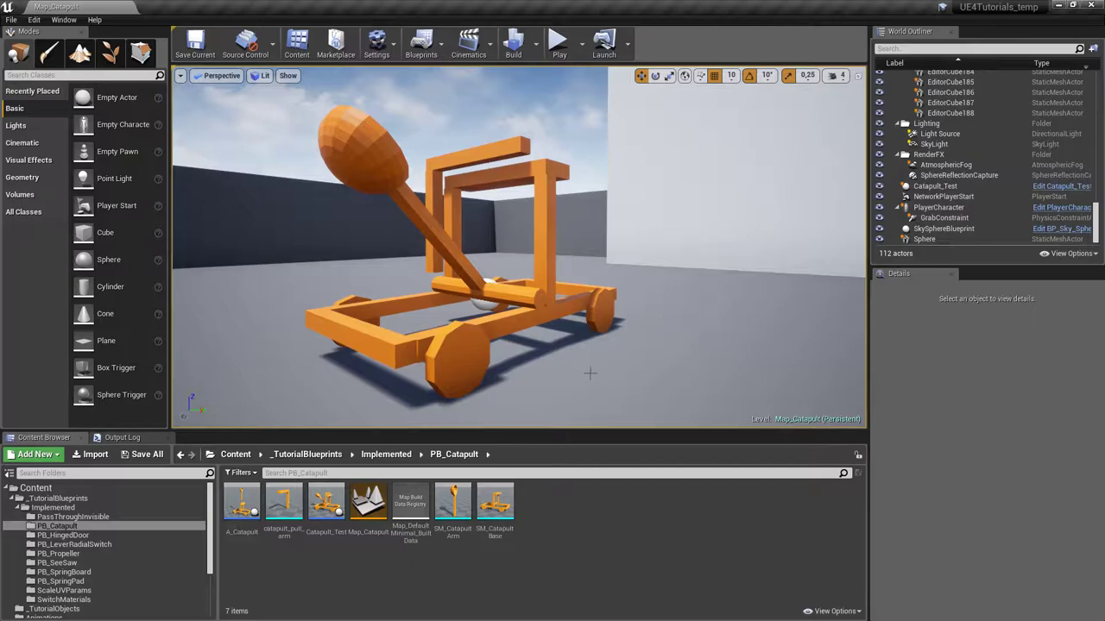
{"action": "key", "text": "a"}
{"action": "right_click_drag", "start_coordinate": [590, 372], "coordinate": [614, 385]}
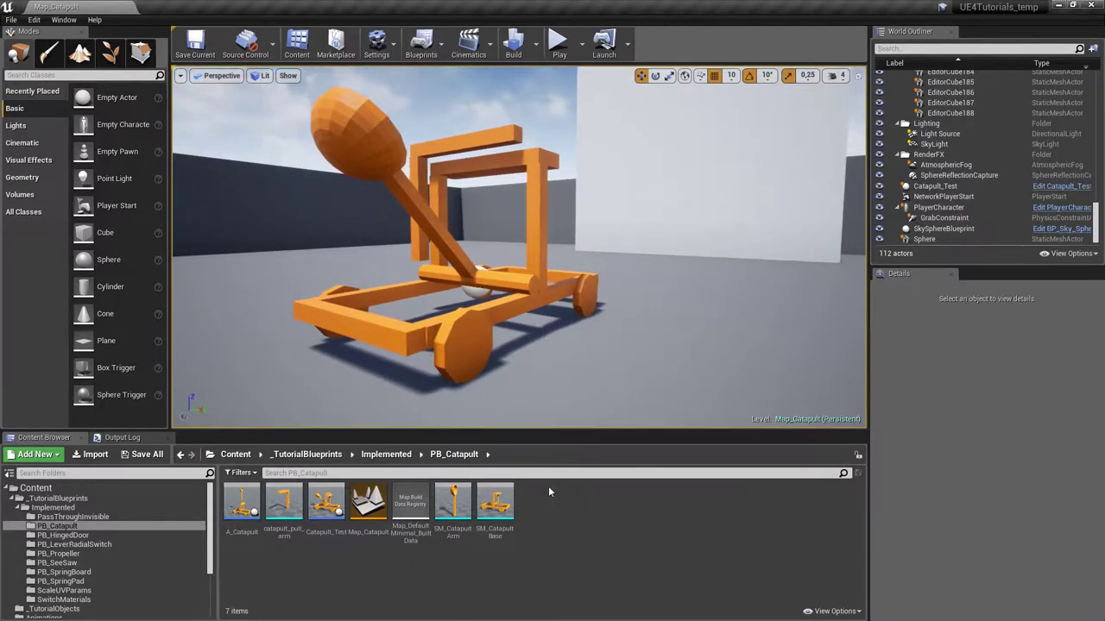
- Create an Actor Blueprint named SimpleCatapult in the PB_Catapult folder and open it for editing
{"action": "right_click", "coordinate": [548, 491]}
{"action": "left_click", "coordinate": [640, 221]}
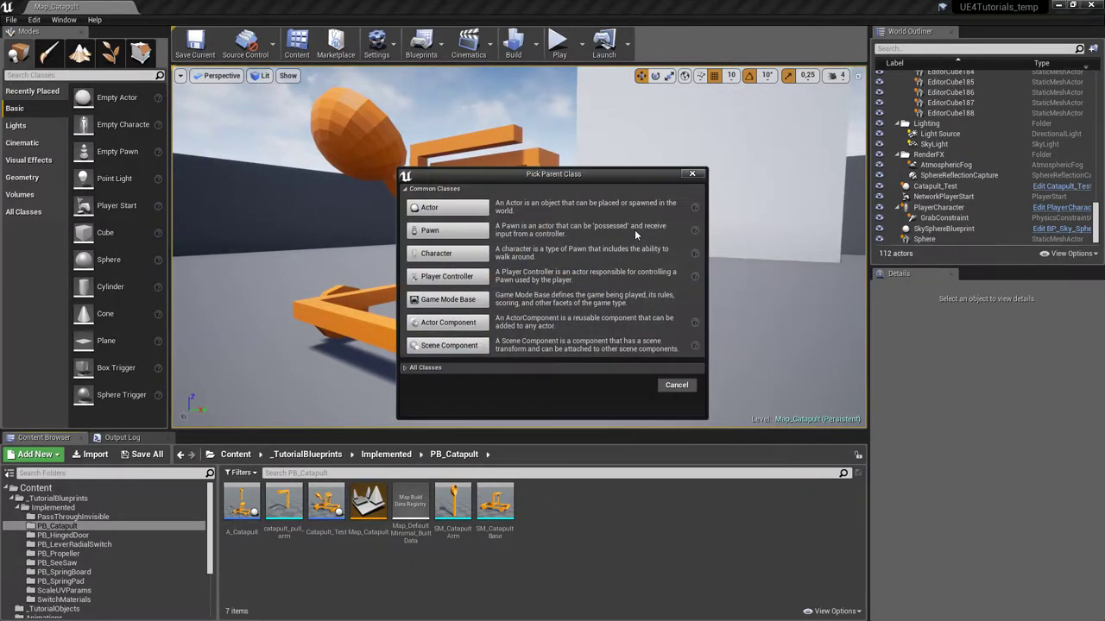
{"action": "left_click", "coordinate": [448, 207]}
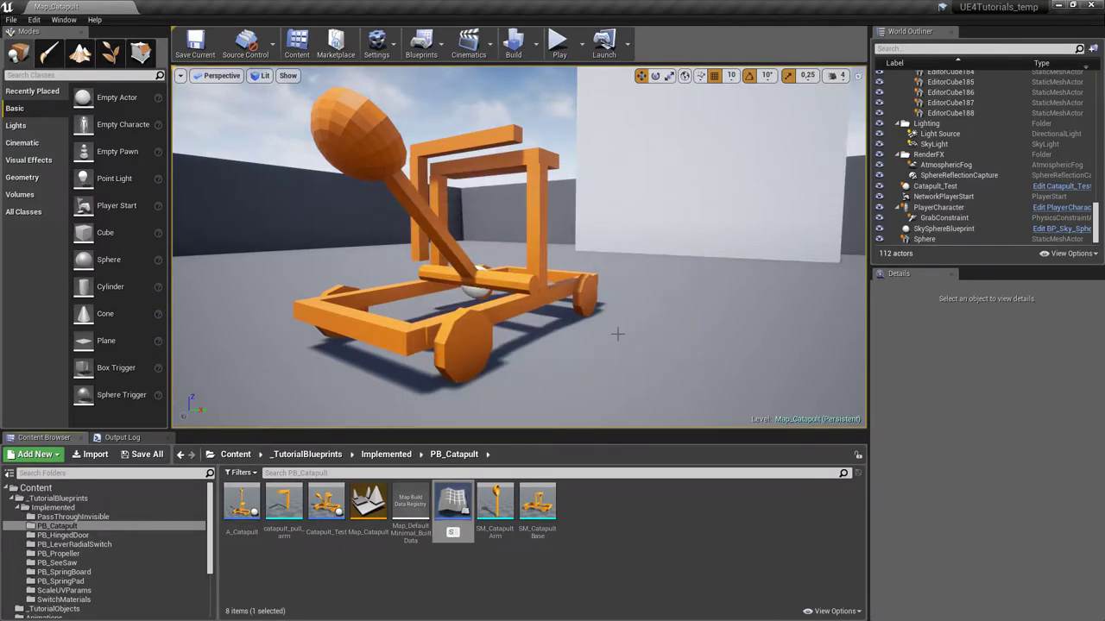
{"action": "type", "text": "SimpleCatapult"}
{"action": "key", "text": "Return"}
{"action": "key", "text": "Return"}
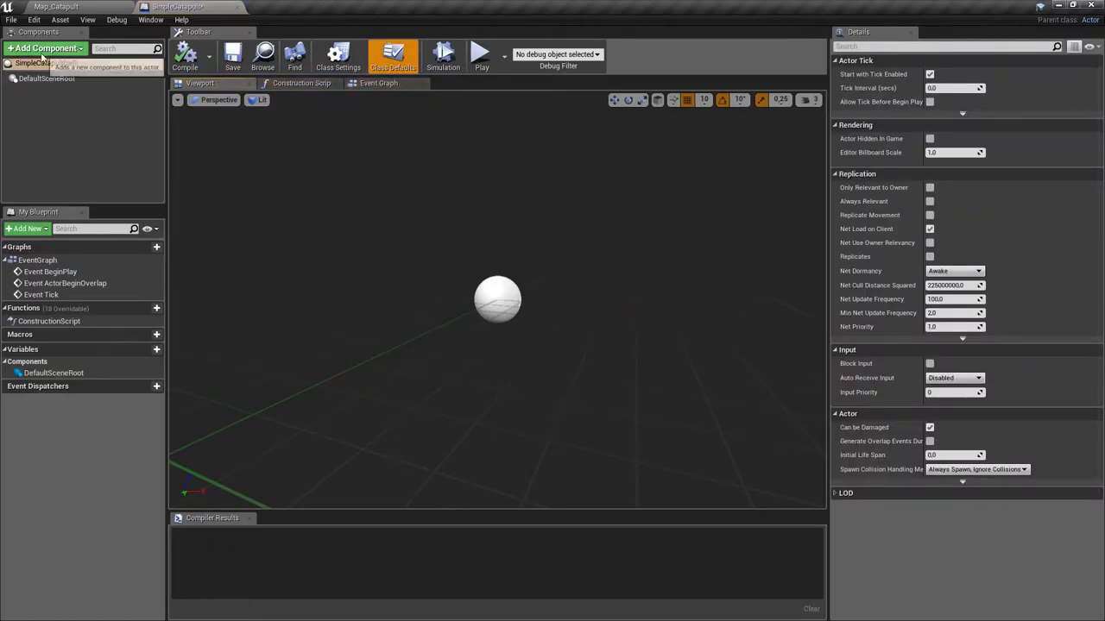
- Add a cube component to the Blueprint and name it Base
{"action": "left_click", "coordinate": [43, 48]}
{"action": "type", "text": "cube"}
{"action": "key", "text": "Return"}
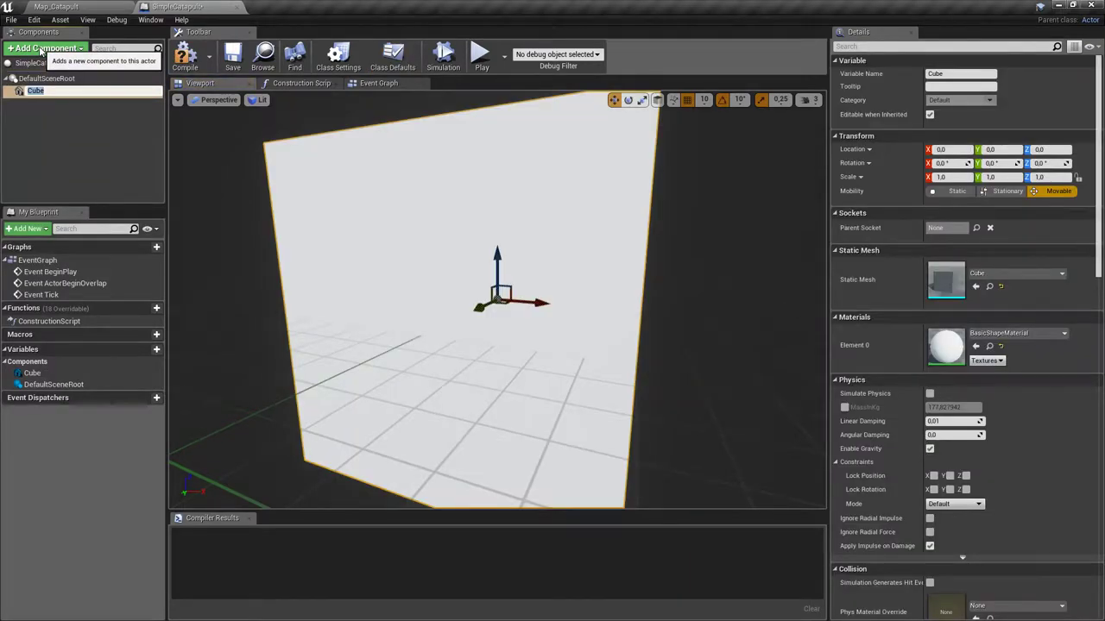
{"action": "key", "text": "BackSpace"}
{"action": "key", "text": "BackSpace"}
{"action": "type", "text": "N"}
{"action": "key", "text": "Return"}
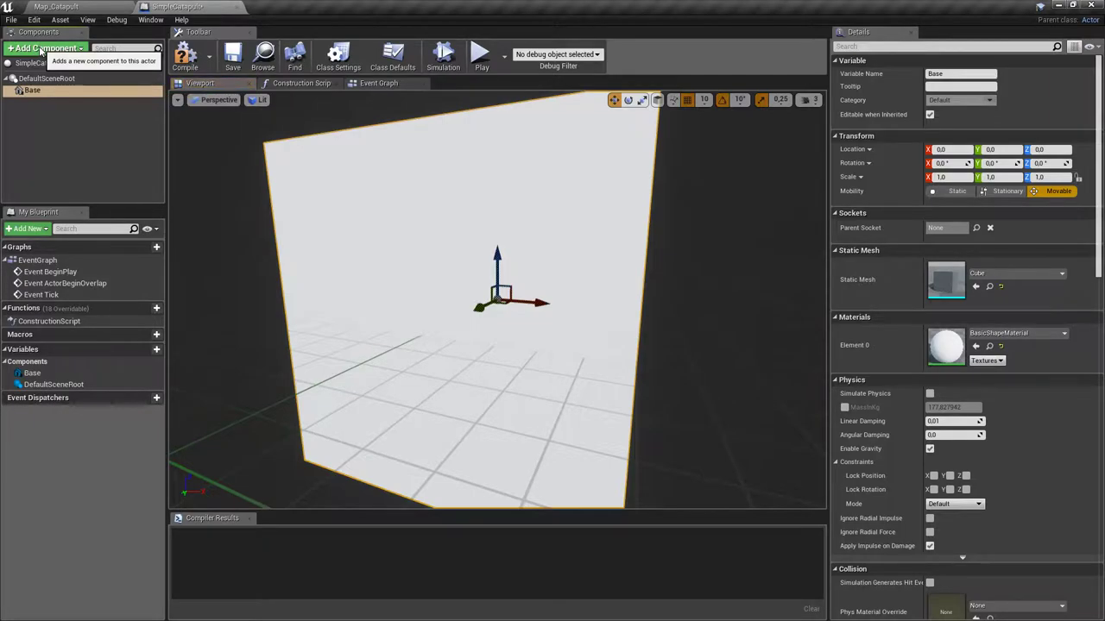
- Set the Base component's static mesh to SM_CatapultBase
{"action": "left_click", "coordinate": [1005, 273]}
{"action": "type", "text": "catap"}
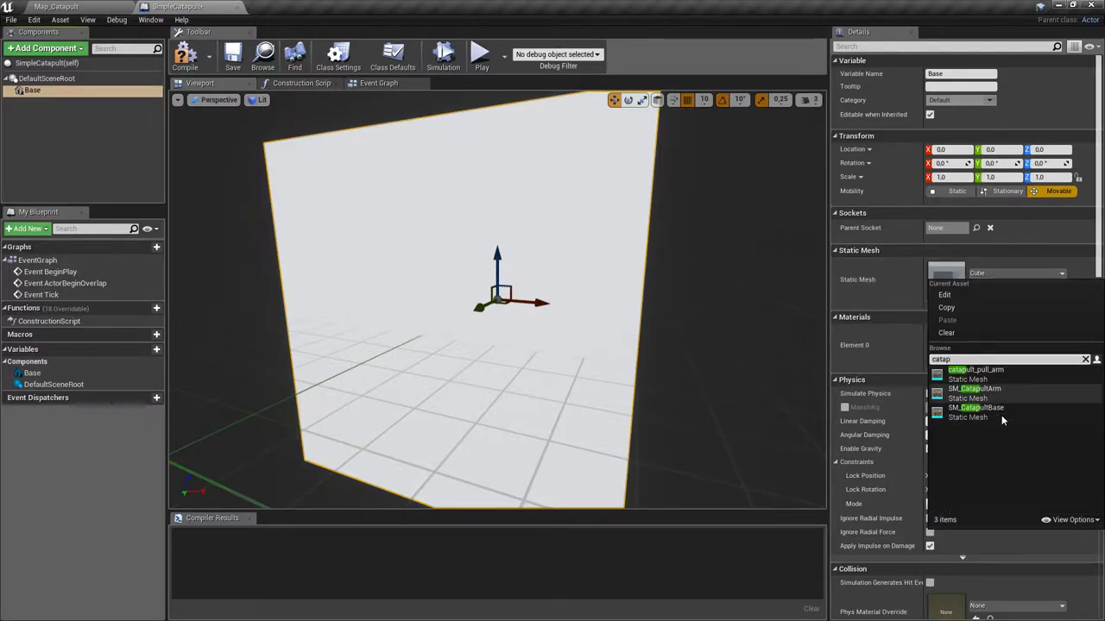
{"action": "left_click", "coordinate": [975, 412]}
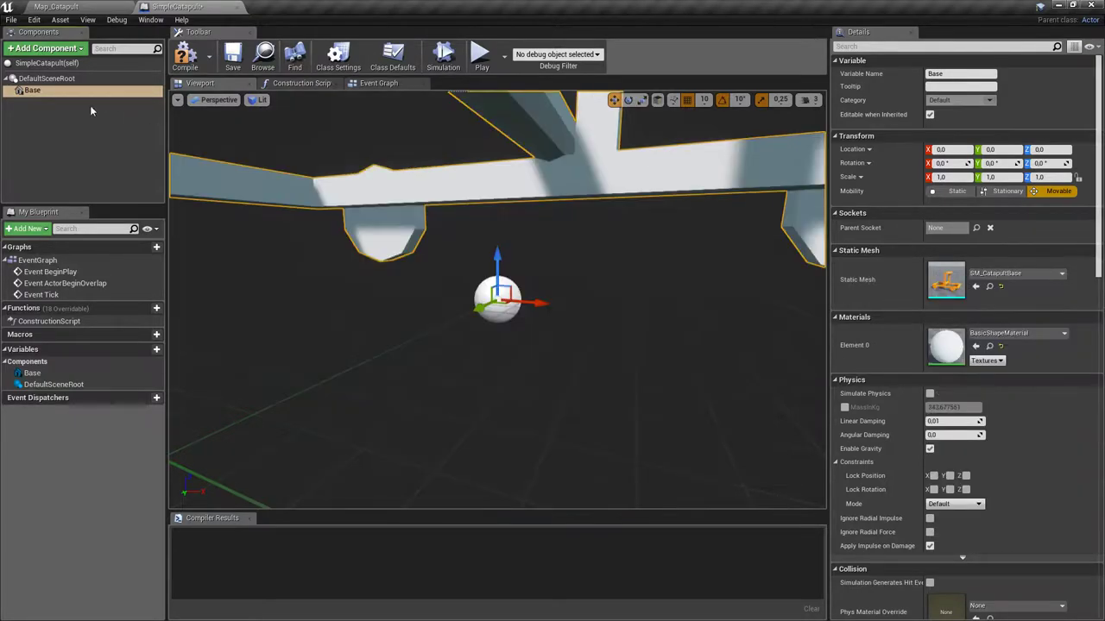
- Add a second cube component under DefaultSceneRoot and name it Arm
{"action": "left_click", "coordinate": [47, 77]}
{"action": "left_click", "coordinate": [74, 49]}
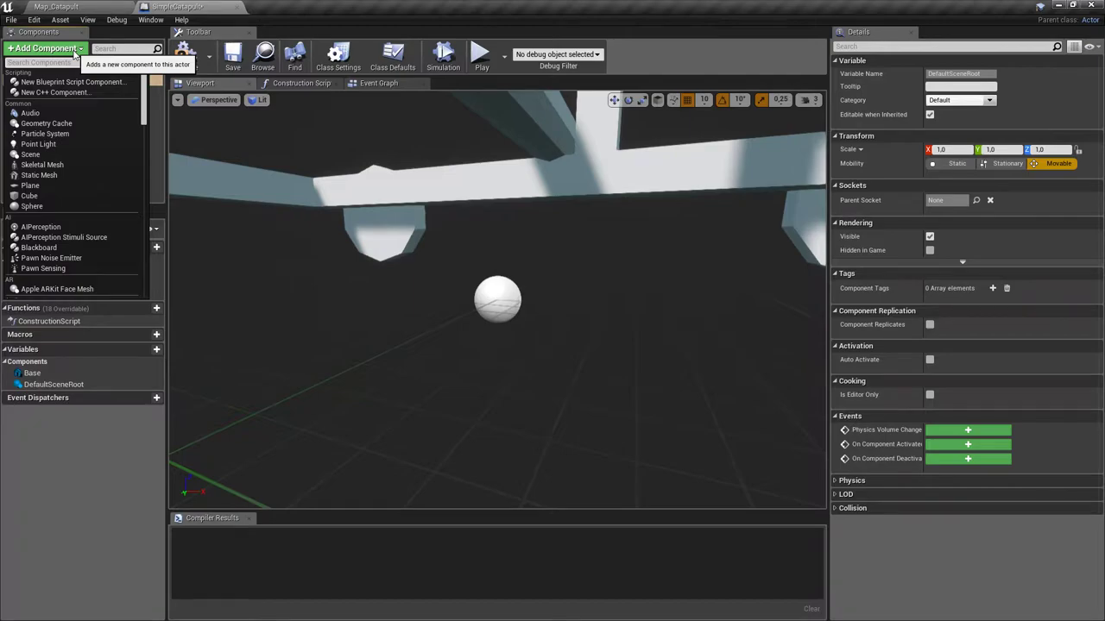
{"action": "type", "text": "cub"}
{"action": "key", "text": "Return"}
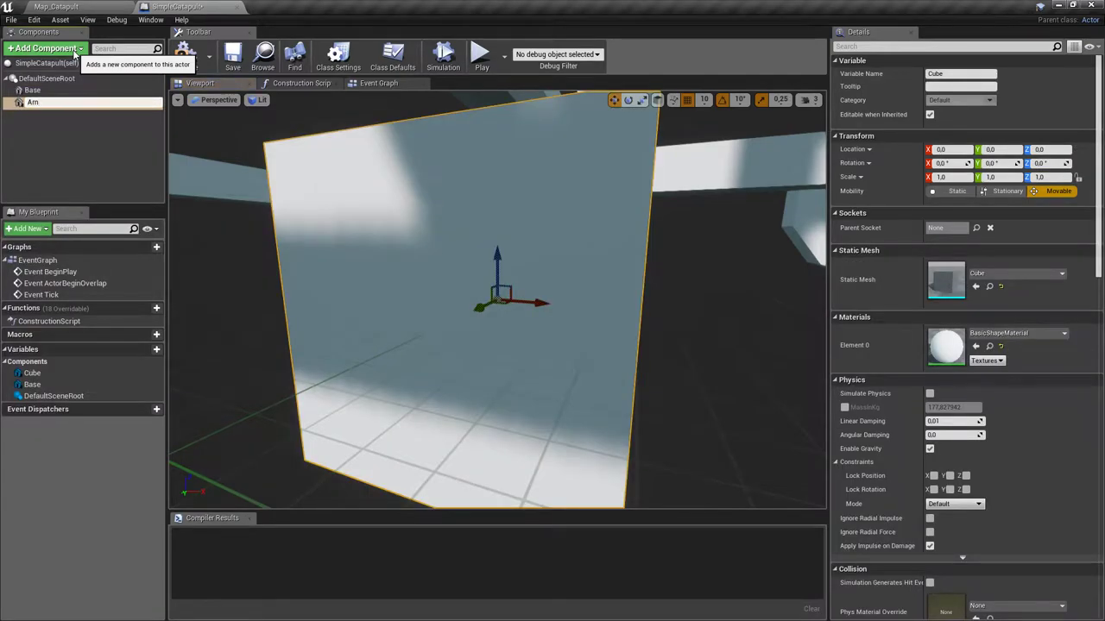
{"action": "type", "text": "Arn"}
{"action": "key", "text": "Return"}
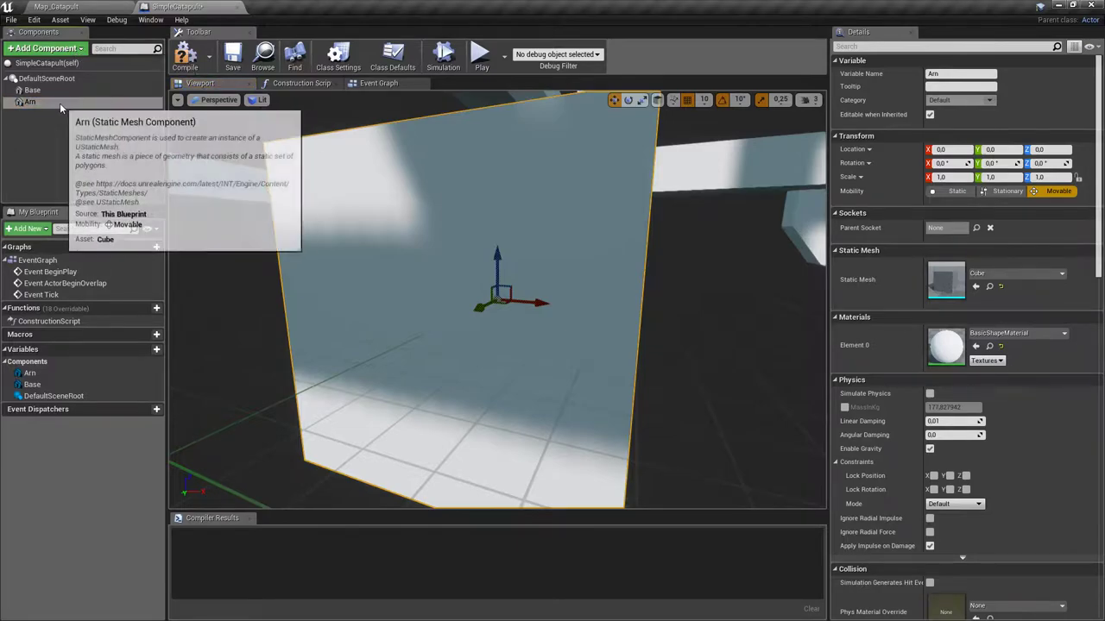
{"action": "left_click_drag", "start_coordinate": [42, 103], "coordinate": [10, 102]}
{"action": "key", "text": "BackSpace"}
{"action": "type", "text": "m"}
{"action": "key", "text": "Return"}
{"action": "left_click_drag", "start_coordinate": [10, 102], "coordinate": [12, 102]}
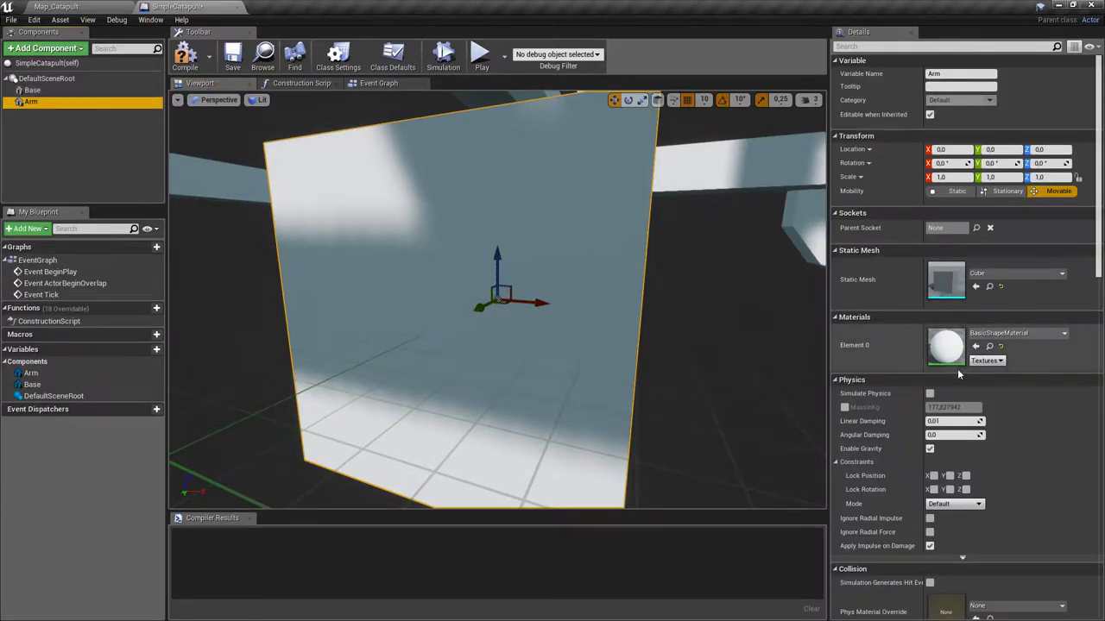
- Set the Arm component's static mesh to SM_CatapultArm
{"action": "left_click", "coordinate": [1006, 280]}
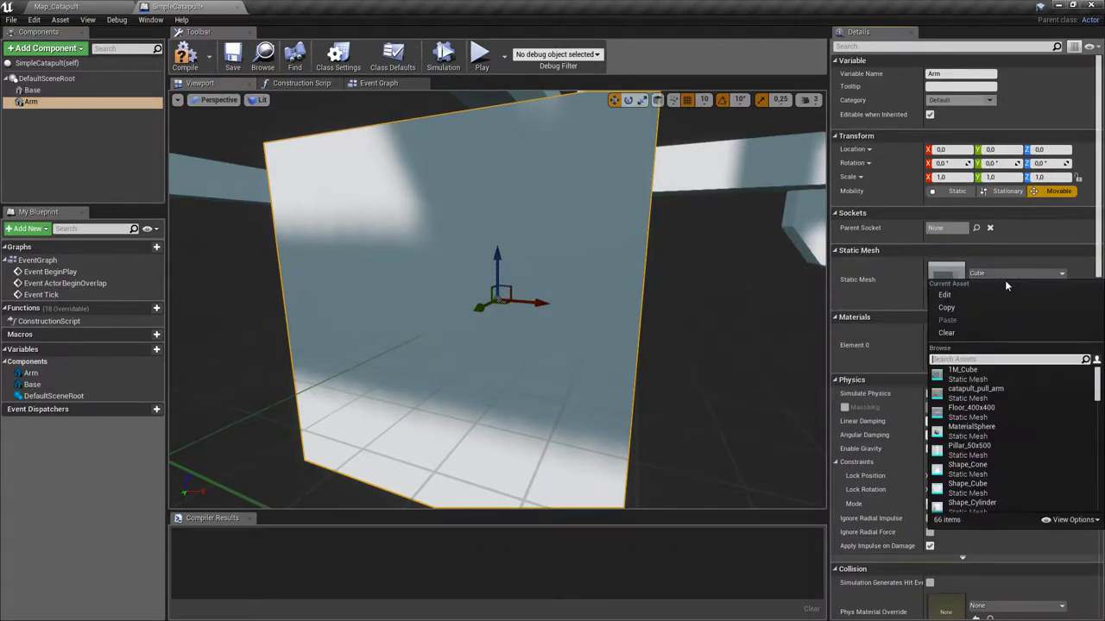
{"action": "type", "text": "arm"}
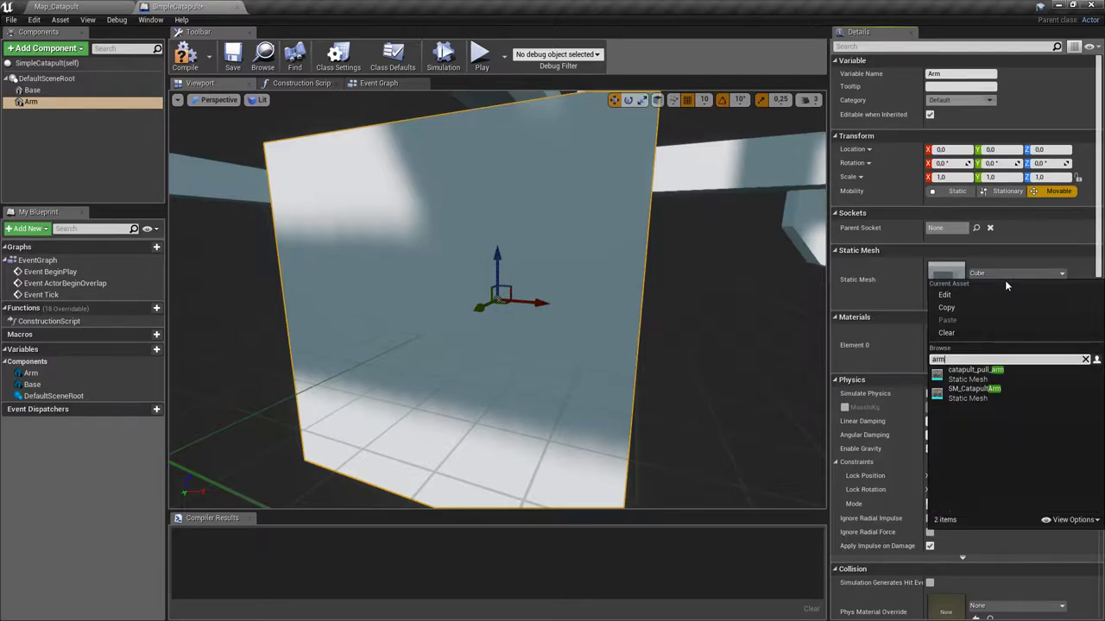
{"action": "left_click", "coordinate": [1011, 386]}
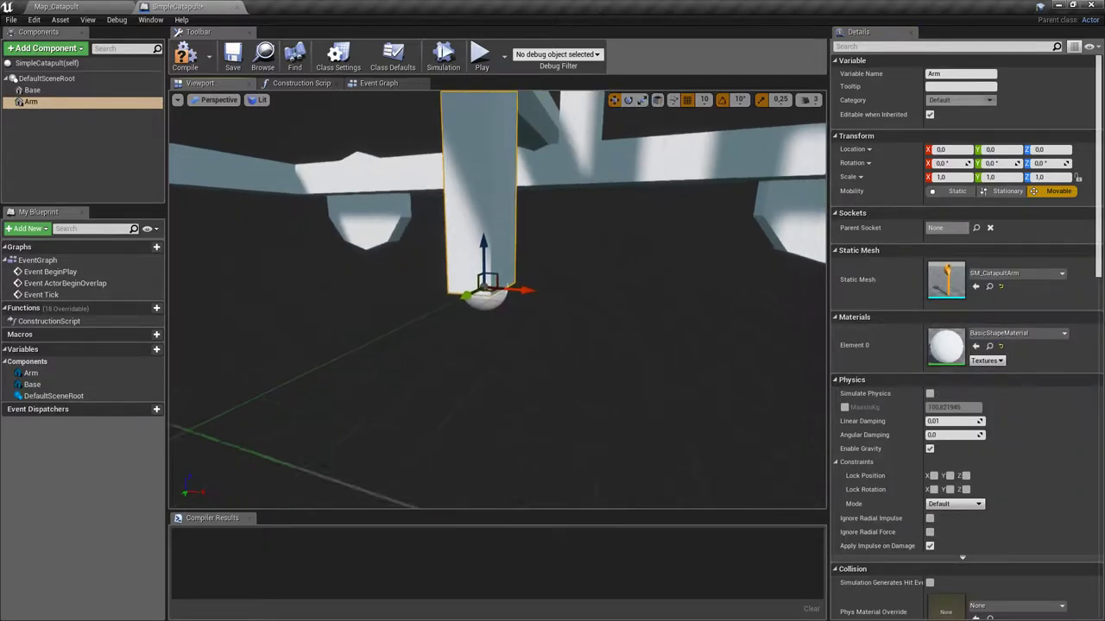
- Move the Base component to X 10 and Z -80 so its crossbar lines up with the arm's pivot
{"action": "right_click_drag", "start_coordinate": [497, 327], "coordinate": [597, 372]}
{"action": "left_click", "coordinate": [592, 327]}
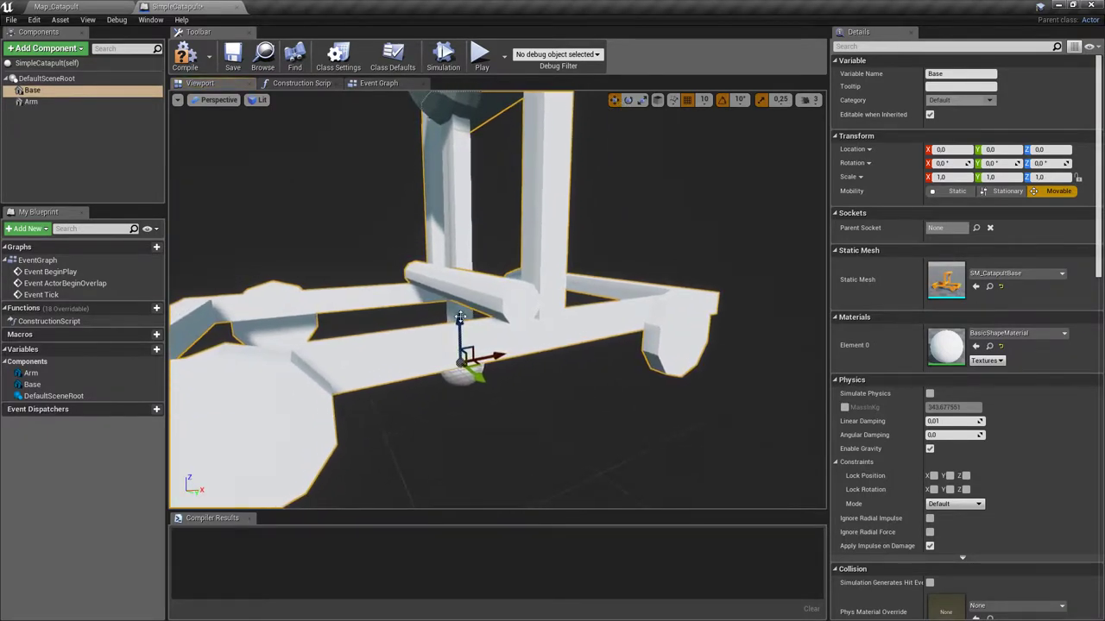
{"action": "left_click_drag", "start_coordinate": [458, 326], "coordinate": [448, 395]}
{"action": "right_click_drag", "start_coordinate": [447, 395], "coordinate": [302, 384]}
{"action": "right_click_drag", "start_coordinate": [525, 338], "coordinate": [498, 402]}
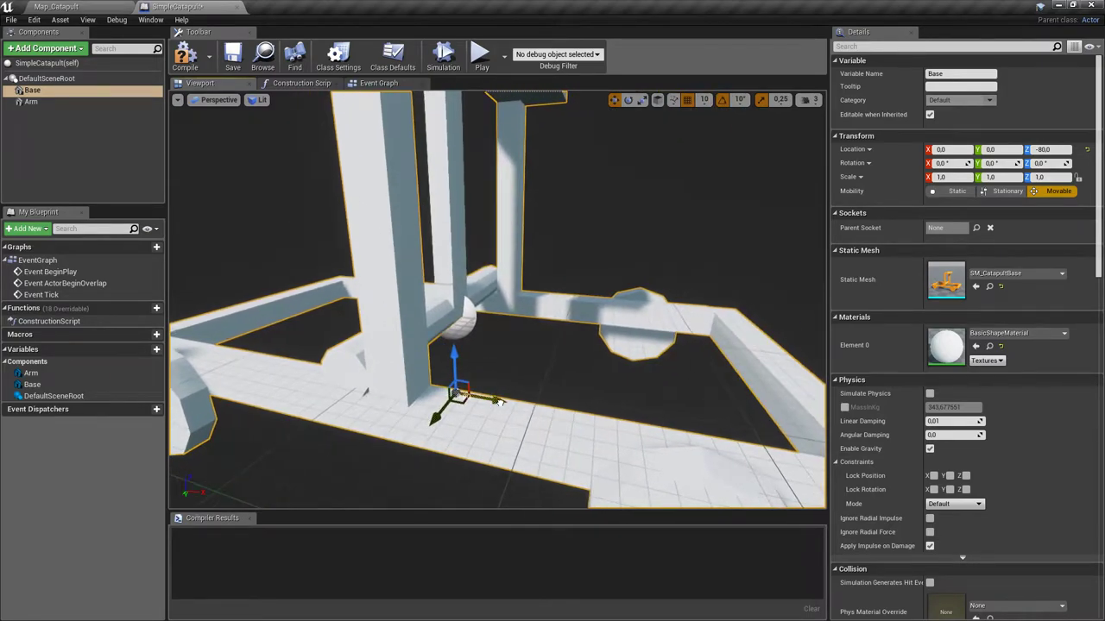
{"action": "left_click_drag", "start_coordinate": [498, 402], "coordinate": [507, 403]}
{"action": "right_click_drag", "start_coordinate": [507, 403], "coordinate": [283, 274]}
{"action": "right_click_drag", "start_coordinate": [439, 402], "coordinate": [354, 395]}
{"action": "right_click_drag", "start_coordinate": [492, 384], "coordinate": [500, 379]}
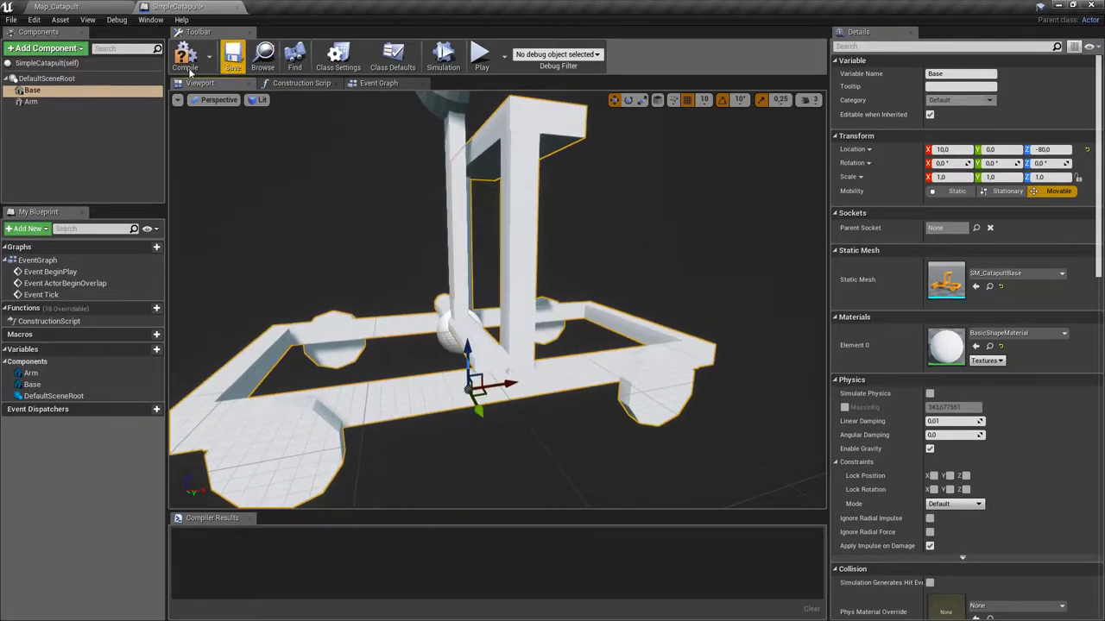
- Add a Physics Constraint component under DefaultSceneRoot and name it Spring
{"action": "left_click", "coordinate": [46, 77]}
{"action": "left_click", "coordinate": [46, 48]}
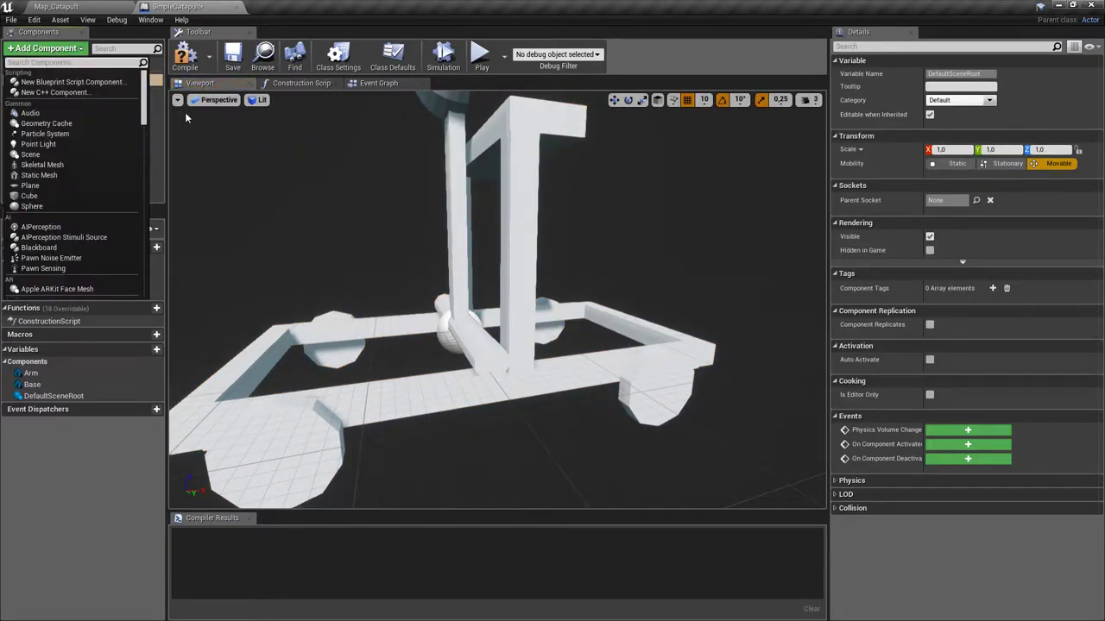
{"action": "type", "text": "Physic"}
{"action": "key", "text": "Down"}
{"action": "key", "text": "Return"}
{"action": "type", "text": "Spring"}
{"action": "key", "text": "Return"}
- Enable physics simulation on the Arm component
{"action": "left_click_drag", "start_coordinate": [453, 246], "coordinate": [241, 375]}
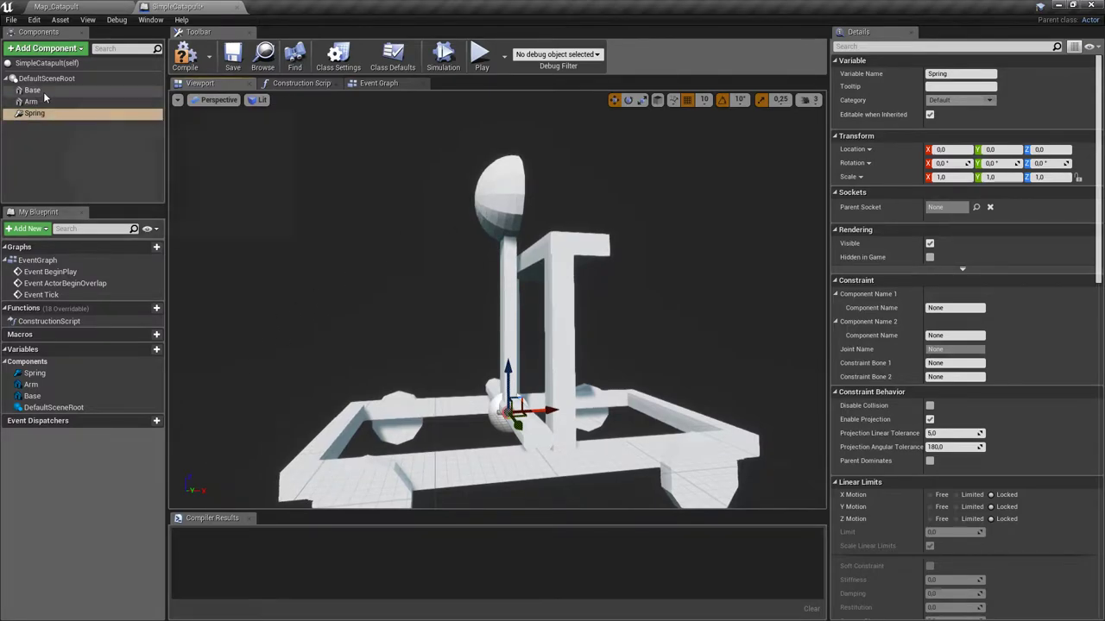
{"action": "left_click", "coordinate": [78, 102]}
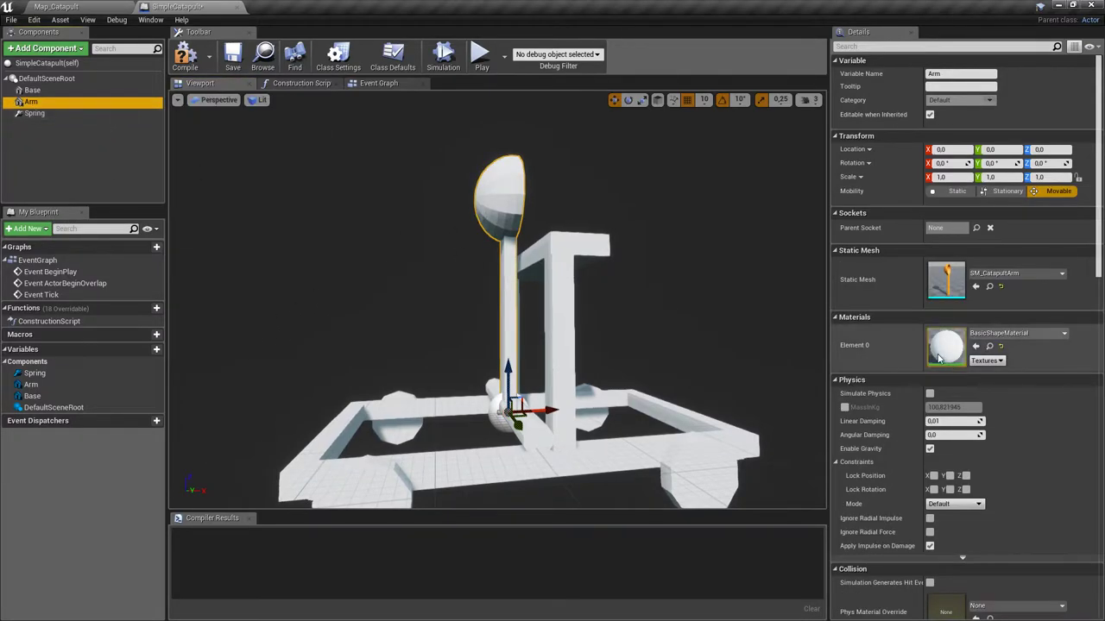
{"action": "left_click", "coordinate": [929, 394]}
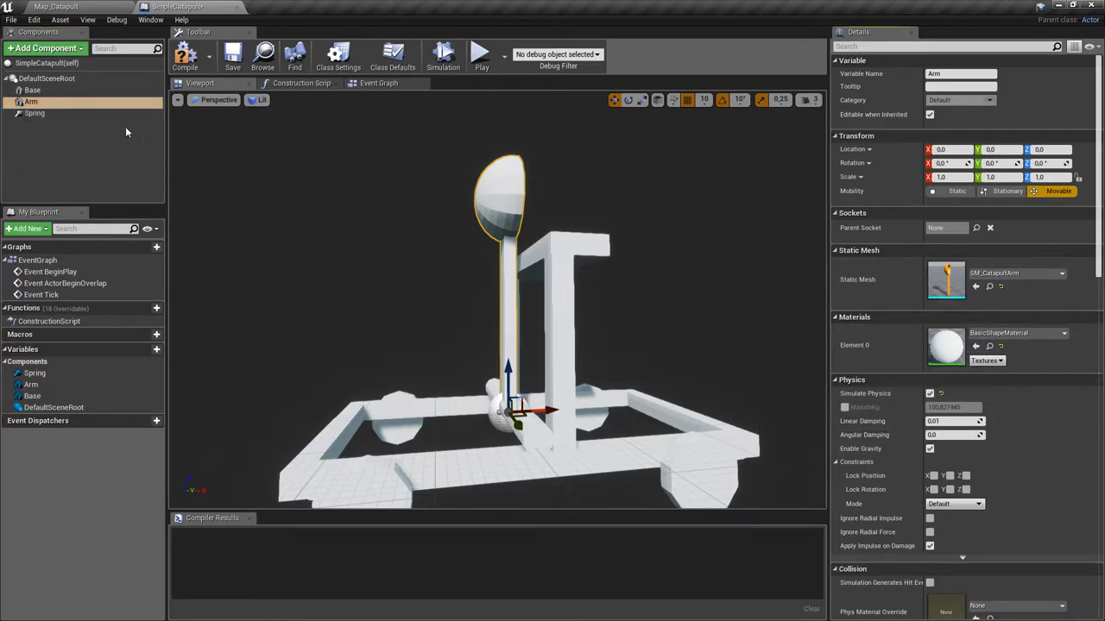
- Set the Spring constraint's first component name to Base and its second to Arm
{"action": "left_click", "coordinate": [58, 114]}
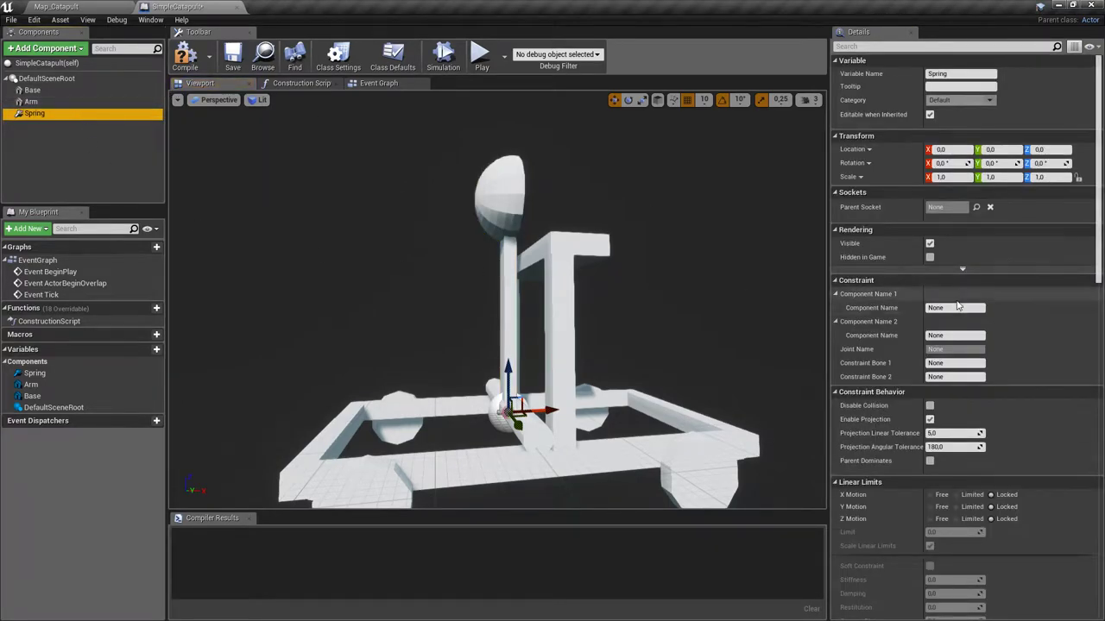
{"action": "left_click", "coordinate": [952, 307]}
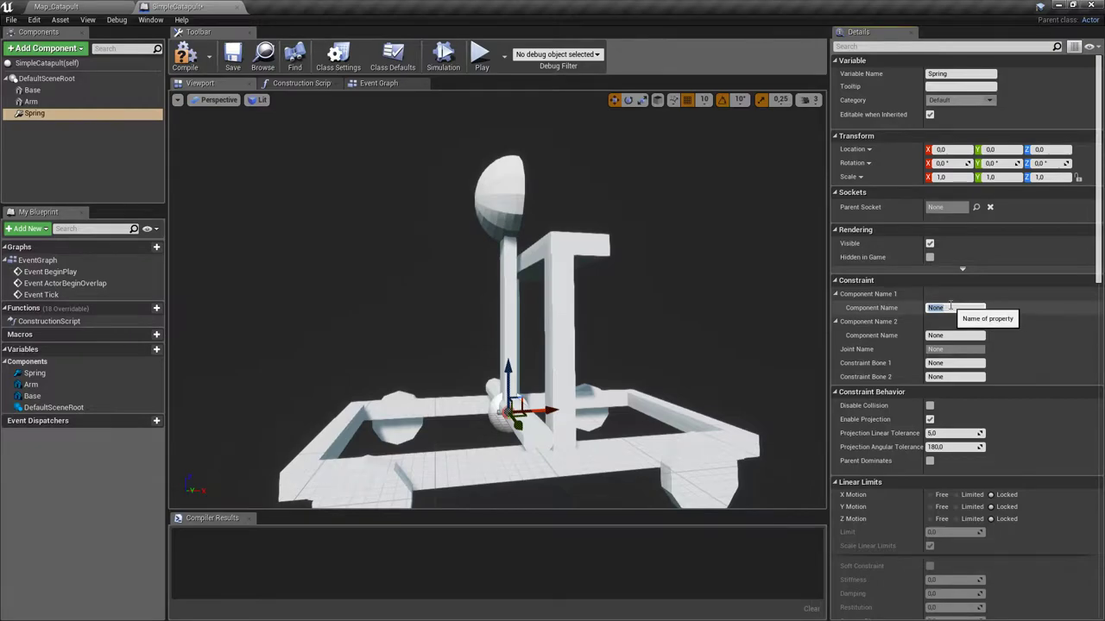
{"action": "type", "text": "Base"}
{"action": "key", "text": "Return"}
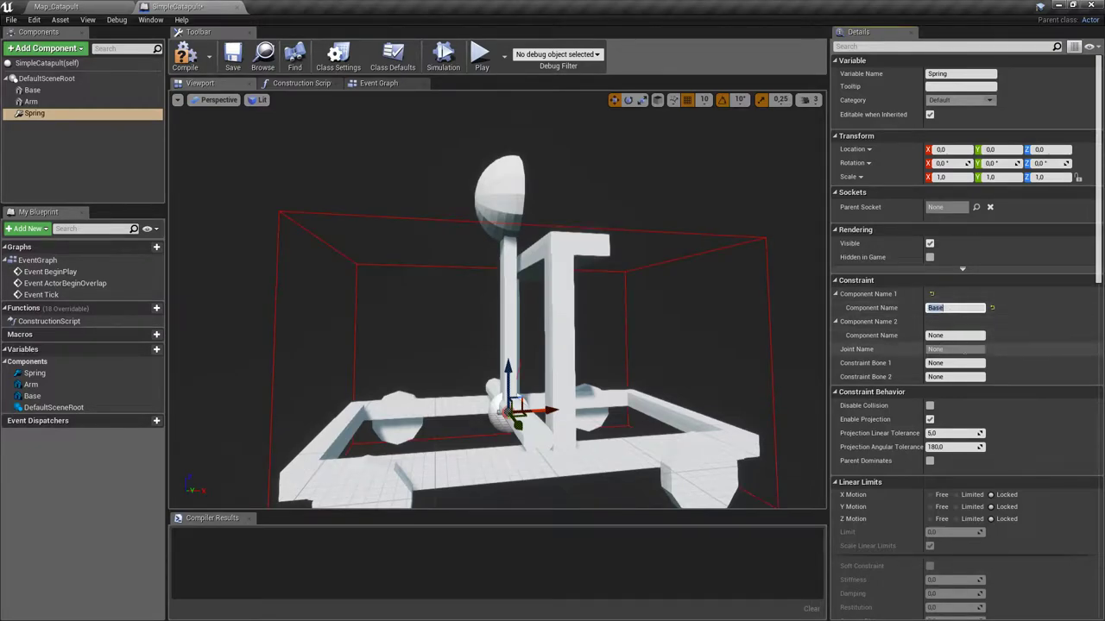
{"action": "left_click", "coordinate": [966, 335]}
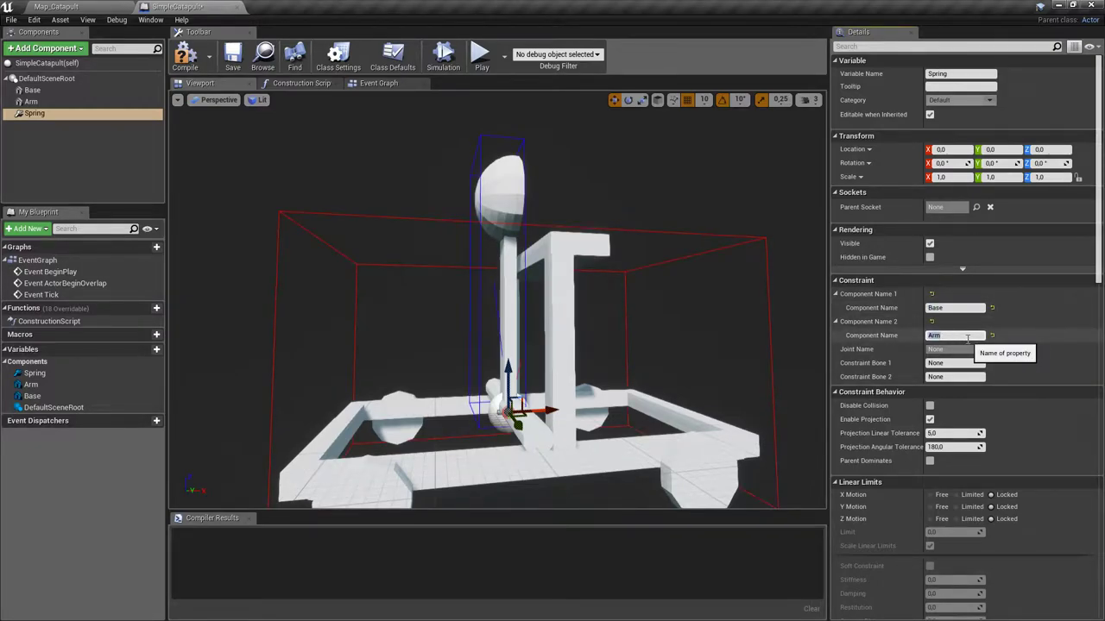
{"action": "key", "text": "Return"}
- Find the collision settings of the Spring constraint and disable collision between the constrained components
{"action": "left_click", "coordinate": [918, 47]}
{"action": "type", "text": "collis"}
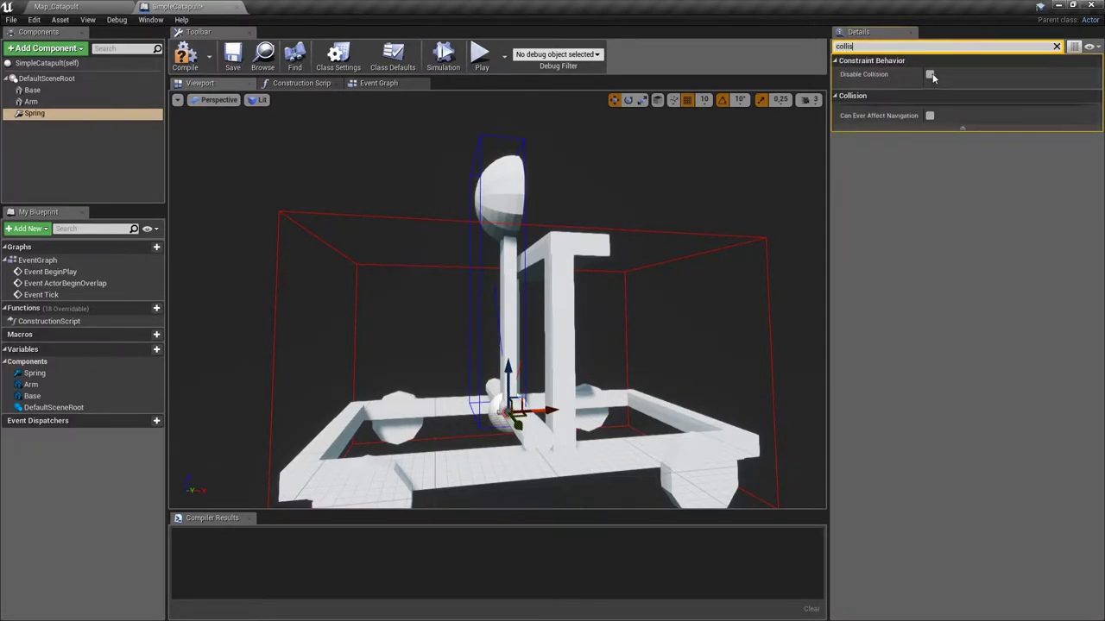
{"action": "left_click", "coordinate": [931, 75]}
{"action": "left_click", "coordinate": [1058, 47]}
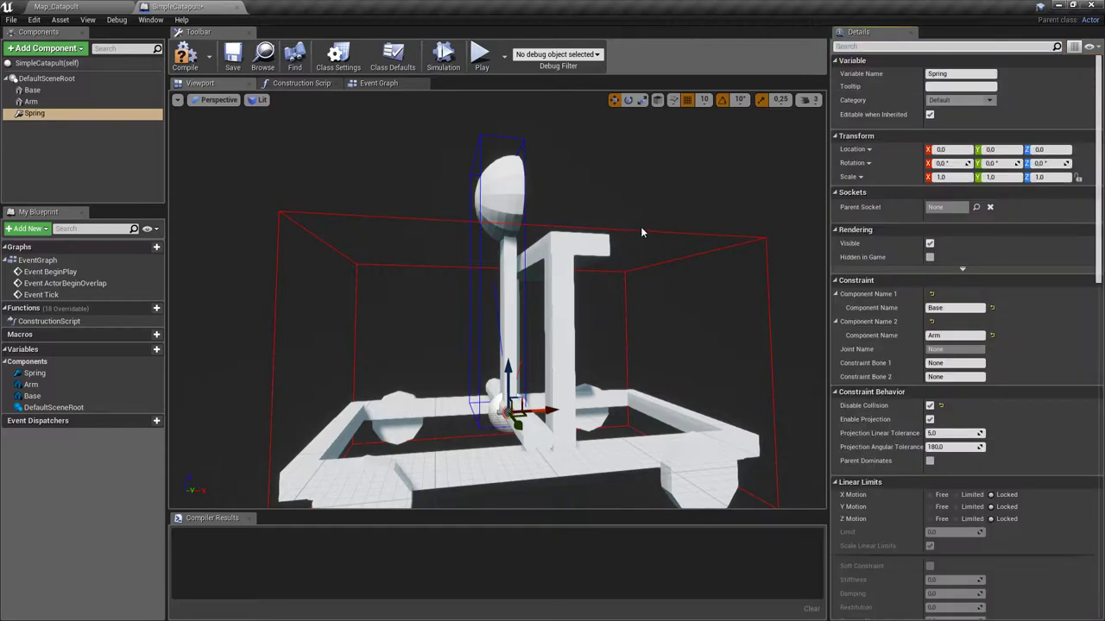
- Set Swing 1, Swing 2 and Twist Motion of the Spring constraint's angular limits to Locked
{"action": "right_click_drag", "start_coordinate": [498, 302], "coordinate": [593, 224]}
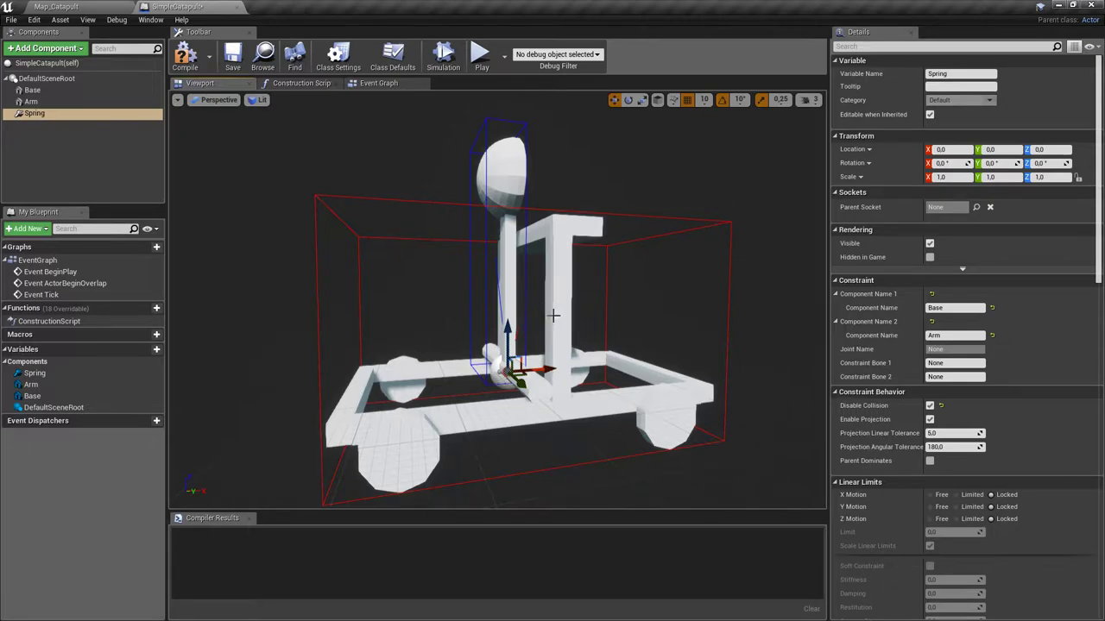
{"action": "scroll", "coordinate": [1036, 358], "scroll_direction": "down", "scroll_amount": 2}
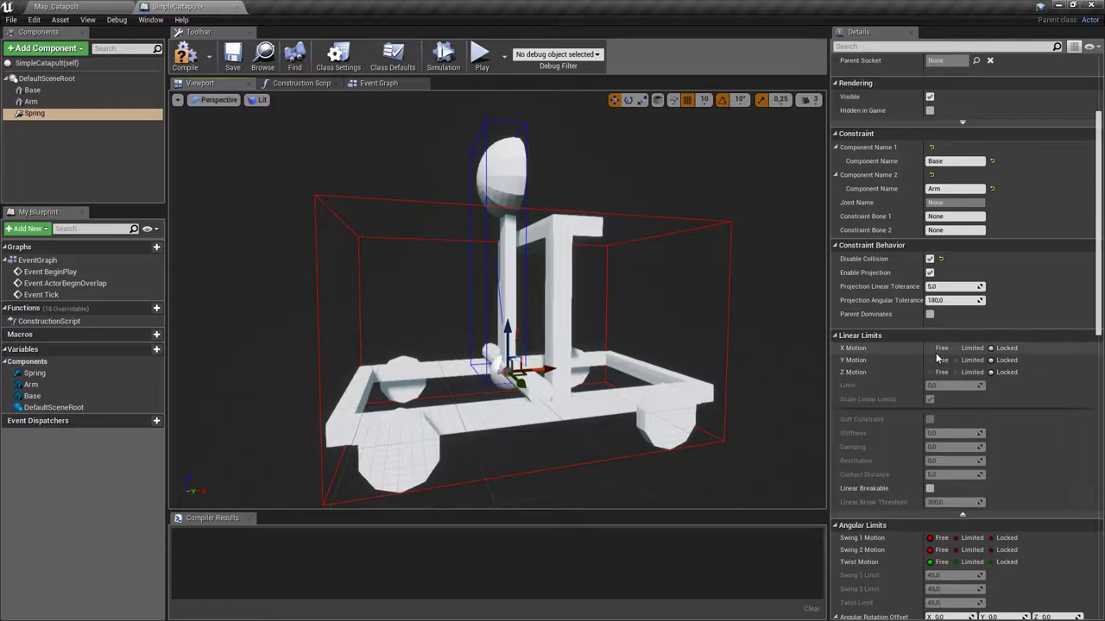
{"action": "scroll", "coordinate": [1036, 355], "scroll_direction": "down", "scroll_amount": 1}
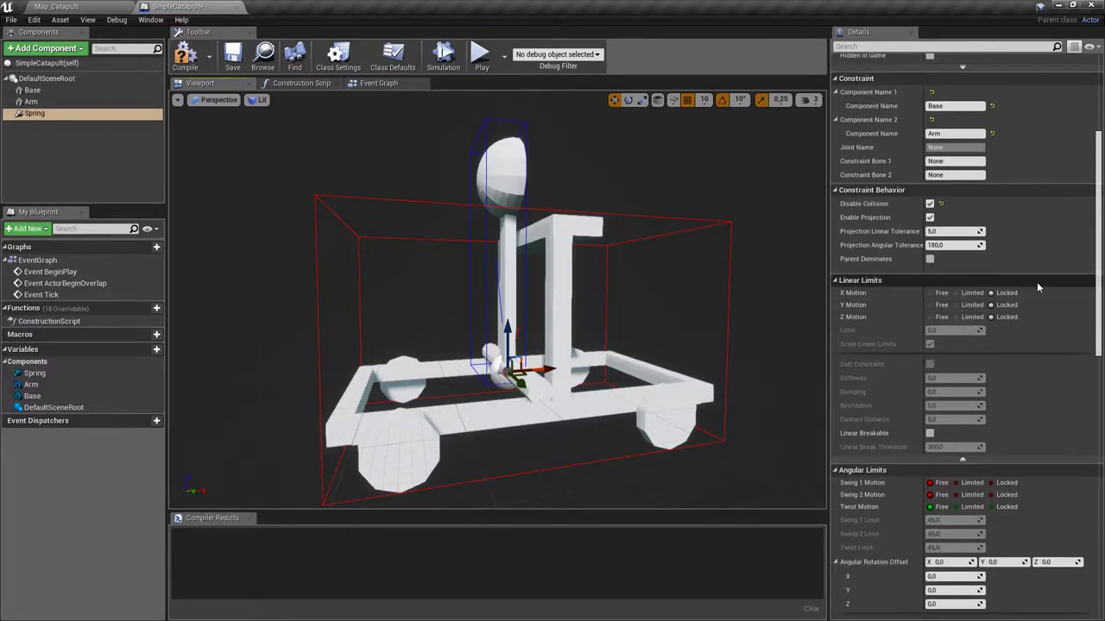
{"action": "scroll", "coordinate": [1029, 289], "scroll_direction": "down", "scroll_amount": 1}
{"action": "scroll", "coordinate": [1001, 311], "scroll_direction": "down", "scroll_amount": 2}
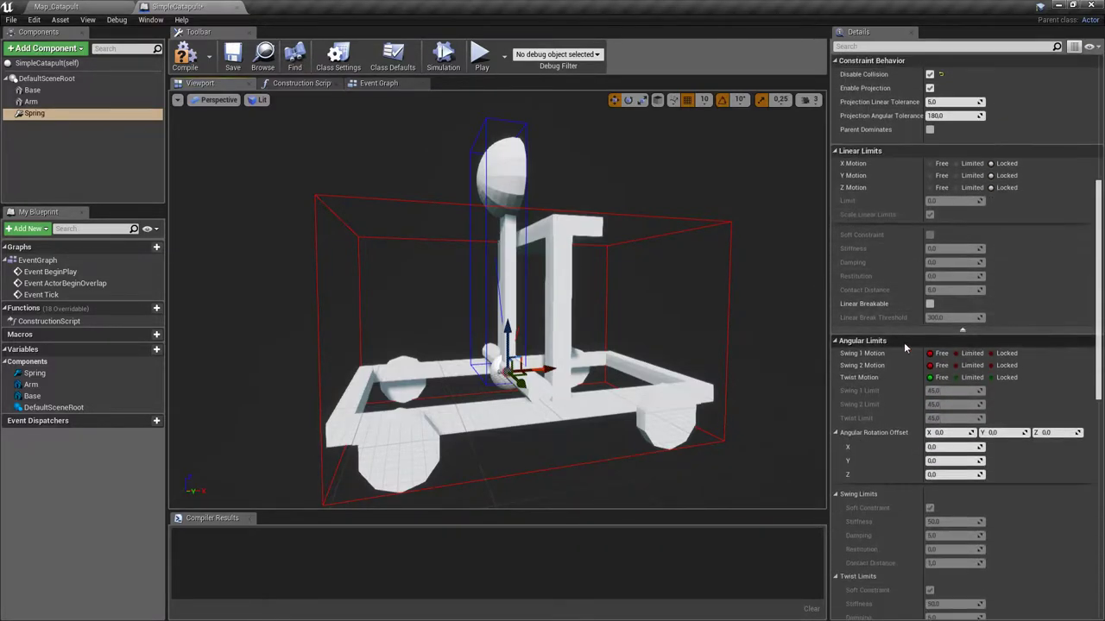
{"action": "left_click", "coordinate": [1005, 355]}
{"action": "left_click", "coordinate": [1003, 366]}
{"action": "left_click", "coordinate": [1003, 378]}
- Set the Spring constraint's Swing 2 Motion to Limited, keeping the 45-degree swing limit
{"action": "key", "text": "w"}
{"action": "right_click_drag", "start_coordinate": [604, 345], "coordinate": [595, 389]}
{"action": "key", "text": "s"}
{"action": "mouse_move", "coordinate": [480, 300]}
{"action": "right_mouse_down"}
{"action": "mouse_move", "coordinate": [552, 299]}
{"action": "mouse_move", "coordinate": [481, 300]}
{"action": "right_mouse_up"}
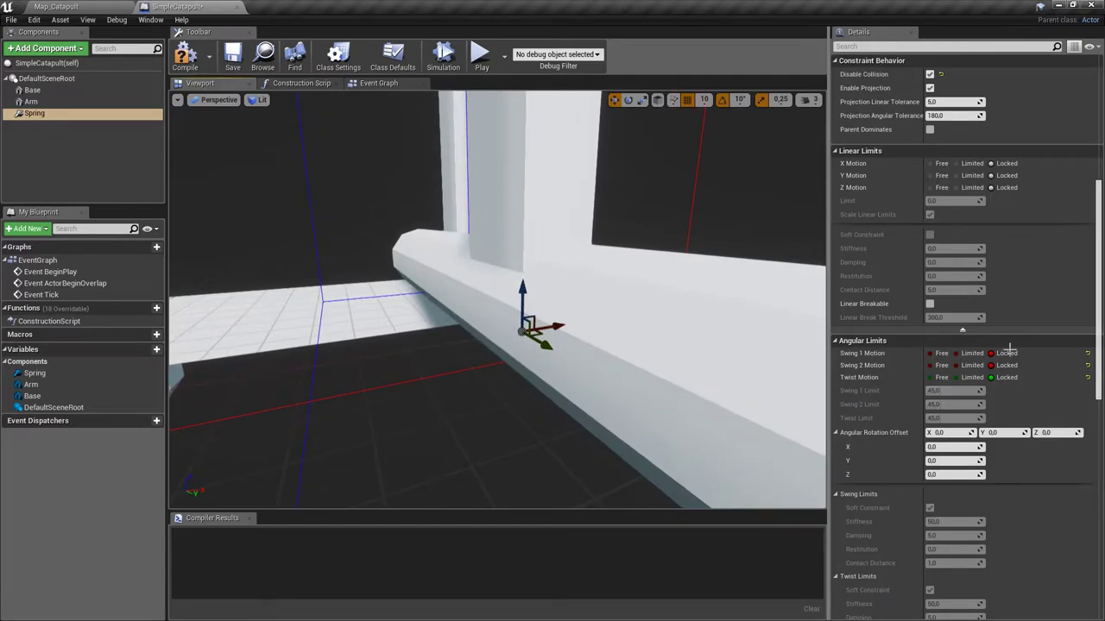
{"action": "left_click", "coordinate": [932, 365]}
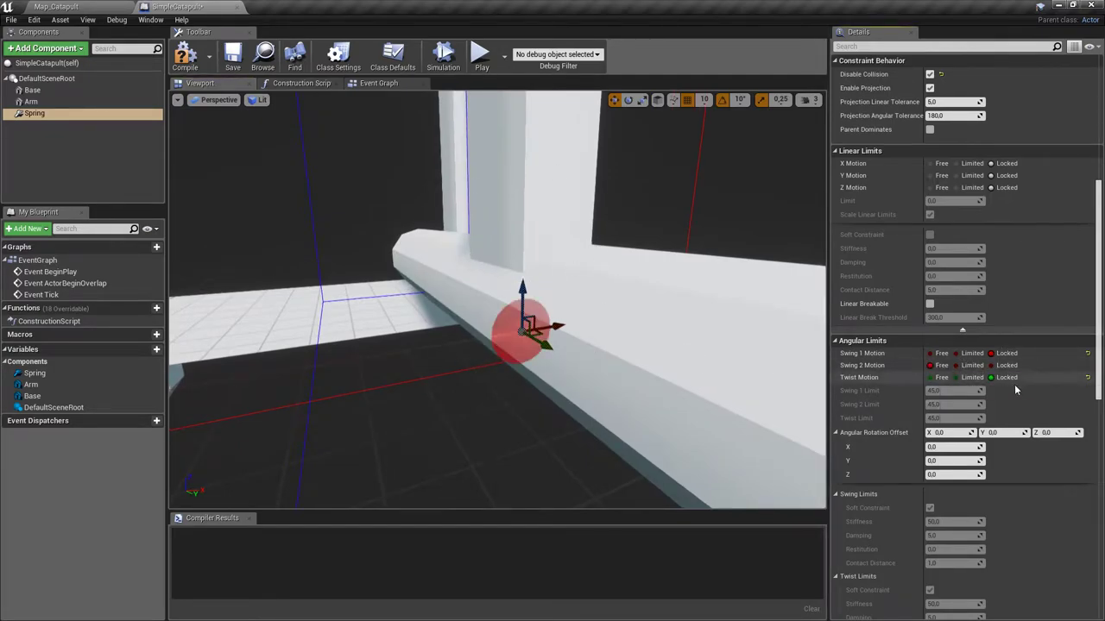
{"action": "left_click", "coordinate": [956, 365]}
{"action": "right_click_drag", "start_coordinate": [604, 345], "coordinate": [631, 333]}
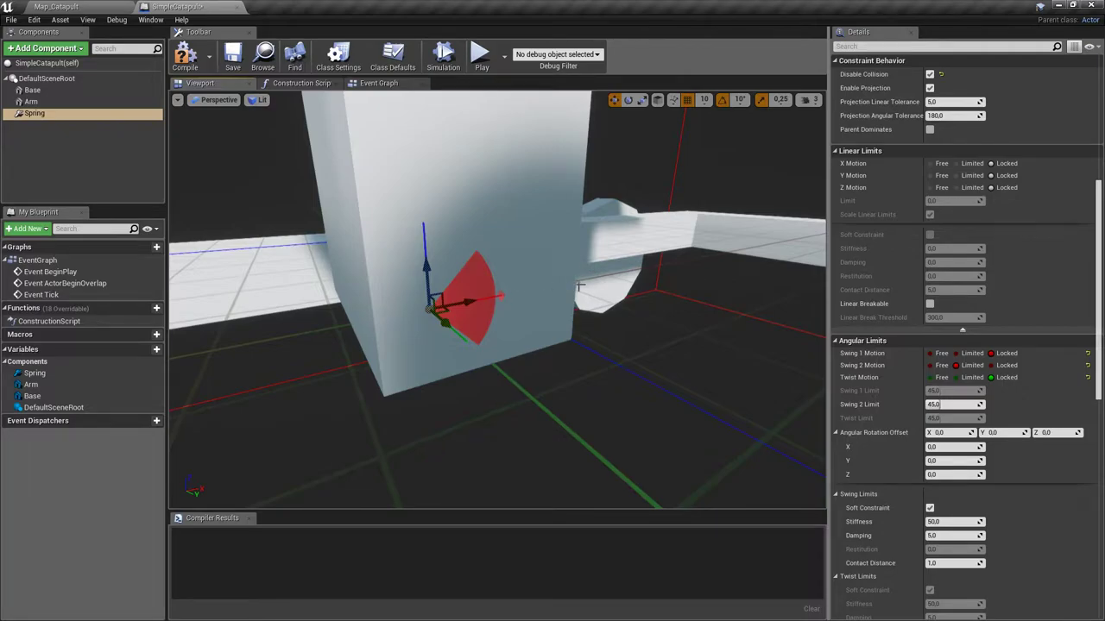
{"action": "left_click", "coordinate": [947, 404]}
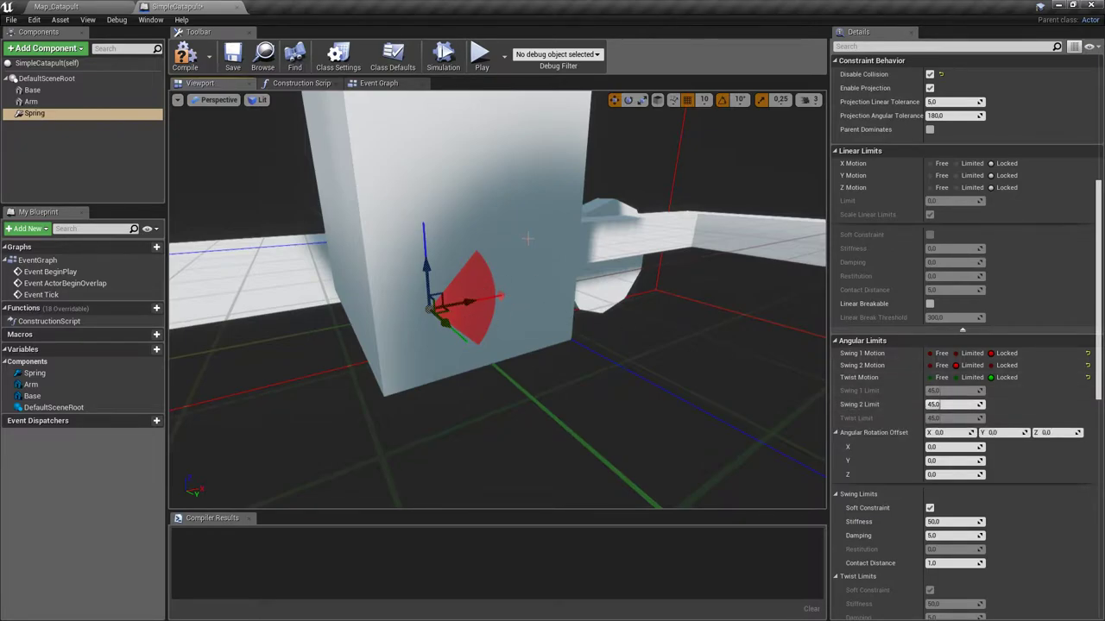
- Set the Spring constraint's Y rotation to 135 degrees
{"action": "key", "text": "s"}
{"action": "right_click_drag", "start_coordinate": [525, 238], "coordinate": [481, 159]}
{"action": "left_click_drag", "start_coordinate": [1098, 292], "coordinate": [1099, 164]}
{"action": "key", "text": "s"}
{"action": "right_click_drag", "start_coordinate": [409, 349], "coordinate": [379, 304]}
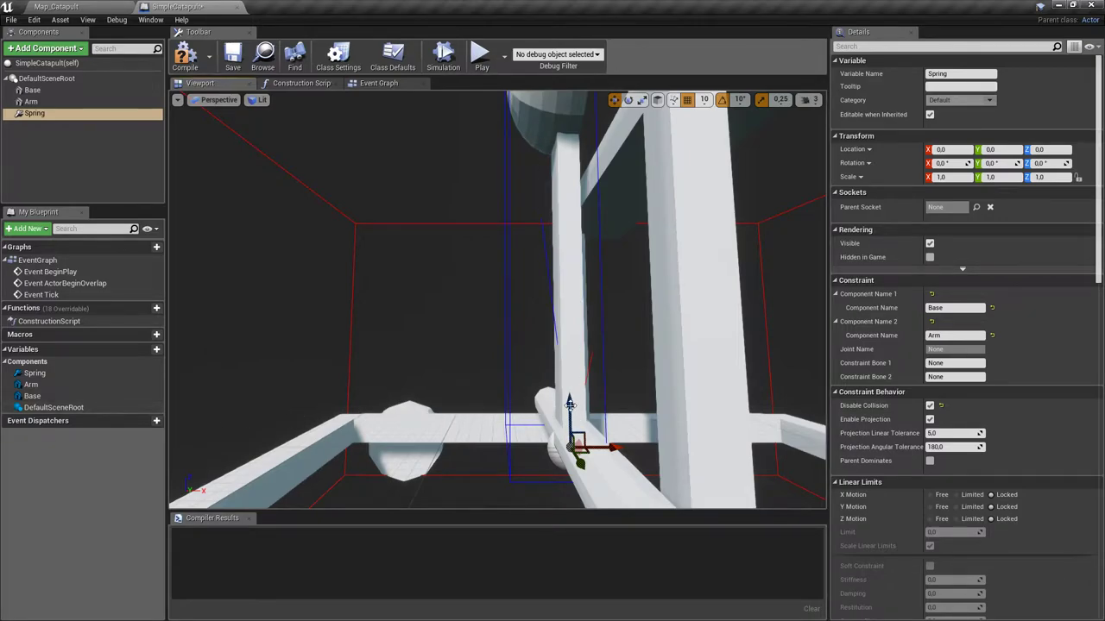
{"action": "right_click_drag", "start_coordinate": [559, 428], "coordinate": [608, 470]}
{"action": "left_click_drag", "start_coordinate": [559, 385], "coordinate": [557, 380]}
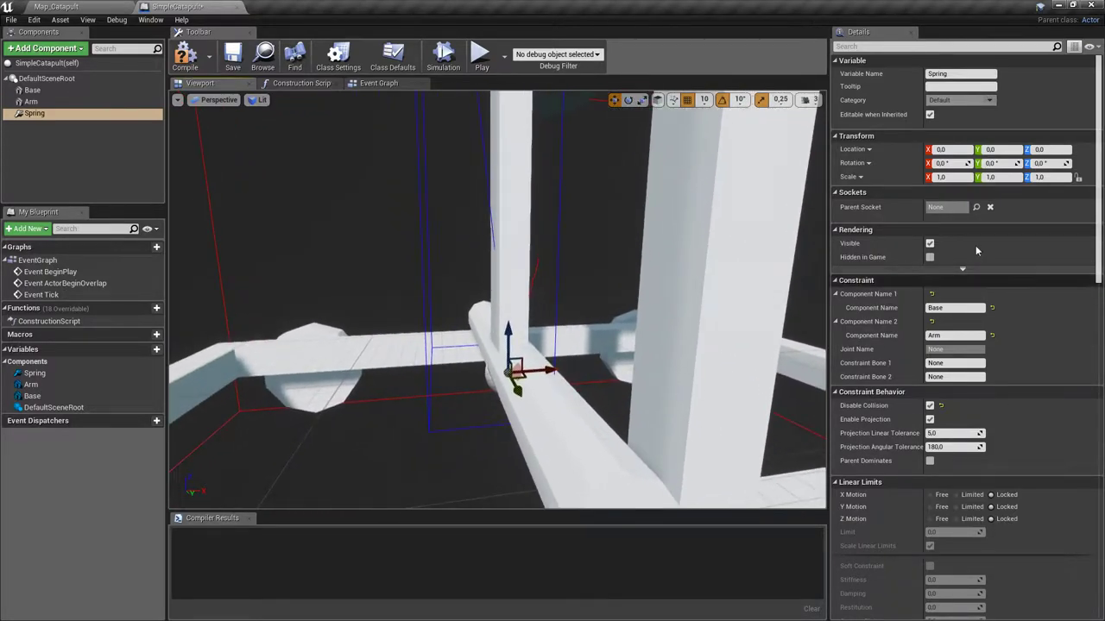
{"action": "left_click_drag", "start_coordinate": [999, 163], "coordinate": [1018, 163]}
{"action": "mouse_move", "coordinate": [661, 368]}
{"action": "right_mouse_down"}
{"action": "mouse_move", "coordinate": [643, 371]}
{"action": "mouse_move", "coordinate": [713, 393]}
{"action": "mouse_move", "coordinate": [661, 367]}
{"action": "right_mouse_up"}
{"action": "left_click_drag", "start_coordinate": [1028, 162], "coordinate": [1061, 161]}
{"action": "left_click", "coordinate": [1001, 163]}
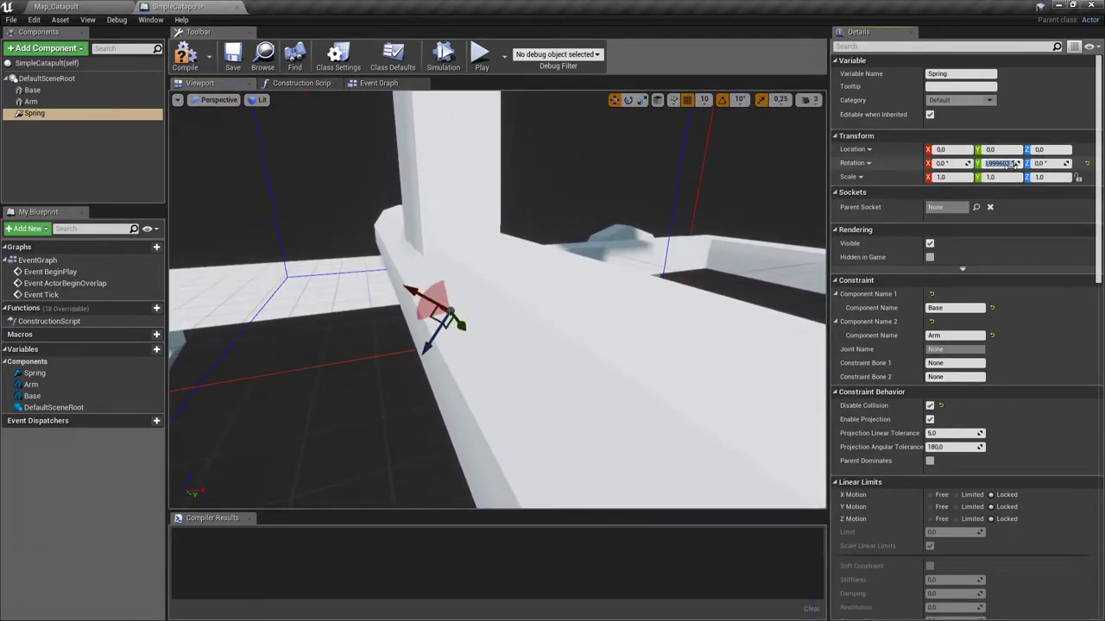
{"action": "type", "text": "135"}
{"action": "key", "text": "Return"}
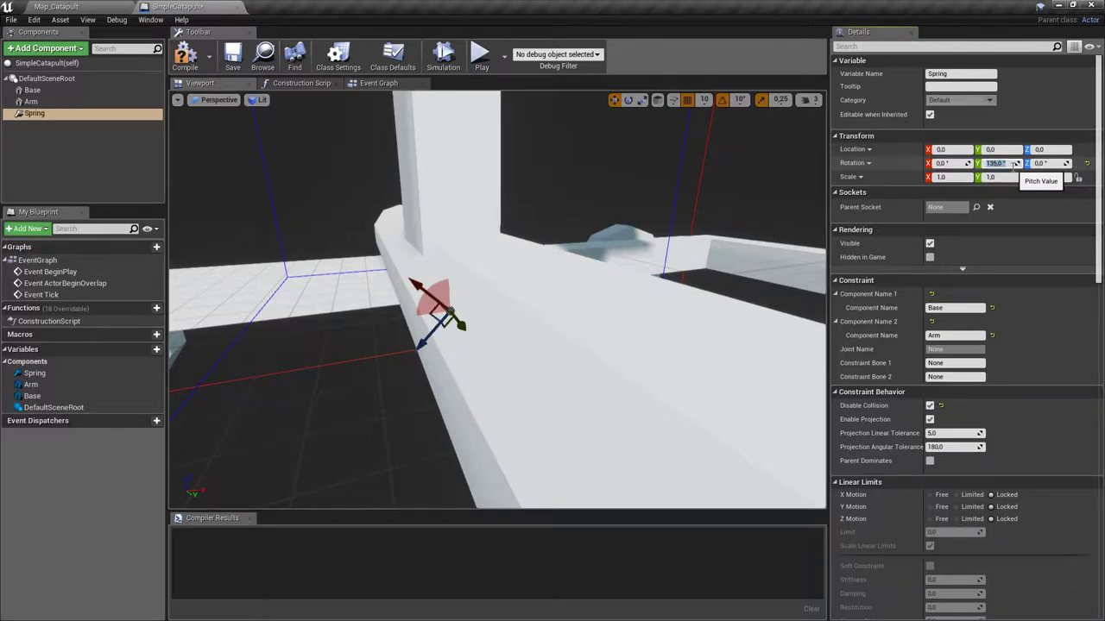
- Set the Arm component's Y rotation to 45 degrees so the arm leans back from the frame
{"action": "right_click_drag", "start_coordinate": [759, 172], "coordinate": [673, 207]}
{"action": "mouse_move", "coordinate": [602, 412]}
{"action": "right_mouse_down"}
{"action": "mouse_move", "coordinate": [517, 406]}
{"action": "mouse_move", "coordinate": [613, 423]}
{"action": "mouse_move", "coordinate": [602, 413]}
{"action": "right_mouse_up"}
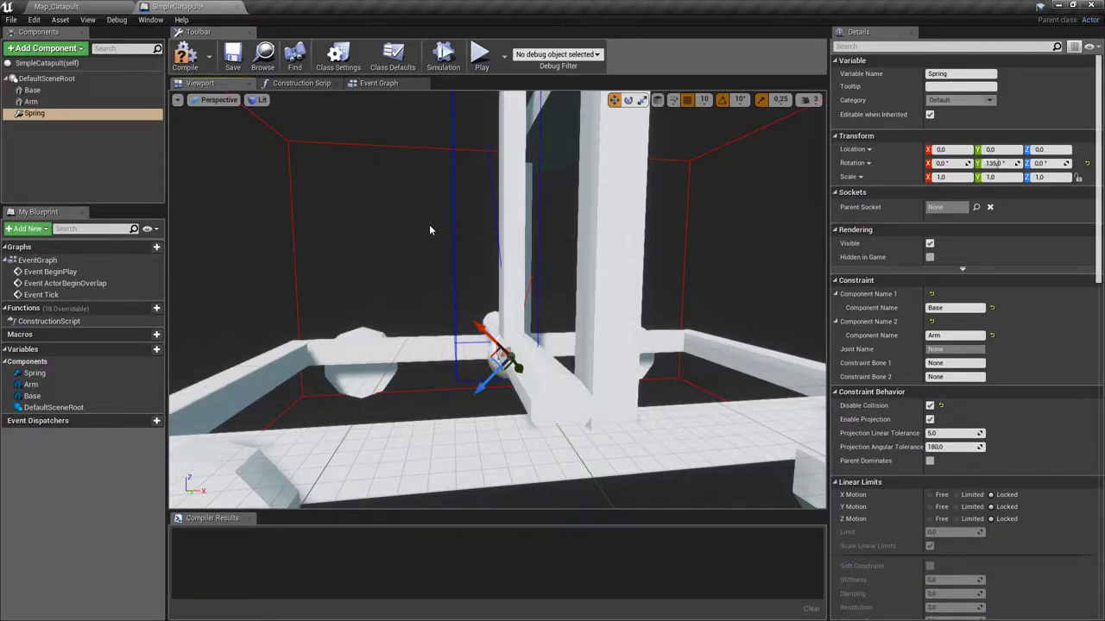
{"action": "right_click_drag", "start_coordinate": [603, 413], "coordinate": [552, 406]}
{"action": "right_click_drag", "start_coordinate": [541, 138], "coordinate": [541, 138]}
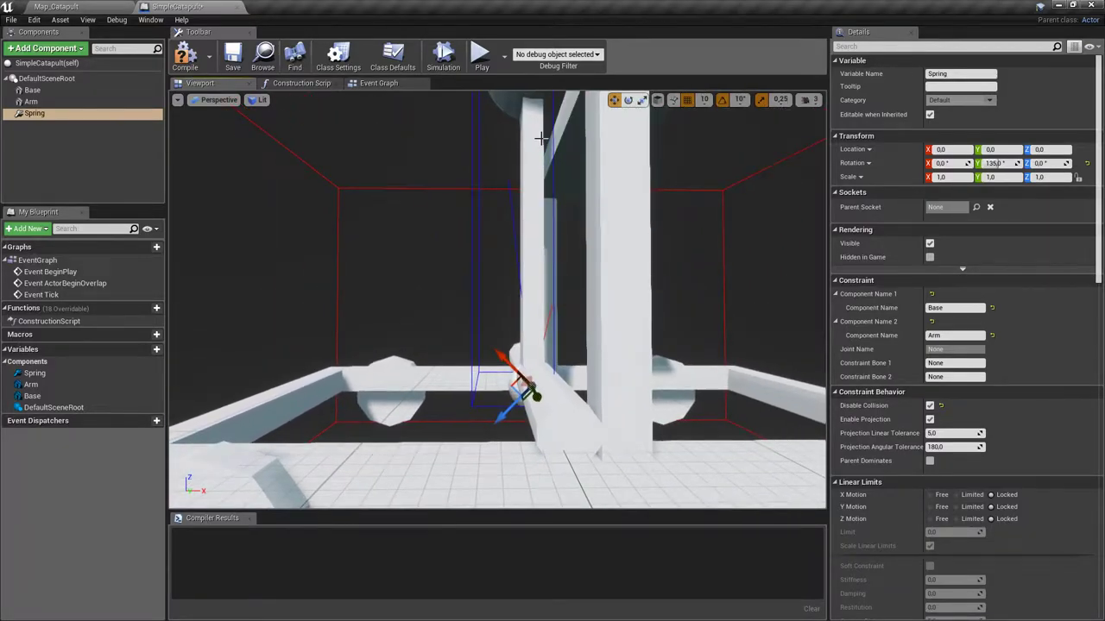
{"action": "right_click_drag", "start_coordinate": [426, 364], "coordinate": [426, 363]}
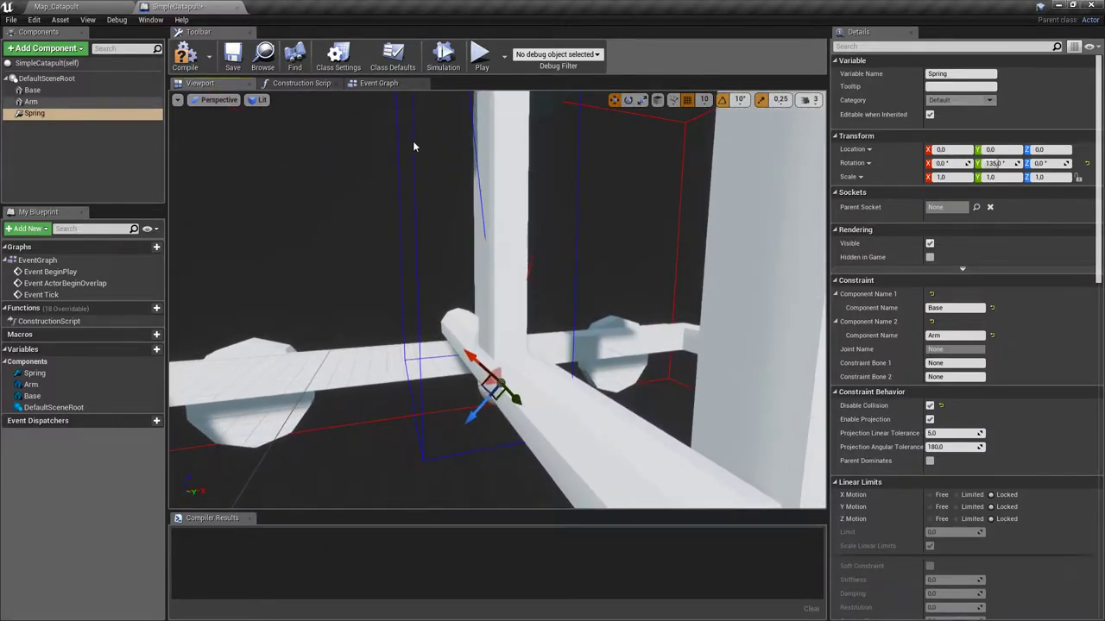
{"action": "left_click", "coordinate": [31, 102]}
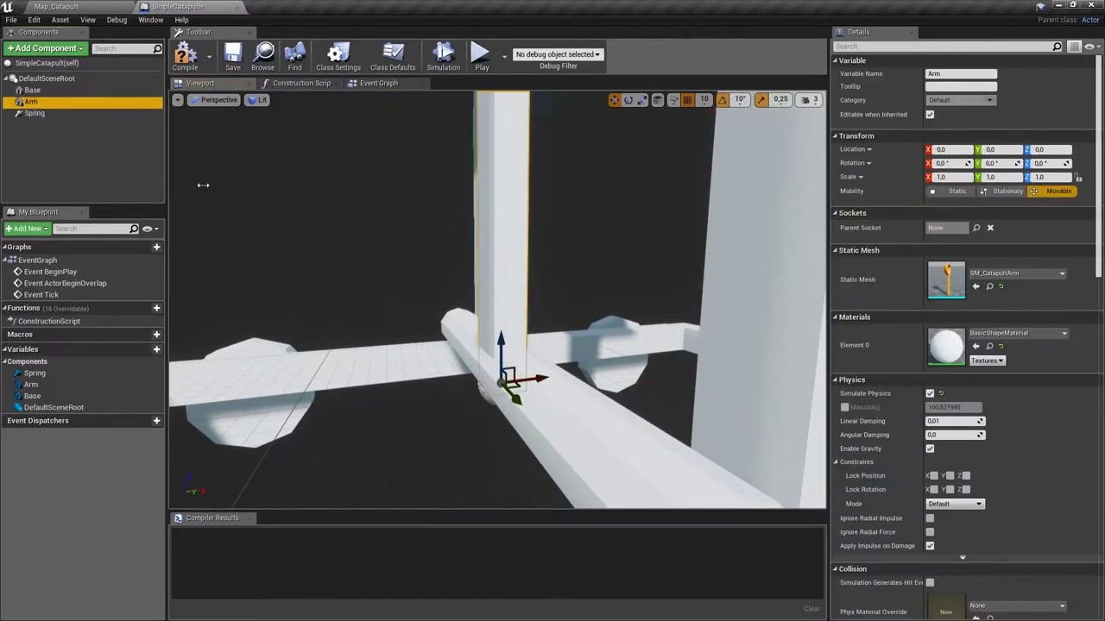
{"action": "left_click", "coordinate": [995, 164]}
{"action": "type", "text": "45"}
{"action": "key", "text": "Return"}
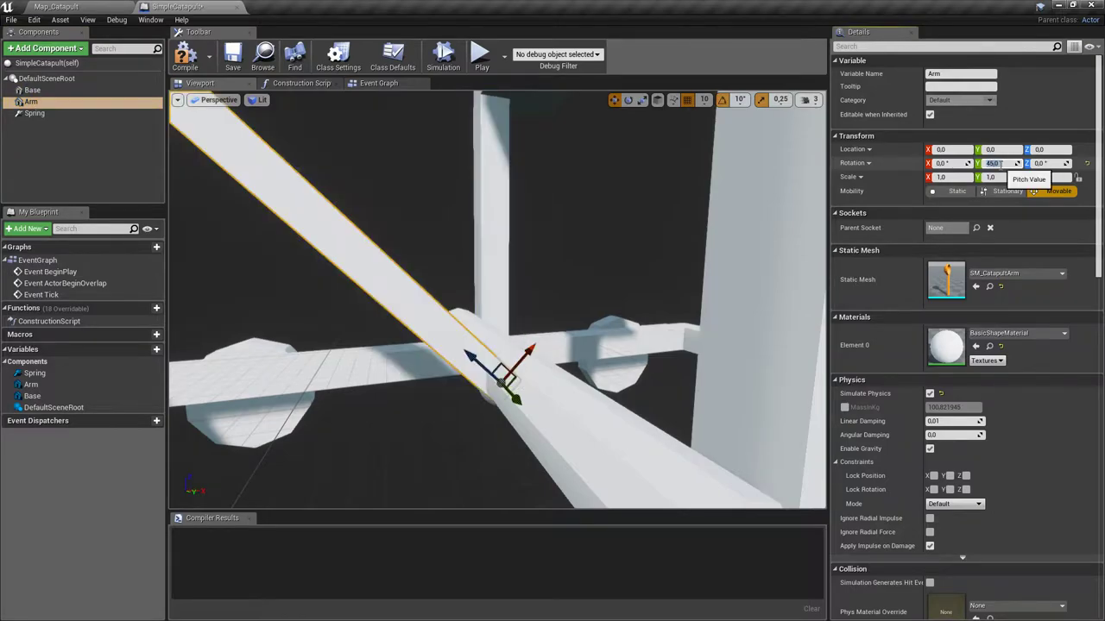
- Turn off Soft Constraint for the Spring constraint's swing limits
{"action": "right_click_drag", "start_coordinate": [498, 302], "coordinate": [526, 306]}
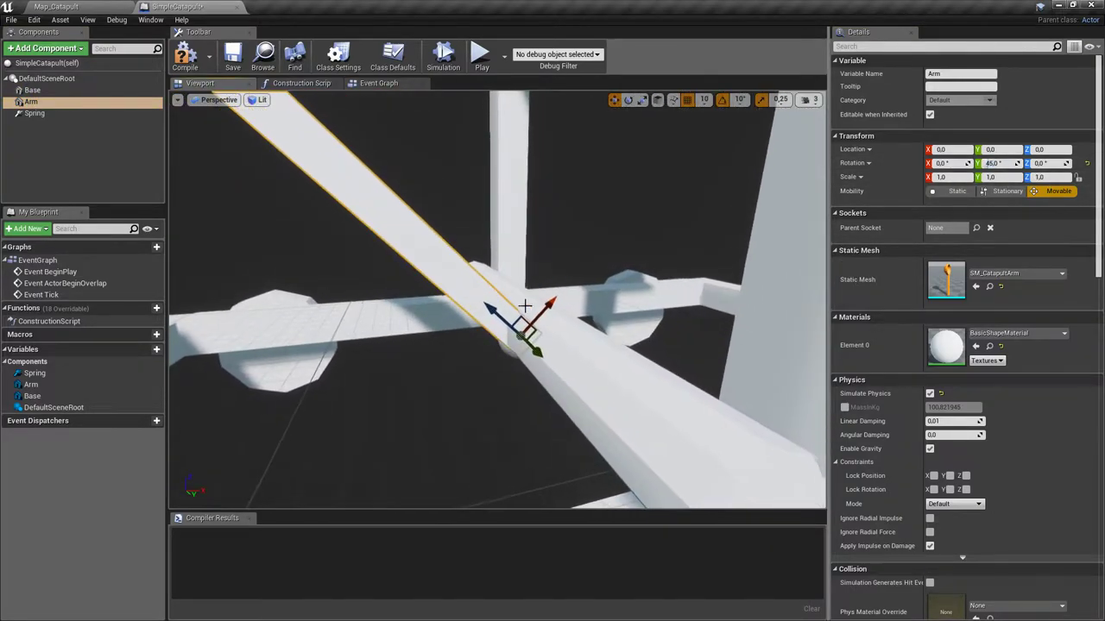
{"action": "left_click", "coordinate": [74, 114]}
{"action": "right_click_drag", "start_coordinate": [306, 191], "coordinate": [306, 191]}
{"action": "right_click_drag", "start_coordinate": [641, 348], "coordinate": [641, 348]}
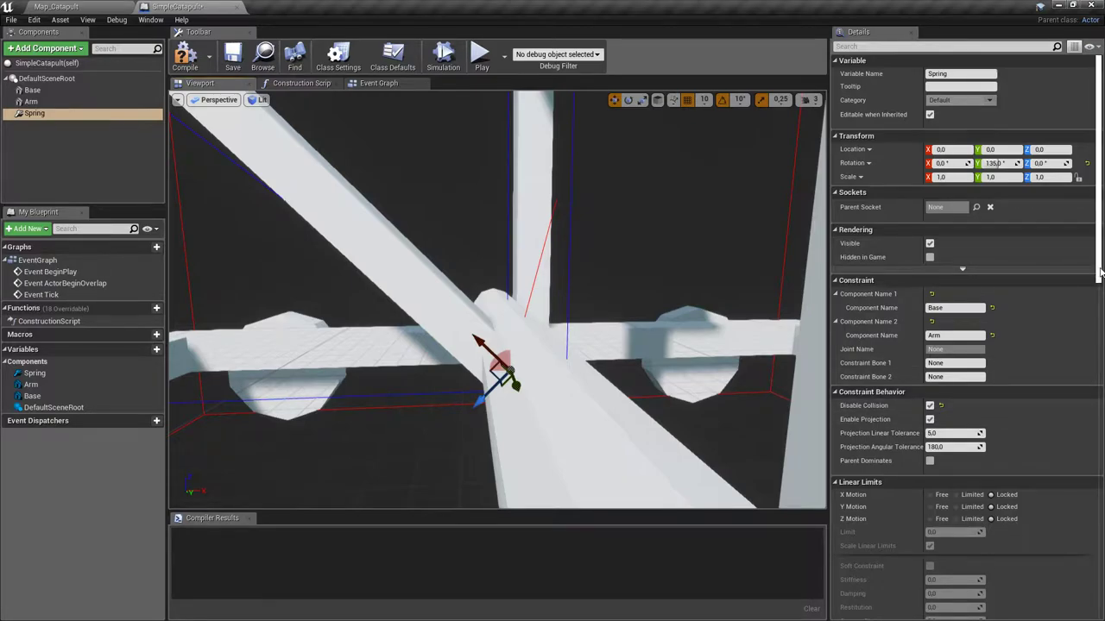
{"action": "scroll", "coordinate": [1100, 273], "scroll_direction": "down", "scroll_amount": 5}
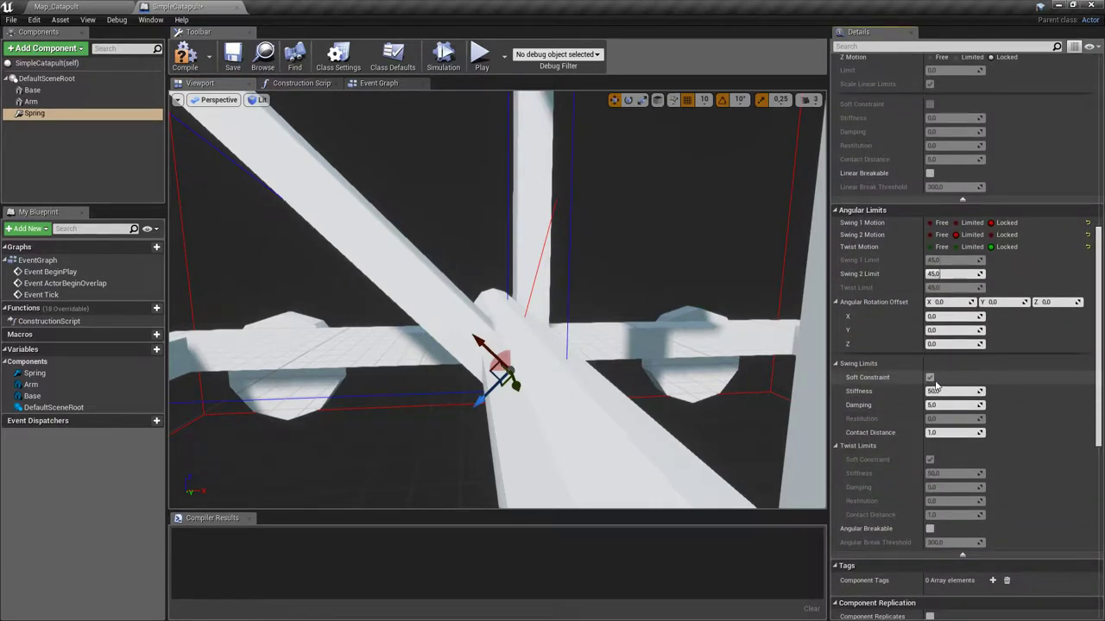
{"action": "left_click", "coordinate": [929, 378]}
- Set the angular motor's drive mode on the Spring constraint to Twist and Swing
{"action": "scroll", "coordinate": [1098, 378], "scroll_direction": "down", "scroll_amount": 10}
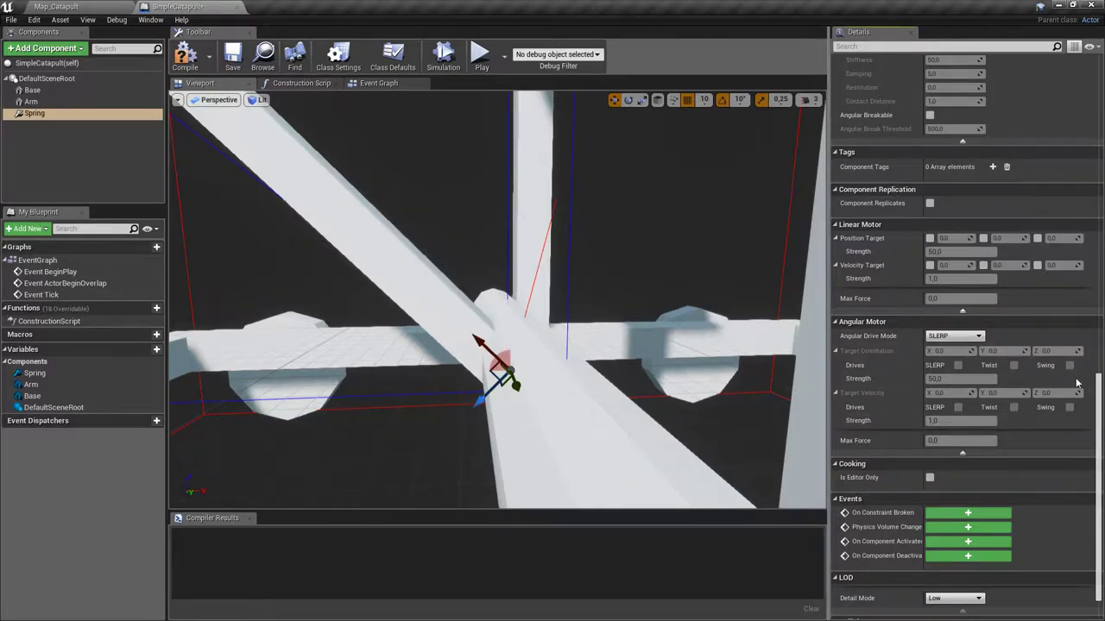
{"action": "scroll", "coordinate": [1071, 377], "scroll_direction": "down", "scroll_amount": 1}
{"action": "left_click", "coordinate": [954, 318]}
{"action": "left_click", "coordinate": [950, 348]}
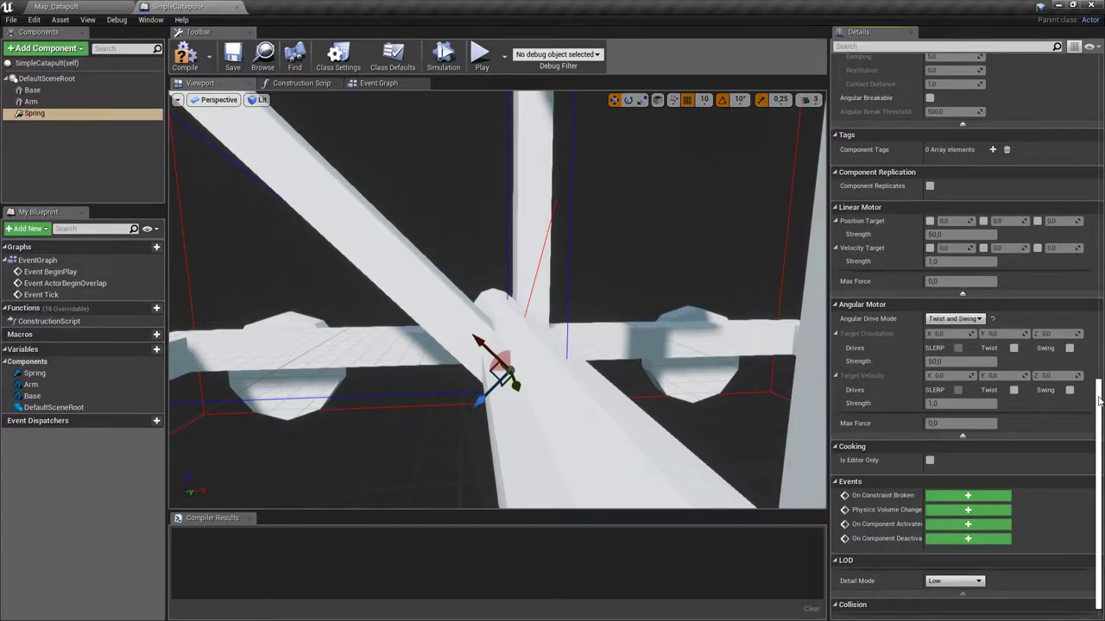
- Enable the Swing orientation drive of the angular motor, with target orientation Y 45 and strength 700
{"action": "left_click_drag", "start_coordinate": [1098, 400], "coordinate": [1098, 381]}
{"action": "left_click", "coordinate": [1069, 399]}
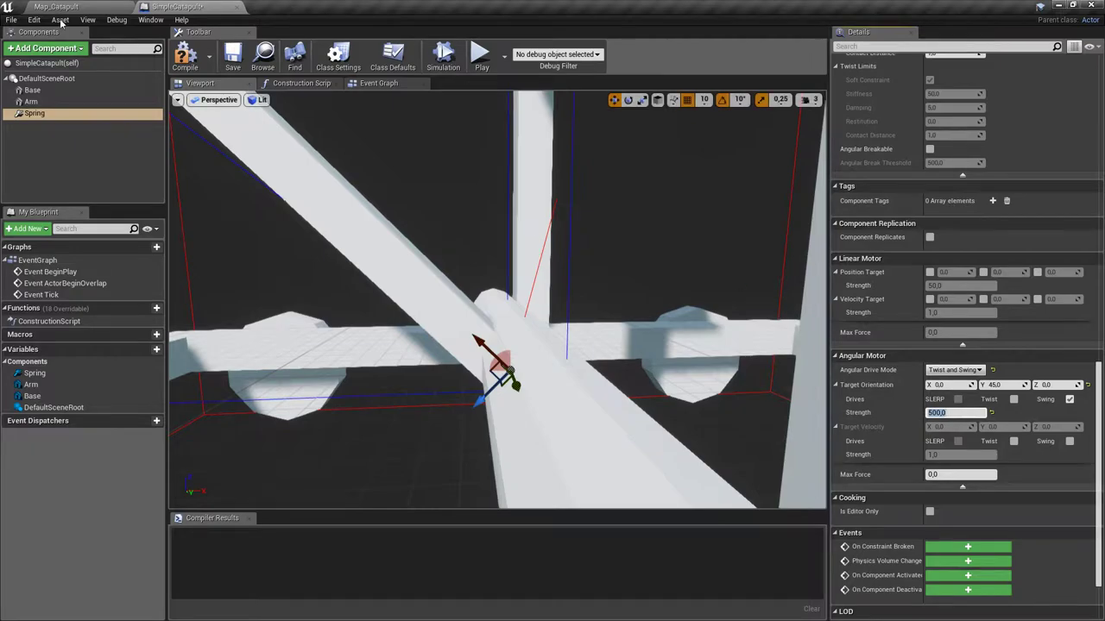
{"action": "type", "text": "700"}
{"action": "key", "text": "Return"}
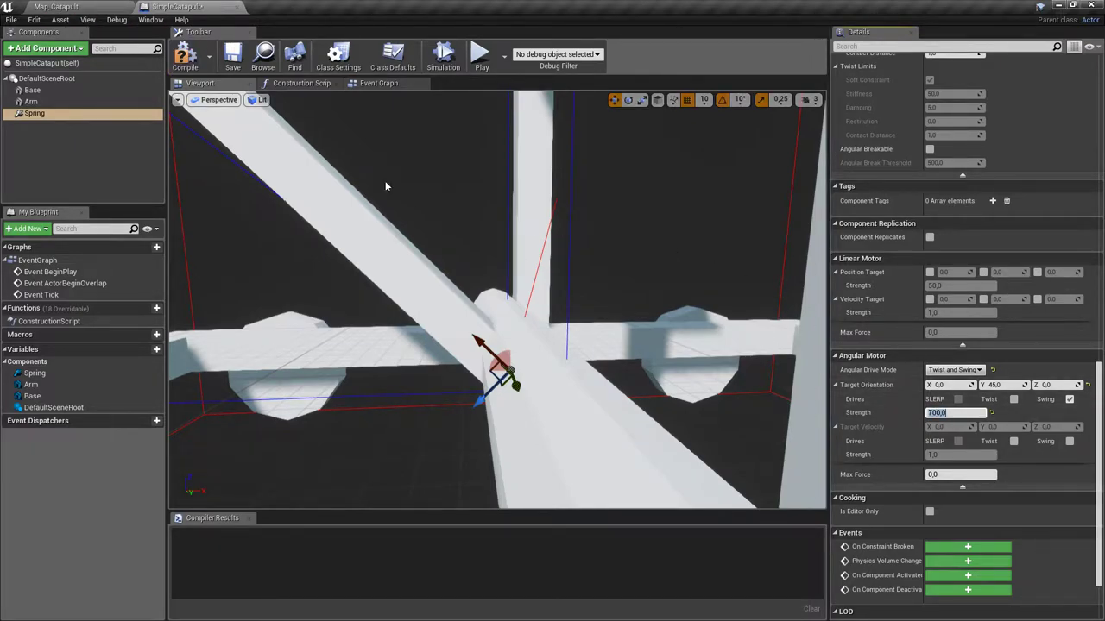
- Compile and save the SimpleCatapult blueprint, and return to the Map_Catapult level
{"action": "left_click", "coordinate": [87, 6]}
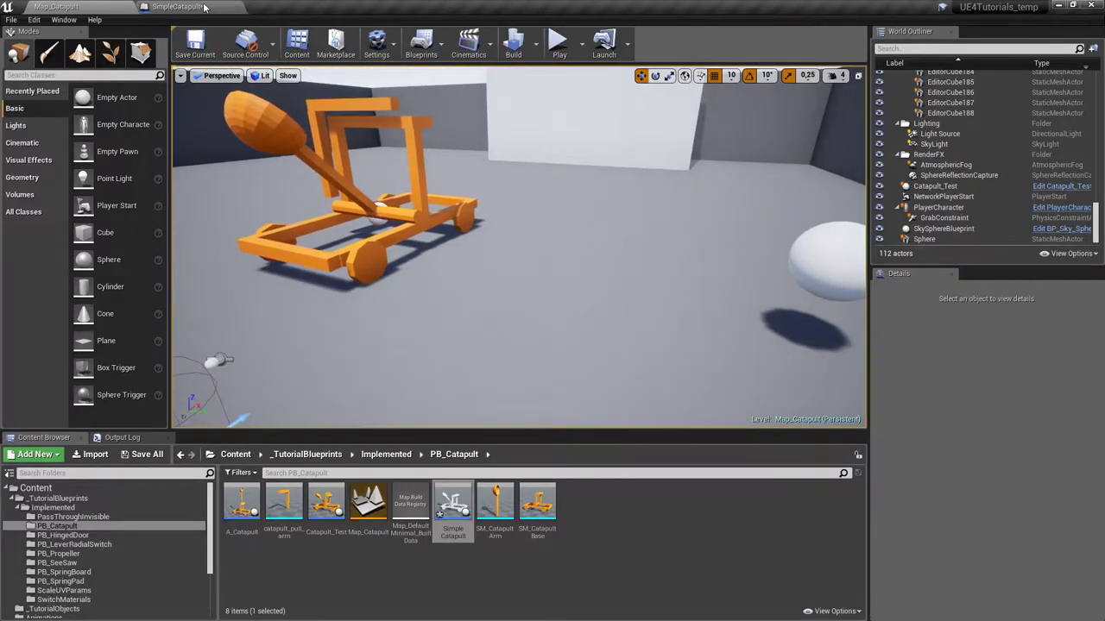
{"action": "left_click", "coordinate": [204, 6]}
{"action": "left_click", "coordinate": [101, 8]}
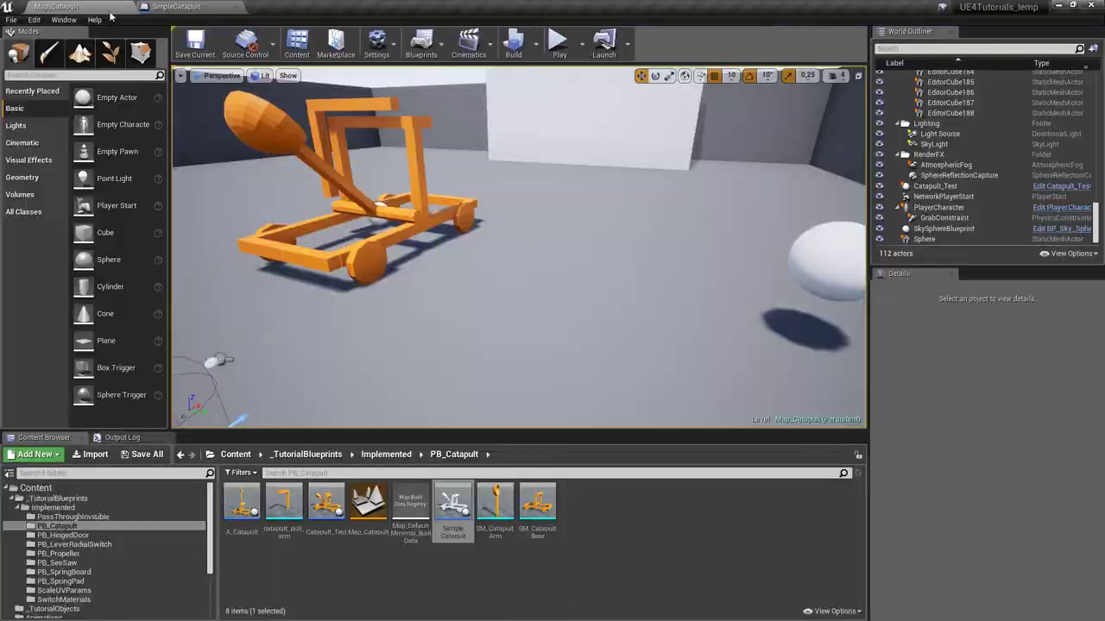
- Place a SimpleCatapult in the level beside the orange catapult and raise it to about Z 240
{"action": "left_click_drag", "start_coordinate": [453, 505], "coordinate": [588, 283]}
{"action": "right_click_drag", "start_coordinate": [594, 264], "coordinate": [576, 264]}
{"action": "left_click_drag", "start_coordinate": [623, 269], "coordinate": [621, 228]}
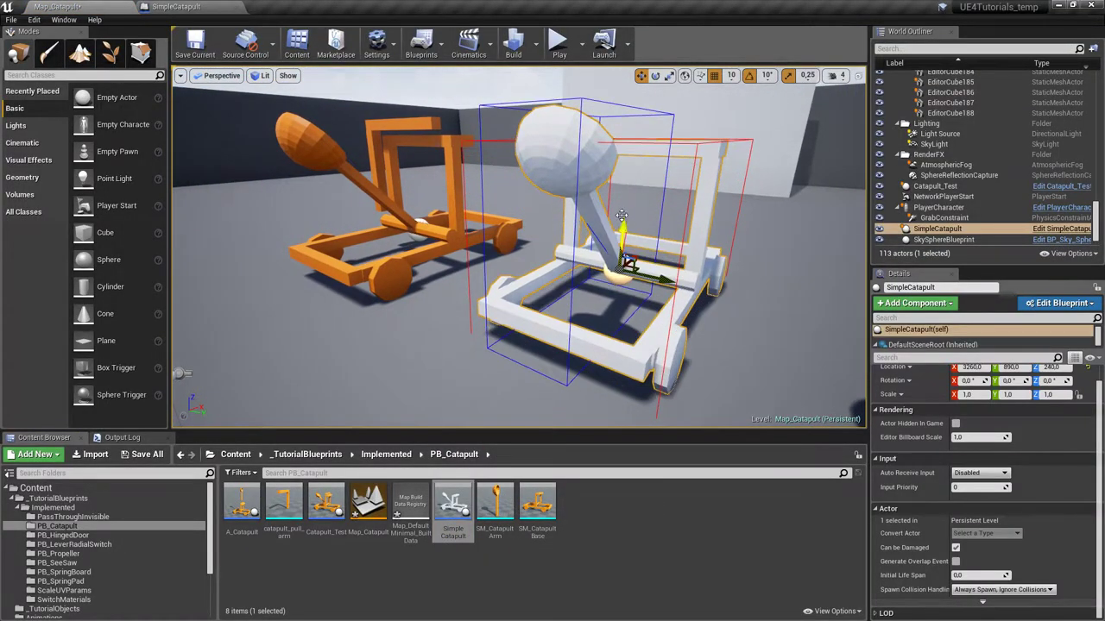
- Play-test the level, handling the white ball and checking how the new catapult's arm behaves, and end the play session
{"action": "left_click", "coordinate": [559, 44]}
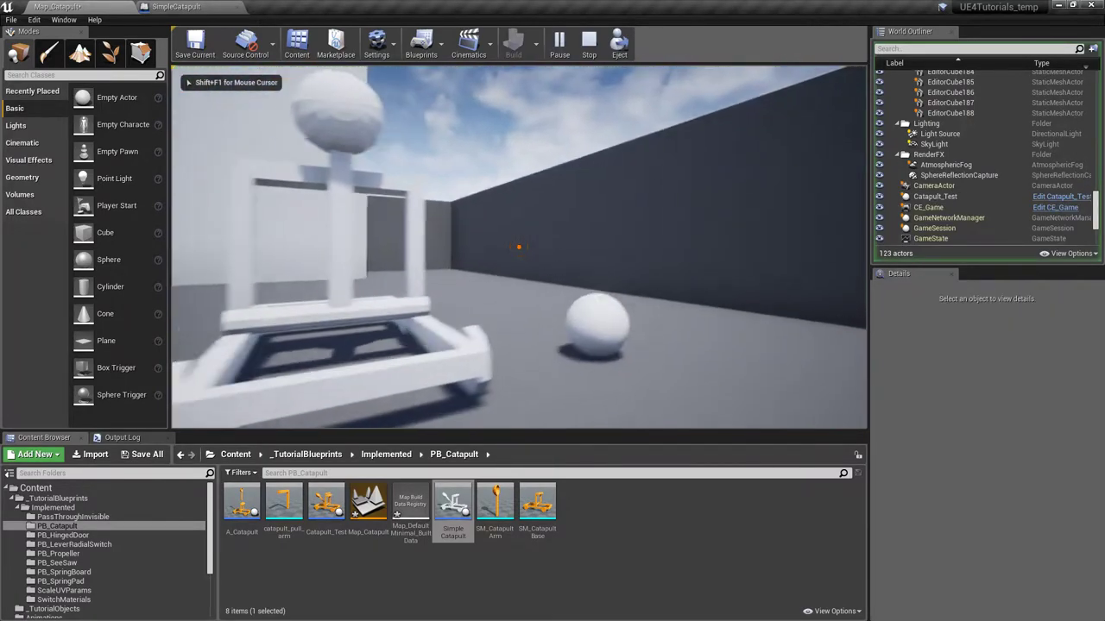
{"action": "key", "text": "d"}
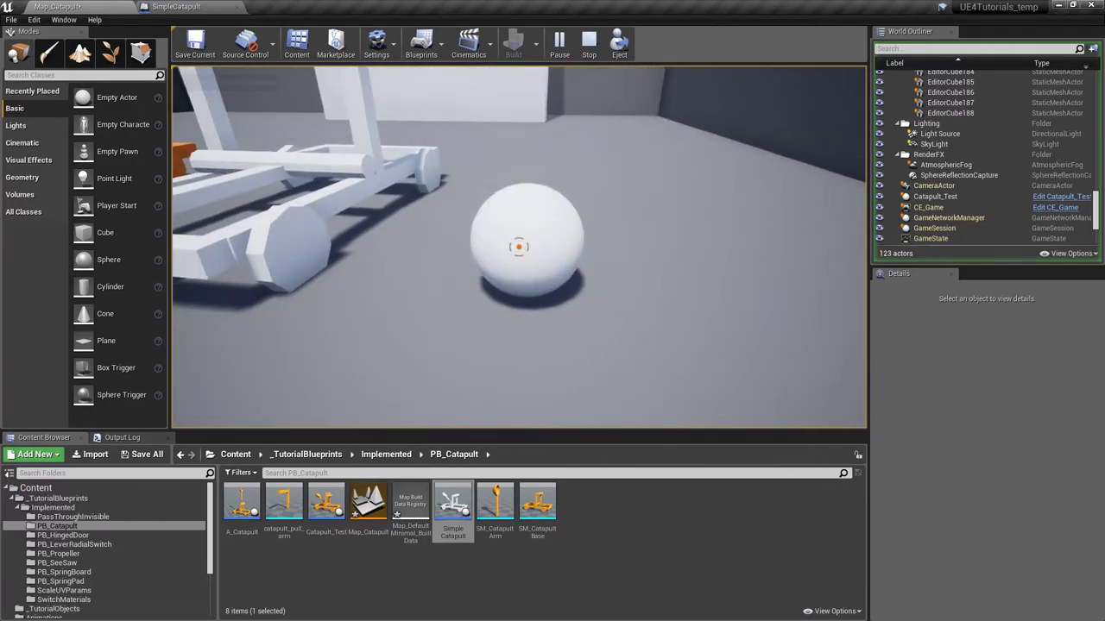
{"action": "left_click", "coordinate": [518, 247]}
{"action": "key", "text": "a"}
{"action": "left_click", "coordinate": [518, 246]}
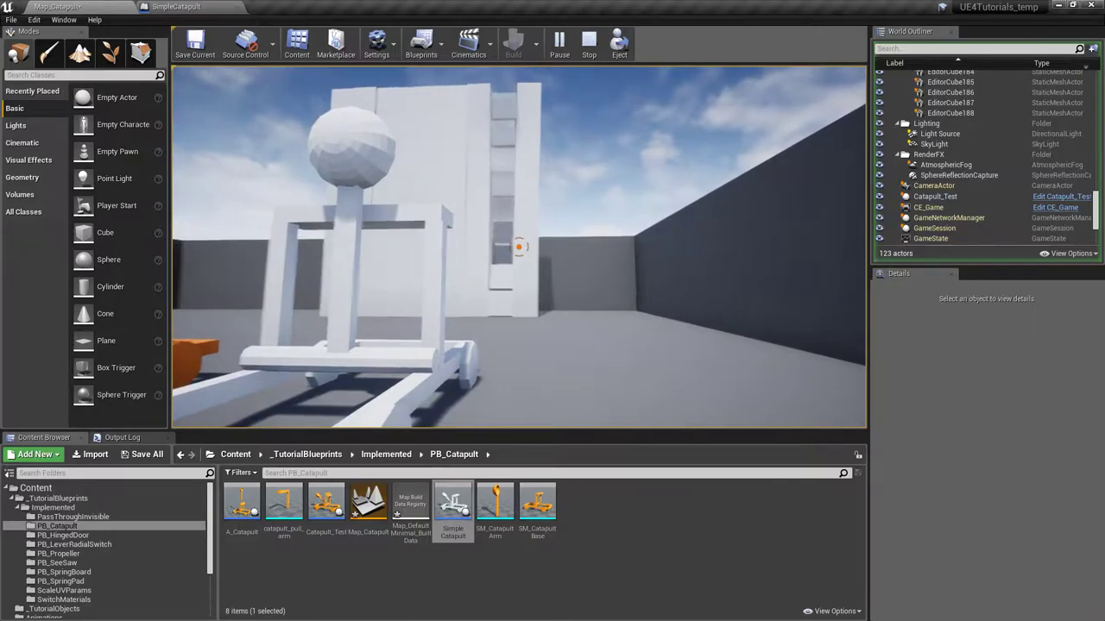
{"action": "key", "text": "s"}
{"action": "key", "text": "d"}
{"action": "key", "text": "d"}
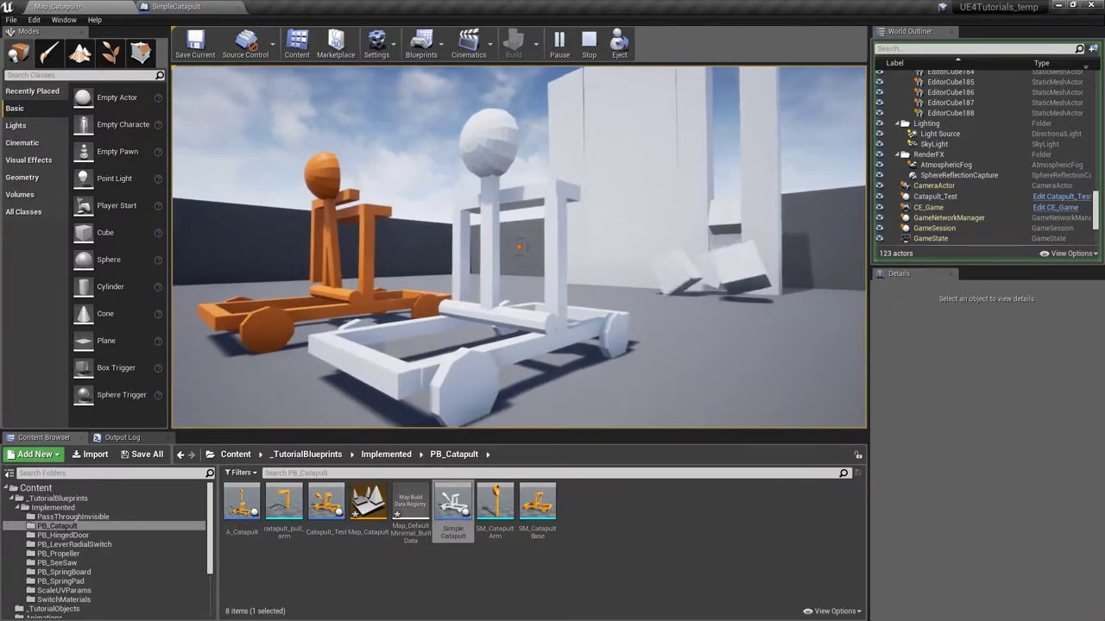
{"action": "key", "text": "Escape"}
- Examine the white catapult's arm and pivot in the level and in the SimpleCatapult blueprint viewport
{"action": "right_click_drag", "start_coordinate": [433, 147], "coordinate": [384, 149]}
{"action": "key", "text": "d"}
{"action": "key", "text": "a"}
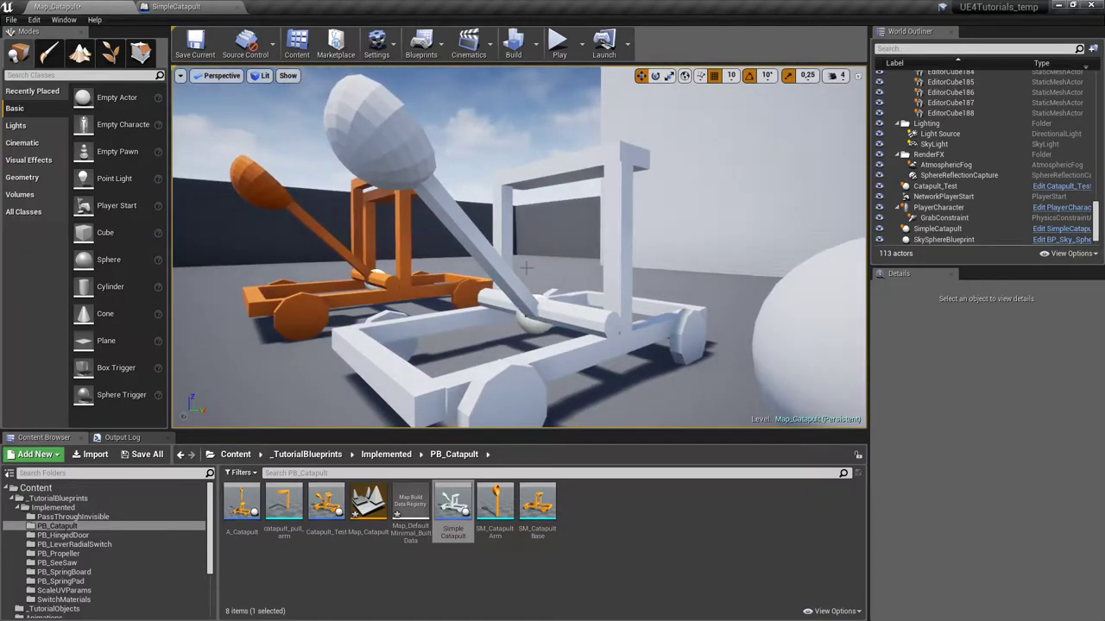
{"action": "key", "text": "a"}
{"action": "key", "text": "d"}
{"action": "right_click_drag", "start_coordinate": [532, 327], "coordinate": [557, 352]}
{"action": "key", "text": "a"}
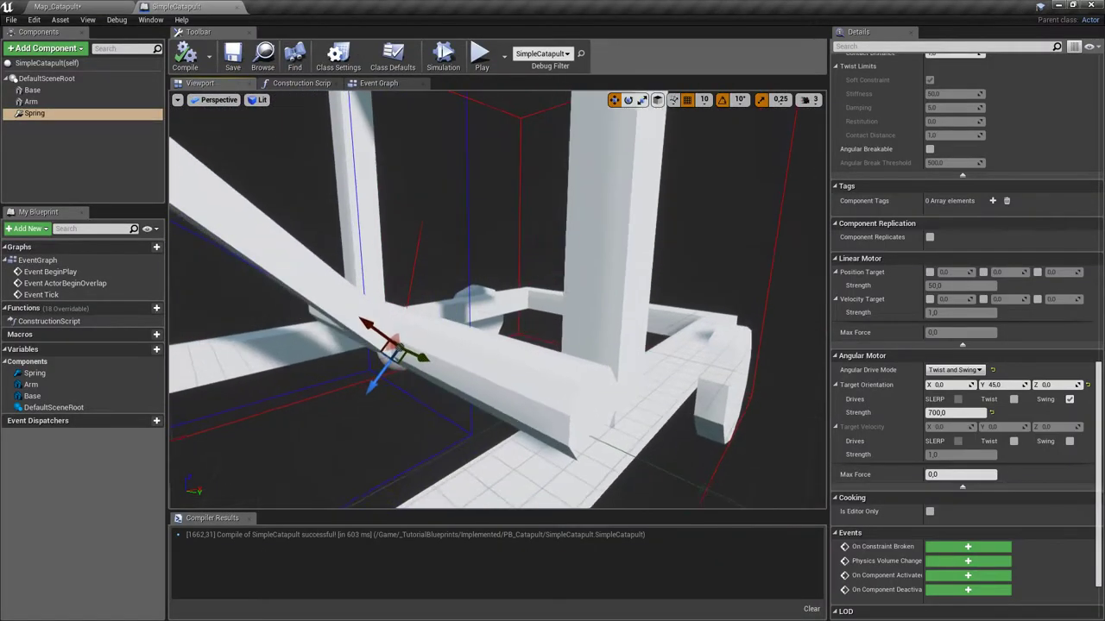
{"action": "right_click_drag", "start_coordinate": [581, 233], "coordinate": [571, 233]}
{"action": "key", "text": "a"}
- Add a reference to the Arm component beside Event BeginPlay in SimpleCatapult's Event Graph
{"action": "left_click", "coordinate": [392, 84]}
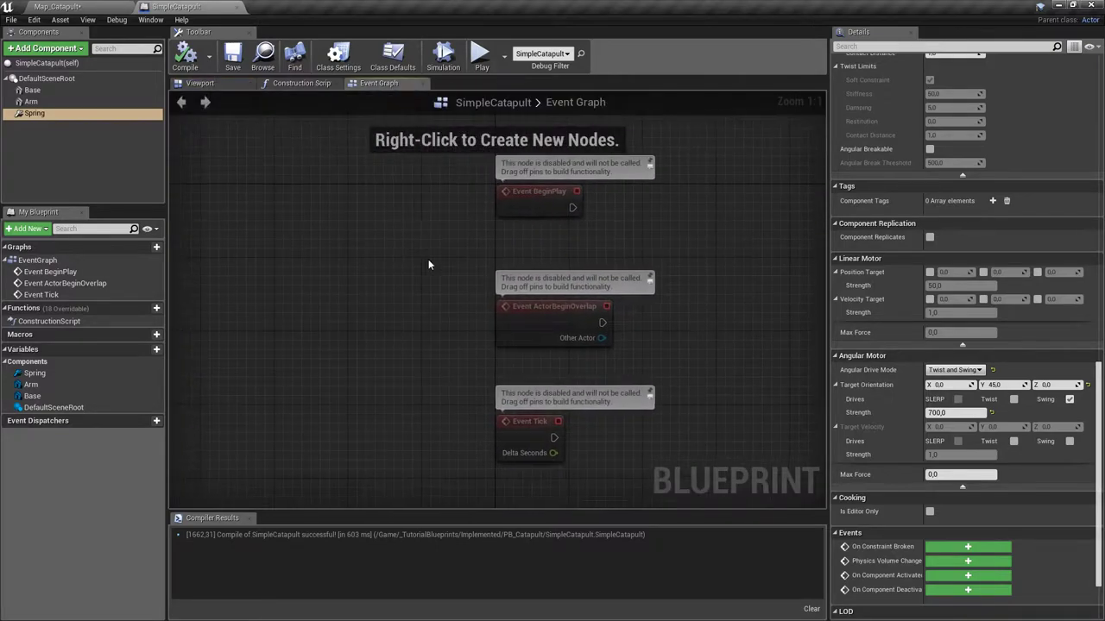
{"action": "left_click", "coordinate": [358, 259]}
{"action": "right_click_drag", "start_coordinate": [476, 296], "coordinate": [333, 296]}
{"action": "left_click_drag", "start_coordinate": [31, 101], "coordinate": [339, 296]}
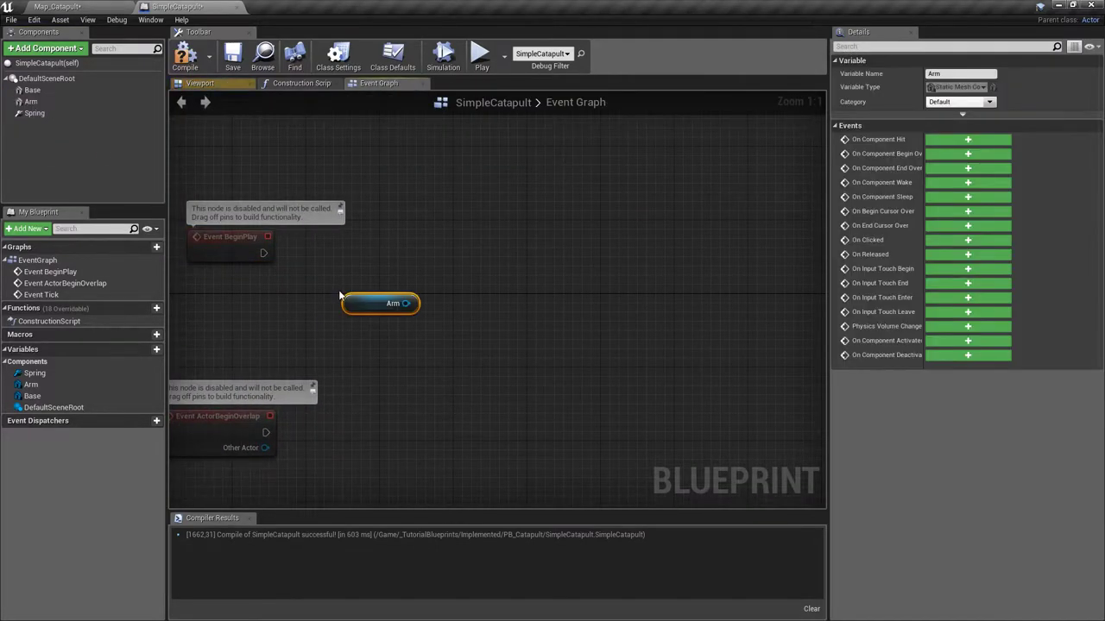
- Try rotating the Arm component about its pivot in the SimpleCatapult viewport and undo that change
{"action": "left_click", "coordinate": [226, 244]}
{"action": "left_click", "coordinate": [200, 83]}
{"action": "mouse_move", "coordinate": [448, 250]}
{"action": "right_mouse_down"}
{"action": "mouse_move", "coordinate": [412, 247]}
{"action": "mouse_move", "coordinate": [459, 254]}
{"action": "right_mouse_up"}
{"action": "left_click", "coordinate": [412, 247]}
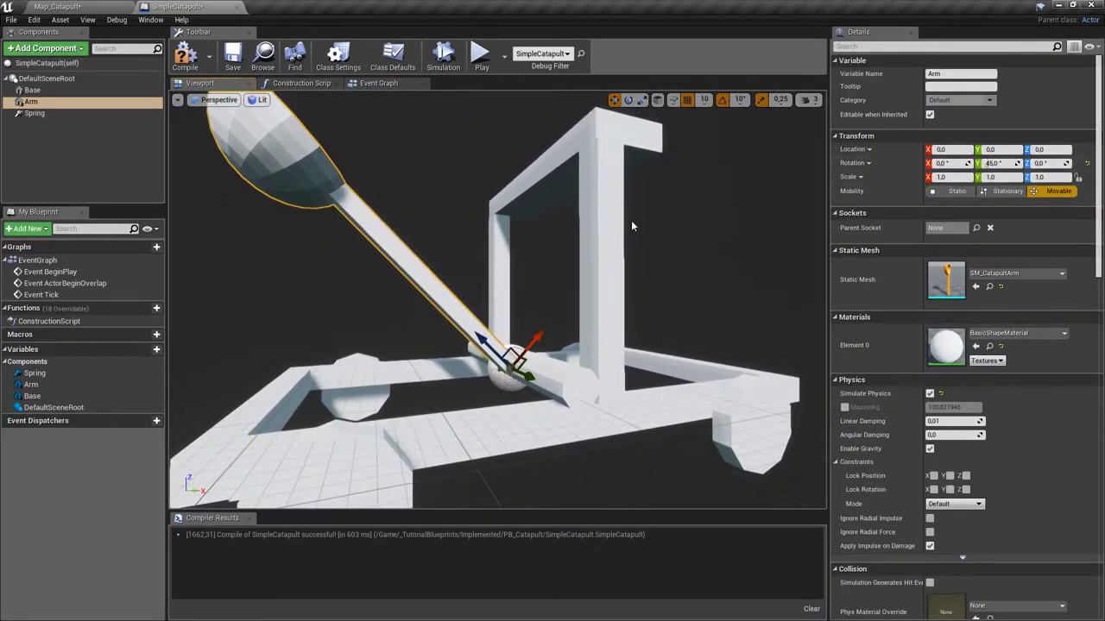
{"action": "left_click", "coordinate": [629, 100]}
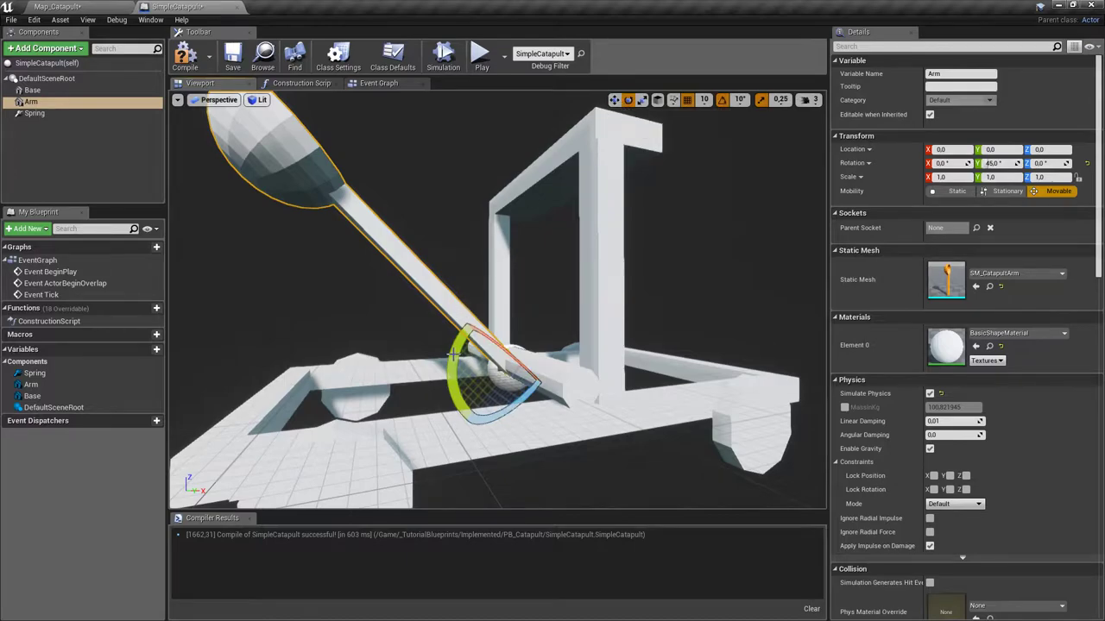
{"action": "left_click_drag", "start_coordinate": [450, 341], "coordinate": [514, 373]}
{"action": "key", "text": "ctrl+z"}
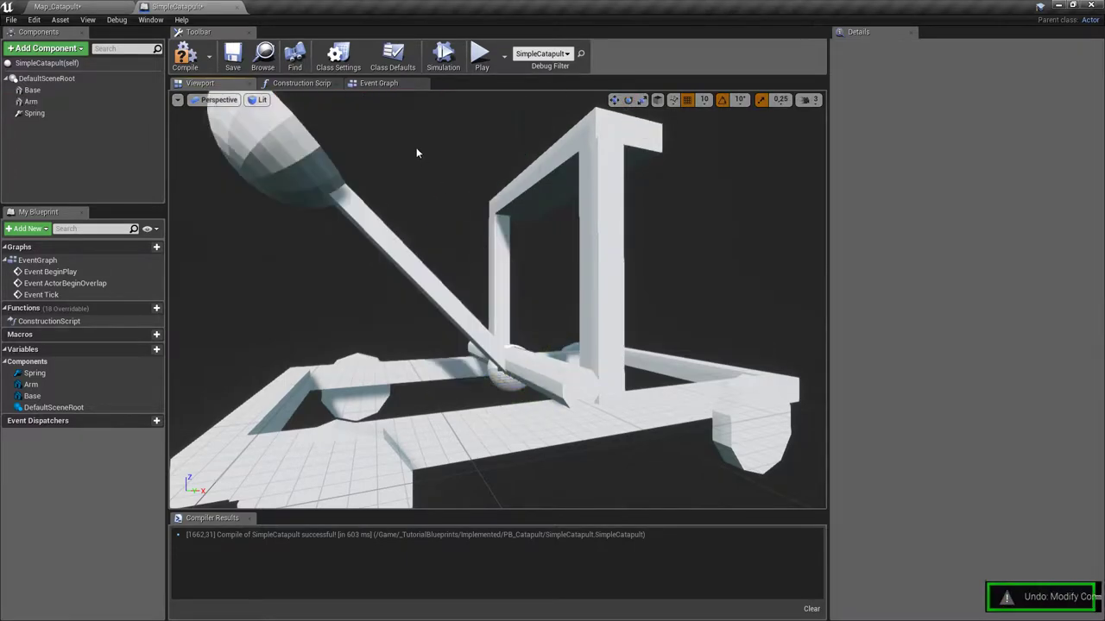
- Add a SetWorldRotation node targeting the Arm reference in the Event Graph and run it from Event BeginPlay
{"action": "left_click", "coordinate": [378, 83]}
{"action": "right_click_drag", "start_coordinate": [415, 275], "coordinate": [406, 276]}
{"action": "left_click_drag", "start_coordinate": [363, 290], "coordinate": [430, 260]}
{"action": "type", "text": "set"}
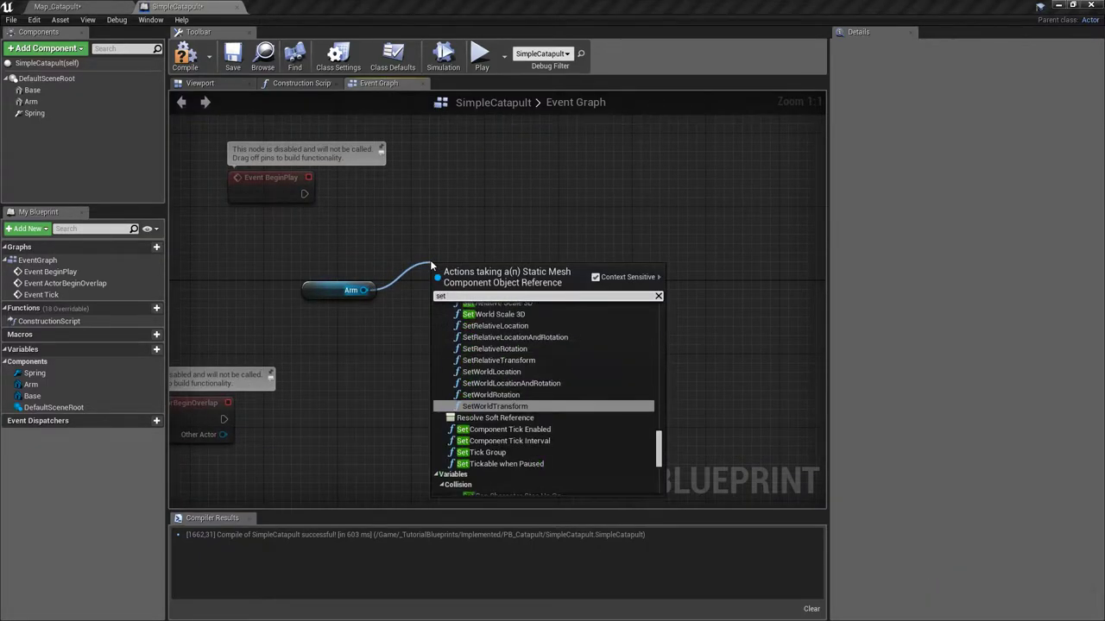
{"action": "type", "text": " rotat"}
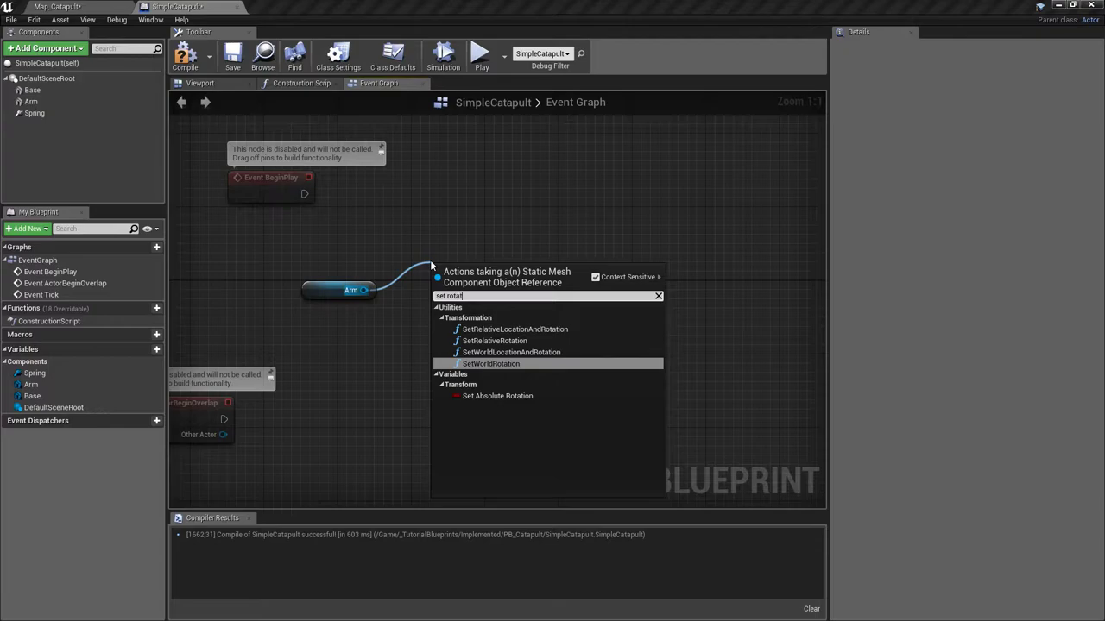
{"action": "key", "text": "Return"}
{"action": "left_click_drag", "start_coordinate": [489, 285], "coordinate": [516, 220]}
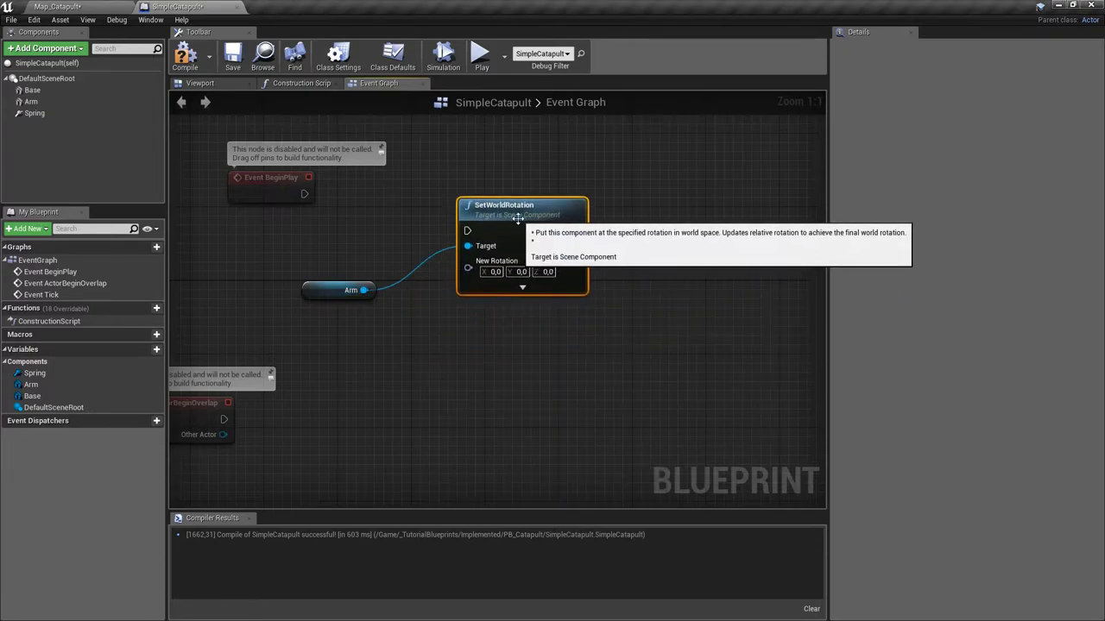
{"action": "left_click_drag", "start_coordinate": [349, 290], "coordinate": [368, 317]}
{"action": "left_click_drag", "start_coordinate": [499, 224], "coordinate": [474, 212]}
{"action": "right_click_drag", "start_coordinate": [343, 255], "coordinate": [489, 290]}
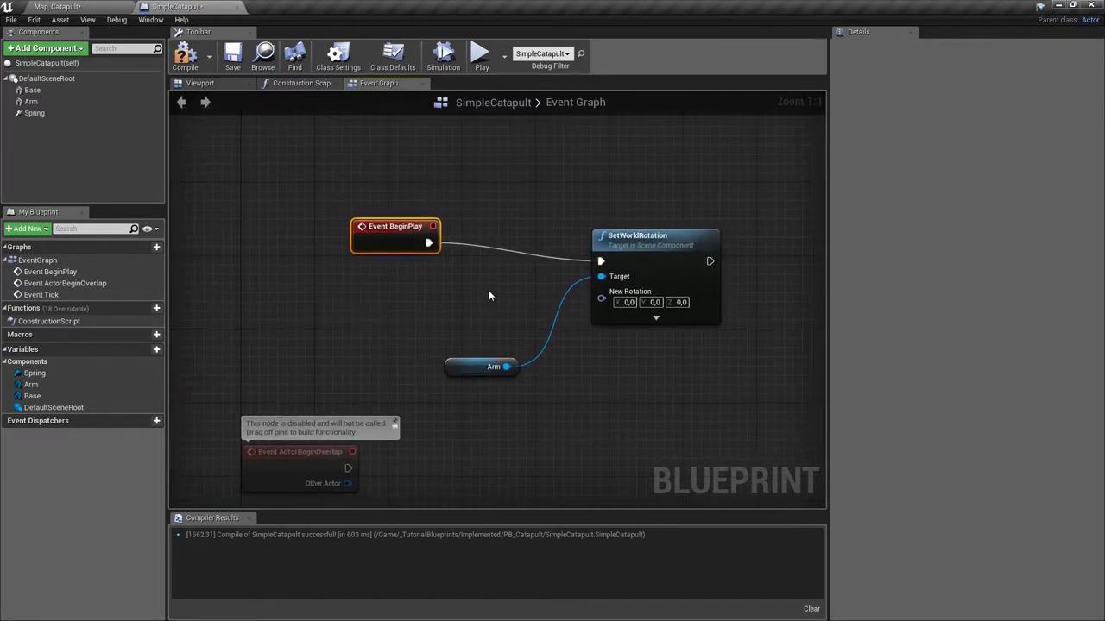
- Add a GetActorTransform node with self as target below Event BeginPlay, clear of the Arm reference
{"action": "right_click", "coordinate": [393, 300]}
{"action": "type", "text": "act"}
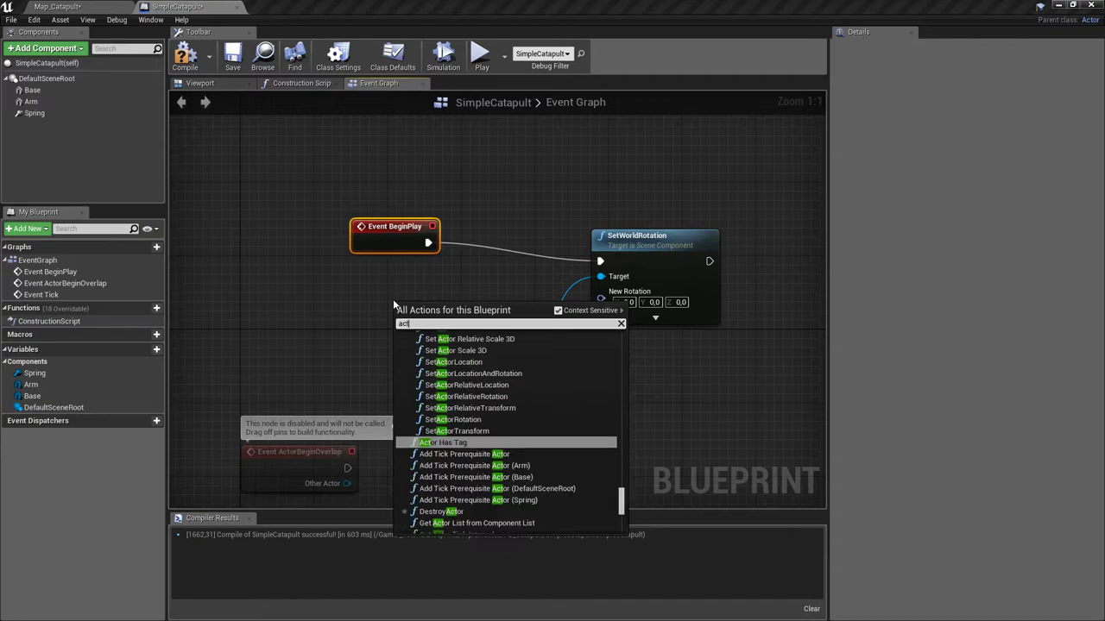
{"action": "type", "text": "or tran"}
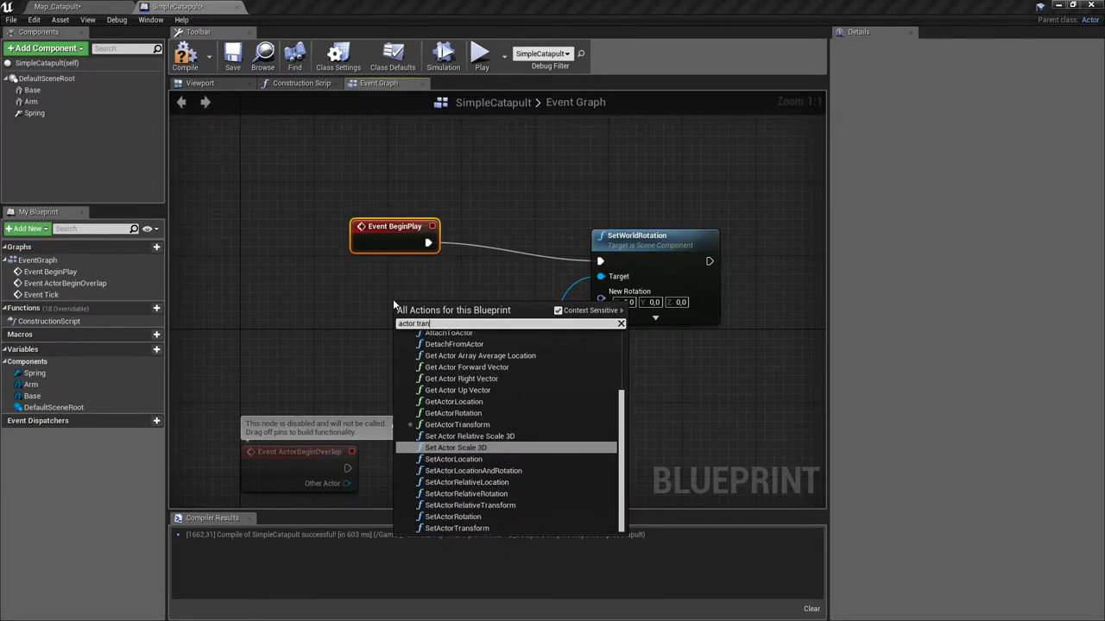
{"action": "type", "text": "sform get"}
{"action": "key", "text": "Return"}
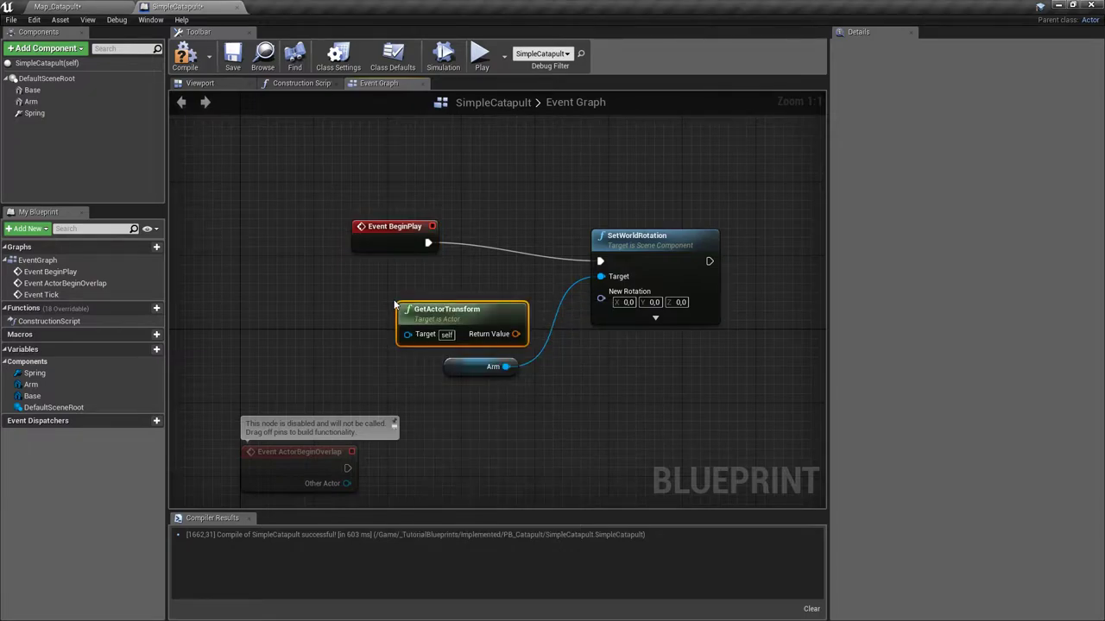
{"action": "left_click_drag", "start_coordinate": [475, 308], "coordinate": [356, 285]}
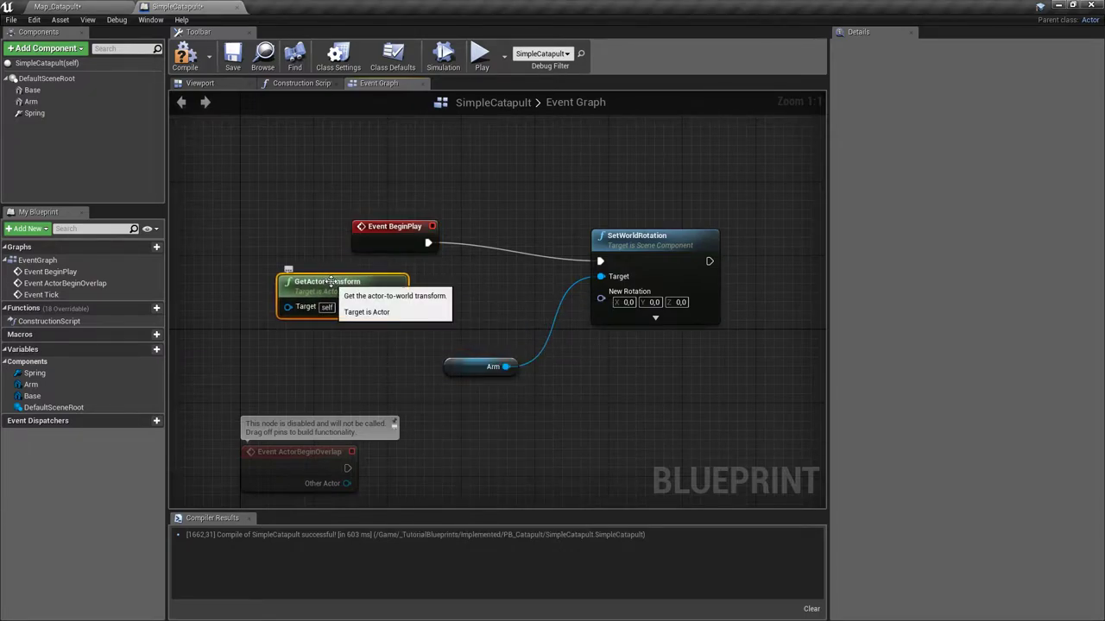
- Feed the actor transform into a Transform Rotation node with zero rotation and connect its result to SetWorldRotation's New Rotation
{"action": "left_click_drag", "start_coordinate": [395, 306], "coordinate": [441, 306]}
{"action": "type", "text": "tra"}
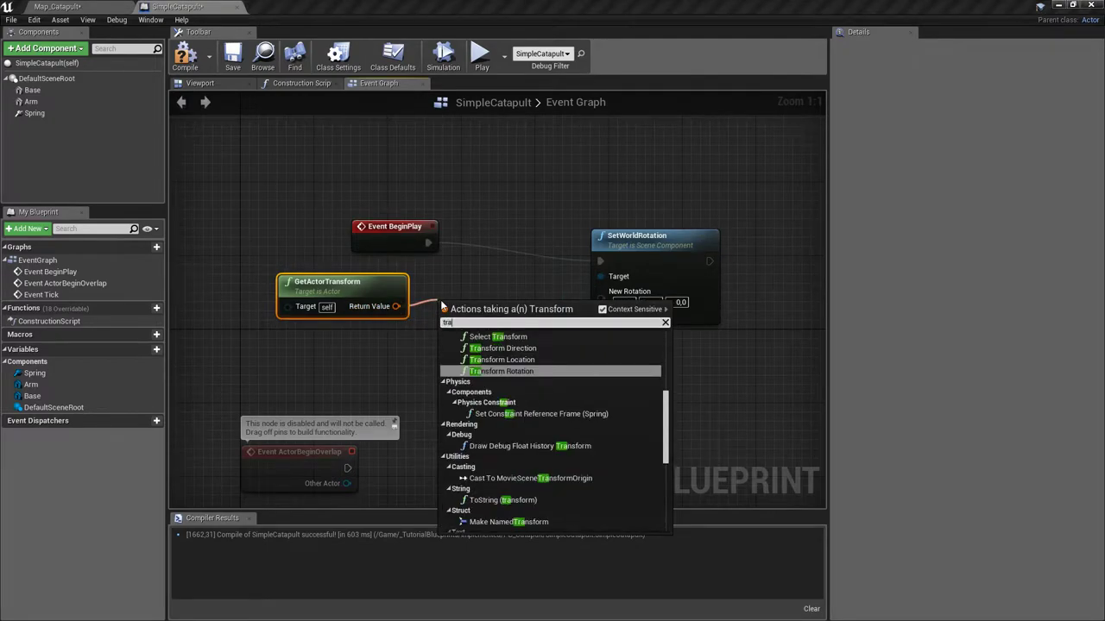
{"action": "type", "text": "nsform rotat"}
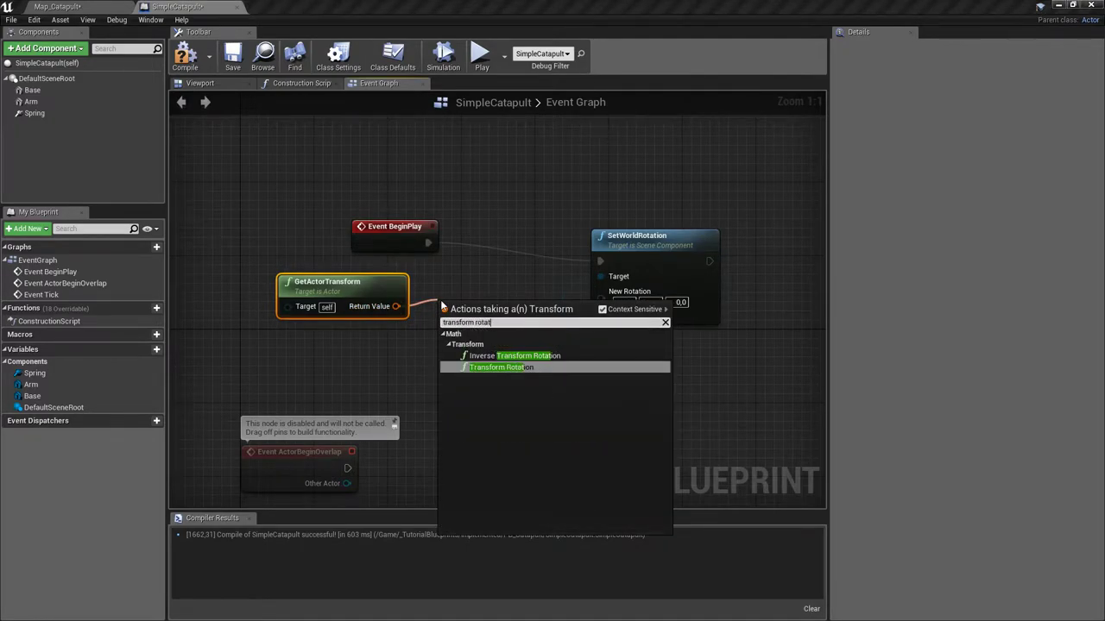
{"action": "key", "text": "Return"}
{"action": "left_click_drag", "start_coordinate": [502, 309], "coordinate": [493, 297]}
{"action": "left_click_drag", "start_coordinate": [191, 259], "coordinate": [369, 323]}
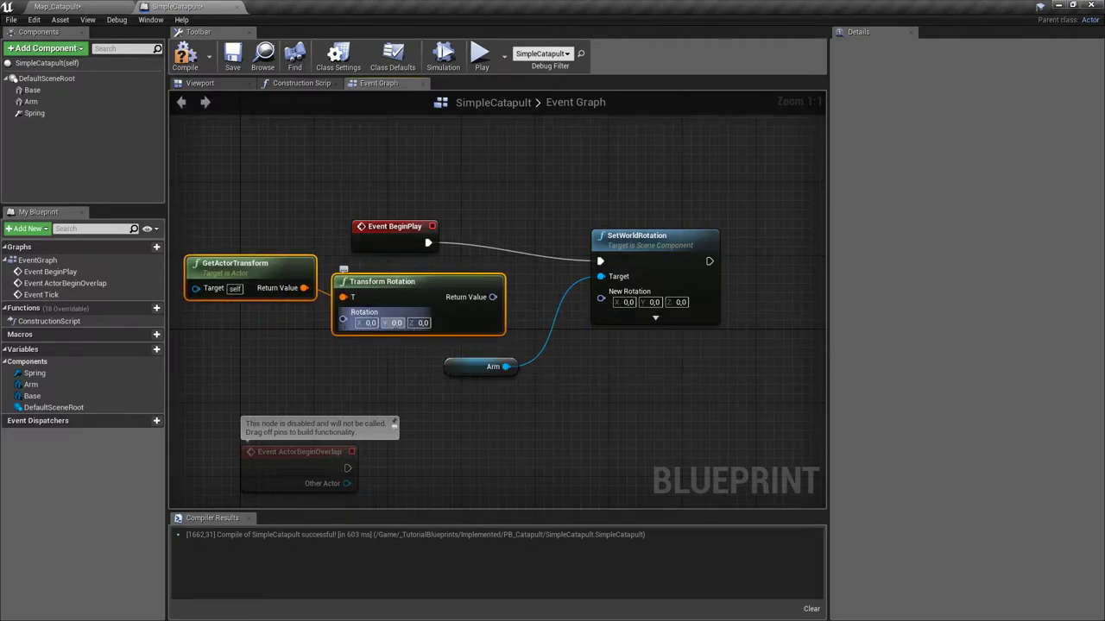
{"action": "left_click_drag", "start_coordinate": [492, 297], "coordinate": [601, 292]}
{"action": "right_click_drag", "start_coordinate": [440, 414], "coordinate": [414, 387]}
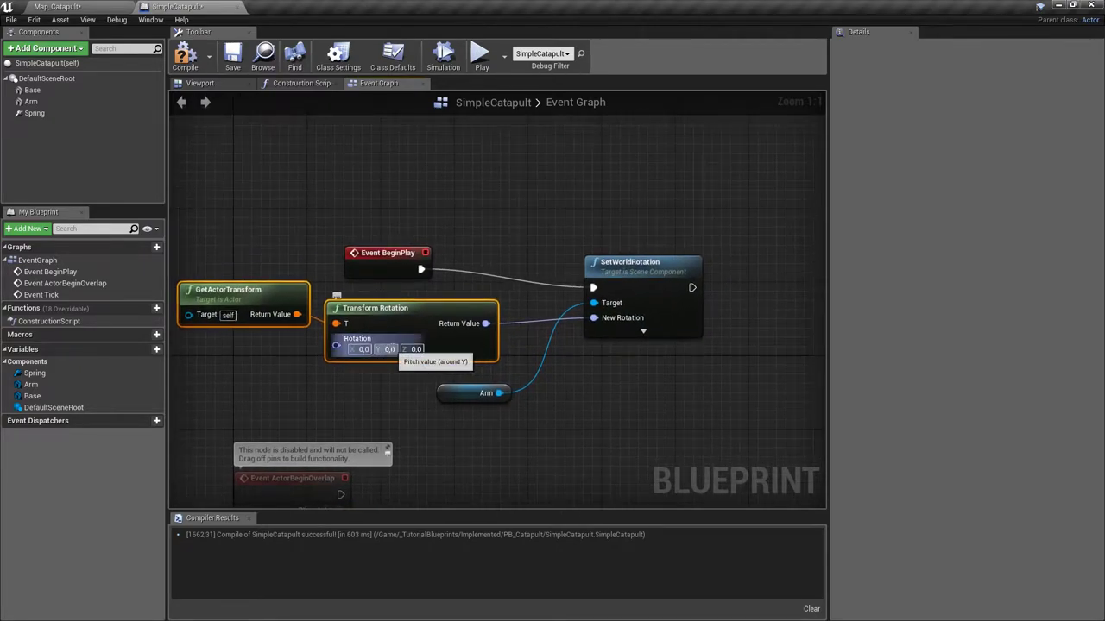
- Compile and save SimpleCatapult, play-test the level to check the white catapult's arm from the side, and end the session
{"action": "left_click", "coordinate": [184, 55]}
{"action": "left_click", "coordinate": [233, 58]}
{"action": "left_click", "coordinate": [110, 9]}
{"action": "left_click", "coordinate": [560, 49]}
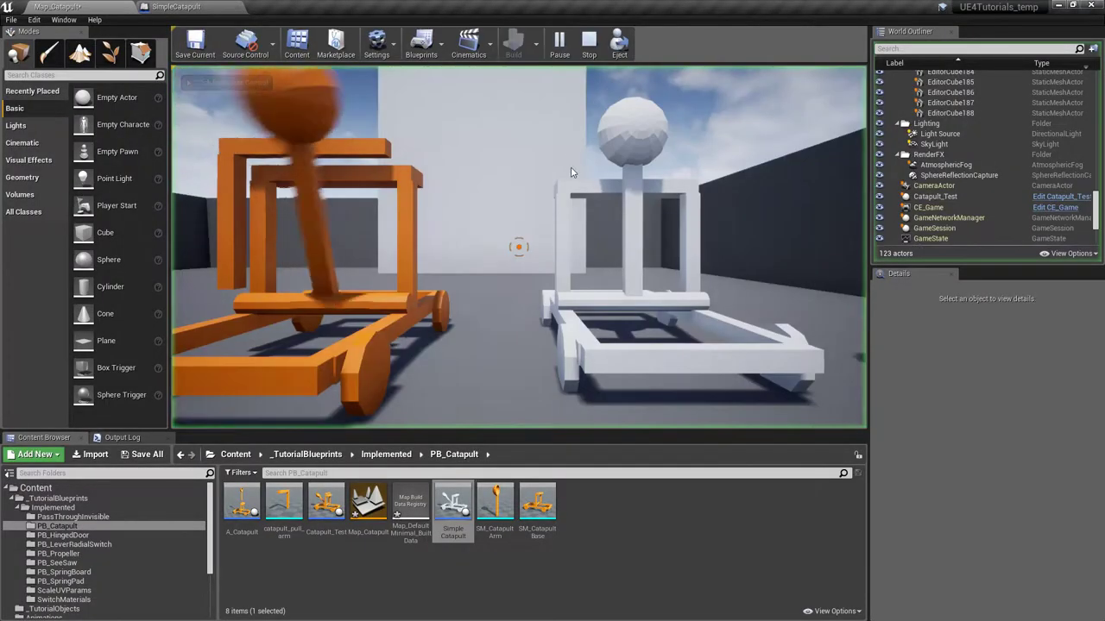
{"action": "left_click", "coordinate": [570, 172]}
{"action": "key", "text": "d"}
{"action": "key", "text": "d"}
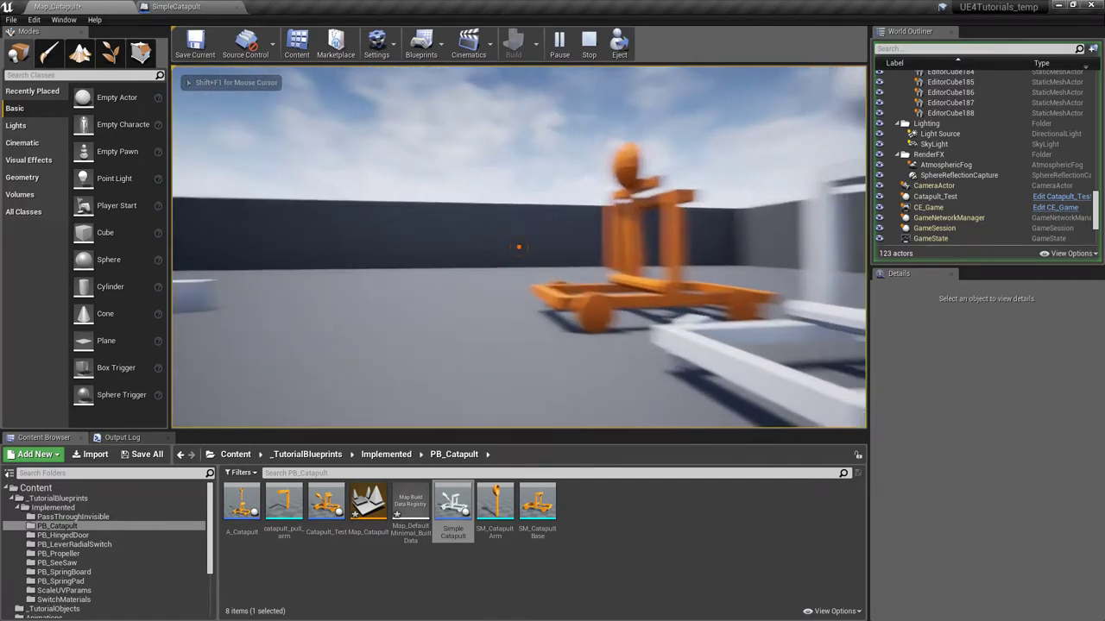
{"action": "key", "text": "d"}
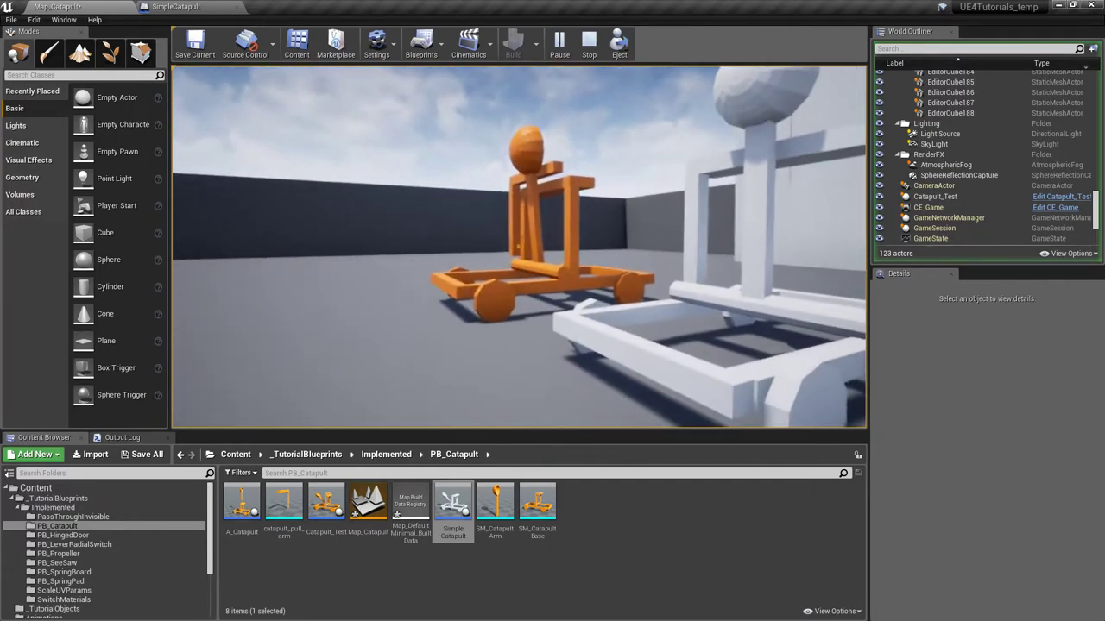
{"action": "key", "text": "d"}
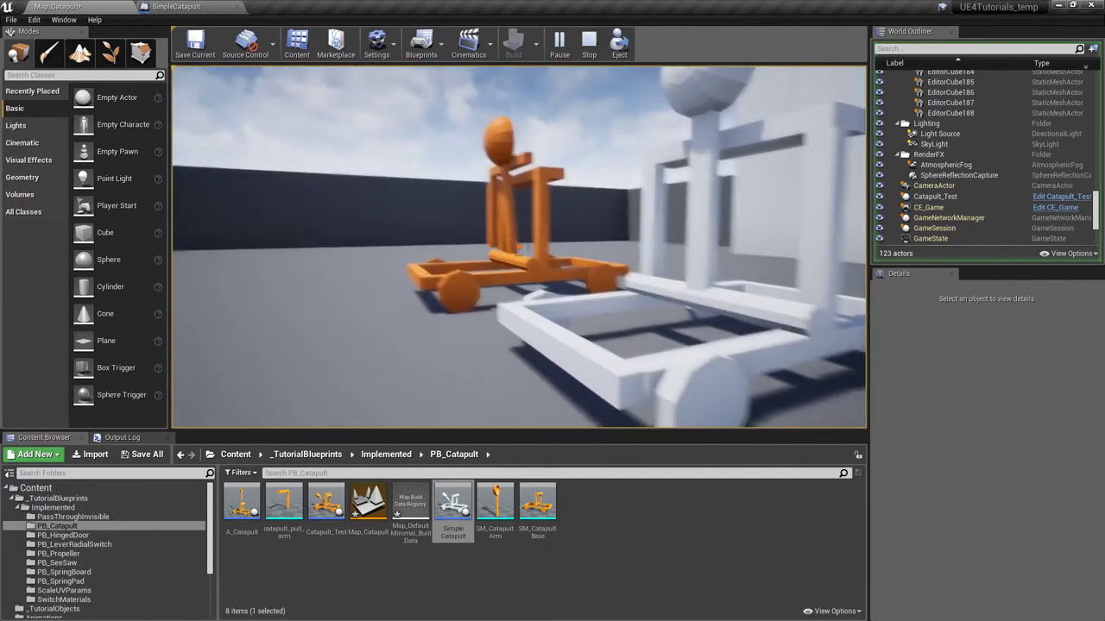
{"action": "key", "text": "d"}
{"action": "key", "text": "Escape"}
- Examine the white catapult beside the ball in the level and the empty graph area above Event BeginPlay
{"action": "right_click_drag", "start_coordinate": [472, 241], "coordinate": [595, 194]}
{"action": "right_click_drag", "start_coordinate": [569, 246], "coordinate": [569, 243]}
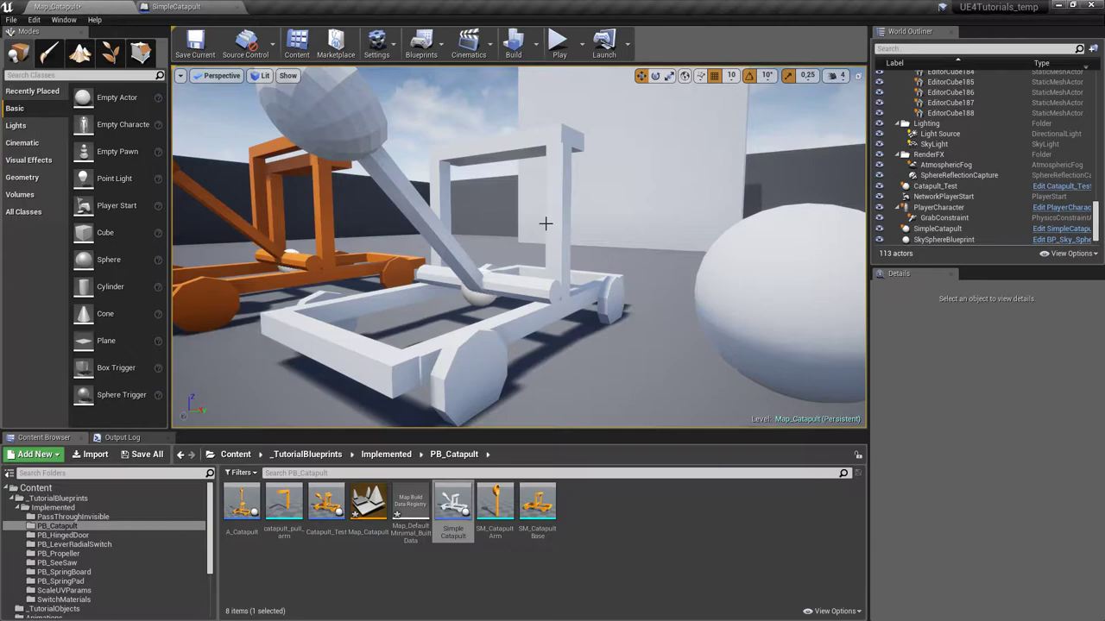
{"action": "scroll", "coordinate": [492, 260], "scroll_direction": "up", "scroll_amount": 3}
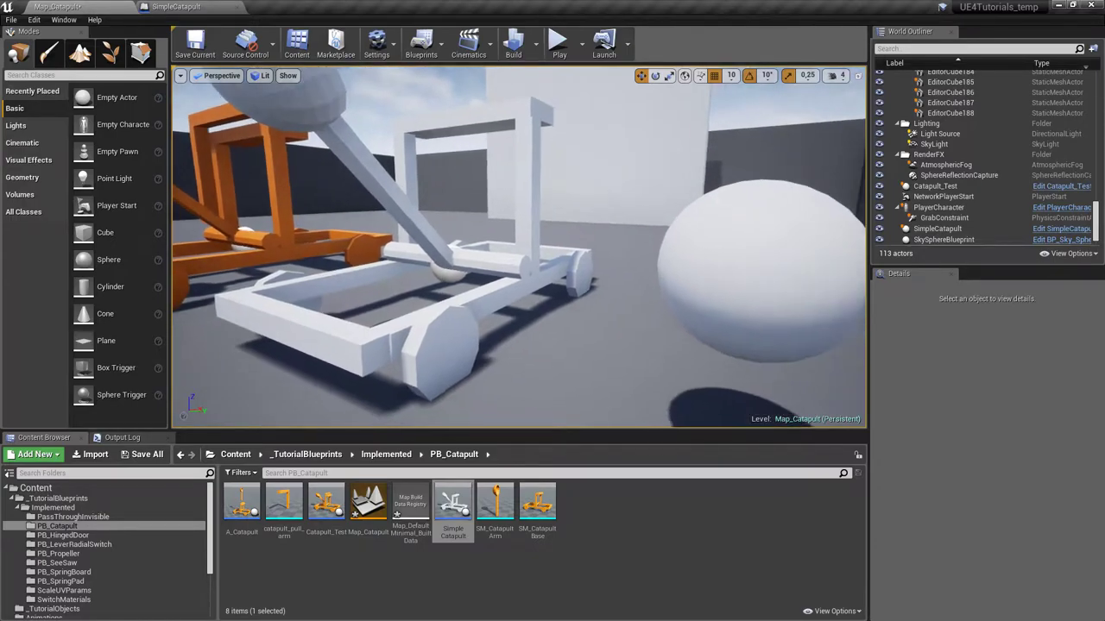
{"action": "left_click", "coordinate": [186, 7]}
{"action": "right_click_drag", "start_coordinate": [405, 262], "coordinate": [385, 429]}
{"action": "left_click", "coordinate": [430, 267]}
{"action": "right_click_drag", "start_coordinate": [430, 268], "coordinate": [409, 341]}
{"action": "right_click_drag", "start_coordinate": [357, 187], "coordinate": [379, 158]}
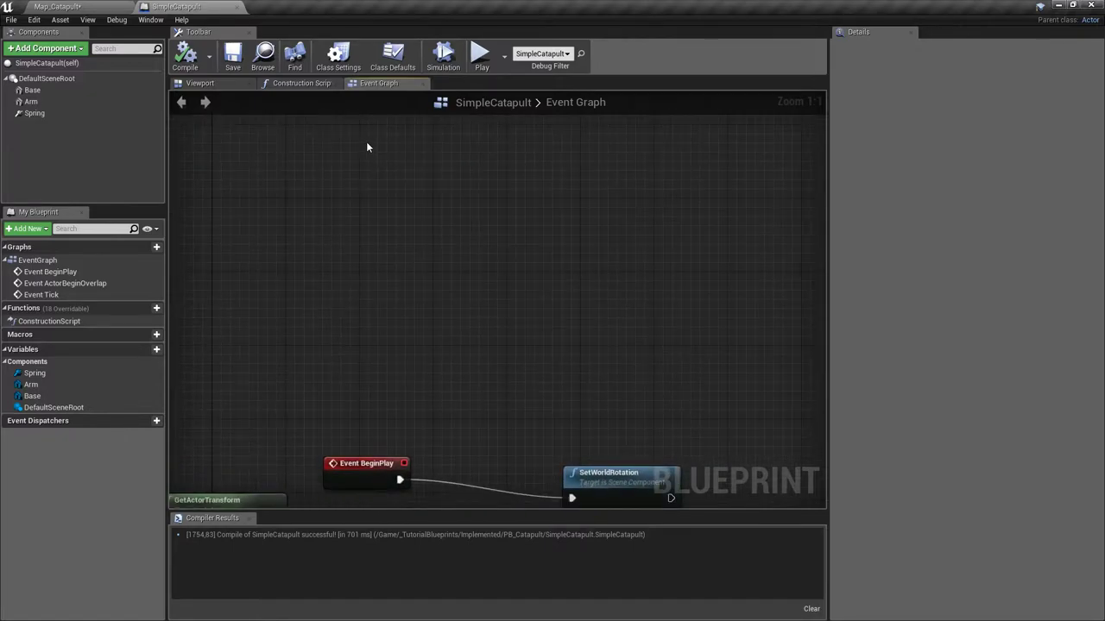
{"action": "mouse_move", "coordinate": [362, 170]}
{"action": "right_mouse_down"}
{"action": "mouse_move", "coordinate": [360, 153]}
{"action": "mouse_move", "coordinate": [366, 171]}
{"action": "right_mouse_up"}
{"action": "left_click", "coordinate": [109, 6]}
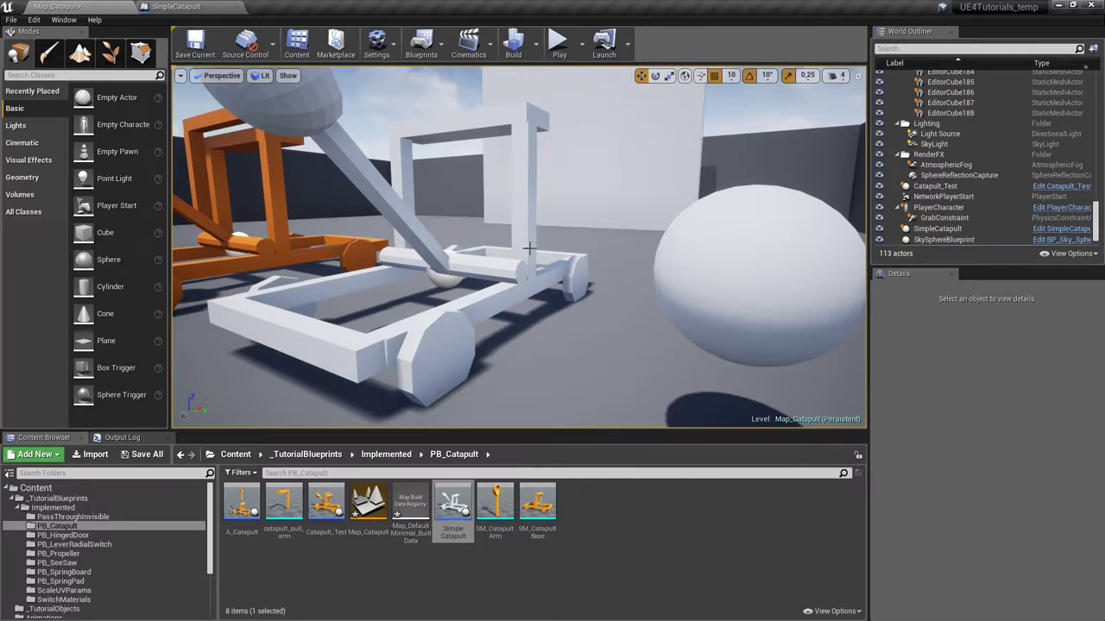
- Implement the I_Use interface in SimpleCatapult's class settings and compile the blueprint
{"action": "left_click", "coordinate": [197, 7]}
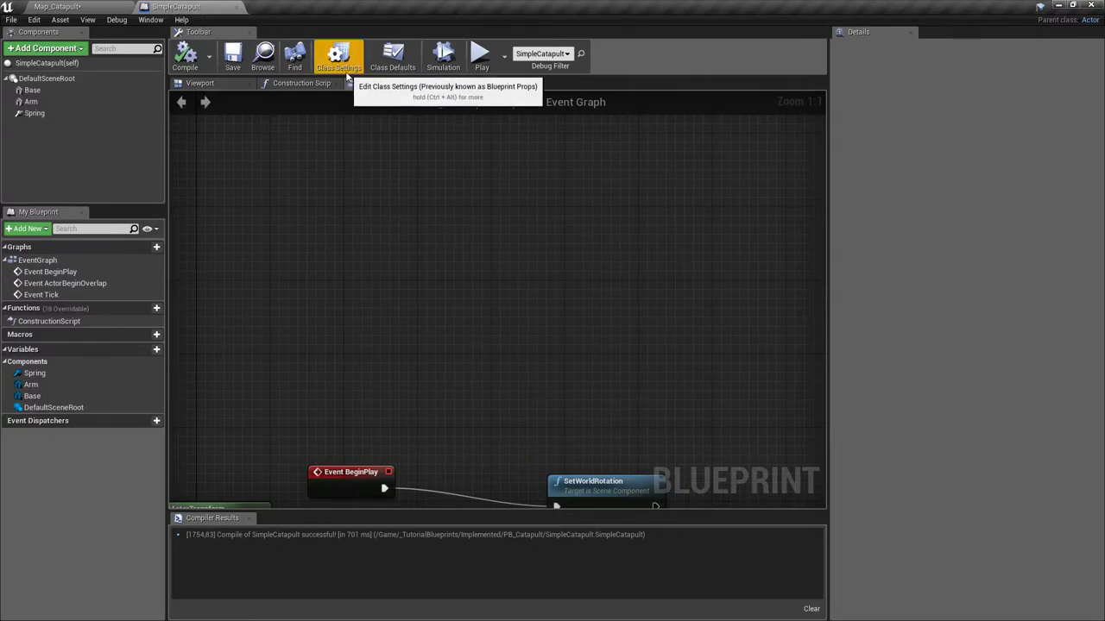
{"action": "left_click", "coordinate": [353, 66]}
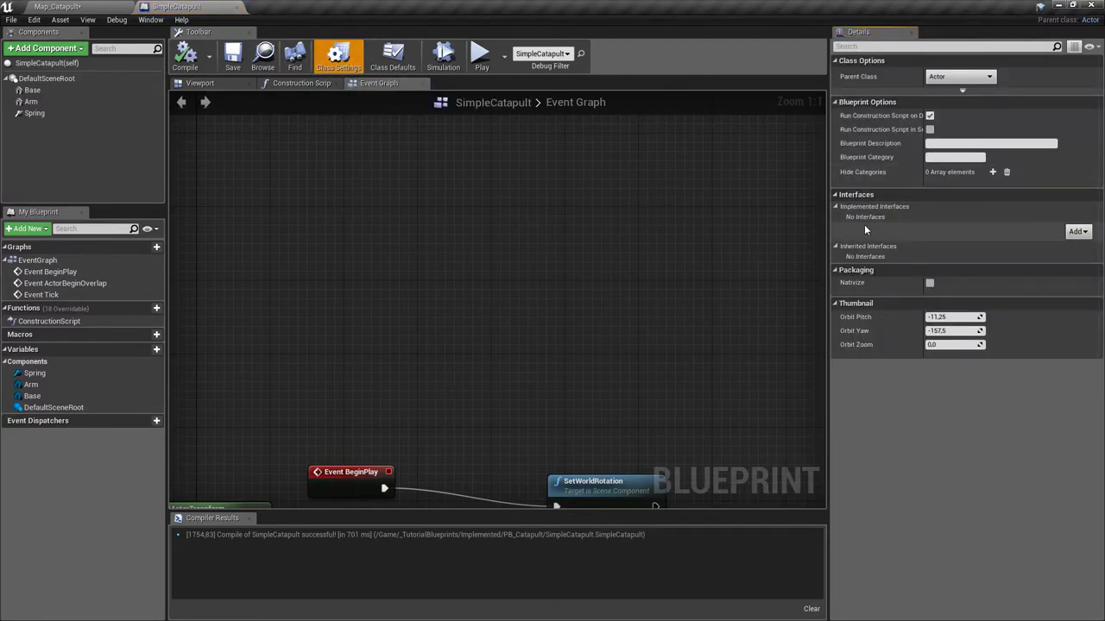
{"action": "left_click", "coordinate": [1079, 232]}
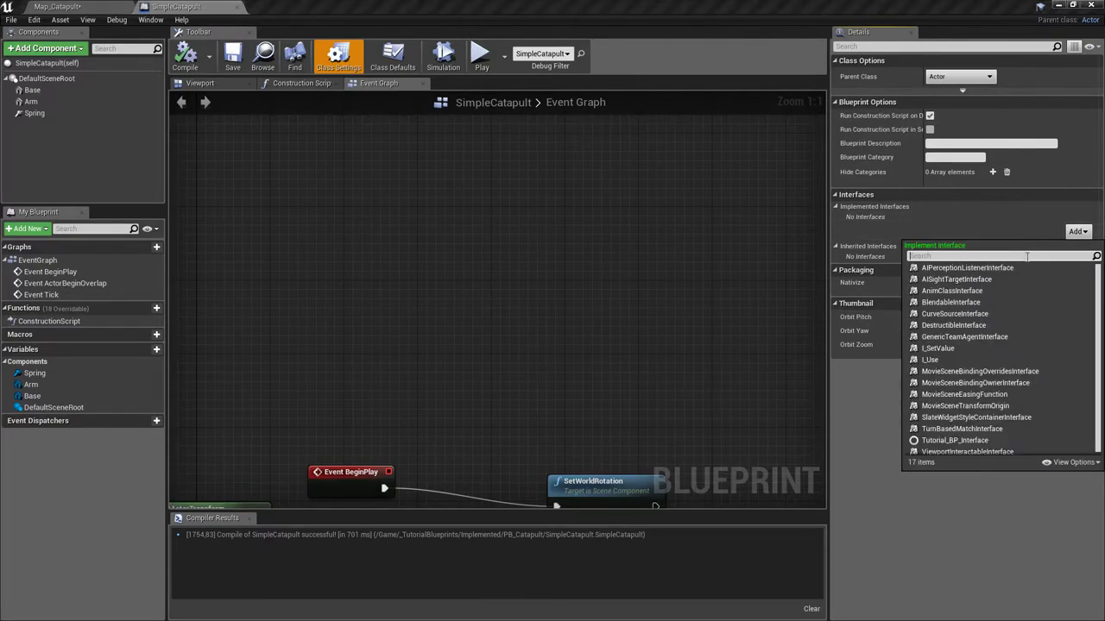
{"action": "type", "text": "use"}
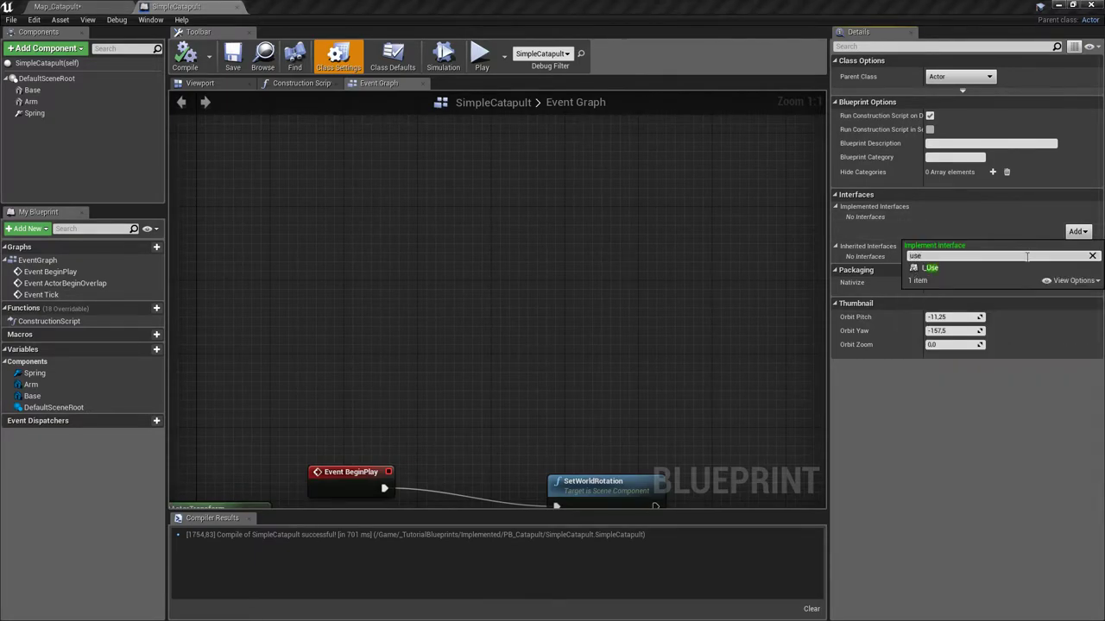
{"action": "left_click", "coordinate": [949, 268]}
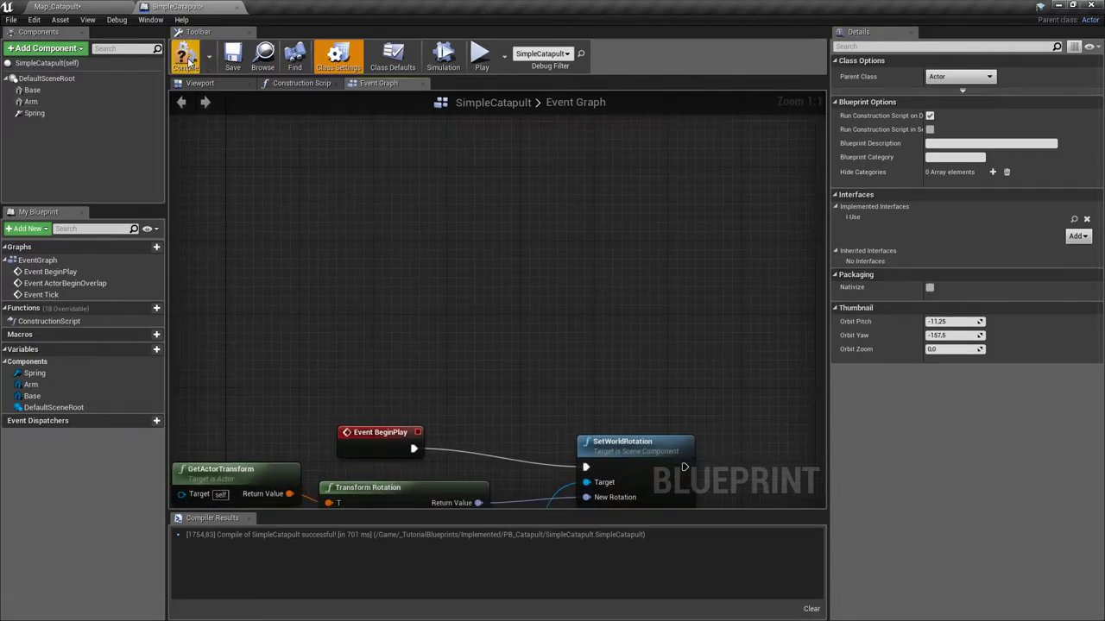
- Add an Event Use node from the interface in the empty graph area above Event BeginPlay and position it there
{"action": "right_click_drag", "start_coordinate": [328, 154], "coordinate": [396, 204]}
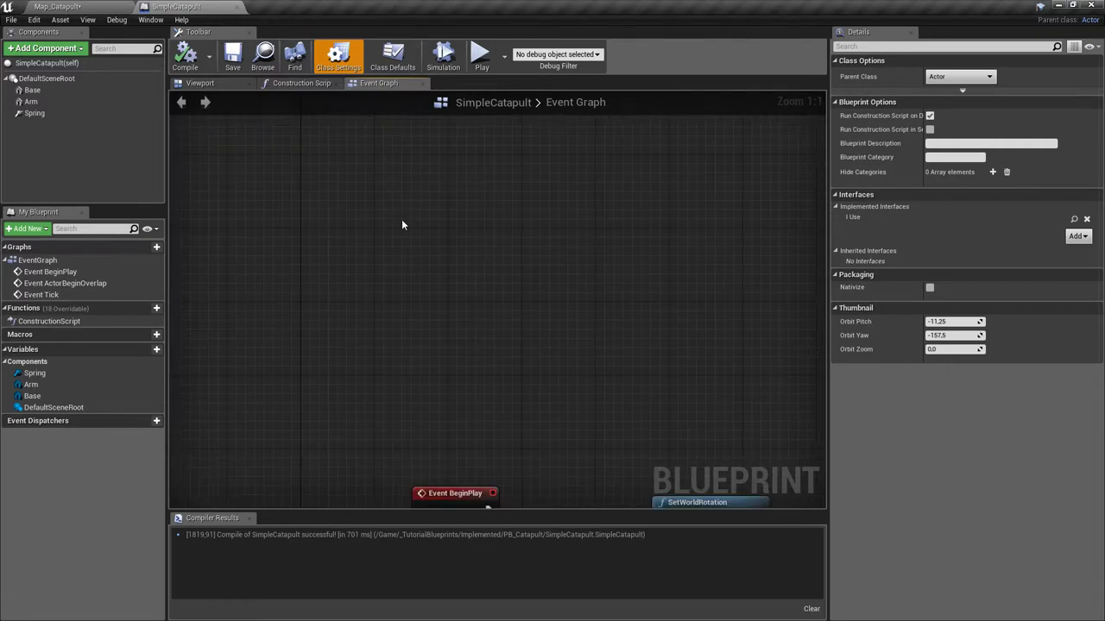
{"action": "right_click", "coordinate": [401, 219]}
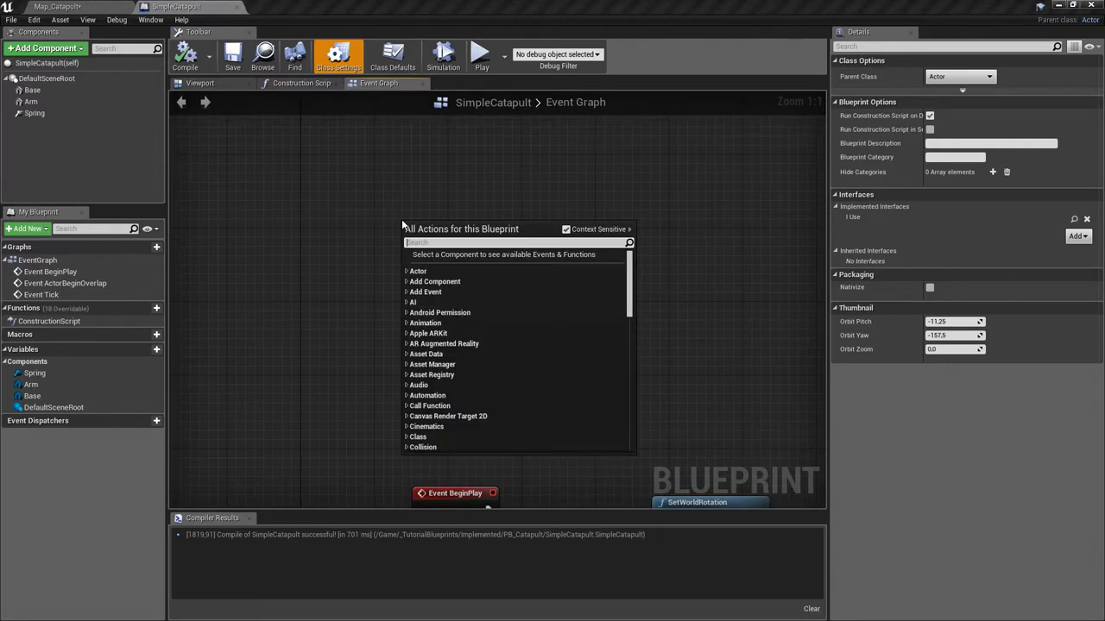
{"action": "type", "text": "event use"}
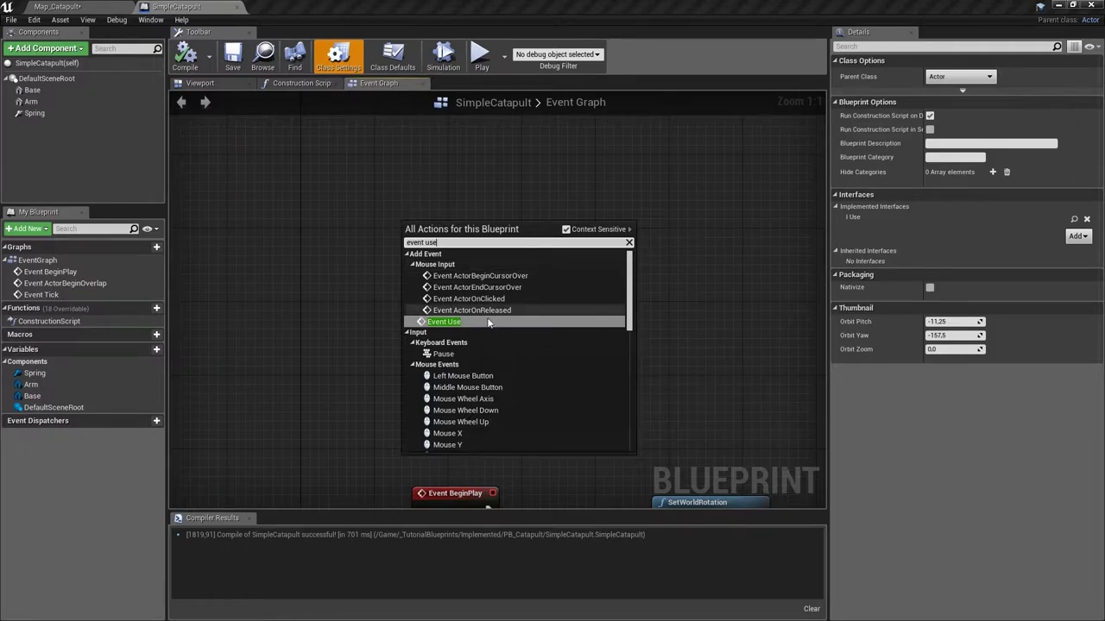
{"action": "left_click", "coordinate": [490, 323]}
{"action": "right_click_drag", "start_coordinate": [482, 325], "coordinate": [500, 360]}
{"action": "left_click_drag", "start_coordinate": [453, 278], "coordinate": [468, 267]}
{"action": "right_click_drag", "start_coordinate": [525, 272], "coordinate": [445, 279]}
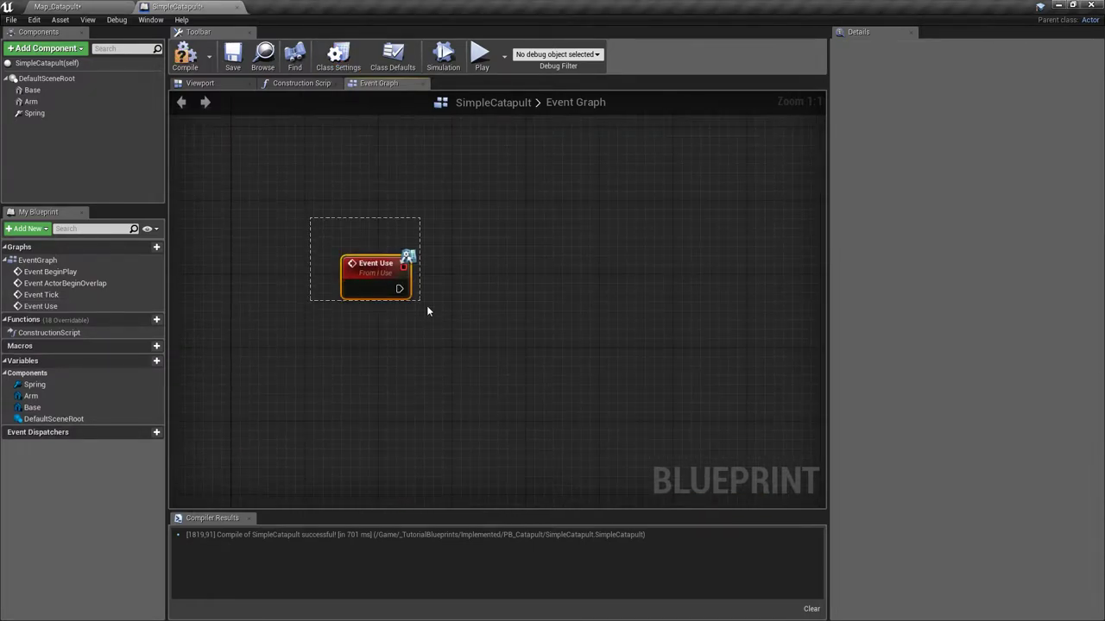
{"action": "left_click", "coordinate": [441, 317]}
{"action": "left_click", "coordinate": [104, 8]}
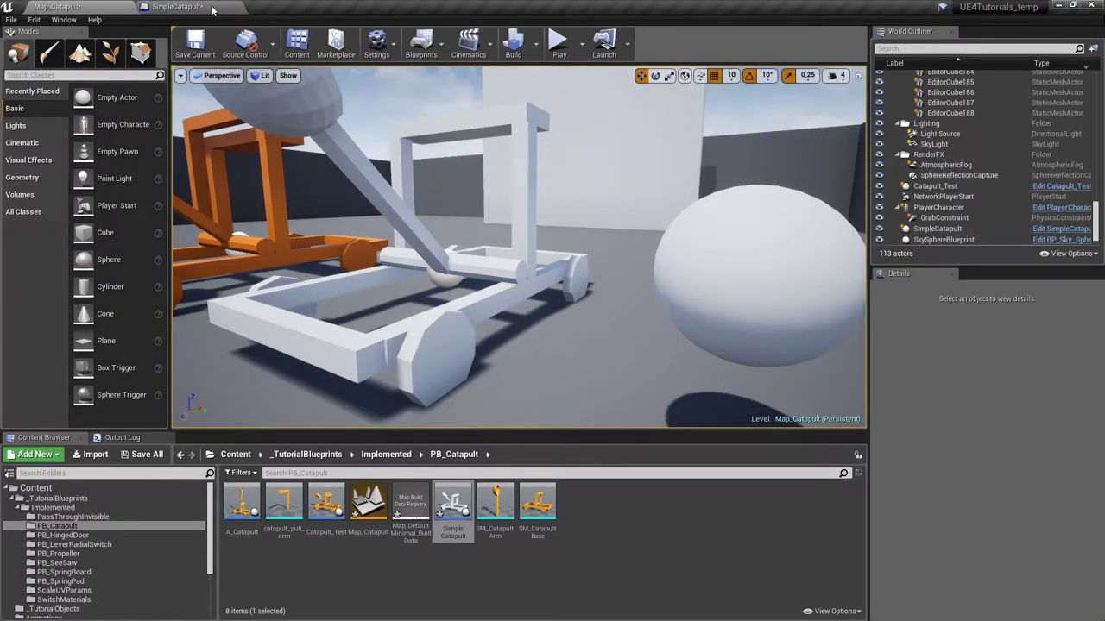
{"action": "left_click", "coordinate": [177, 7]}
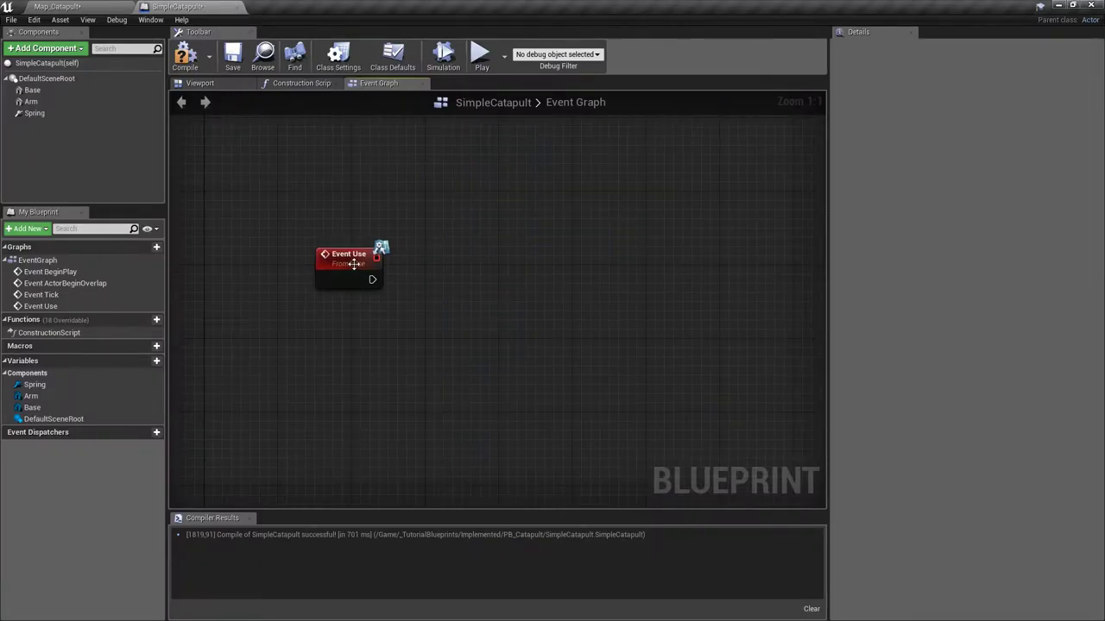
{"action": "left_click_drag", "start_coordinate": [357, 264], "coordinate": [357, 236]}
{"action": "right_click_drag", "start_coordinate": [439, 245], "coordinate": [423, 264]}
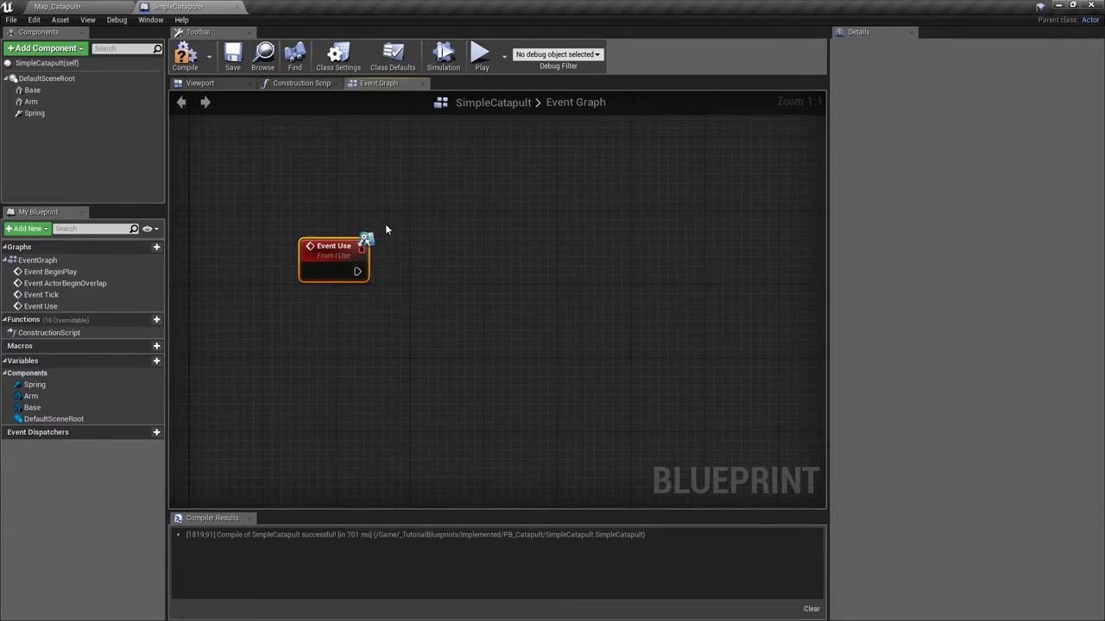
- Create a Boolean variable named ReadyToFIre in SimpleCatapult and compile the blueprint
{"action": "left_click", "coordinate": [95, 7]}
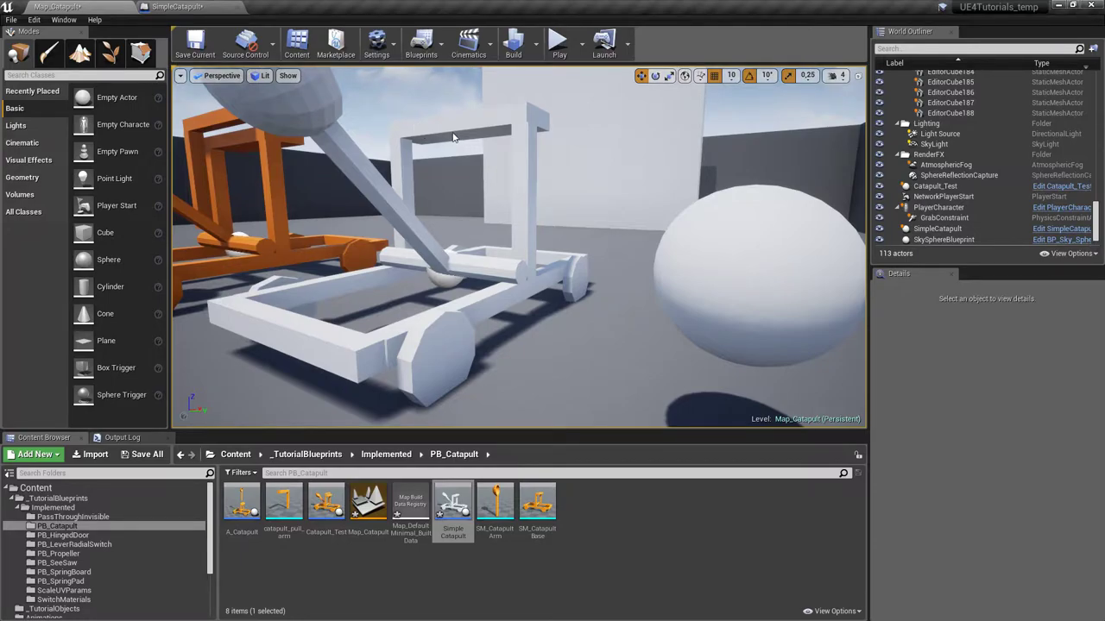
{"action": "left_click", "coordinate": [177, 7]}
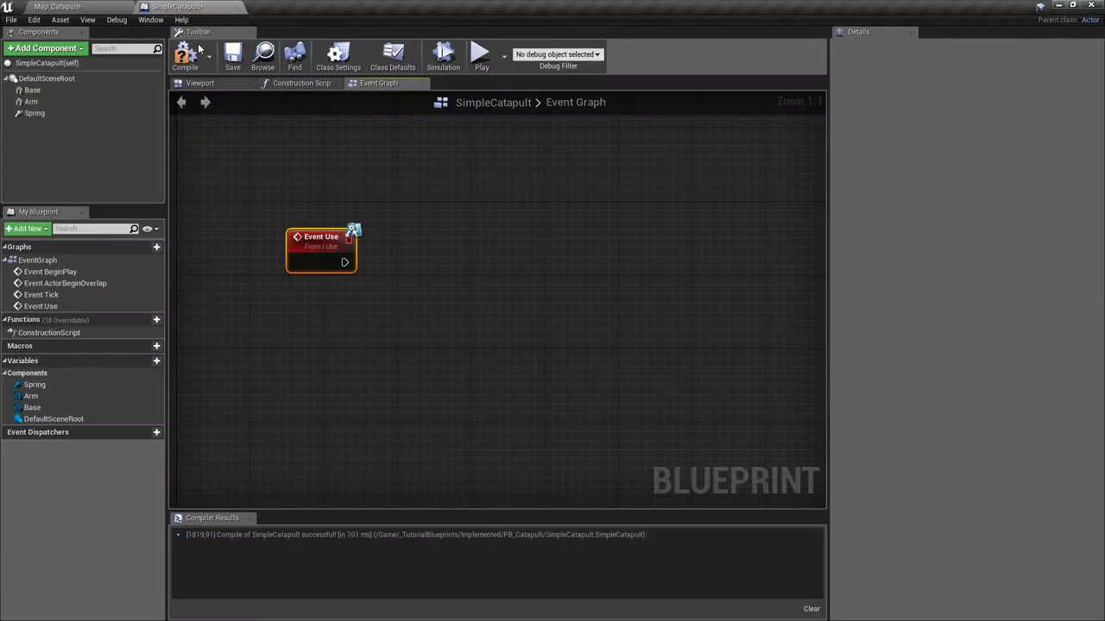
{"action": "left_click", "coordinate": [144, 361]}
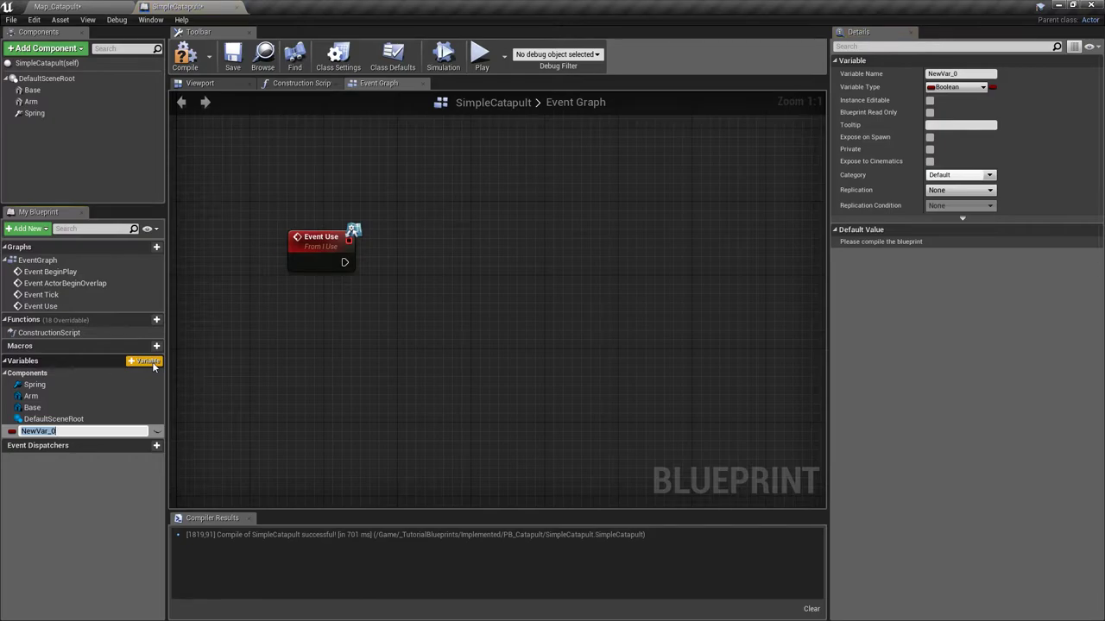
{"action": "type", "text": "ReadyToFire"}
{"action": "key", "text": "Return"}
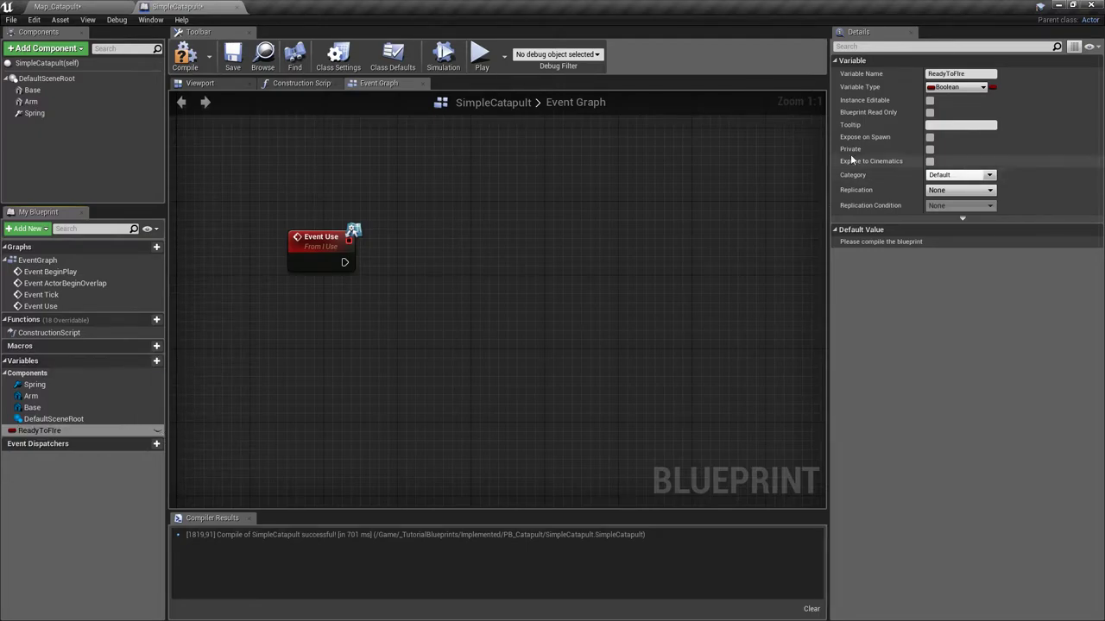
{"action": "left_click", "coordinate": [185, 57]}
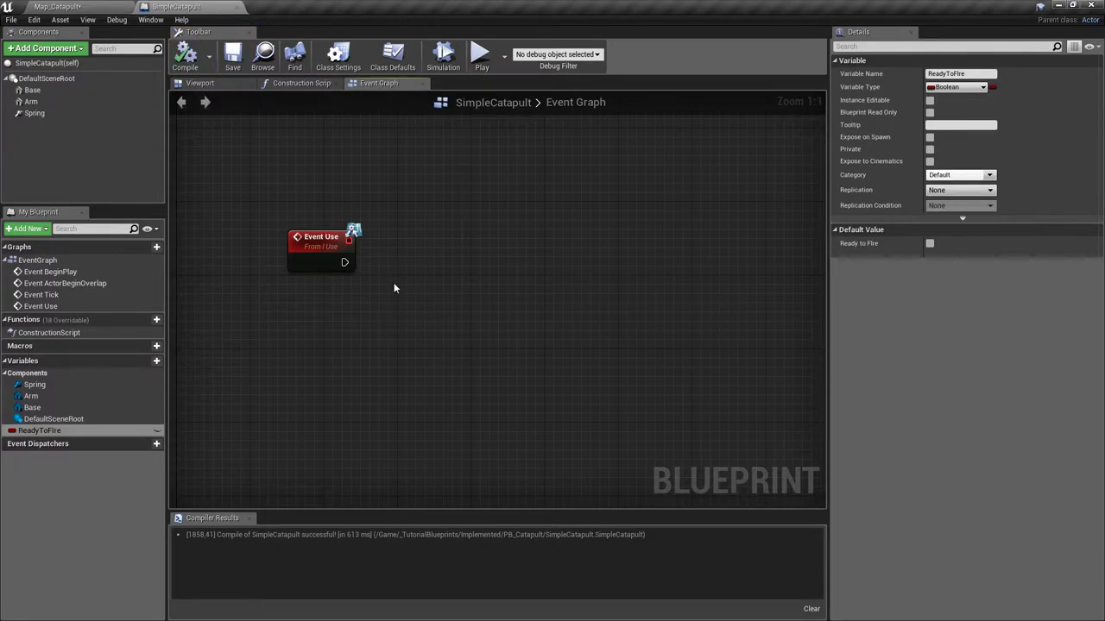
- Add a Branch after Event Use and feed its Condition from a getter of the ReadyToFIre variable
{"action": "left_click_drag", "start_coordinate": [344, 262], "coordinate": [425, 259]}
{"action": "type", "text": "branch"}
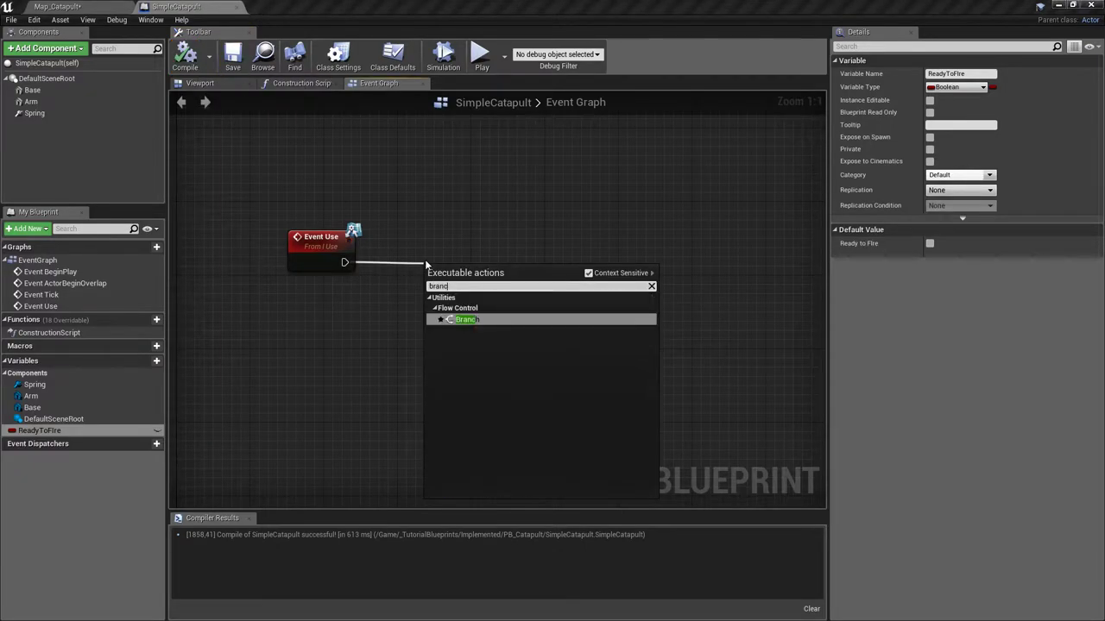
{"action": "key", "text": "Return"}
{"action": "left_click_drag", "start_coordinate": [51, 430], "coordinate": [440, 309]}
{"action": "left_click", "coordinate": [320, 364]}
{"action": "left_click", "coordinate": [366, 351]}
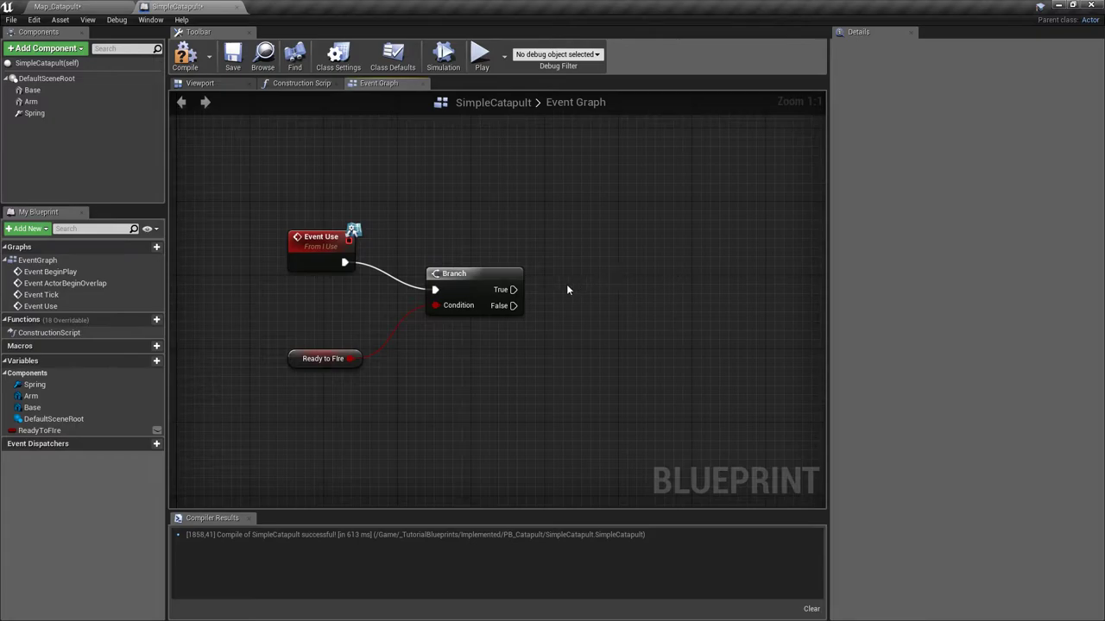
{"action": "right_click_drag", "start_coordinate": [578, 312], "coordinate": [441, 293]}
{"action": "left_click_drag", "start_coordinate": [377, 286], "coordinate": [493, 330]}
{"action": "left_click", "coordinate": [504, 313]}
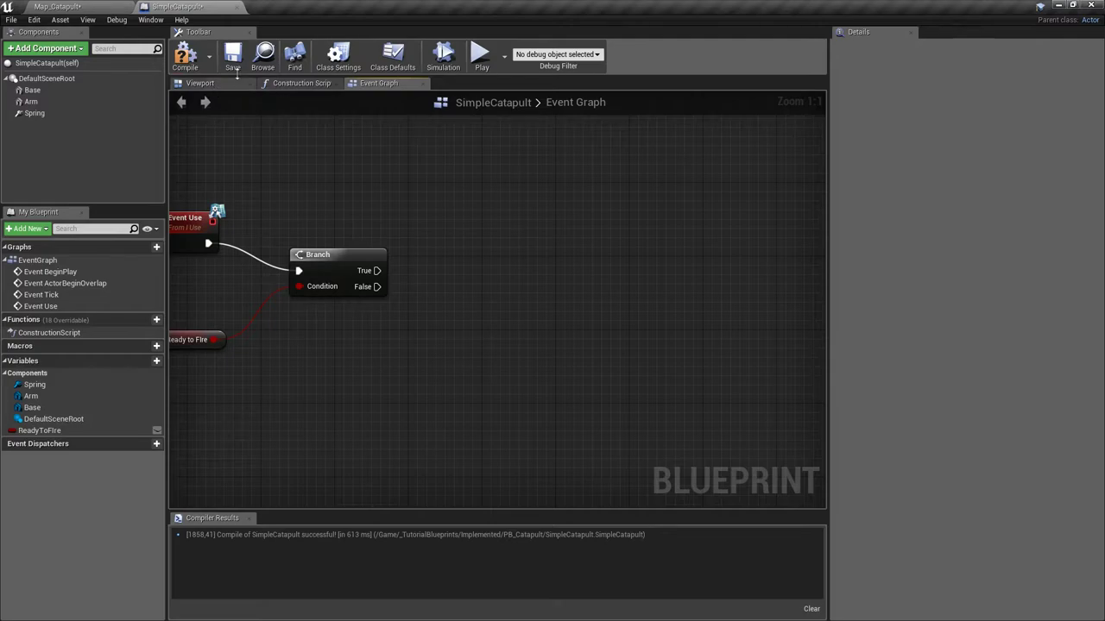
- Select the catapult's arm in the 3D preview to examine its angle, and return to the event graph
{"action": "left_click", "coordinate": [208, 84]}
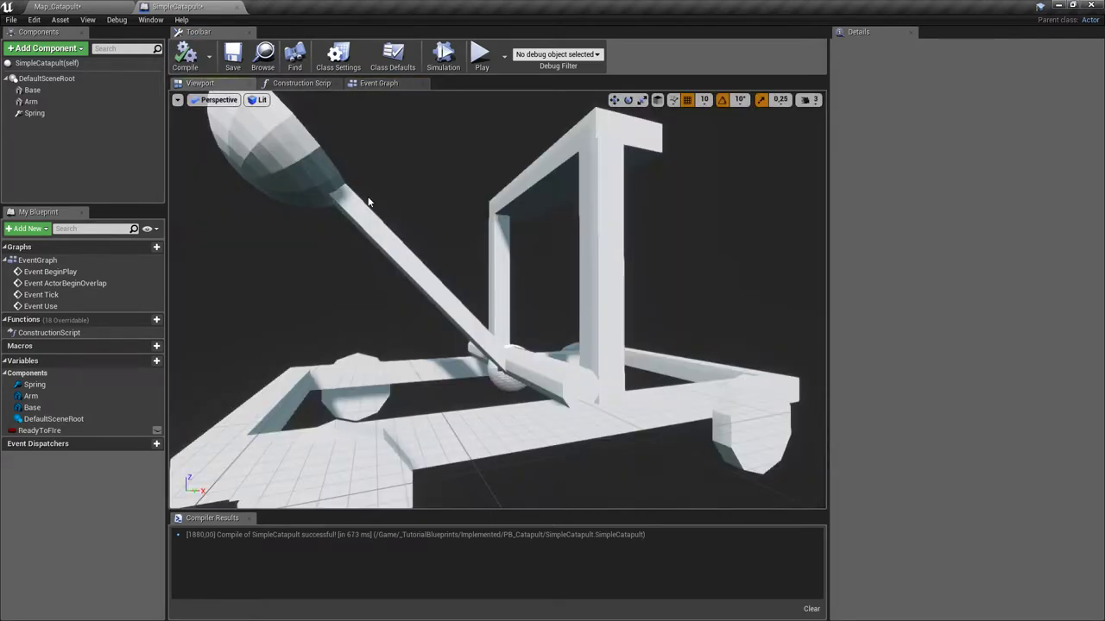
{"action": "left_click", "coordinate": [369, 220]}
{"action": "left_click_drag", "start_coordinate": [494, 179], "coordinate": [498, 243]}
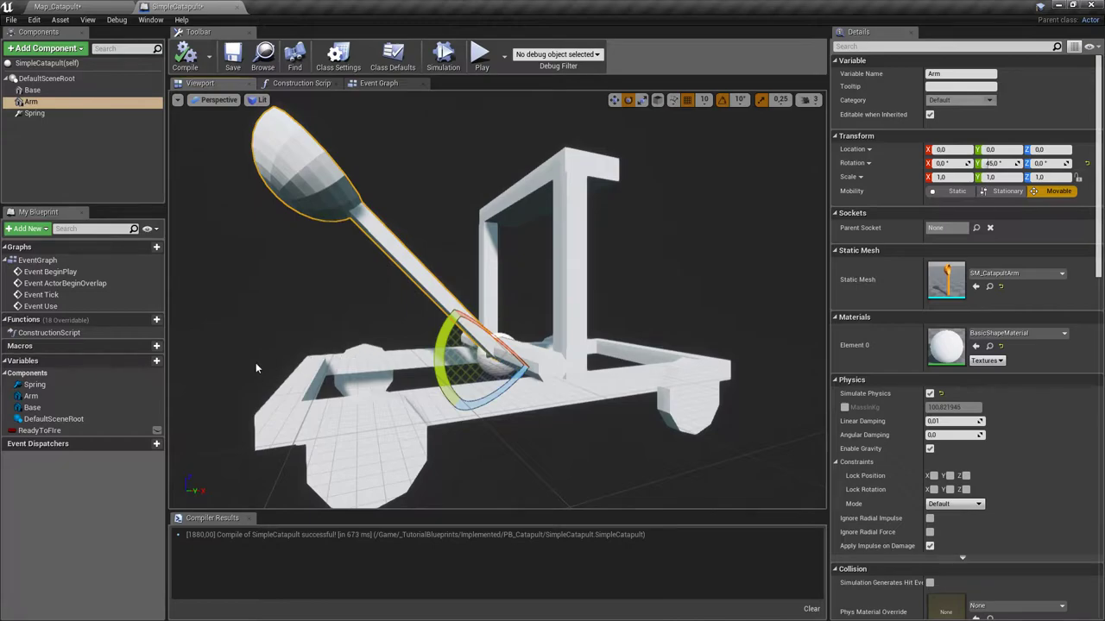
{"action": "left_click", "coordinate": [372, 84]}
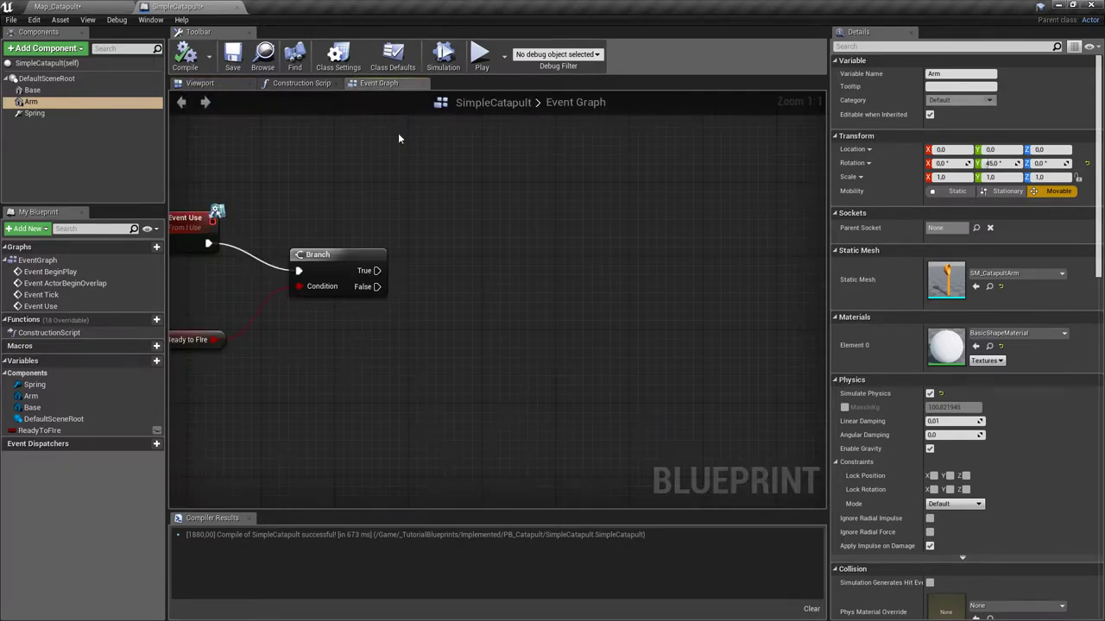
{"action": "left_click_drag", "start_coordinate": [425, 282], "coordinate": [557, 327]}
{"action": "type", "text": "move co"}
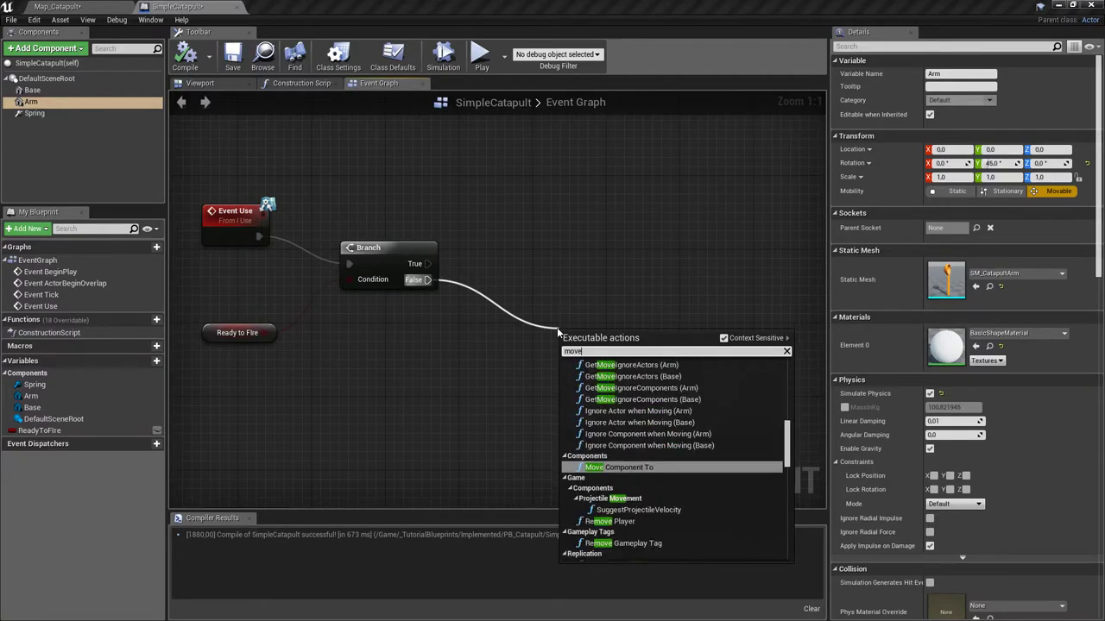
{"action": "key", "text": "Return"}
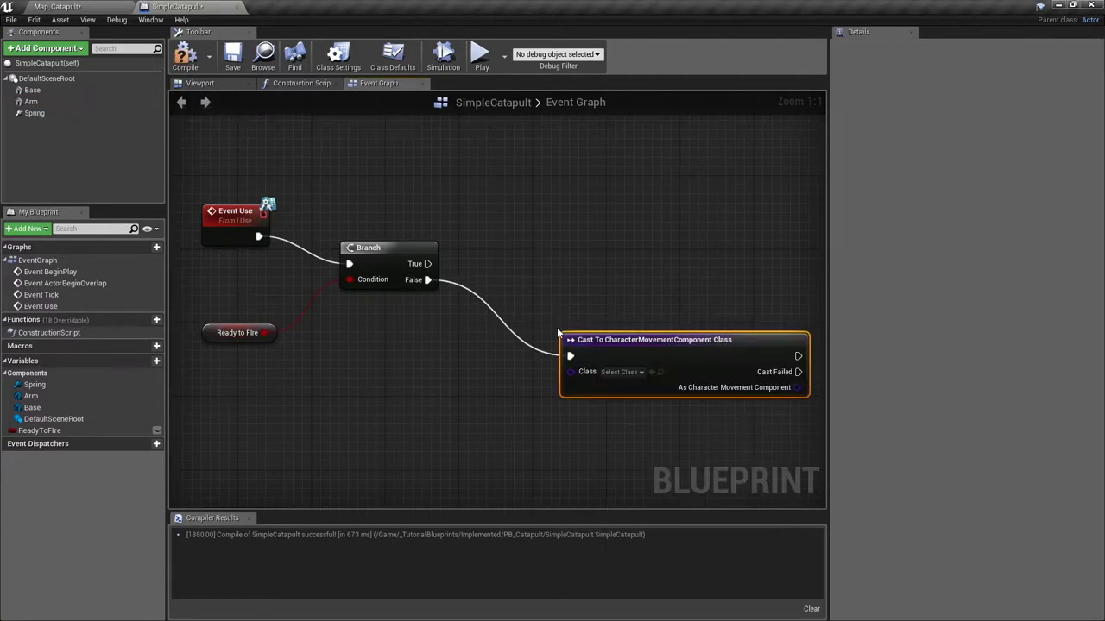
{"action": "key", "text": "Delete"}
- Add a Move Component To node from the Branch's False output and place it with free space in between
{"action": "left_click_drag", "start_coordinate": [427, 280], "coordinate": [509, 312]}
{"action": "type", "text": "move com"}
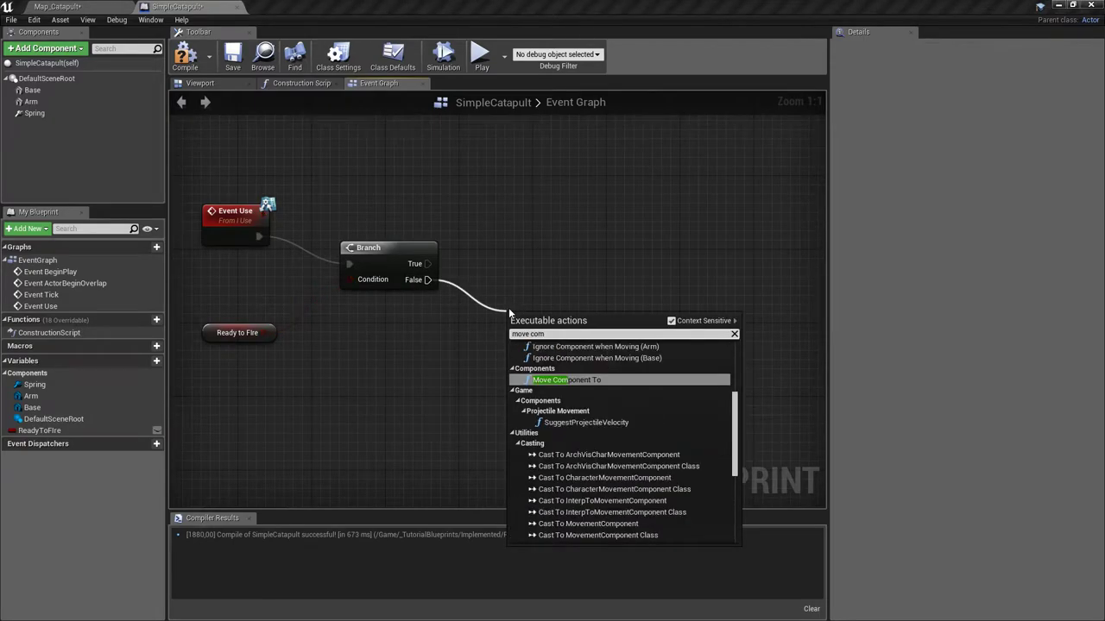
{"action": "key", "text": "Return"}
{"action": "left_click_drag", "start_coordinate": [616, 333], "coordinate": [699, 290]}
{"action": "right_click_drag", "start_coordinate": [642, 312], "coordinate": [445, 257]}
{"action": "left_click_drag", "start_coordinate": [472, 246], "coordinate": [566, 247]}
{"action": "right_click_drag", "start_coordinate": [532, 263], "coordinate": [528, 302]}
{"action": "scroll", "coordinate": [521, 303], "scroll_direction": "up", "scroll_amount": 1}
{"action": "right_click_drag", "start_coordinate": [585, 369], "coordinate": [644, 346]}
{"action": "right_click_drag", "start_coordinate": [502, 312], "coordinate": [518, 316]}
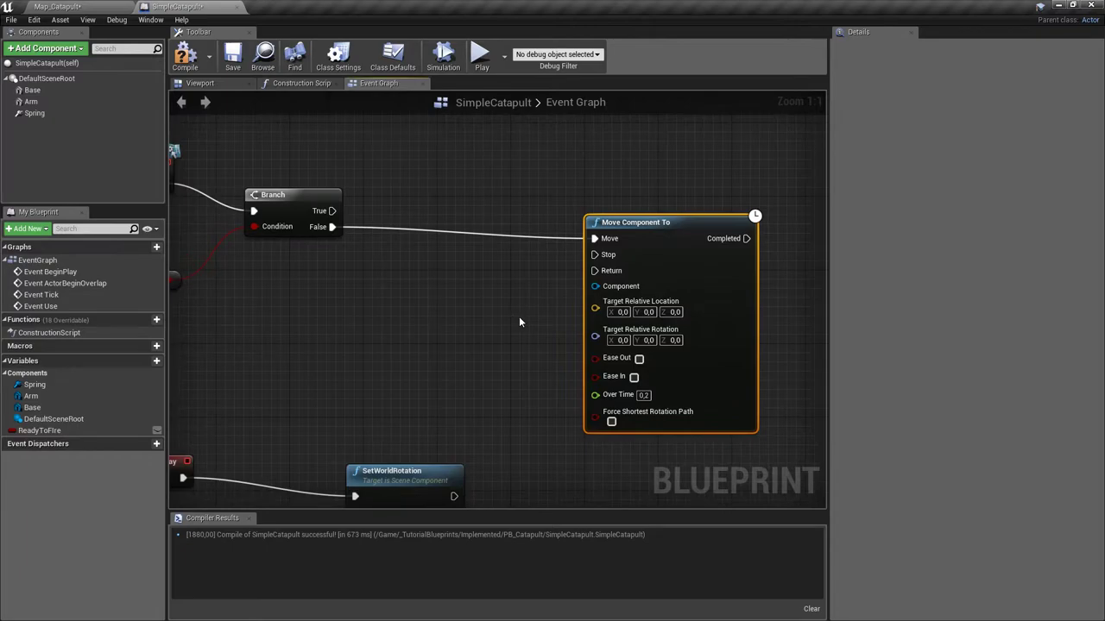
{"action": "right_click_drag", "start_coordinate": [386, 296], "coordinate": [373, 293]}
- Add an Arm reference, get its Relative Location, and connect it to Target Relative Location on Move Component To
{"action": "left_click_drag", "start_coordinate": [41, 101], "coordinate": [390, 303]}
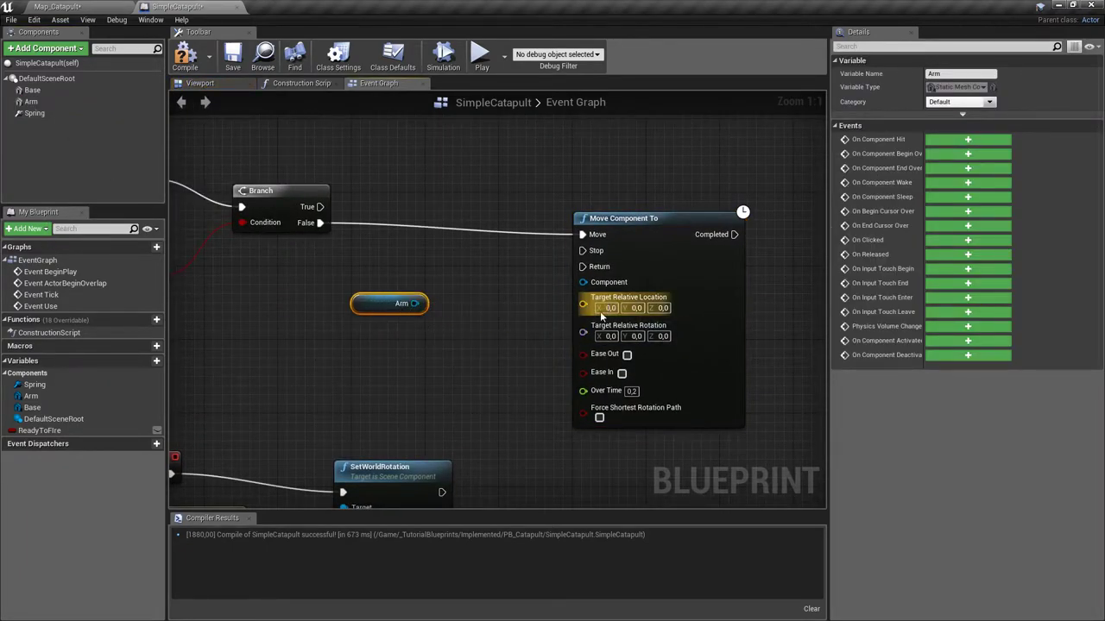
{"action": "left_click_drag", "start_coordinate": [415, 303], "coordinate": [462, 285]}
{"action": "type", "text": "get locat"}
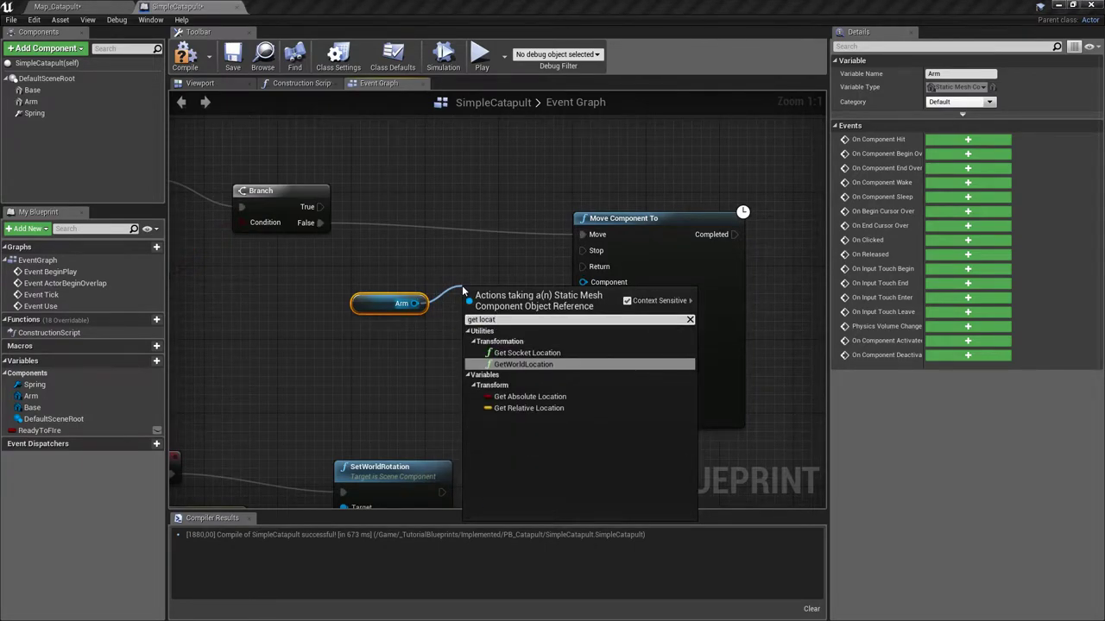
{"action": "key", "text": "Down"}
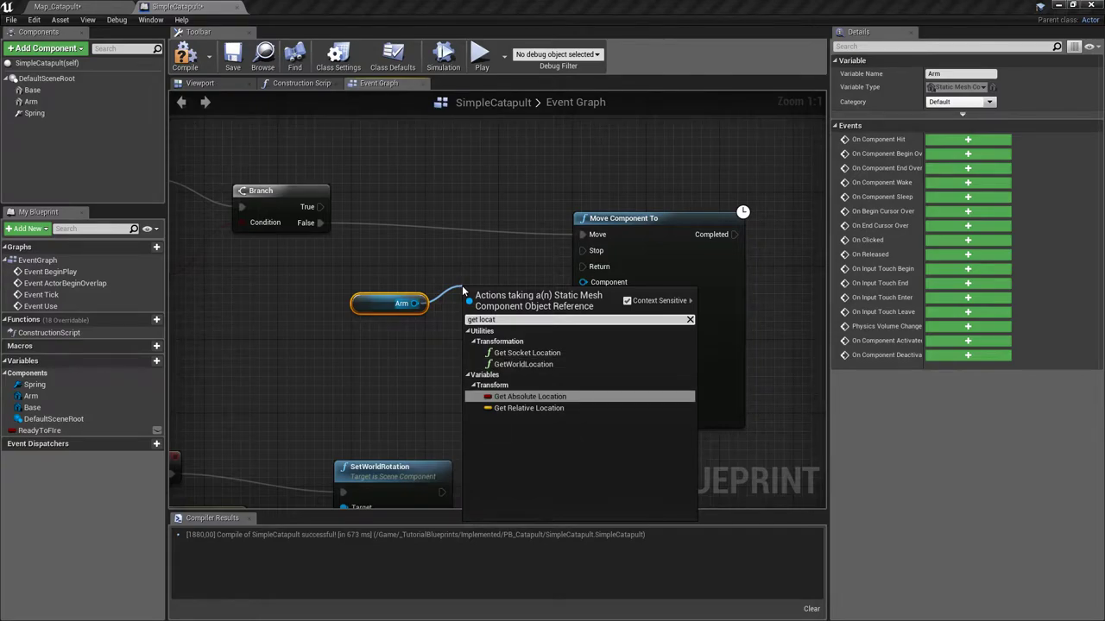
{"action": "key", "text": "Down"}
{"action": "key", "text": "Return"}
{"action": "left_click_drag", "start_coordinate": [374, 262], "coordinate": [503, 296]}
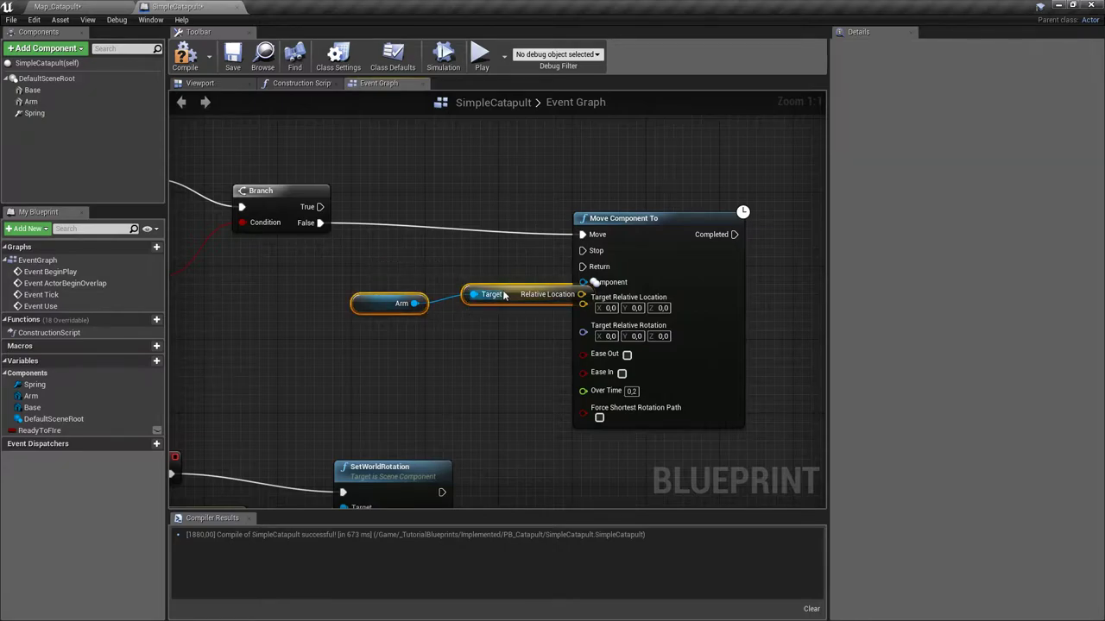
{"action": "right_click", "coordinate": [355, 302]}
{"action": "left_click", "coordinate": [400, 256]}
{"action": "left_click_drag", "start_coordinate": [400, 255], "coordinate": [583, 302]}
- Set the Y value of Target Relative Rotation on Move Component To to 90
{"action": "right_click_drag", "start_coordinate": [548, 358], "coordinate": [508, 359]}
{"action": "left_click", "coordinate": [595, 323]}
{"action": "type", "text": "0,"}
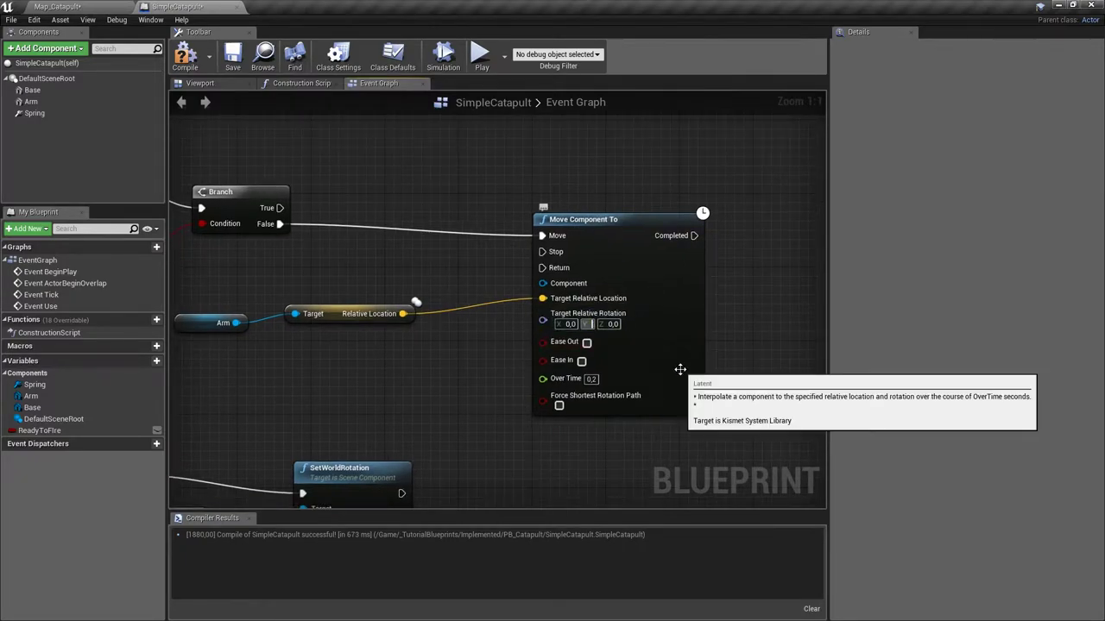
{"action": "type", "text": "0"}
{"action": "key", "text": "Return"}
- Enable Ease Out and Ease In on Move Component To and set its Over Time to 2
{"action": "left_click", "coordinate": [585, 342]}
{"action": "left_click", "coordinate": [581, 361]}
{"action": "right_click_drag", "start_coordinate": [618, 369], "coordinate": [575, 350]}
{"action": "left_click", "coordinate": [555, 359]}
{"action": "type", "text": "2"}
{"action": "key", "text": "Return"}
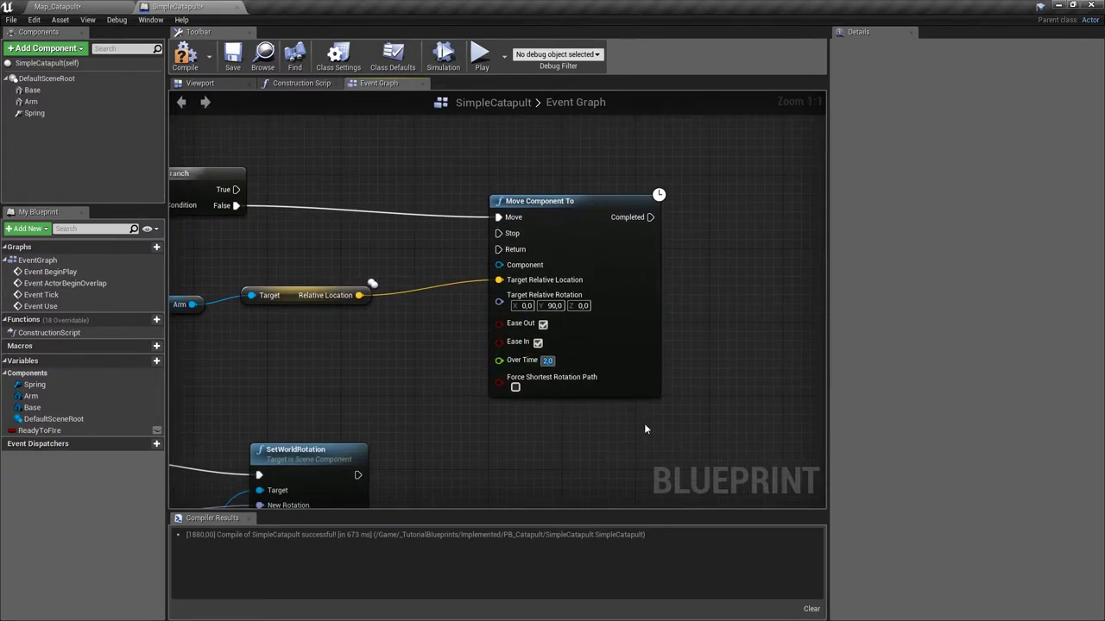
{"action": "right_click_drag", "start_coordinate": [690, 334], "coordinate": [552, 368]}
{"action": "right_click_drag", "start_coordinate": [544, 326], "coordinate": [587, 364]}
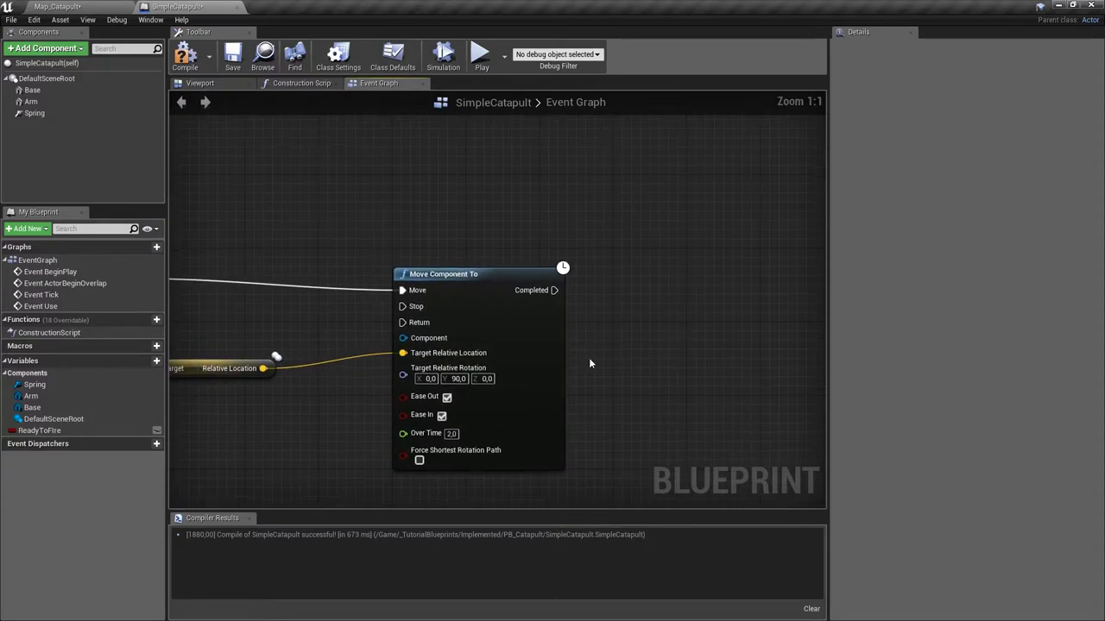
{"action": "left_click_drag", "start_coordinate": [554, 290], "coordinate": [666, 295]}
{"action": "left_click", "coordinate": [635, 214]}
- Examine the Spring constraint's Angular Motor target orientation and compare it with the arm's pose in the 3D preview
{"action": "left_click", "coordinate": [229, 84]}
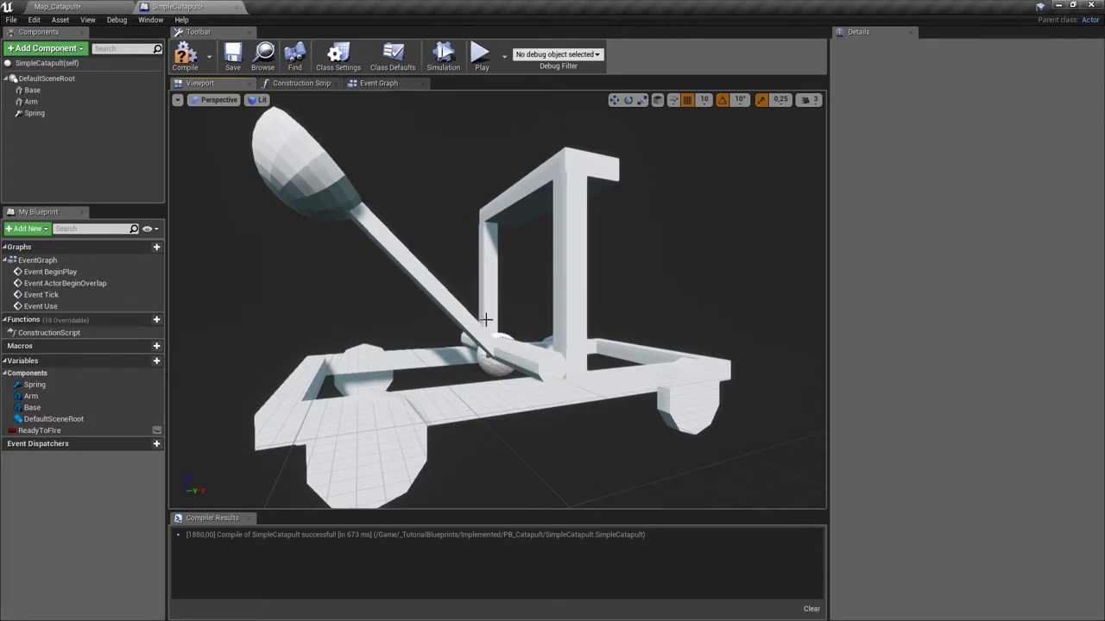
{"action": "left_click", "coordinate": [379, 82]}
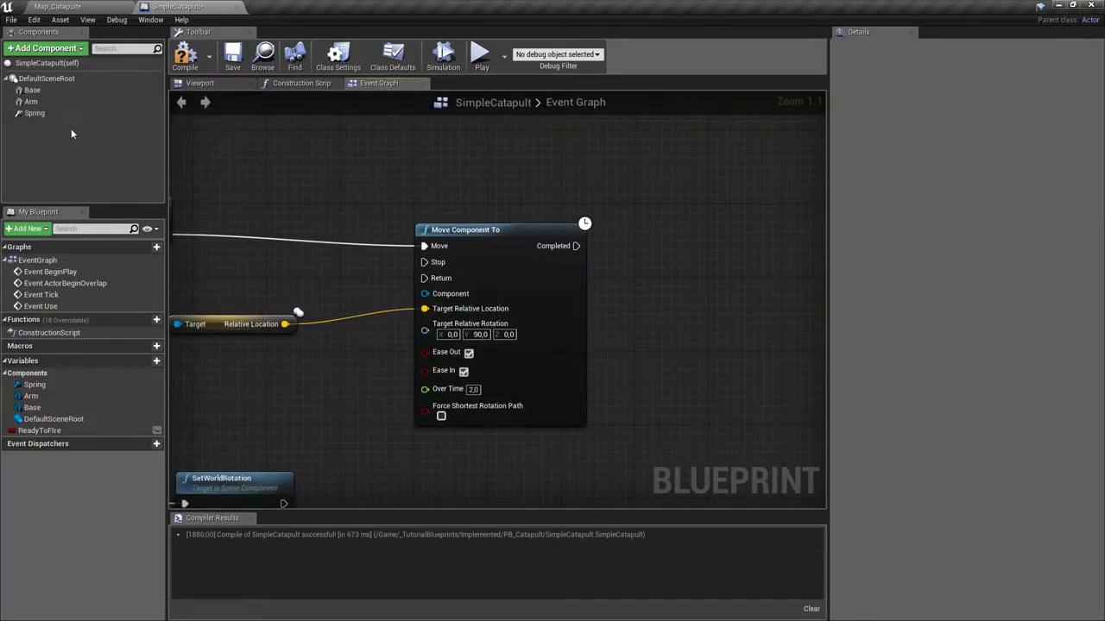
{"action": "left_click", "coordinate": [52, 117]}
{"action": "scroll", "coordinate": [1013, 278], "scroll_direction": "down", "scroll_amount": 15}
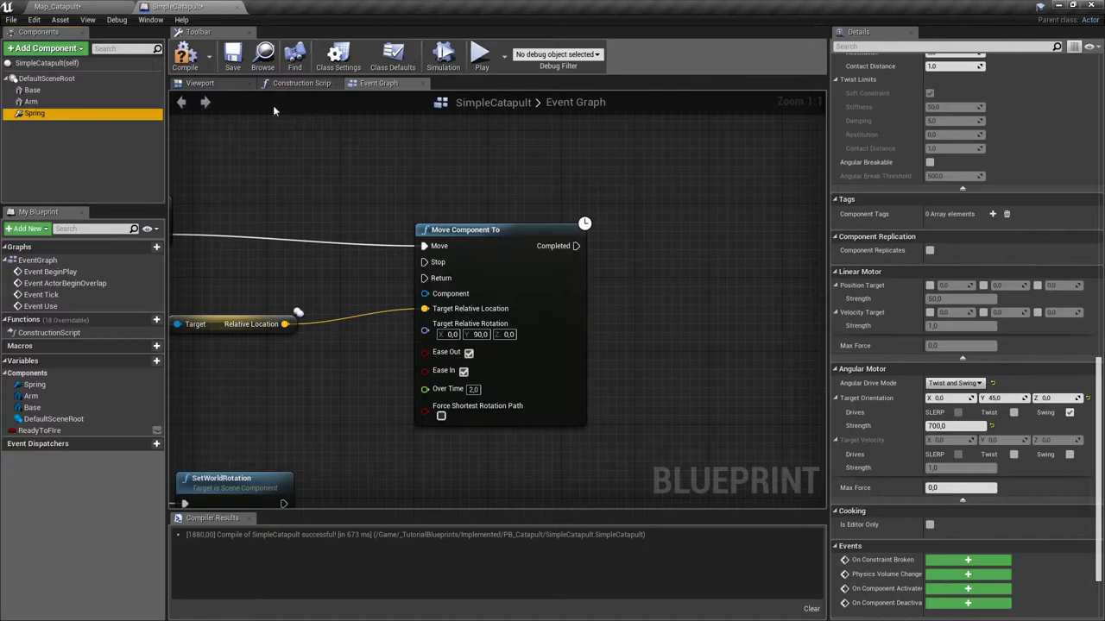
{"action": "left_click", "coordinate": [227, 87]}
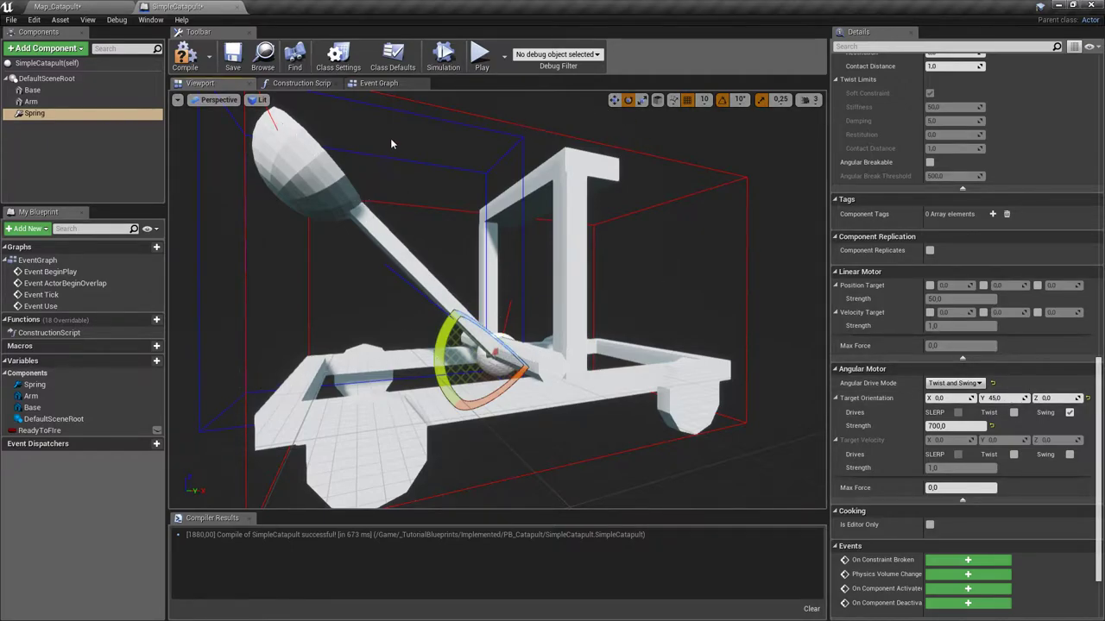
{"action": "left_click", "coordinate": [381, 84]}
- Add a Spring reference with a Set Angular Orientation Target node and run it from Move Component To's Completed output
{"action": "right_click_drag", "start_coordinate": [380, 293], "coordinate": [412, 291]}
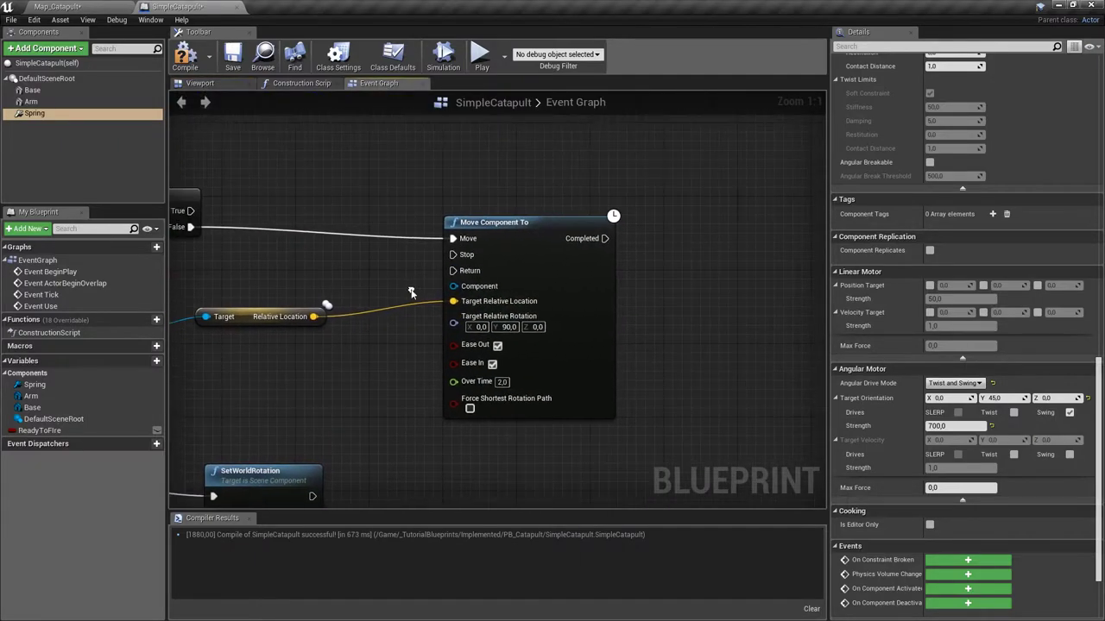
{"action": "right_click_drag", "start_coordinate": [596, 302], "coordinate": [475, 312]}
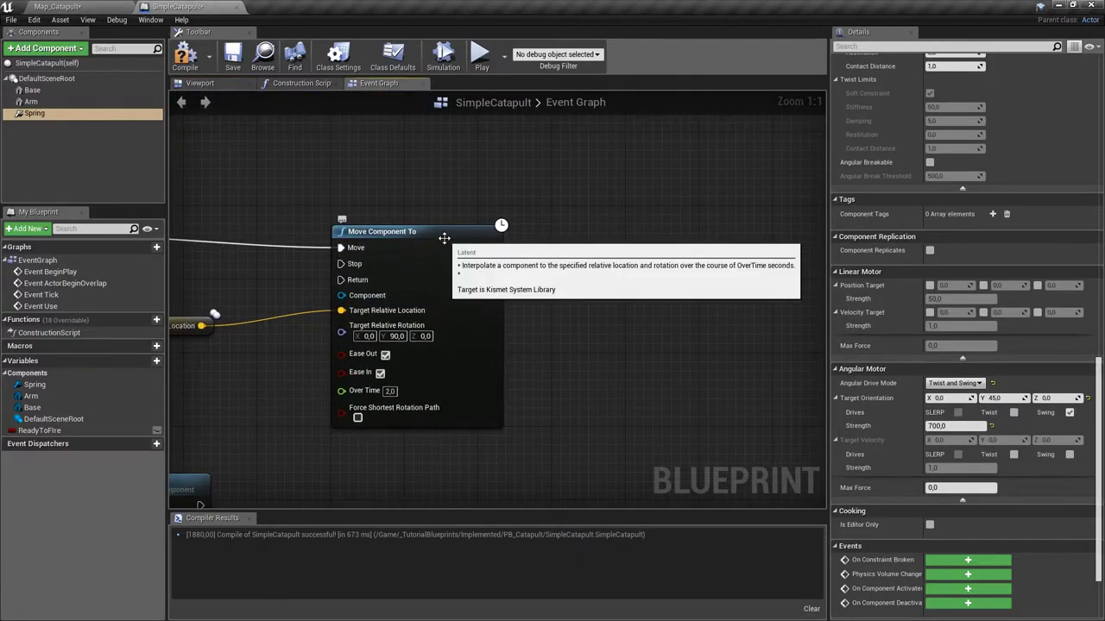
{"action": "right_click_drag", "start_coordinate": [565, 287], "coordinate": [531, 297]}
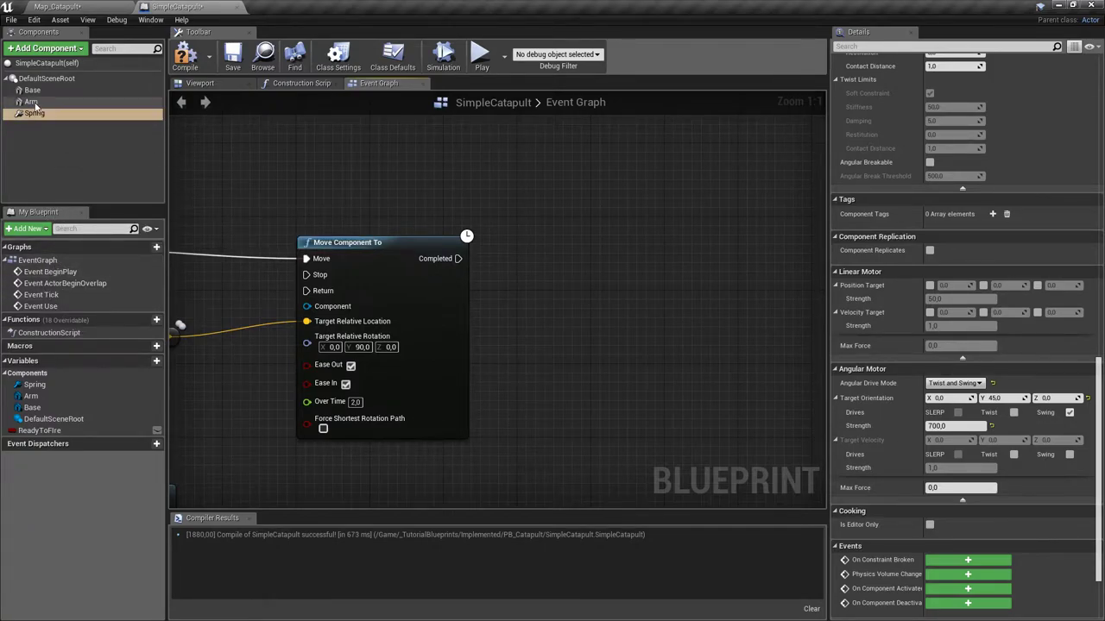
{"action": "left_click_drag", "start_coordinate": [31, 115], "coordinate": [680, 267]}
{"action": "type", "text": "set targ"}
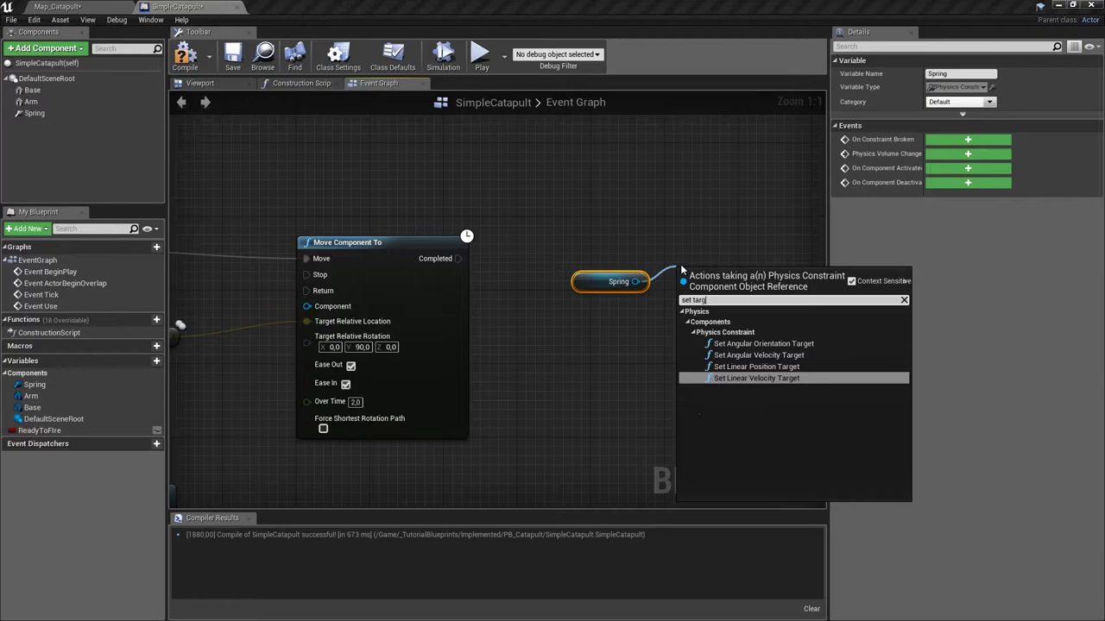
{"action": "key", "text": "Up"}
{"action": "key", "text": "Up"}
{"action": "key", "text": "Up"}
{"action": "key", "text": "Return"}
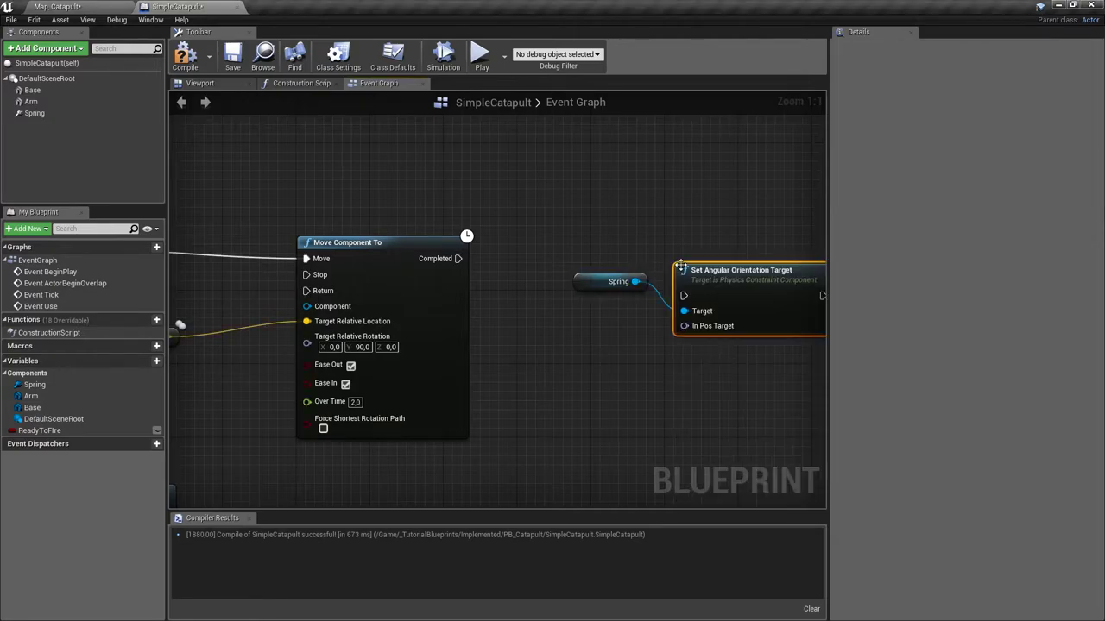
{"action": "right_click_drag", "start_coordinate": [713, 320], "coordinate": [577, 321]}
{"action": "left_click_drag", "start_coordinate": [473, 282], "coordinate": [427, 330]}
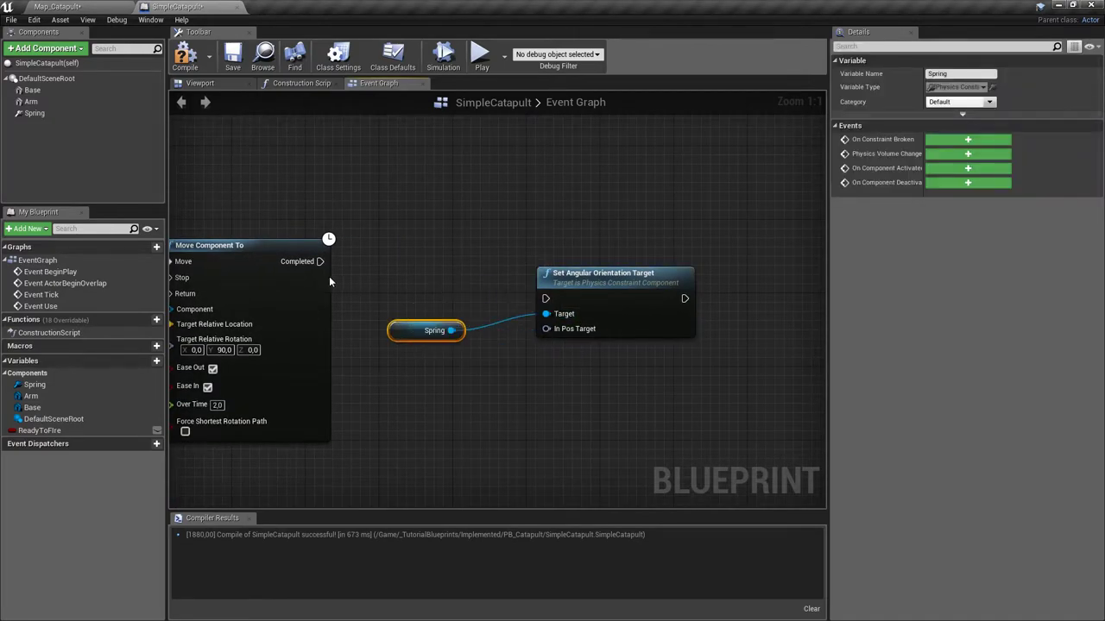
{"action": "left_click_drag", "start_coordinate": [320, 261], "coordinate": [547, 304]}
- Split the In Pos Target pin of Set Angular Orientation Target and set its Y (Pitch) to -45
{"action": "right_click", "coordinate": [547, 328]}
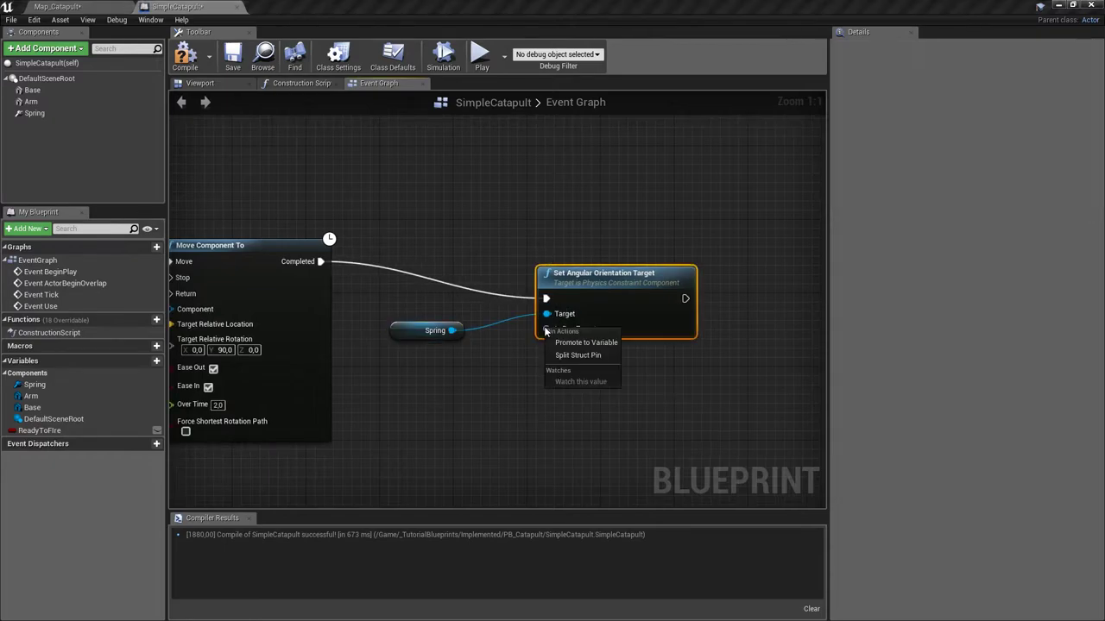
{"action": "left_click", "coordinate": [559, 354]}
{"action": "right_click_drag", "start_coordinate": [559, 354], "coordinate": [547, 327]}
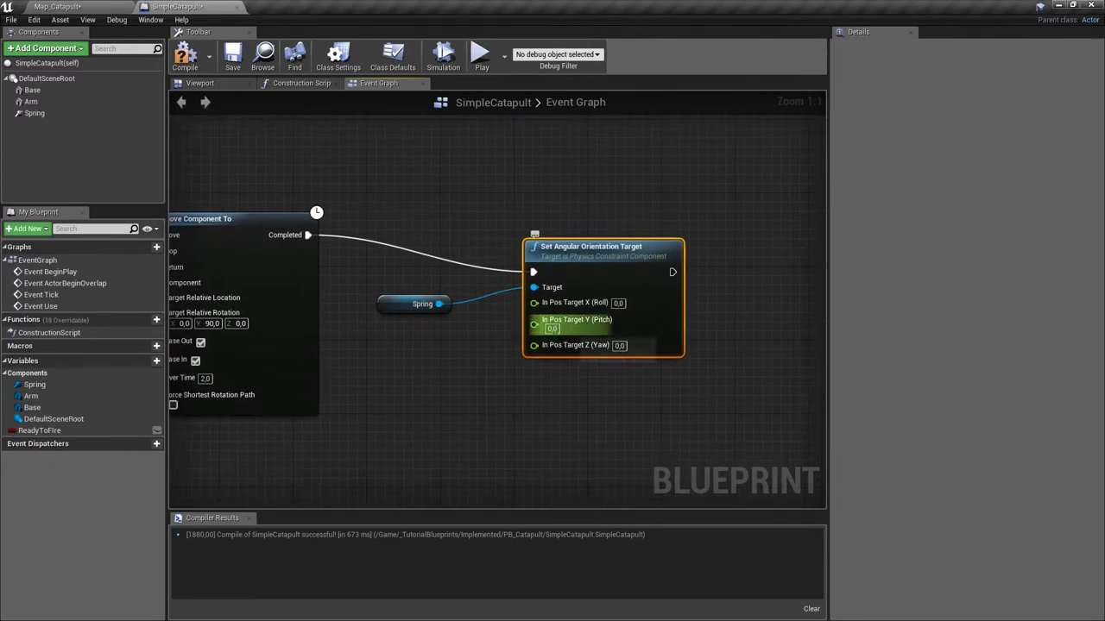
{"action": "type", "text": "-45"}
{"action": "key", "text": "Return"}
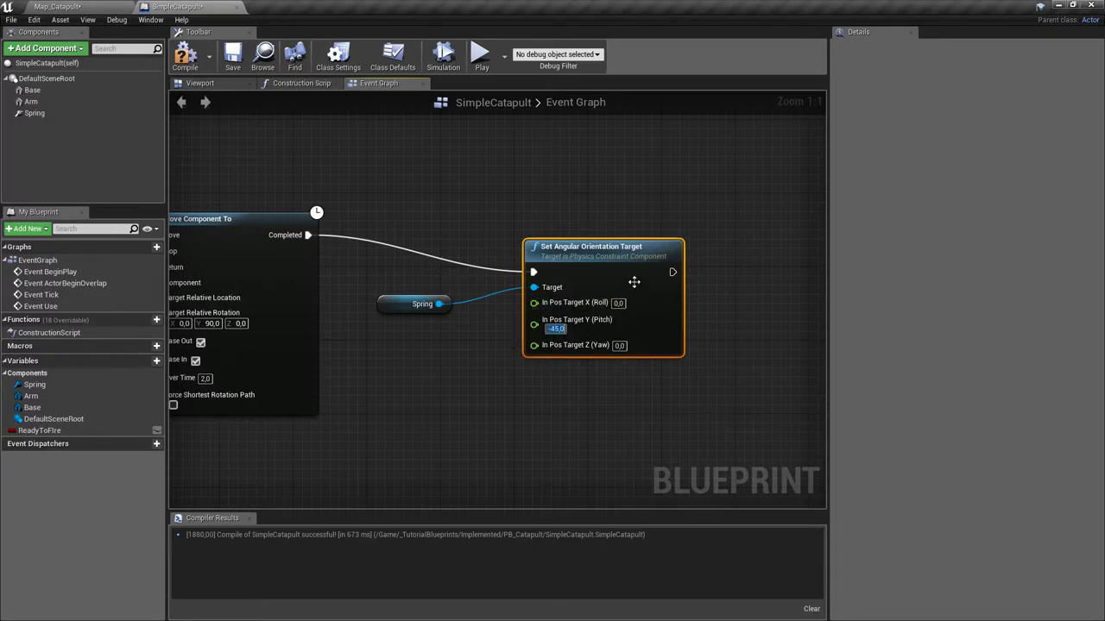
- Add a SET ReadyToFIre node with Ready to FIre enabled and run it after Set Angular Orientation Target, keeping the nodes tidily placed
{"action": "left_click_drag", "start_coordinate": [633, 279], "coordinate": [597, 251]}
{"action": "left_click", "coordinate": [381, 304]}
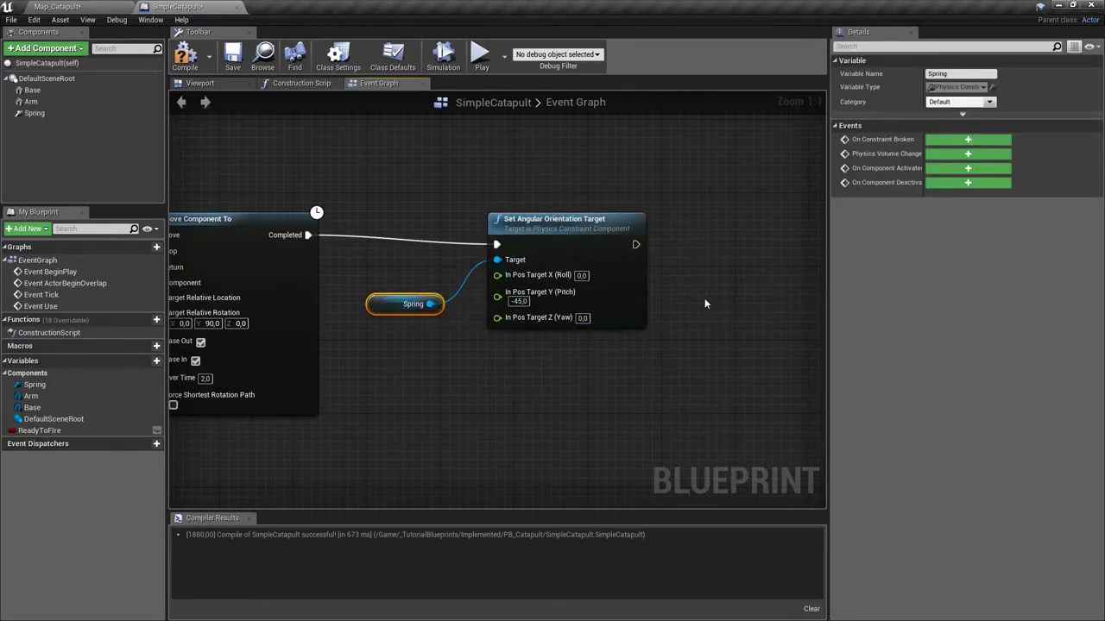
{"action": "right_click_drag", "start_coordinate": [665, 284], "coordinate": [560, 252]}
{"action": "left_click_drag", "start_coordinate": [38, 431], "coordinate": [614, 237]}
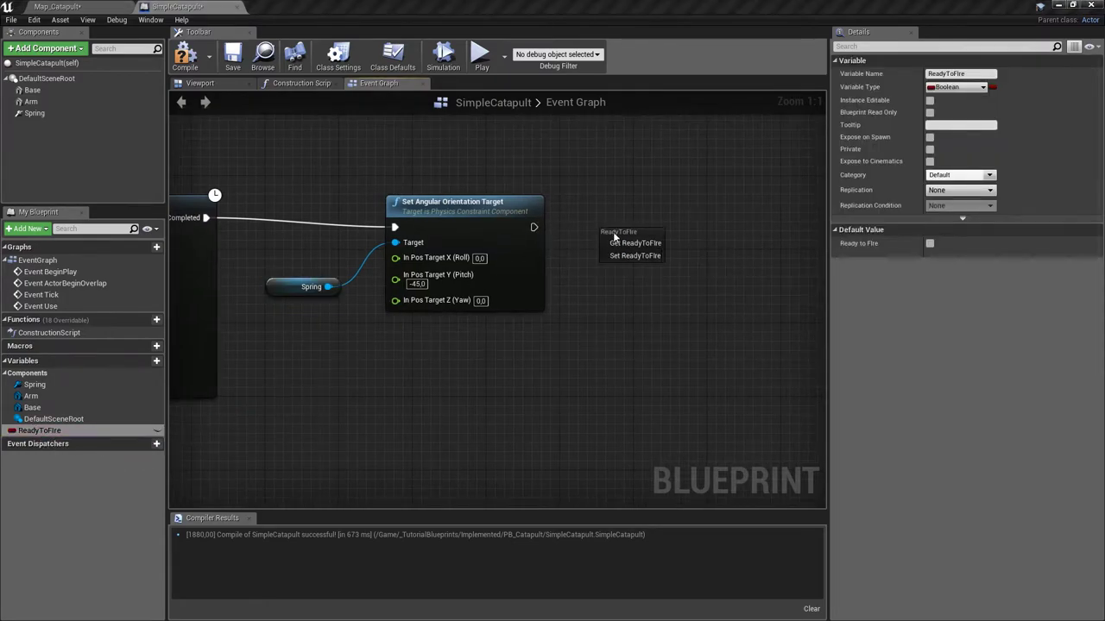
{"action": "left_click", "coordinate": [628, 256]}
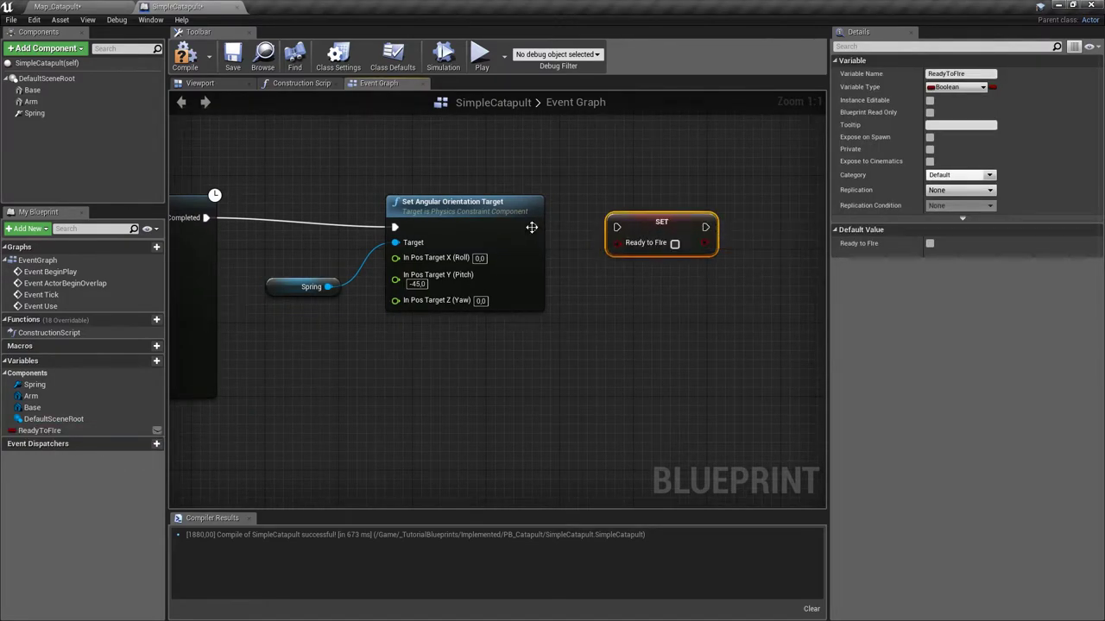
{"action": "left_click_drag", "start_coordinate": [618, 230], "coordinate": [617, 228]}
{"action": "right_click_drag", "start_coordinate": [655, 276], "coordinate": [671, 299]}
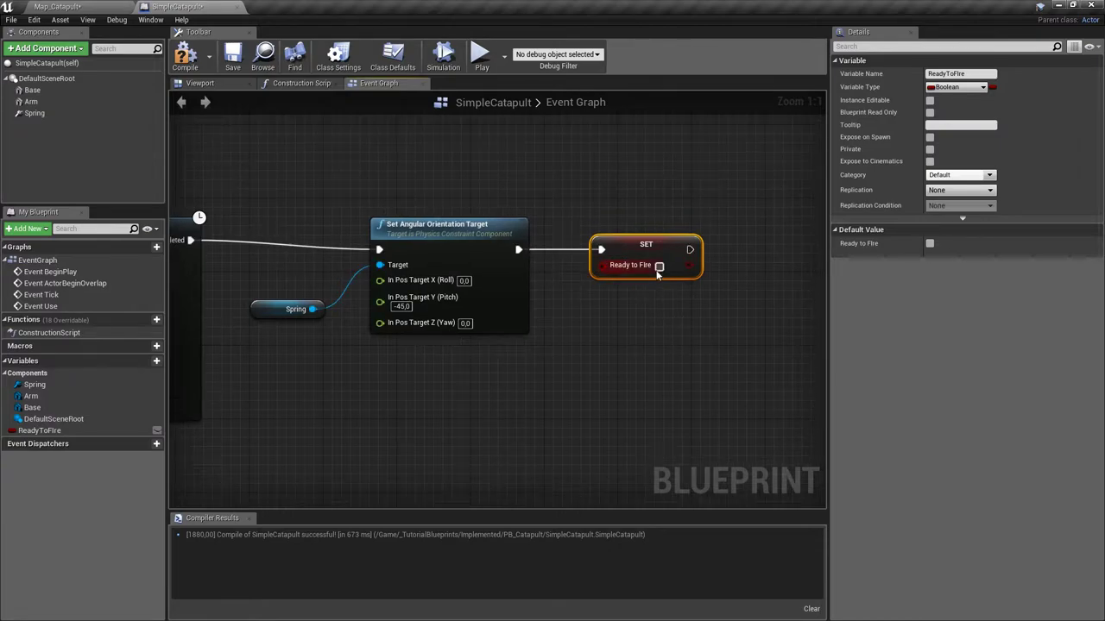
- Review the Event Use logic from the Branch through Move Component To up to the SET Ready to FIre node
{"action": "scroll", "coordinate": [570, 369], "scroll_direction": "down", "scroll_amount": 5}
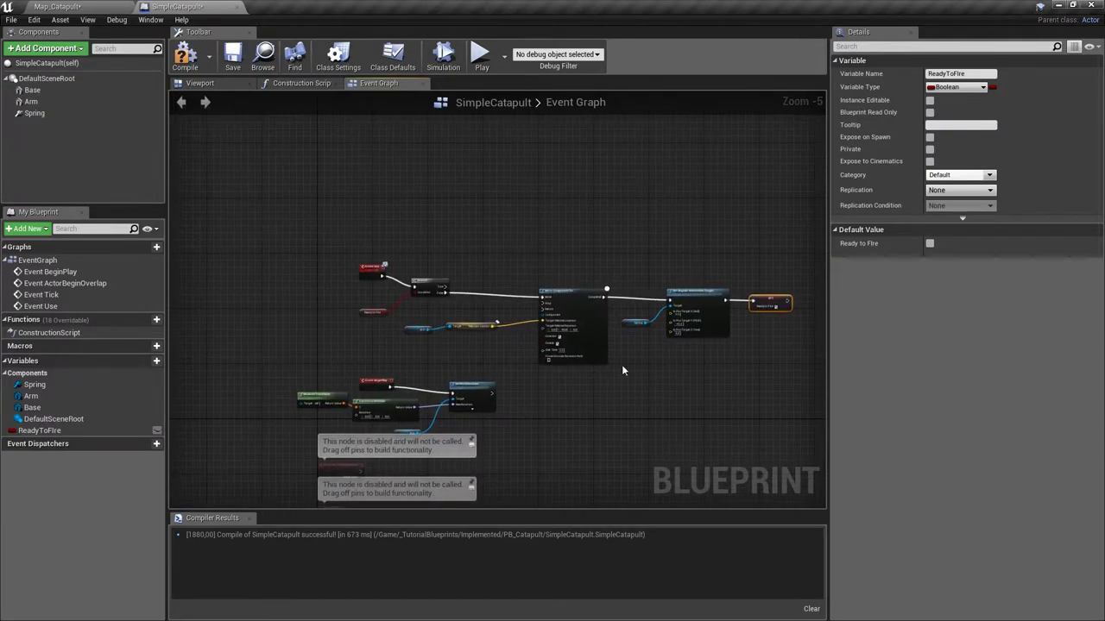
{"action": "right_click_drag", "start_coordinate": [684, 324], "coordinate": [624, 334]}
{"action": "scroll", "coordinate": [579, 333], "scroll_direction": "up", "scroll_amount": 5}
{"action": "scroll", "coordinate": [583, 333], "scroll_direction": "down", "scroll_amount": 3}
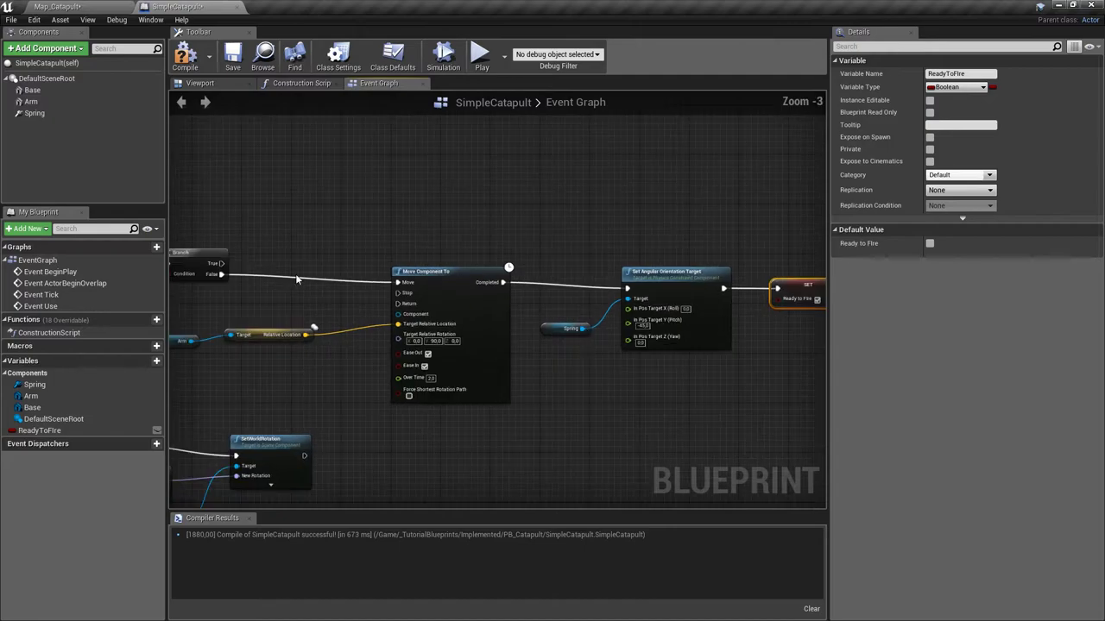
{"action": "right_click_drag", "start_coordinate": [701, 300], "coordinate": [847, 321]}
{"action": "scroll", "coordinate": [368, 307], "scroll_direction": "up", "scroll_amount": 3}
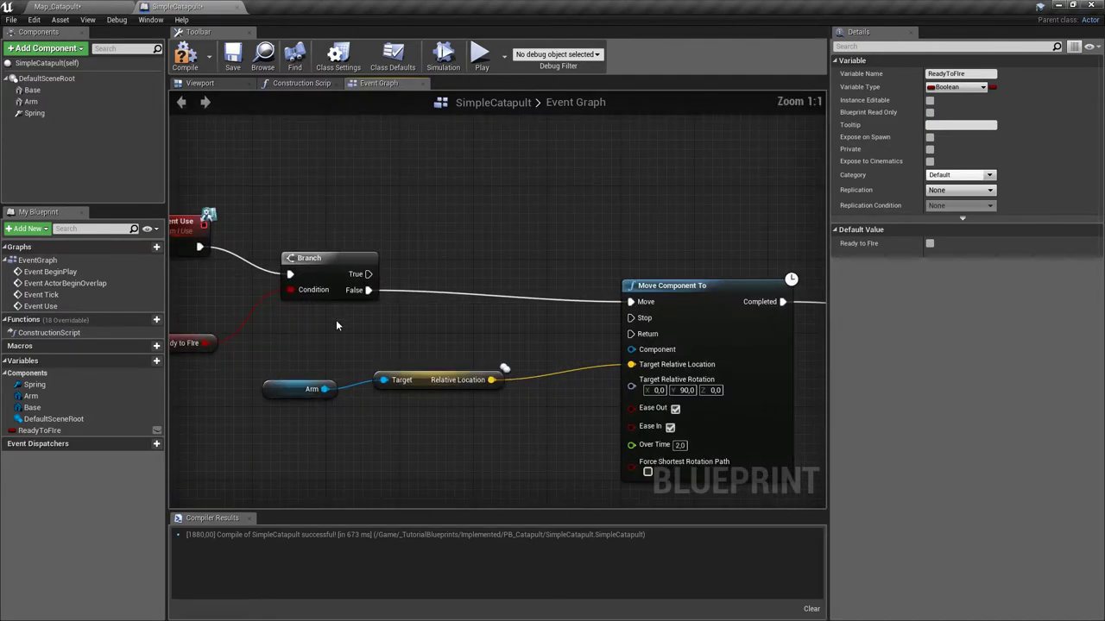
{"action": "right_click_drag", "start_coordinate": [345, 323], "coordinate": [450, 340]}
{"action": "right_click_drag", "start_coordinate": [321, 366], "coordinate": [290, 364]}
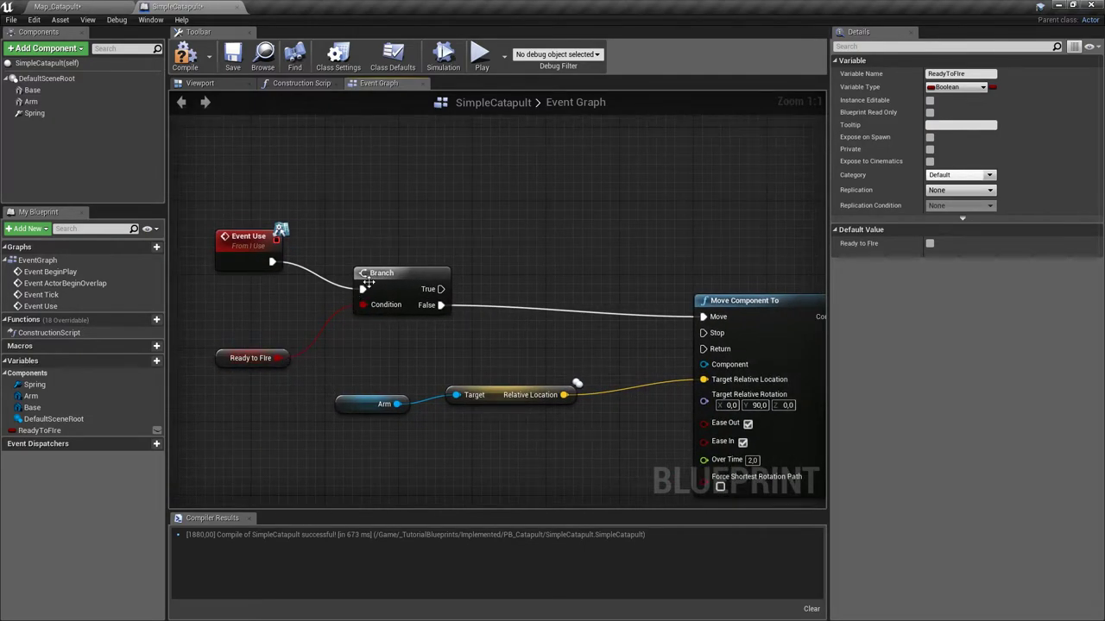
{"action": "right_click_drag", "start_coordinate": [466, 289], "coordinate": [376, 362]}
{"action": "left_click_drag", "start_coordinate": [349, 363], "coordinate": [401, 343]}
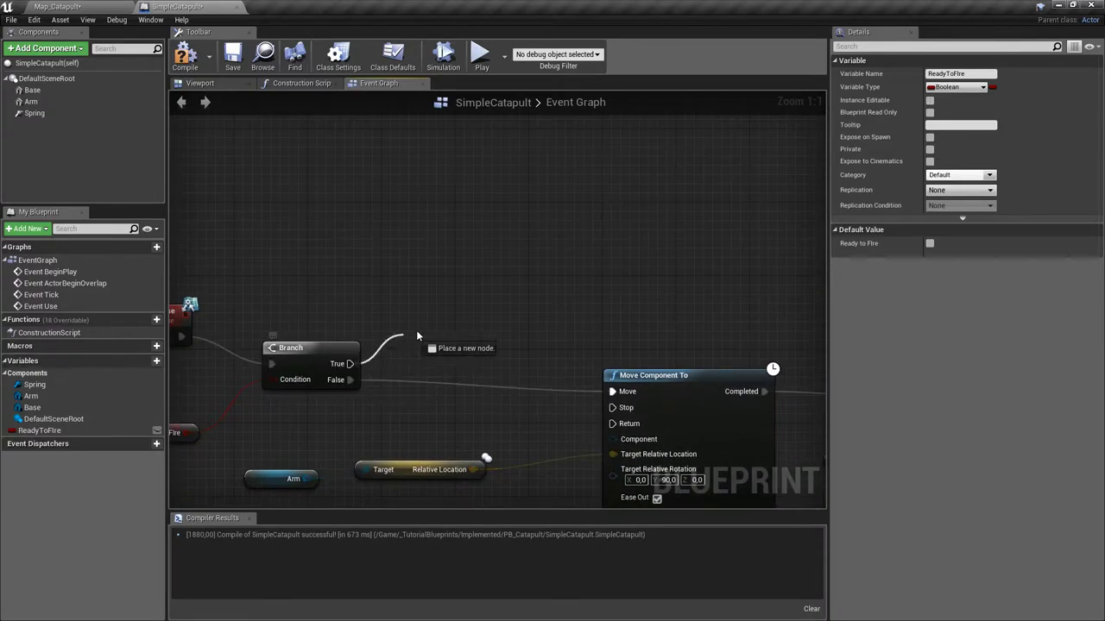
{"action": "left_click_drag", "start_coordinate": [489, 311], "coordinate": [424, 279]}
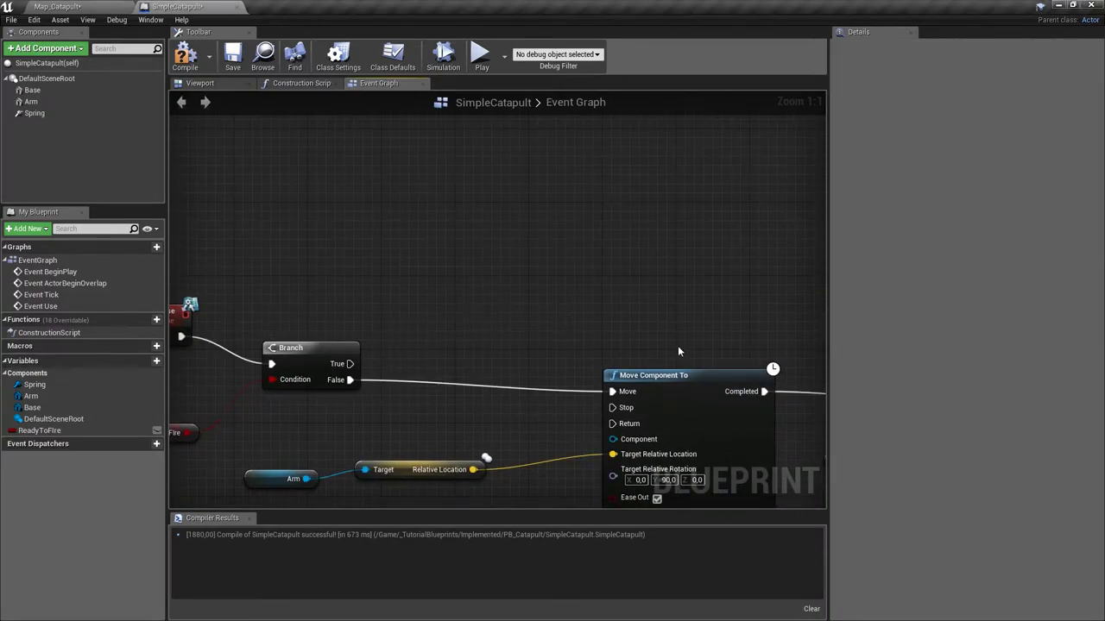
{"action": "scroll", "coordinate": [424, 279], "scroll_direction": "down", "scroll_amount": 4}
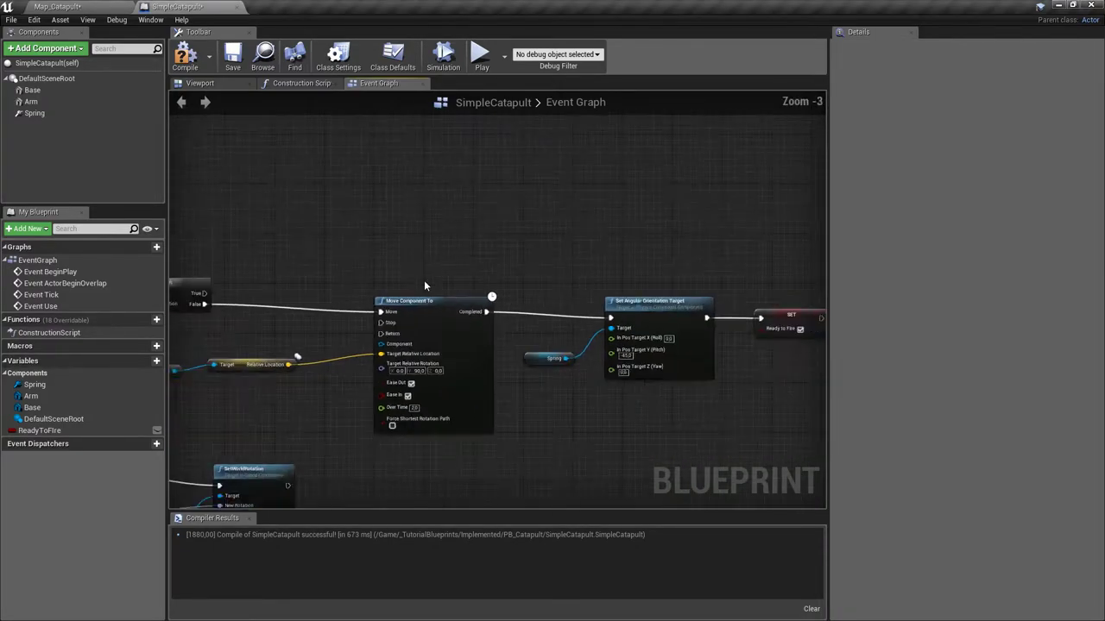
- Inspect the catapult arm's pose relative to the base in the 3D preview
{"action": "left_click", "coordinate": [296, 83]}
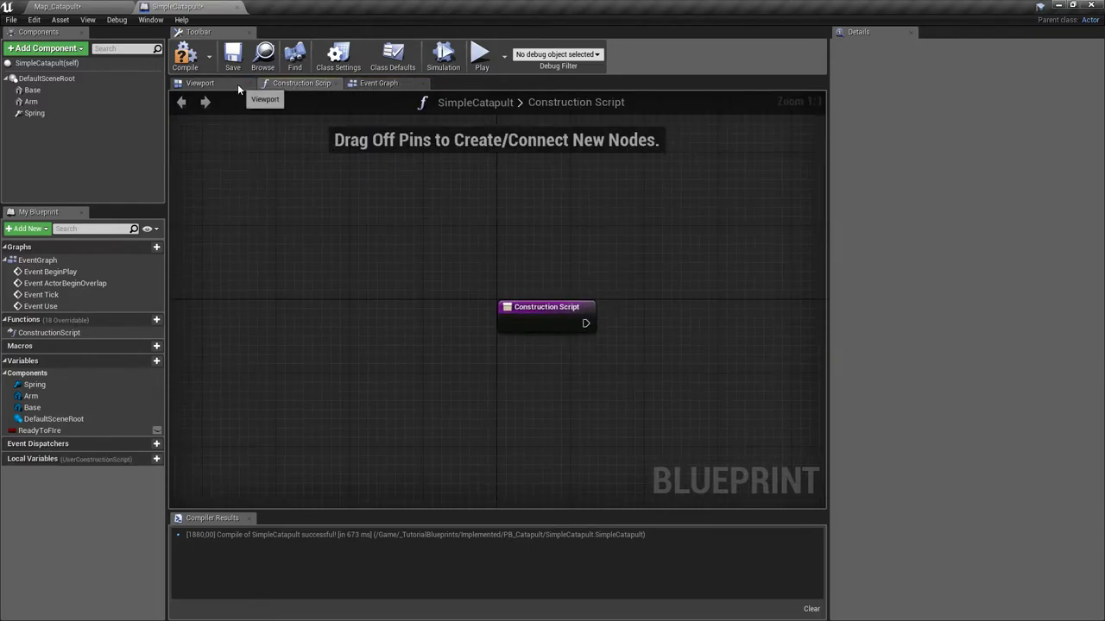
{"action": "left_click", "coordinate": [235, 84]}
{"action": "right_click_drag", "start_coordinate": [324, 389], "coordinate": [325, 427]}
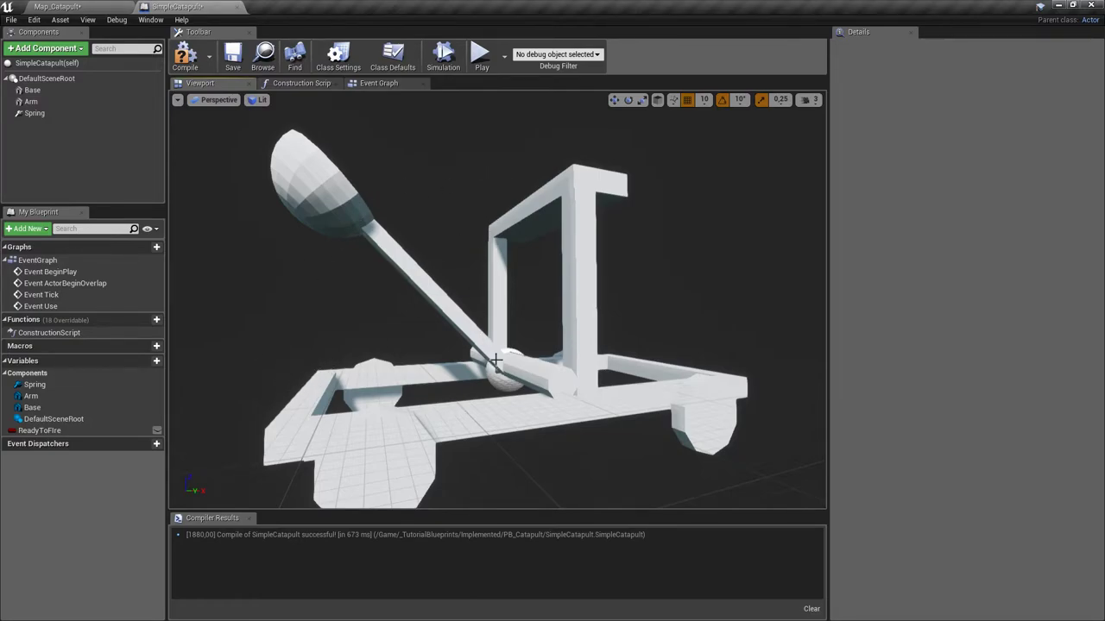
- Duplicate the Spring reference and its Set Angular Orientation Target node into the free space above Move Component To
{"action": "left_click", "coordinate": [377, 83]}
{"action": "scroll", "coordinate": [542, 282], "scroll_direction": "up", "scroll_amount": 2}
{"action": "left_click_drag", "start_coordinate": [631, 392], "coordinate": [631, 392]}
{"action": "key", "text": "ctrl+c"}
{"action": "right_click_drag", "start_coordinate": [423, 216], "coordinate": [531, 274]}
{"action": "key", "text": "ctrl+v"}
{"action": "scroll", "coordinate": [481, 300], "scroll_direction": "up", "scroll_amount": 4}
{"action": "right_click_drag", "start_coordinate": [400, 334], "coordinate": [398, 336]}
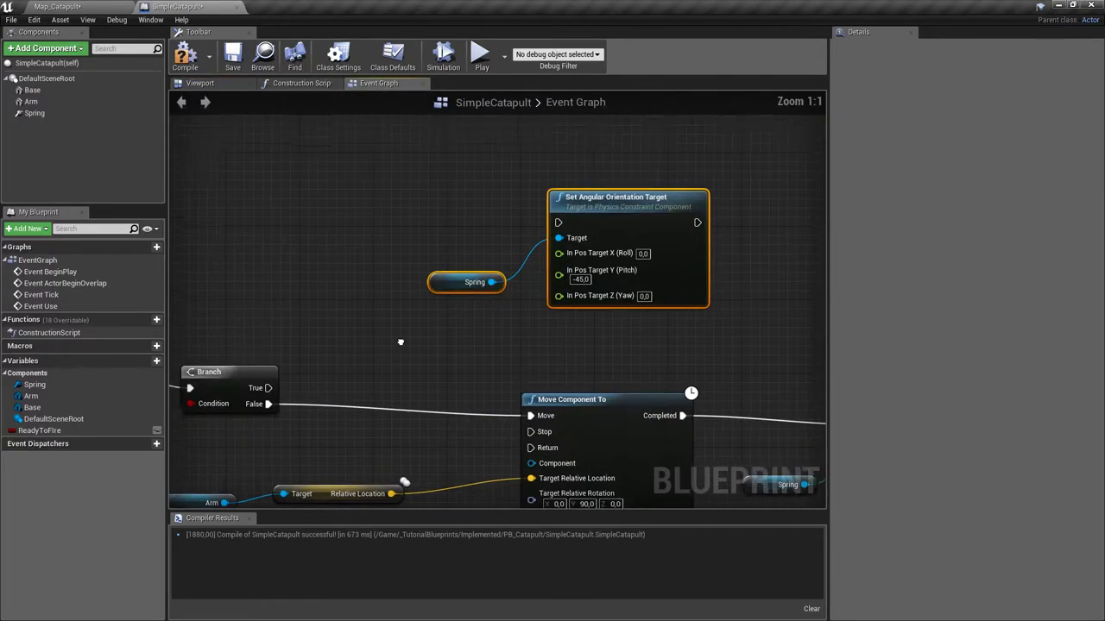
- Run the duplicated Set Angular Orientation Target from the Branch's True output and set its Y (Pitch) to 45
{"action": "left_click_drag", "start_coordinate": [271, 397], "coordinate": [503, 196]}
{"action": "left_click_drag", "start_coordinate": [560, 230], "coordinate": [560, 230]}
{"action": "right_click_drag", "start_coordinate": [589, 318], "coordinate": [446, 316]}
{"action": "left_click", "coordinate": [442, 287]}
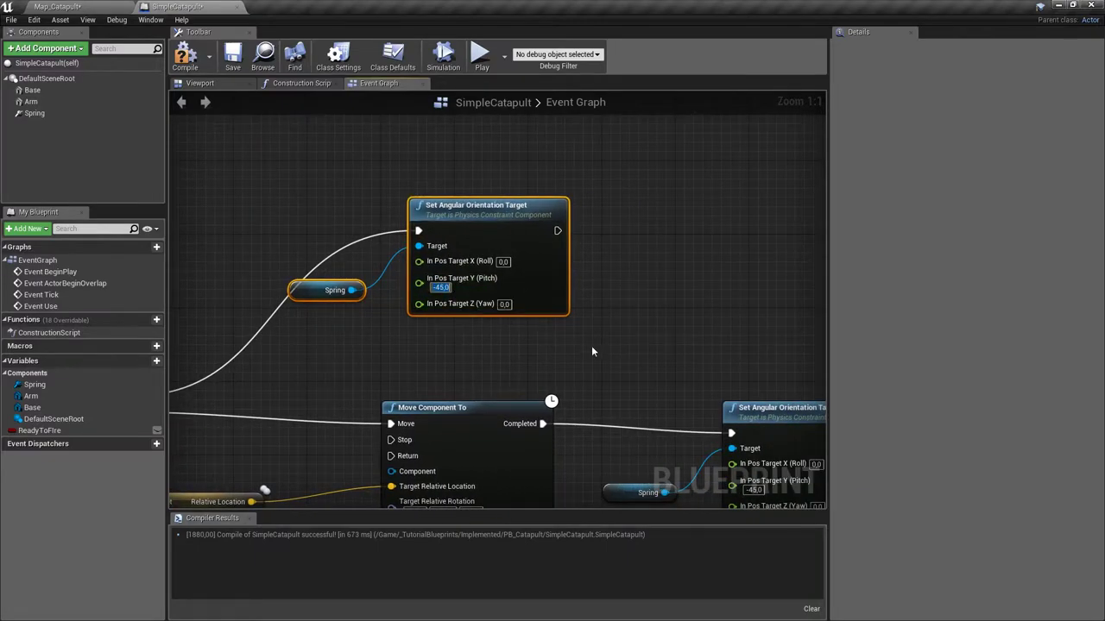
{"action": "type", "text": "45"}
{"action": "key", "text": "Return"}
- Duplicate the SET Ready to FIre node and place the copy beside the upper Set Angular Orientation Target node
{"action": "right_click_drag", "start_coordinate": [623, 293], "coordinate": [454, 246]}
{"action": "scroll", "coordinate": [509, 238], "scroll_direction": "down", "scroll_amount": 2}
{"action": "left_click", "coordinate": [719, 341]}
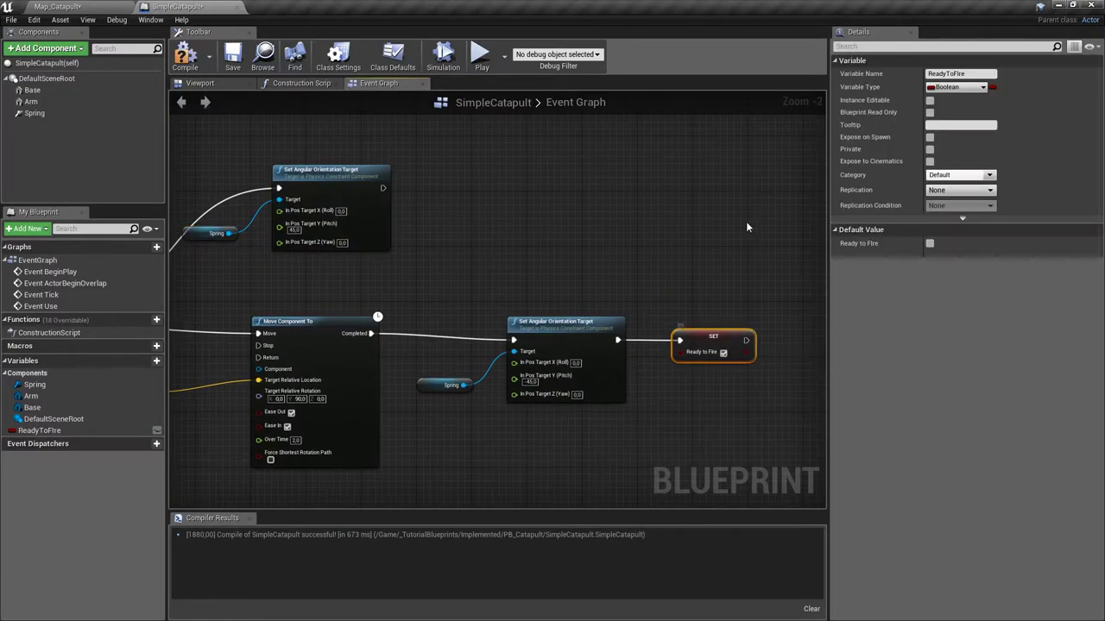
{"action": "key", "text": "ctrl+c"}
{"action": "left_click", "coordinate": [528, 208]}
{"action": "key", "text": "ctrl+v"}
{"action": "left_click_drag", "start_coordinate": [552, 211], "coordinate": [463, 195]}
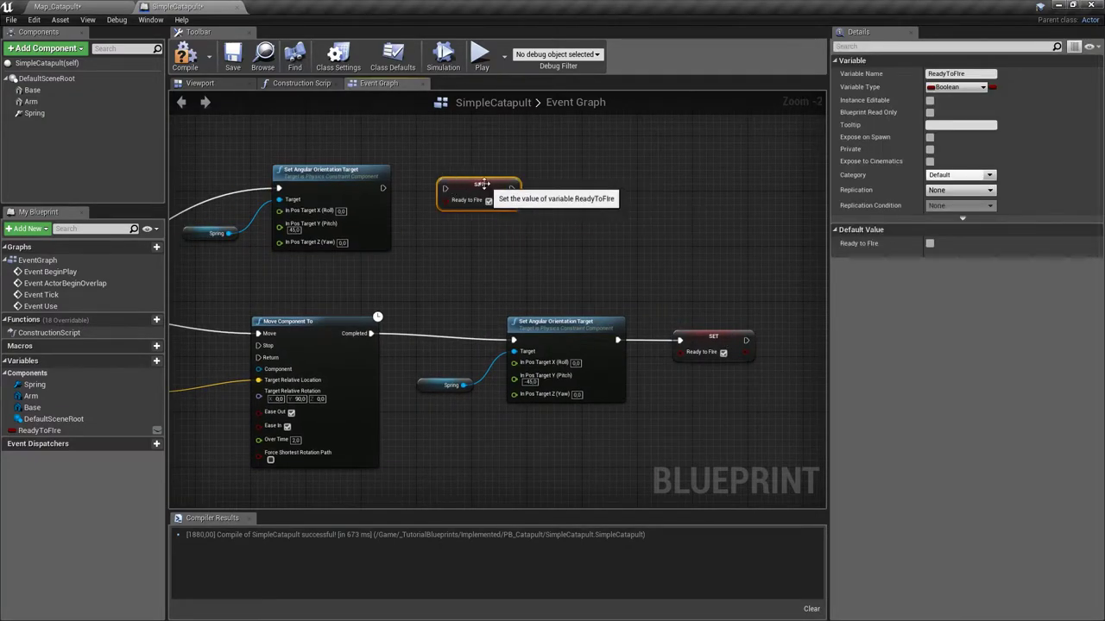
- Disable Ready to FIre on the duplicated SET node and run it after the upper Set Angular Orientation Target
{"action": "scroll", "coordinate": [455, 217], "scroll_direction": "up", "scroll_amount": 2}
{"action": "left_click", "coordinate": [505, 196]}
{"action": "right_click_drag", "start_coordinate": [434, 245], "coordinate": [537, 310]}
{"action": "left_click_drag", "start_coordinate": [467, 244], "coordinate": [563, 244]}
{"action": "right_click_drag", "start_coordinate": [543, 257], "coordinate": [633, 266]}
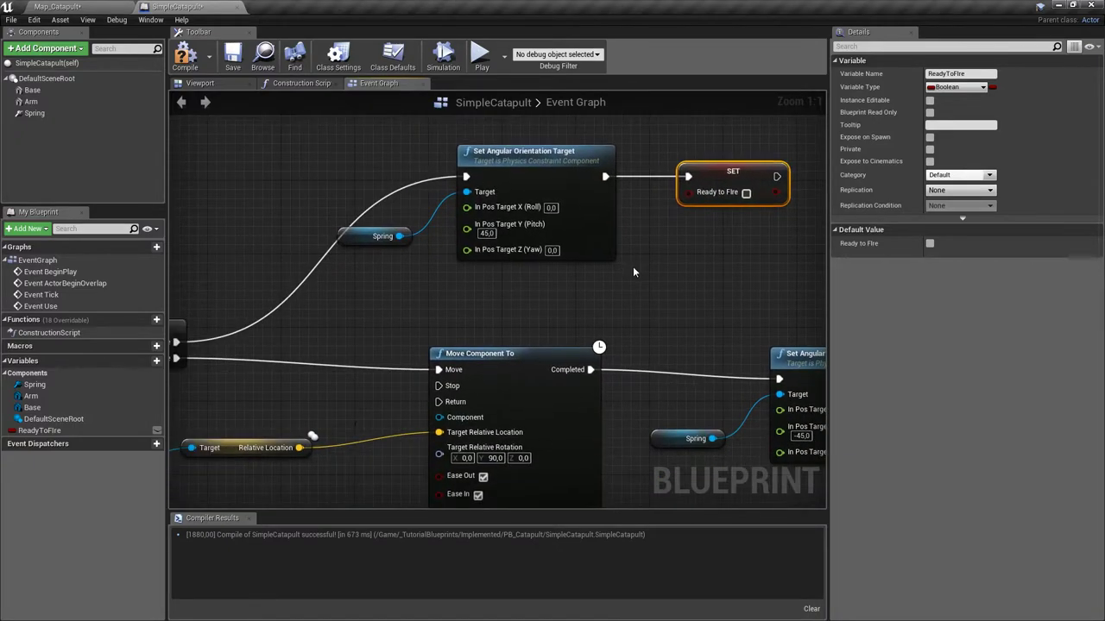
- Compile and save the SimpleCatapult Blueprint, and save the Map_Catapult level
{"action": "scroll", "coordinate": [633, 266], "scroll_direction": "down", "scroll_amount": 5}
{"action": "left_click", "coordinate": [185, 56]}
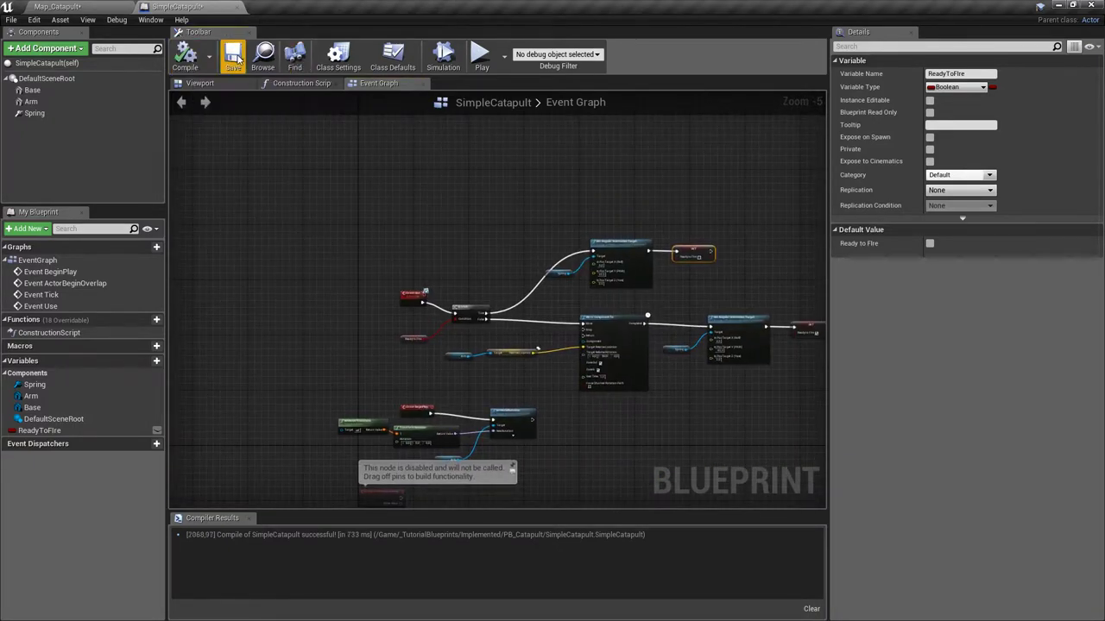
{"action": "scroll", "coordinate": [661, 240], "scroll_direction": "up", "scroll_amount": 3}
{"action": "left_click", "coordinate": [56, 6]}
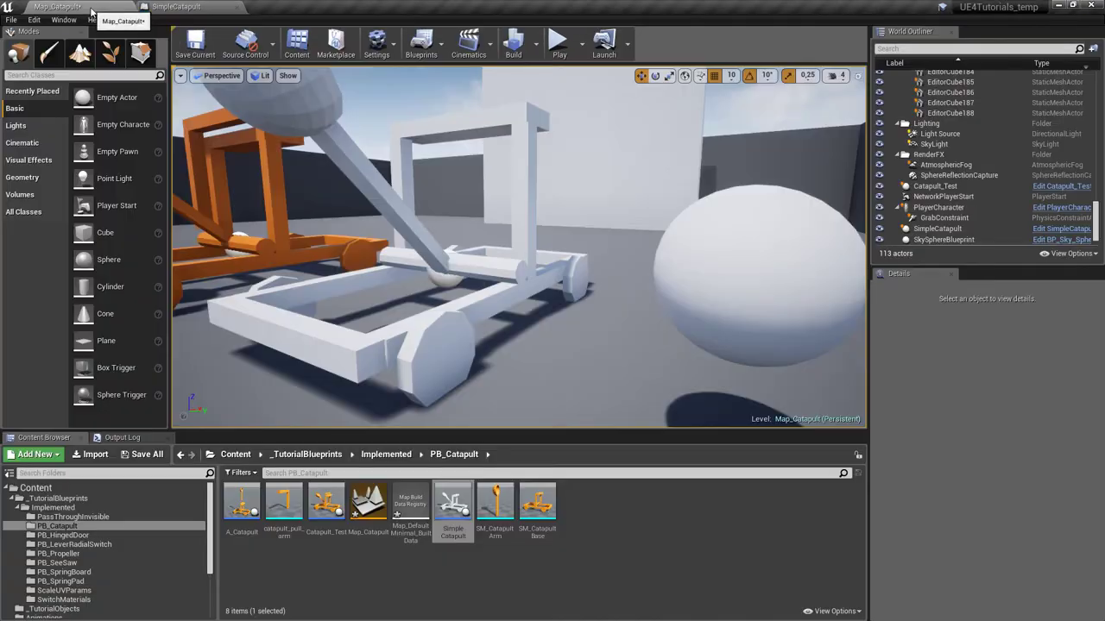
{"action": "key", "text": "ctrl+s"}
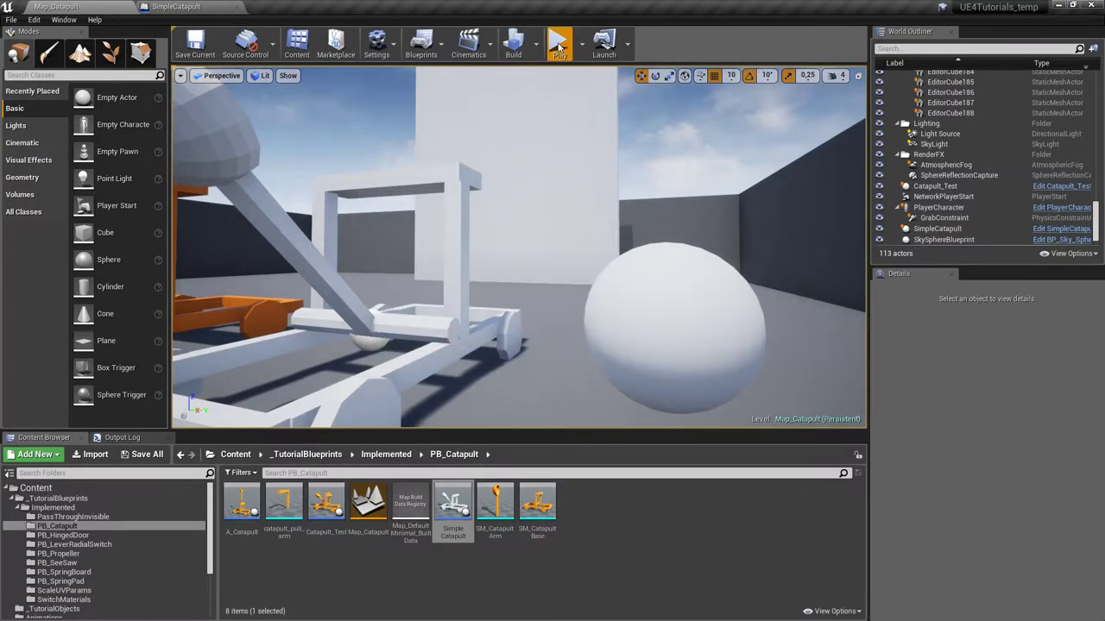
- Play the level and test using the white catapult, ending the play session when done
{"action": "left_click", "coordinate": [558, 47]}
{"action": "key", "text": "w"}
{"action": "key", "text": "d"}
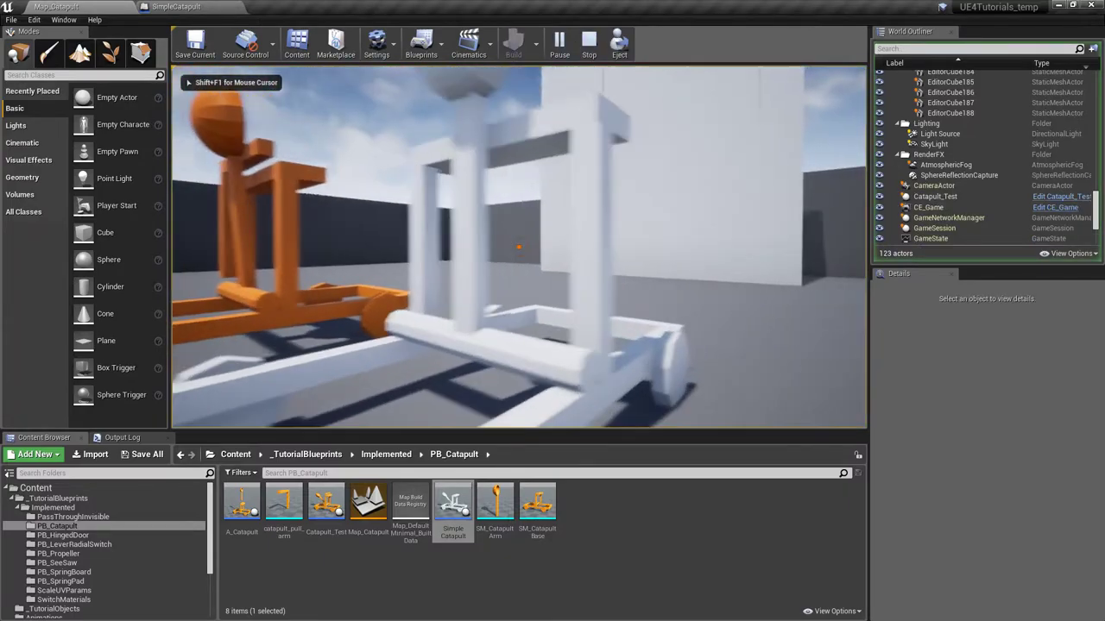
{"action": "key", "text": "s"}
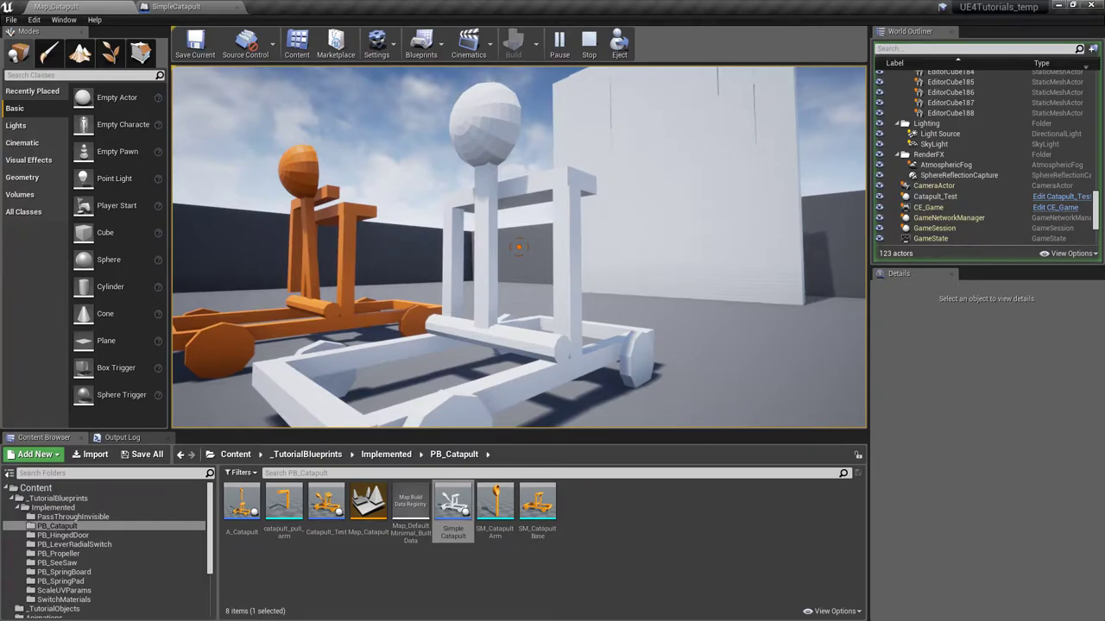
{"action": "key", "text": "Escape"}
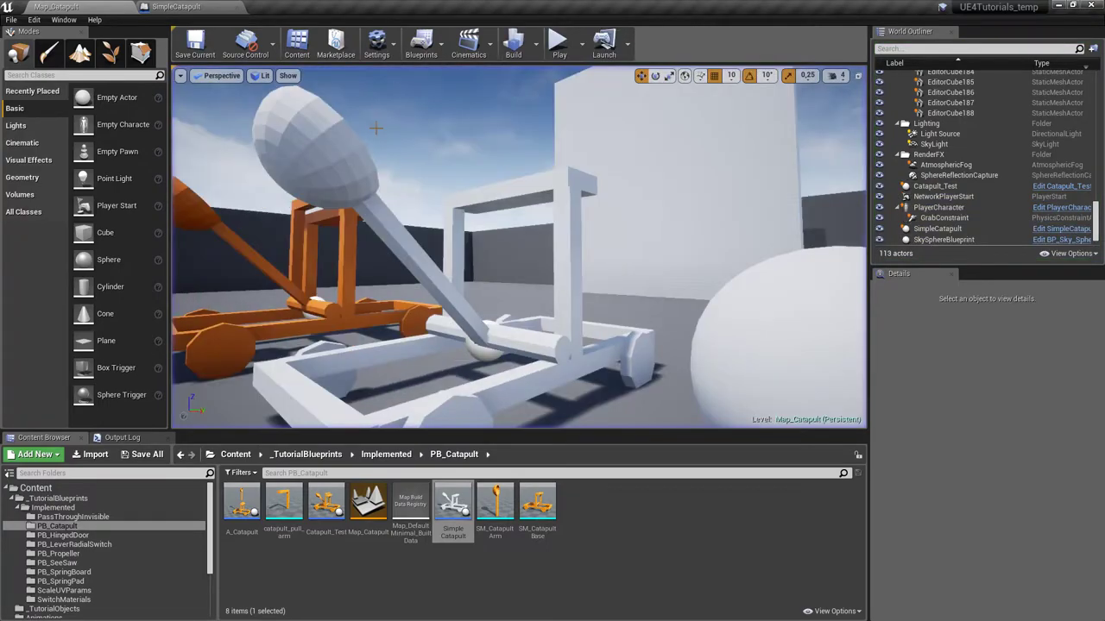
- Connect the Arm reference to Move Component To's Component input, and compile and save the SimpleCatapult Blueprint
{"action": "left_click", "coordinate": [168, 7]}
{"action": "right_click_drag", "start_coordinate": [405, 293], "coordinate": [573, 160]}
{"action": "scroll", "coordinate": [524, 285], "scroll_direction": "up", "scroll_amount": 2}
{"action": "right_click_drag", "start_coordinate": [525, 289], "coordinate": [311, 248]}
{"action": "right_click_drag", "start_coordinate": [320, 299], "coordinate": [458, 308]}
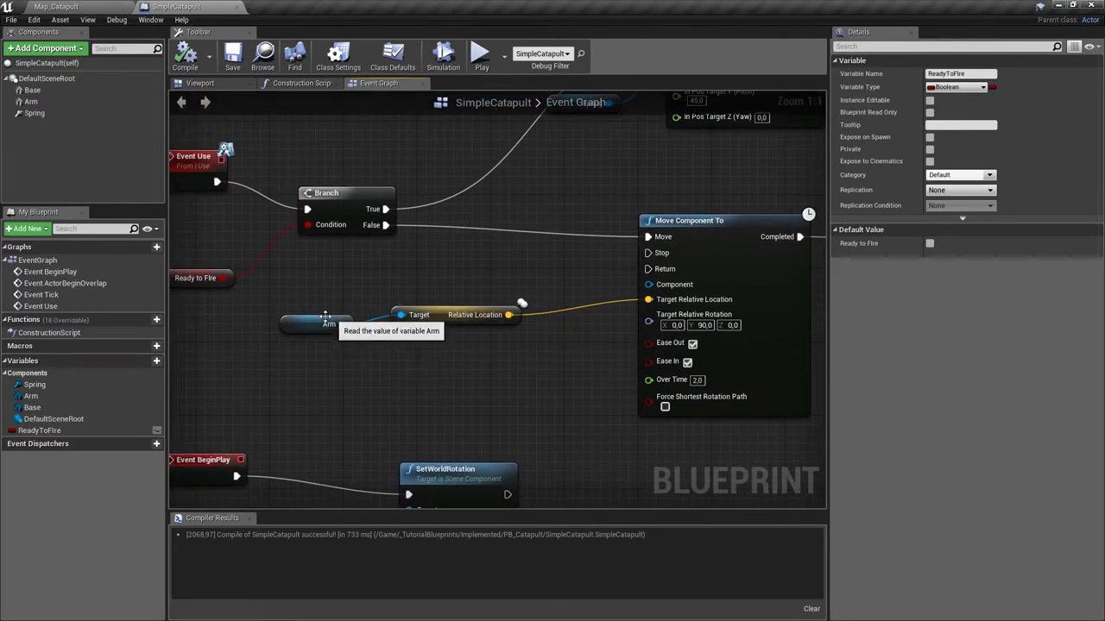
{"action": "left_click_drag", "start_coordinate": [326, 317], "coordinate": [355, 284]}
{"action": "right_click_drag", "start_coordinate": [488, 274], "coordinate": [438, 274]}
{"action": "left_click_drag", "start_coordinate": [328, 288], "coordinate": [597, 285]}
{"action": "right_click_drag", "start_coordinate": [490, 283], "coordinate": [436, 301]}
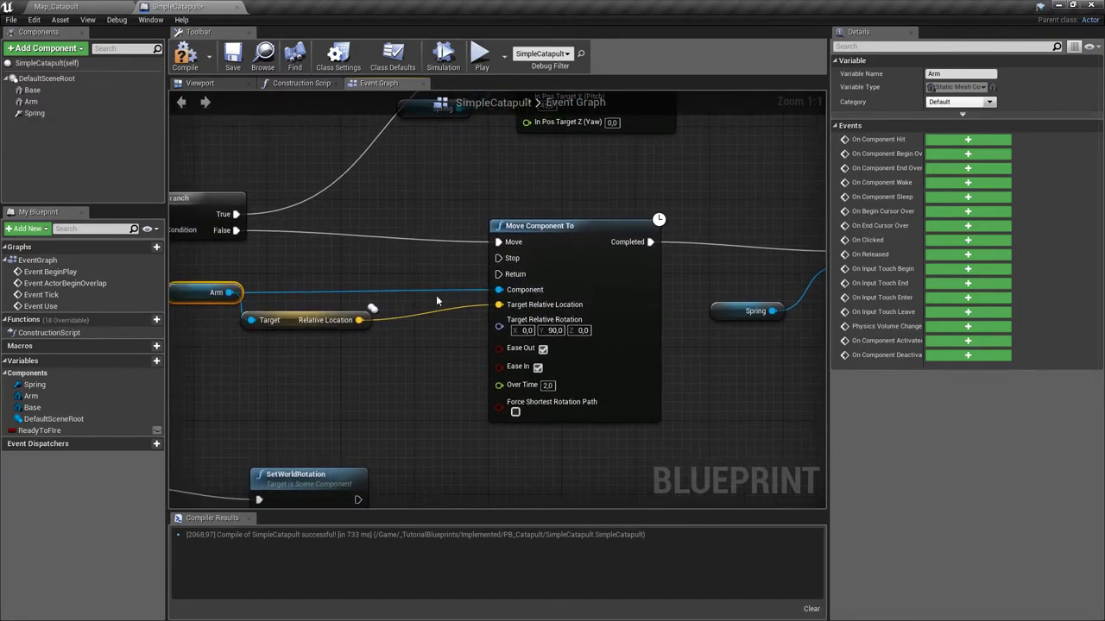
{"action": "left_click", "coordinate": [234, 64]}
- Play Map_Catapult again and test the white catapult's arm pullback from several viewpoints, ending the play session when done
{"action": "left_click", "coordinate": [56, 6]}
{"action": "left_click", "coordinate": [560, 47]}
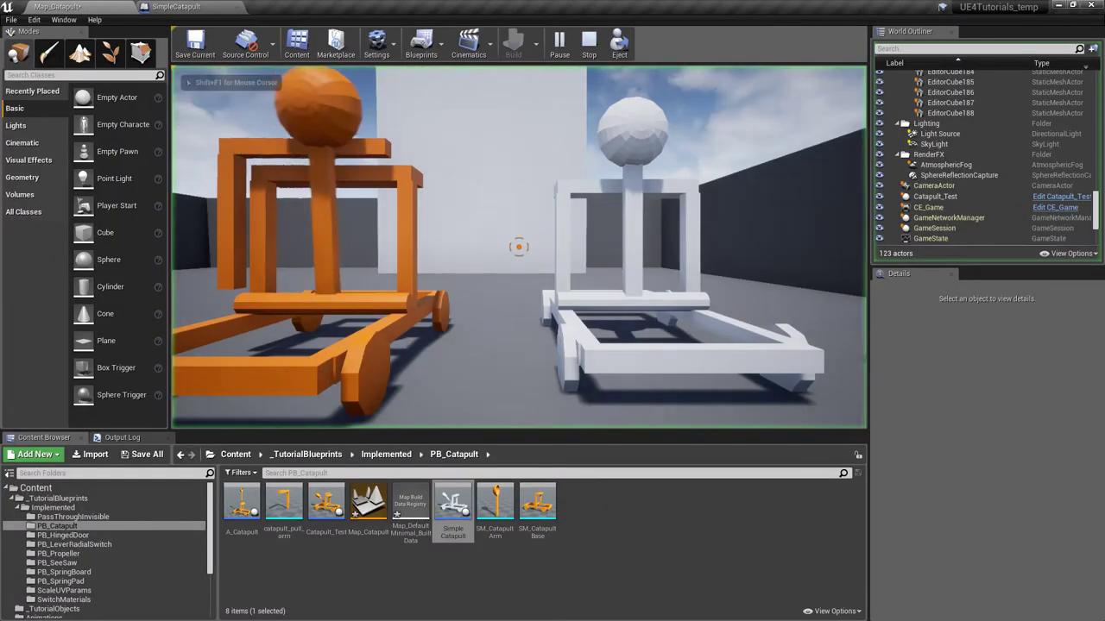
{"action": "key", "text": "w"}
{"action": "key", "text": "d"}
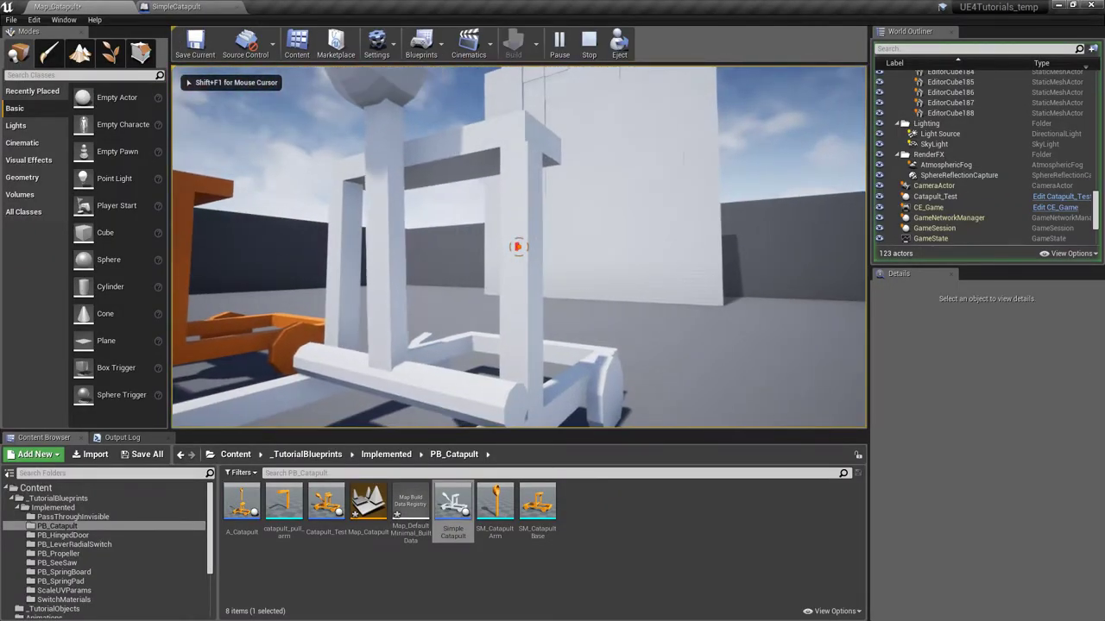
{"action": "key", "text": "s"}
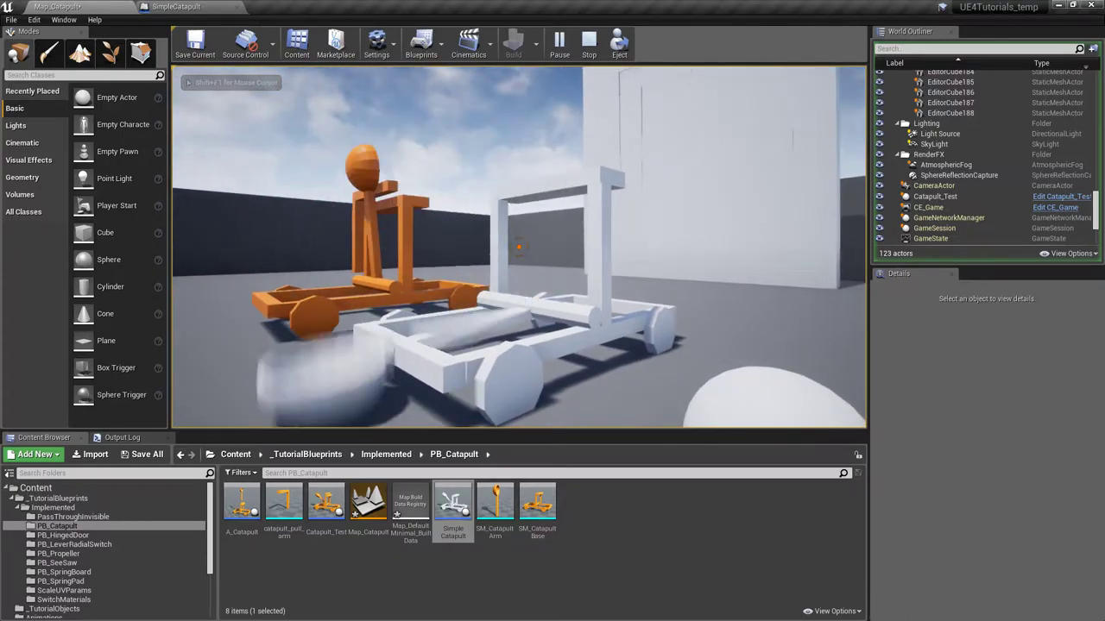
{"action": "key", "text": "d"}
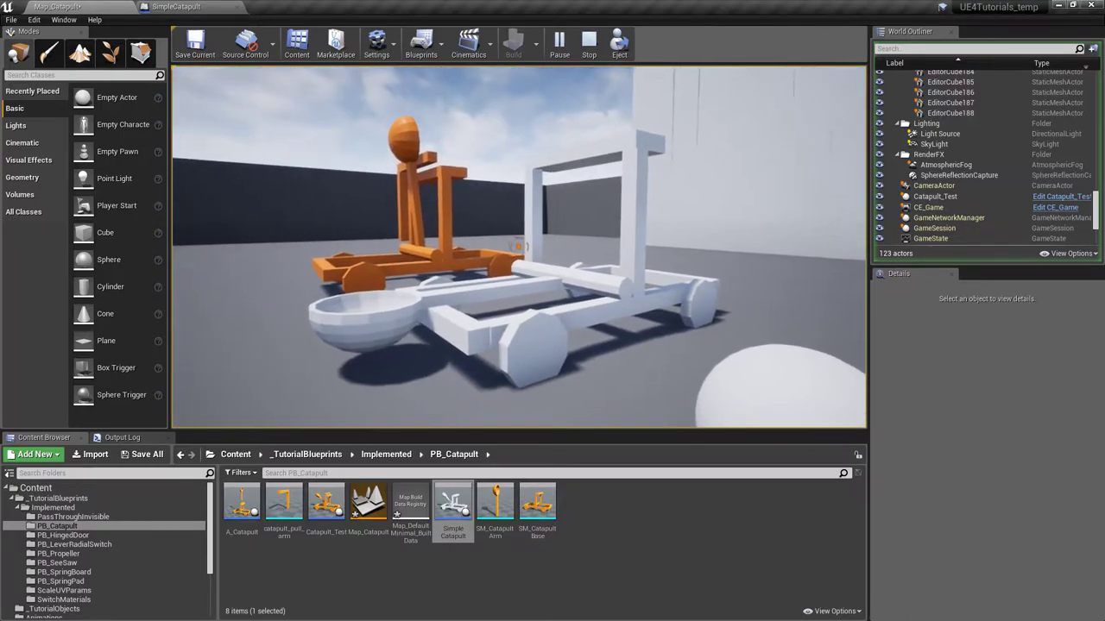
{"action": "key", "text": "w"}
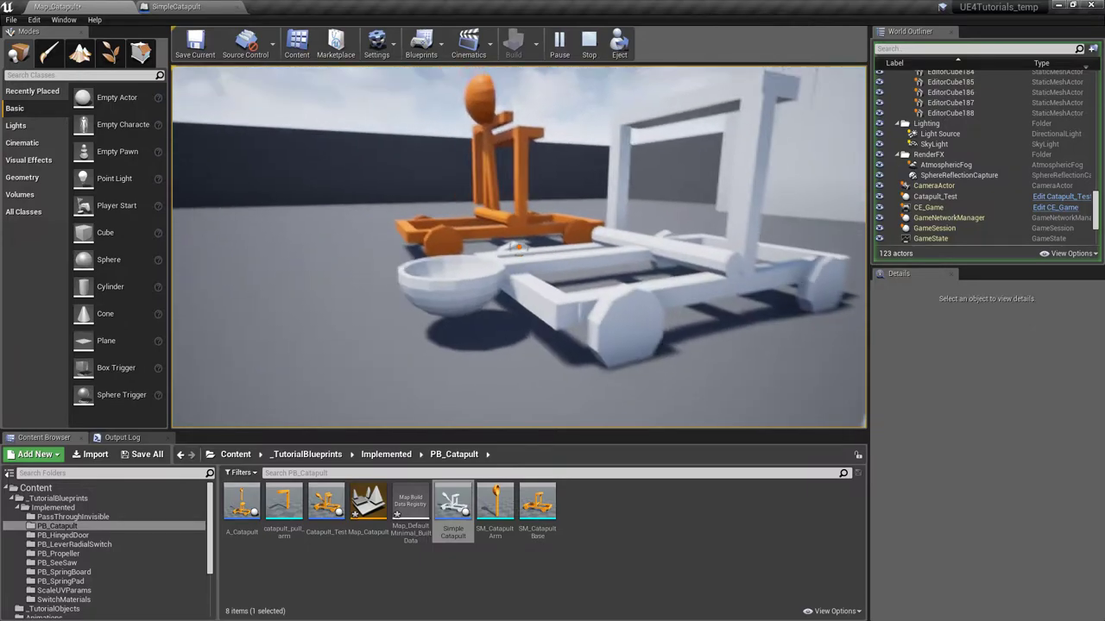
{"action": "key", "text": "Escape"}
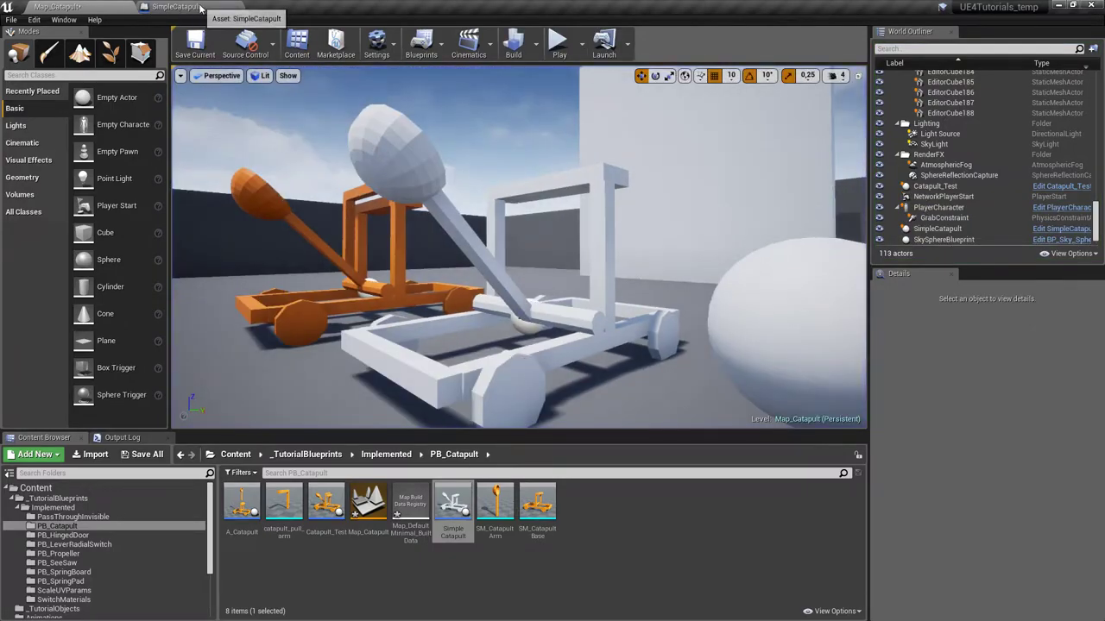
- Examine the Move Component To and Set Angular Orientation Target order on the Branch's False path in the SimpleCatapult Event Graph
{"action": "left_click", "coordinate": [199, 8]}
{"action": "right_click_drag", "start_coordinate": [476, 323], "coordinate": [236, 313]}
{"action": "right_click_drag", "start_coordinate": [544, 357], "coordinate": [477, 410]}
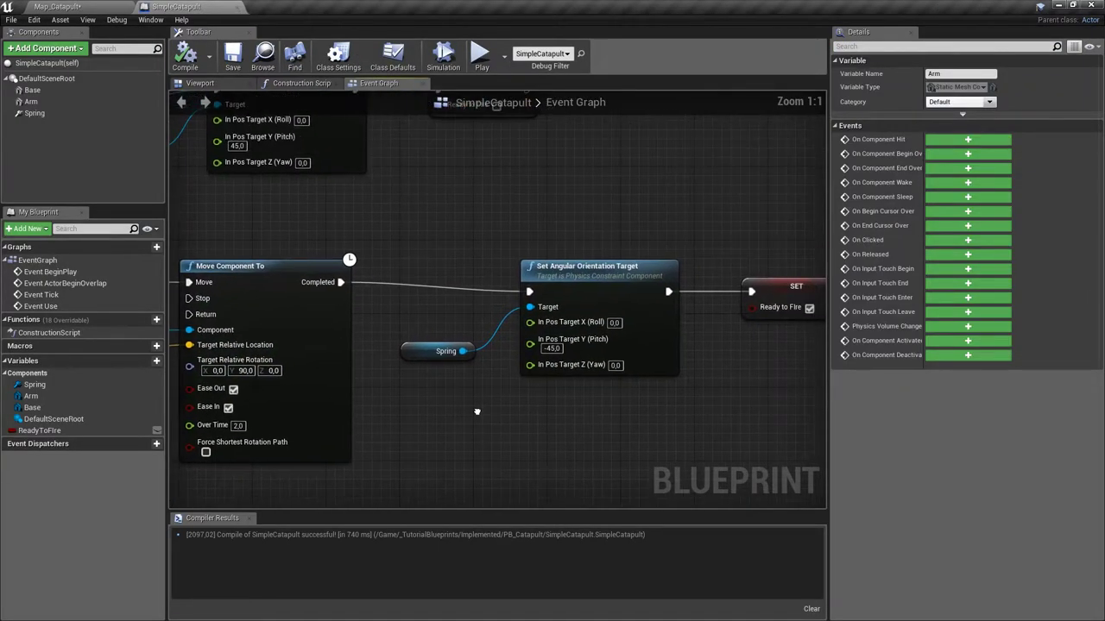
{"action": "scroll", "coordinate": [476, 410], "scroll_direction": "down", "scroll_amount": 2}
{"action": "left_click_drag", "start_coordinate": [642, 416], "coordinate": [641, 415]}
{"action": "right_click_drag", "start_coordinate": [405, 356], "coordinate": [326, 325]}
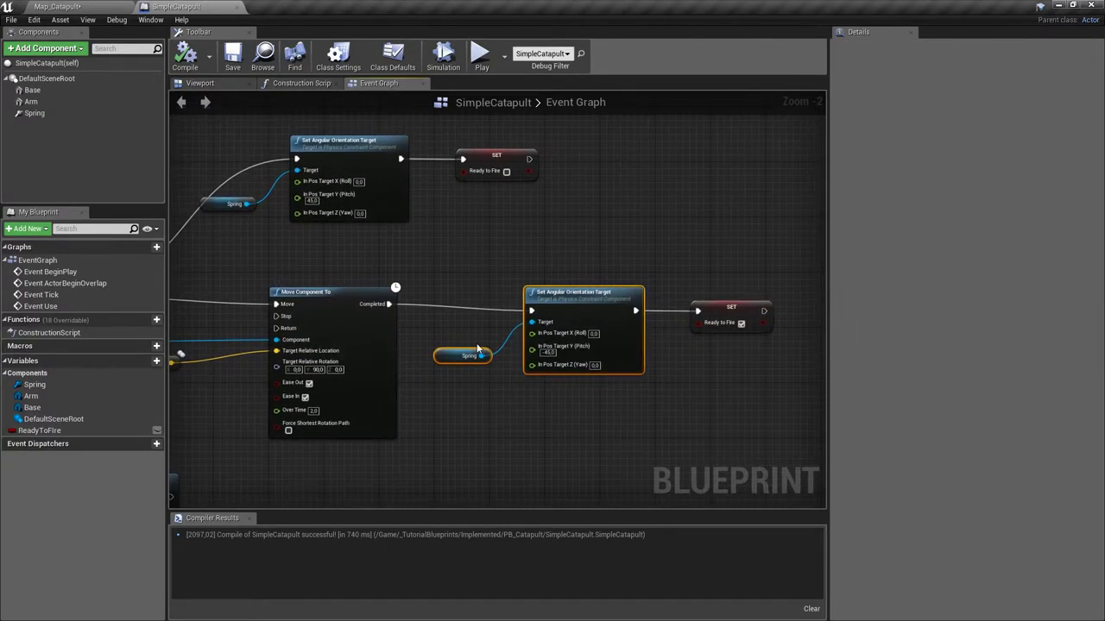
{"action": "scroll", "coordinate": [362, 335], "scroll_direction": "up", "scroll_amount": 2}
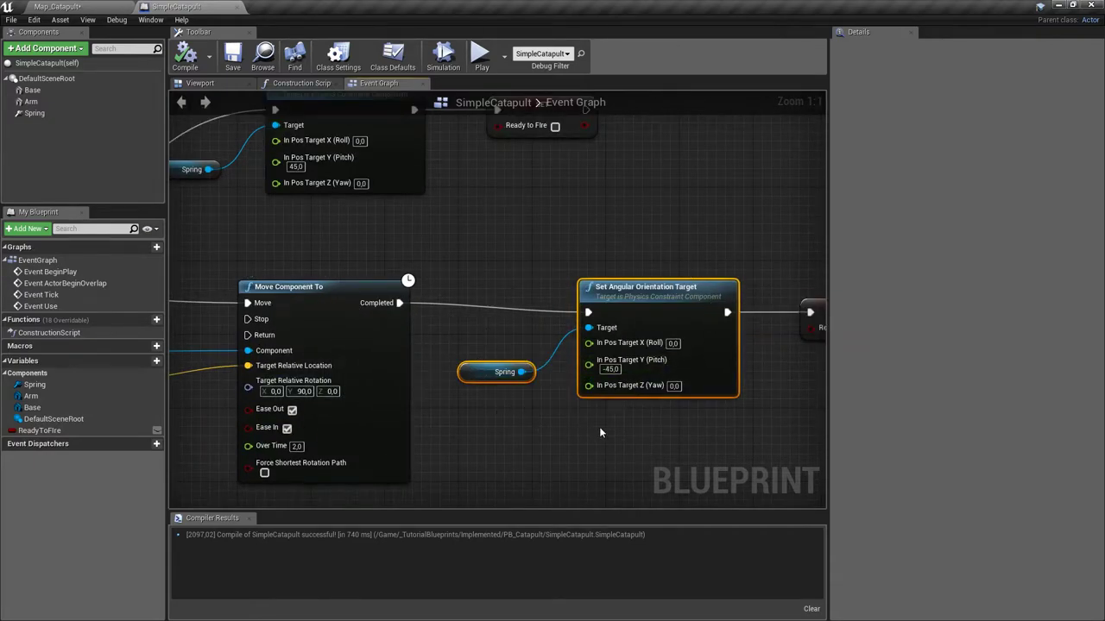
{"action": "right_click_drag", "start_coordinate": [544, 284], "coordinate": [561, 239]}
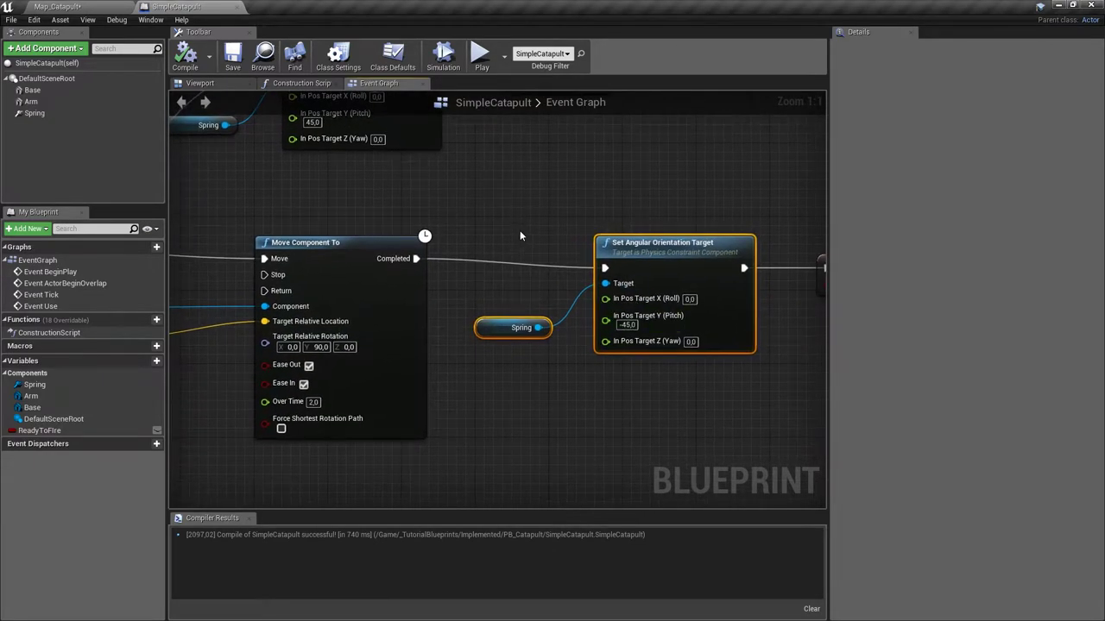
{"action": "scroll", "coordinate": [545, 247], "scroll_direction": "down", "scroll_amount": 1}
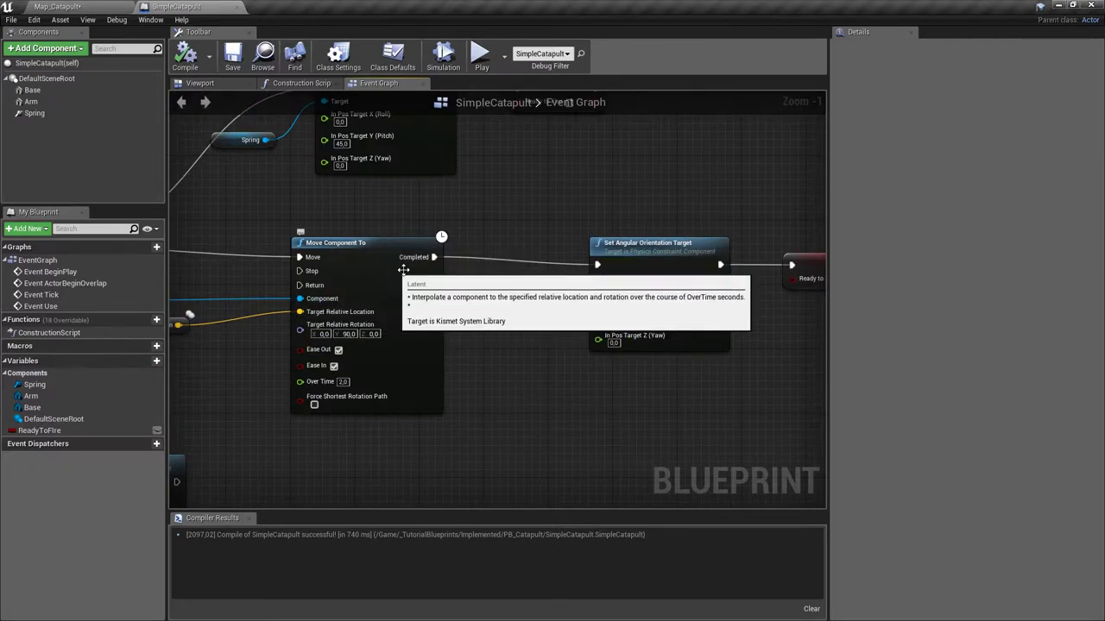
{"action": "right_click_drag", "start_coordinate": [554, 225], "coordinate": [519, 281]}
{"action": "left_click_drag", "start_coordinate": [643, 436], "coordinate": [643, 437]}
{"action": "scroll", "coordinate": [651, 326], "scroll_direction": "down", "scroll_amount": 3}
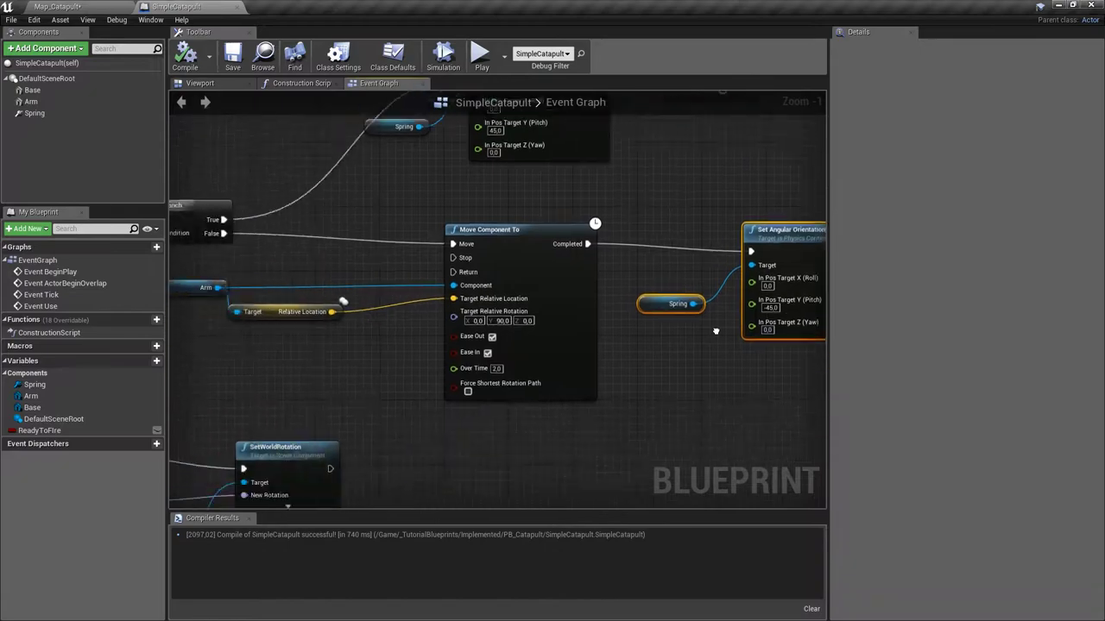
- Disconnect the -45 pitch Set Angular Orientation Target node from Move Component To and from the Ready to Fire SET node
{"action": "left_click_drag", "start_coordinate": [650, 326], "coordinate": [686, 308]}
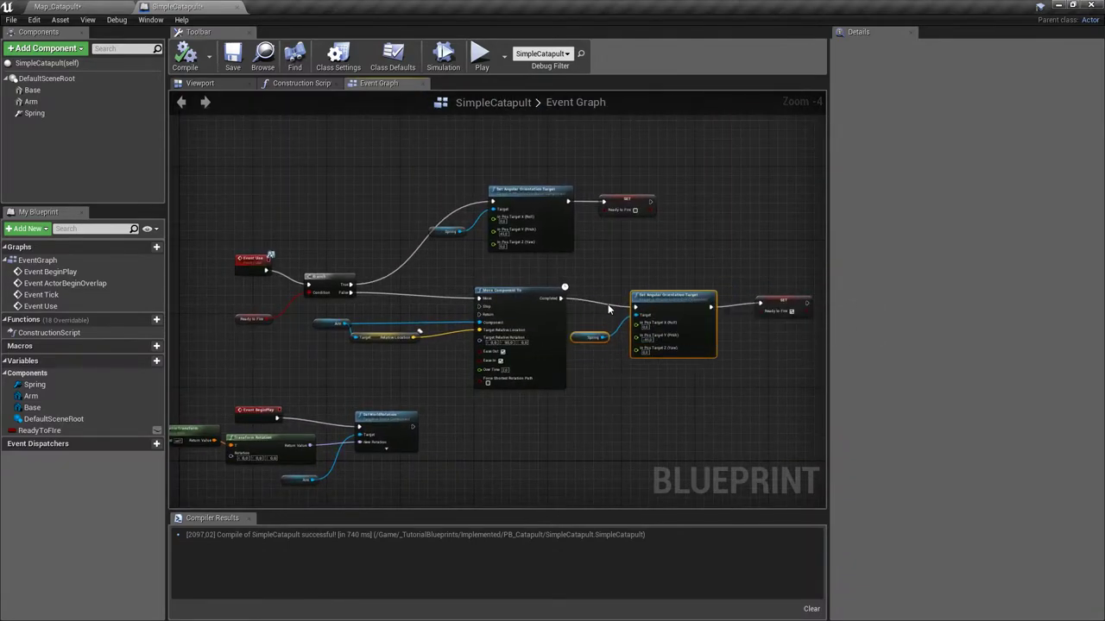
{"action": "left_click_drag", "start_coordinate": [603, 304], "coordinate": [603, 303]}
{"action": "left_click", "coordinate": [742, 309]}
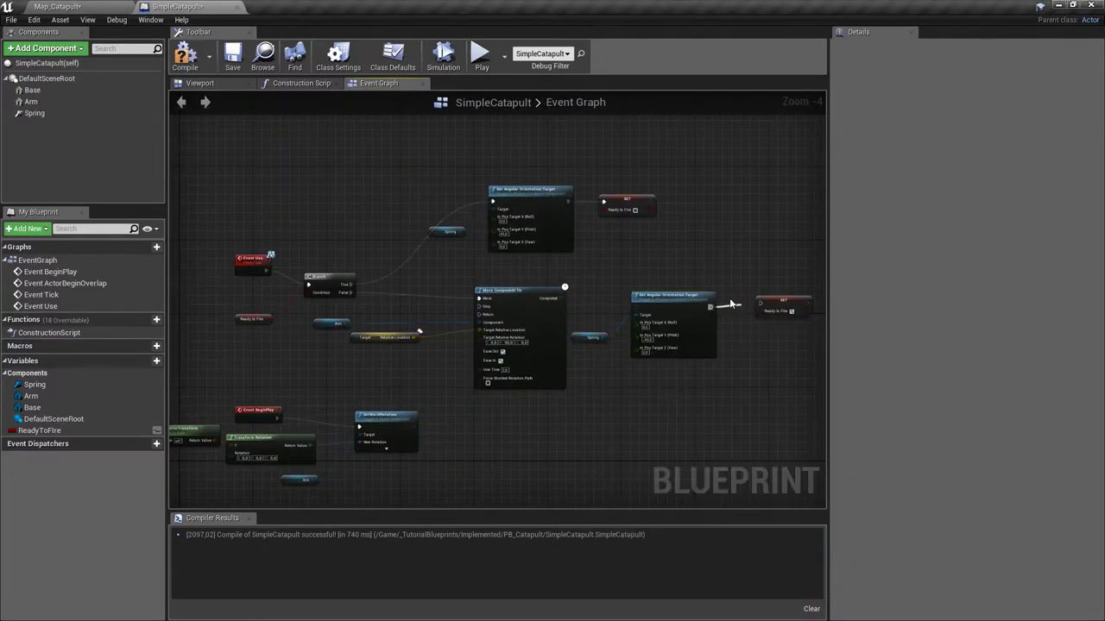
- Rearrange the False path so Set Angular Orientation Target sits before the Move Component To group, with the Ready to Fire SET node after it
{"action": "left_click_drag", "start_coordinate": [323, 310], "coordinate": [560, 375]}
{"action": "right_click_drag", "start_coordinate": [575, 343], "coordinate": [407, 337]}
{"action": "left_click_drag", "start_coordinate": [357, 307], "coordinate": [754, 288]}
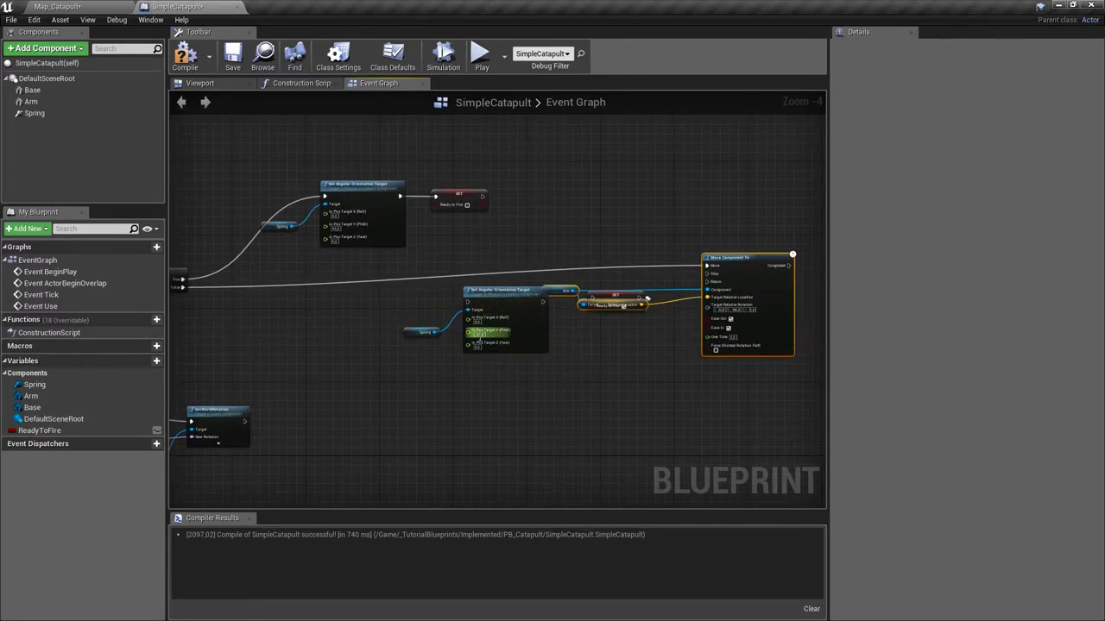
{"action": "left_click_drag", "start_coordinate": [500, 347], "coordinate": [295, 365]}
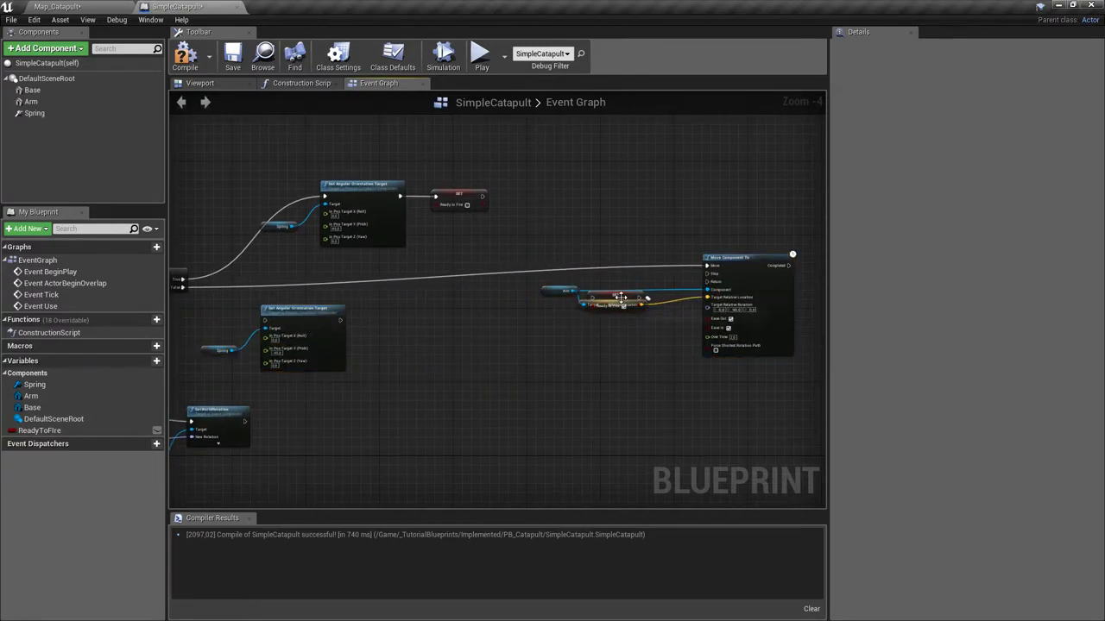
{"action": "left_click_drag", "start_coordinate": [621, 297], "coordinate": [724, 384]}
{"action": "left_click_drag", "start_coordinate": [739, 292], "coordinate": [504, 305]}
{"action": "left_click", "coordinate": [735, 387]}
{"action": "left_click_drag", "start_coordinate": [735, 387], "coordinate": [585, 288]}
{"action": "scroll", "coordinate": [548, 277], "scroll_direction": "up", "scroll_amount": 4}
{"action": "right_click_drag", "start_coordinate": [317, 367], "coordinate": [737, 370]}
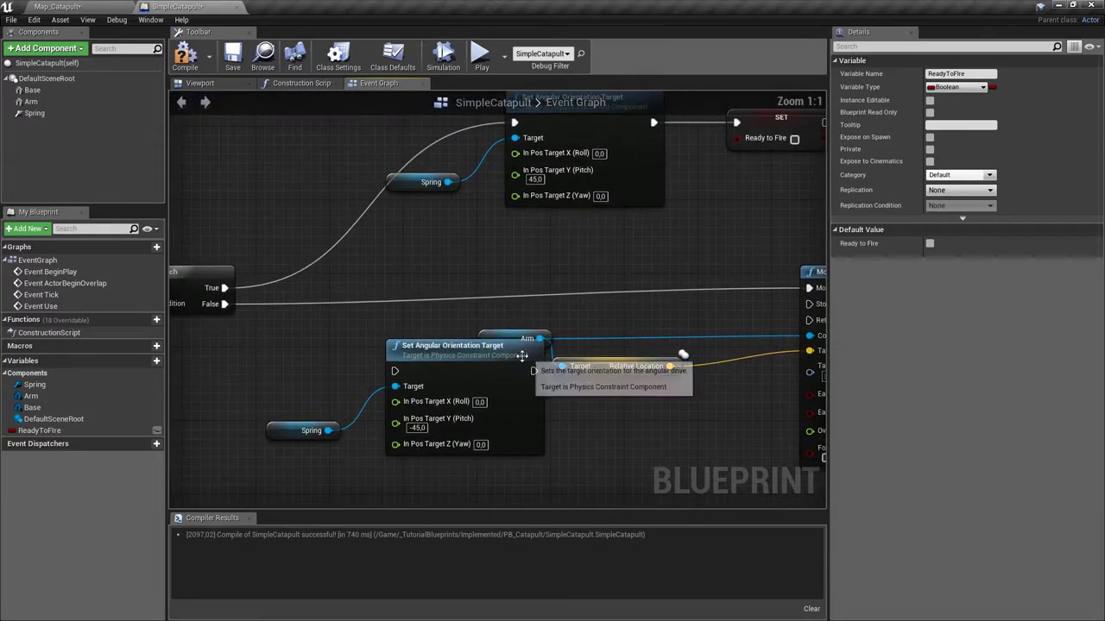
- Connect the Branch's False output to the -45 pitch Set Angular Orientation Target, and that node's output to Move Component To's Move input
{"action": "left_click_drag", "start_coordinate": [393, 370], "coordinate": [223, 305]}
{"action": "left_click_drag", "start_coordinate": [534, 371], "coordinate": [740, 295]}
{"action": "left_click_drag", "start_coordinate": [808, 288], "coordinate": [809, 288]}
{"action": "right_click_drag", "start_coordinate": [549, 447], "coordinate": [527, 432]}
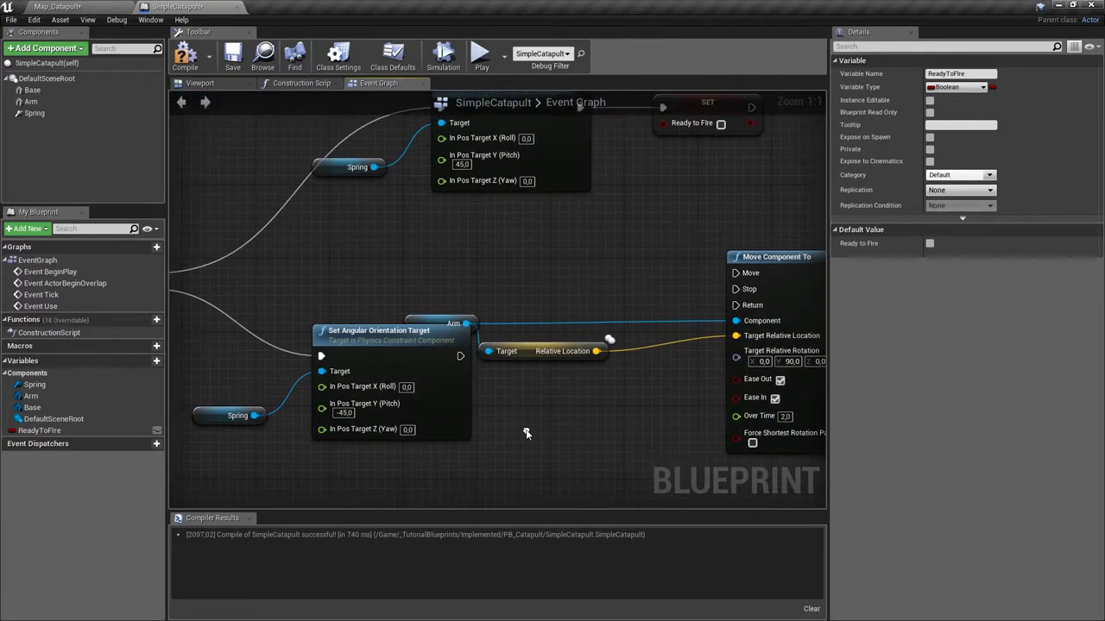
{"action": "left_click_drag", "start_coordinate": [460, 355], "coordinate": [738, 273]}
- Tidy the False path's Set Angular Orientation Target and Spring nodes, and compile and save the SimpleCatapult Blueprint
{"action": "left_click_drag", "start_coordinate": [392, 336], "coordinate": [373, 280]}
{"action": "right_click_drag", "start_coordinate": [647, 411], "coordinate": [570, 394]}
{"action": "scroll", "coordinate": [574, 384], "scroll_direction": "down", "scroll_amount": 2}
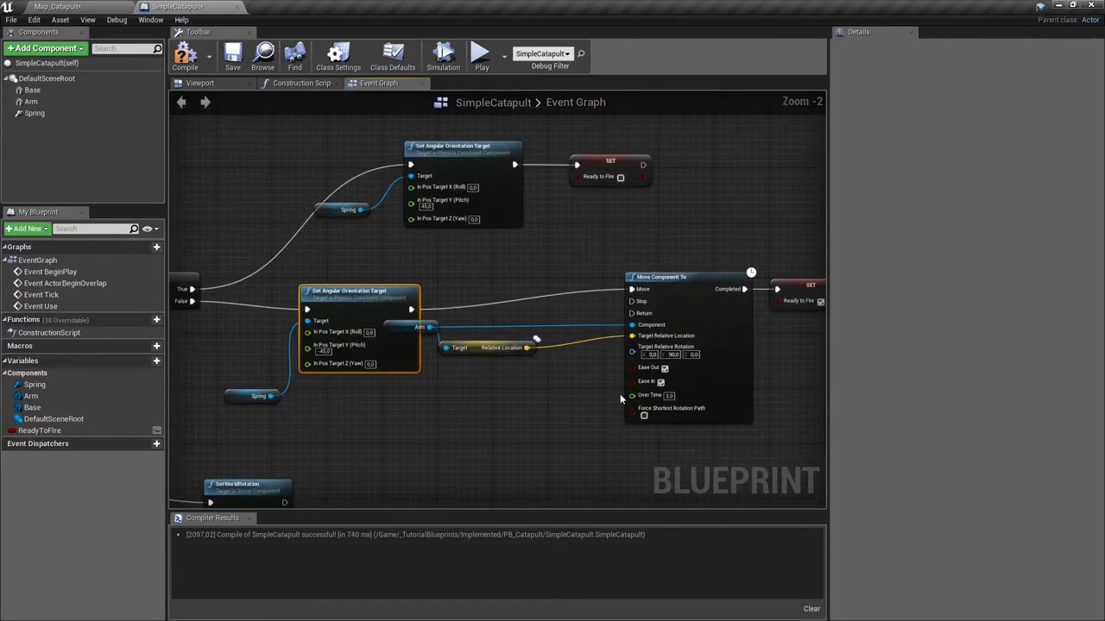
{"action": "right_click_drag", "start_coordinate": [448, 340], "coordinate": [532, 335]}
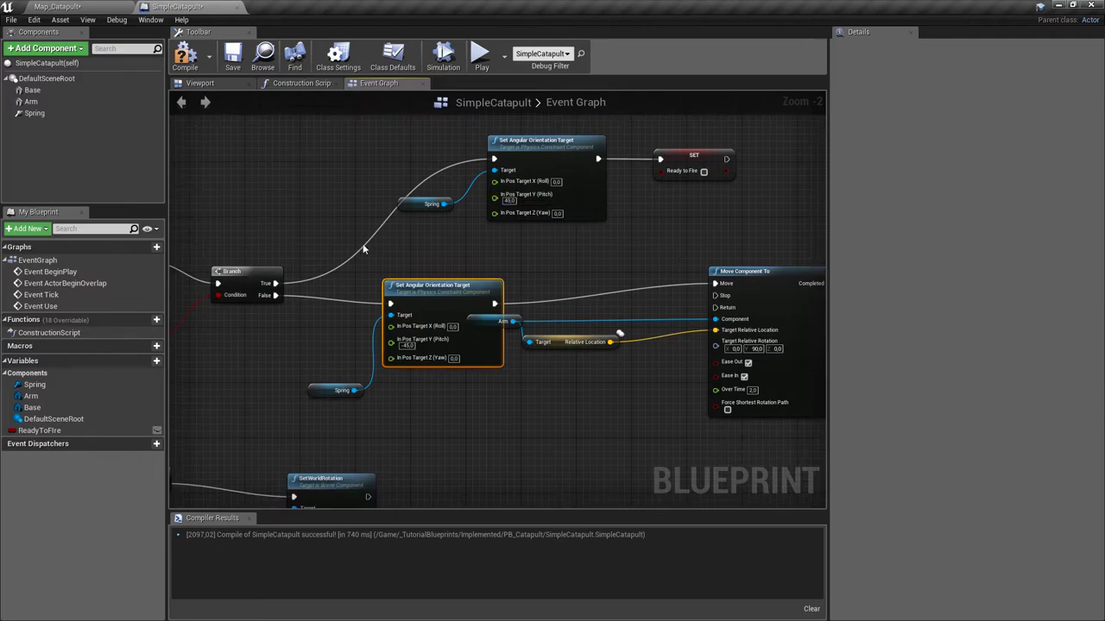
{"action": "right_click_drag", "start_coordinate": [510, 295], "coordinate": [465, 295]}
{"action": "scroll", "coordinate": [373, 238], "scroll_direction": "up", "scroll_amount": 3}
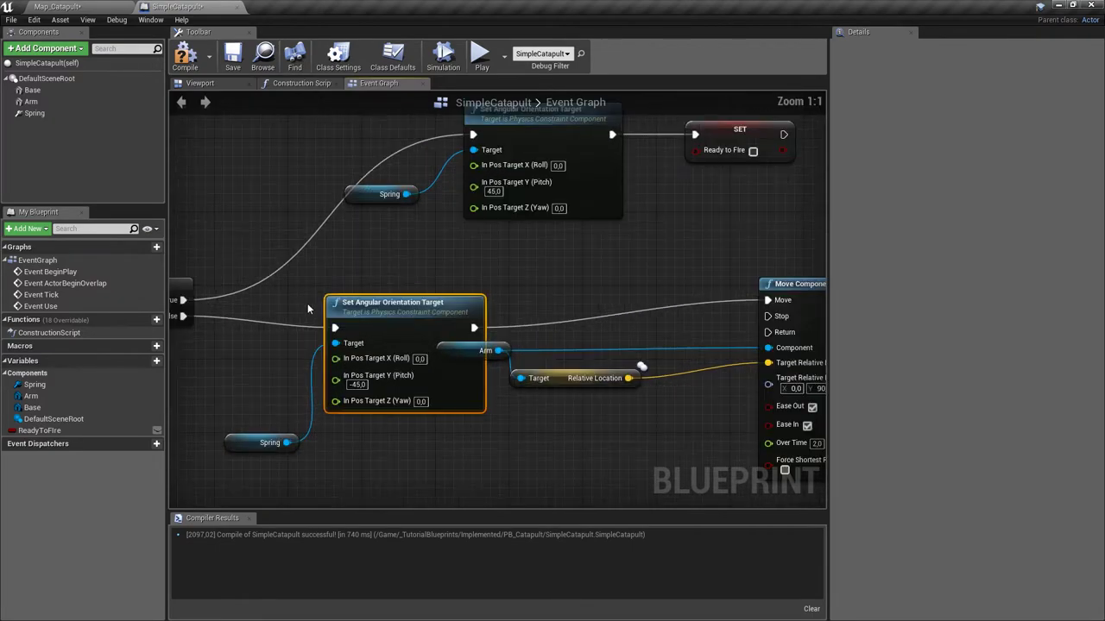
{"action": "left_click_drag", "start_coordinate": [273, 434], "coordinate": [238, 396]}
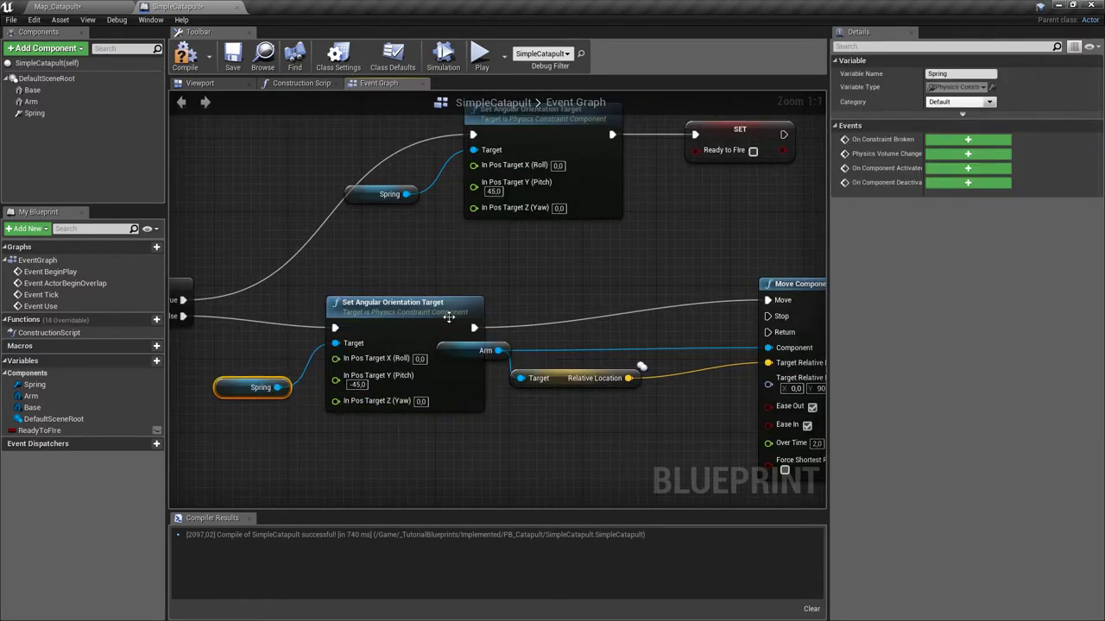
{"action": "right_click_drag", "start_coordinate": [344, 386], "coordinate": [219, 333]}
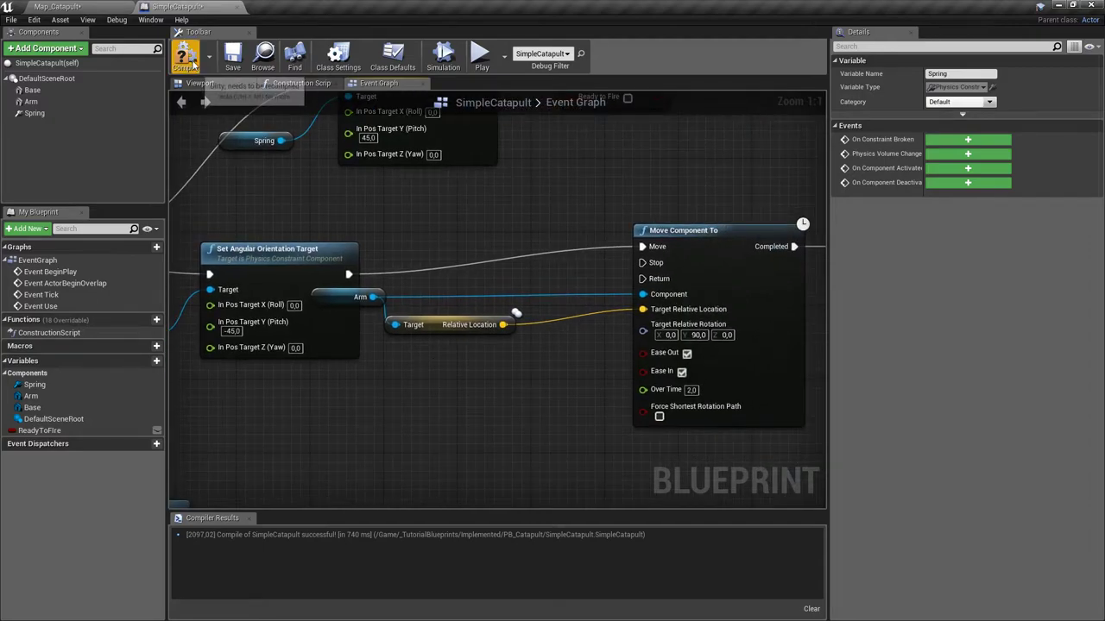
{"action": "left_click", "coordinate": [234, 58]}
- Play Map_Catapult, pull back the white catapult's arm and place the white ball in its bucket
{"action": "left_click", "coordinate": [84, 7]}
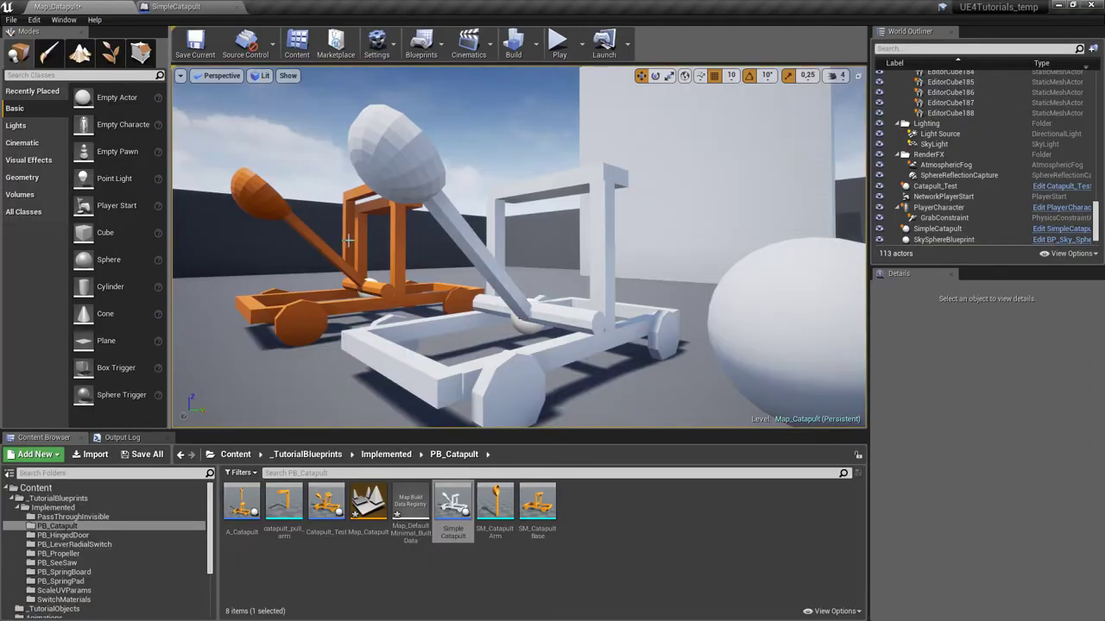
{"action": "left_click", "coordinate": [557, 40]}
{"action": "key", "text": "d"}
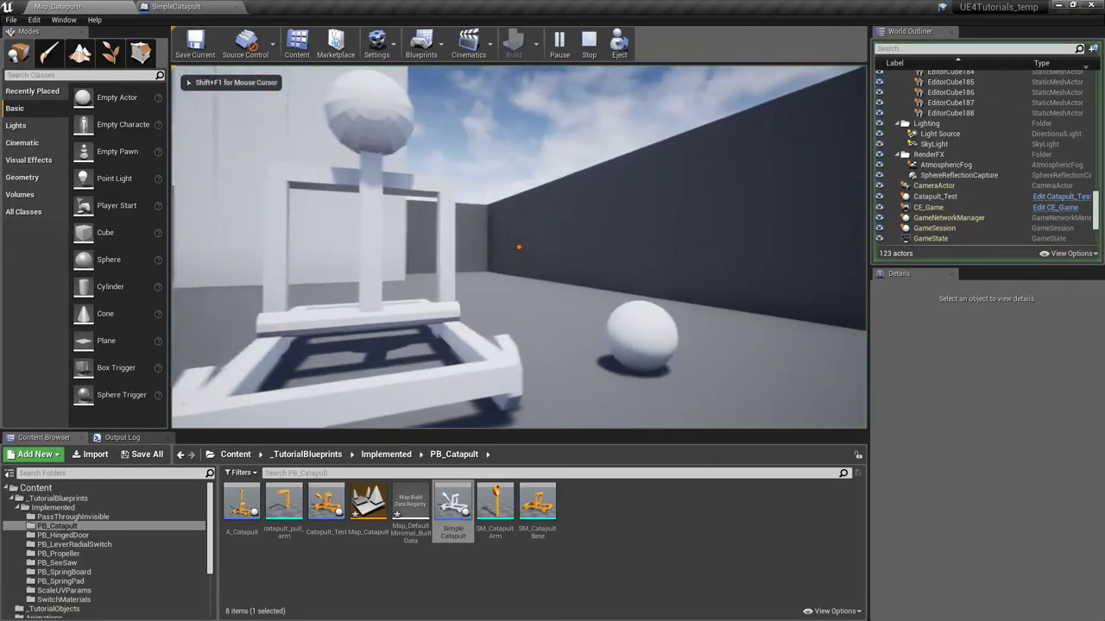
{"action": "key", "text": "w"}
{"action": "key", "text": "s"}
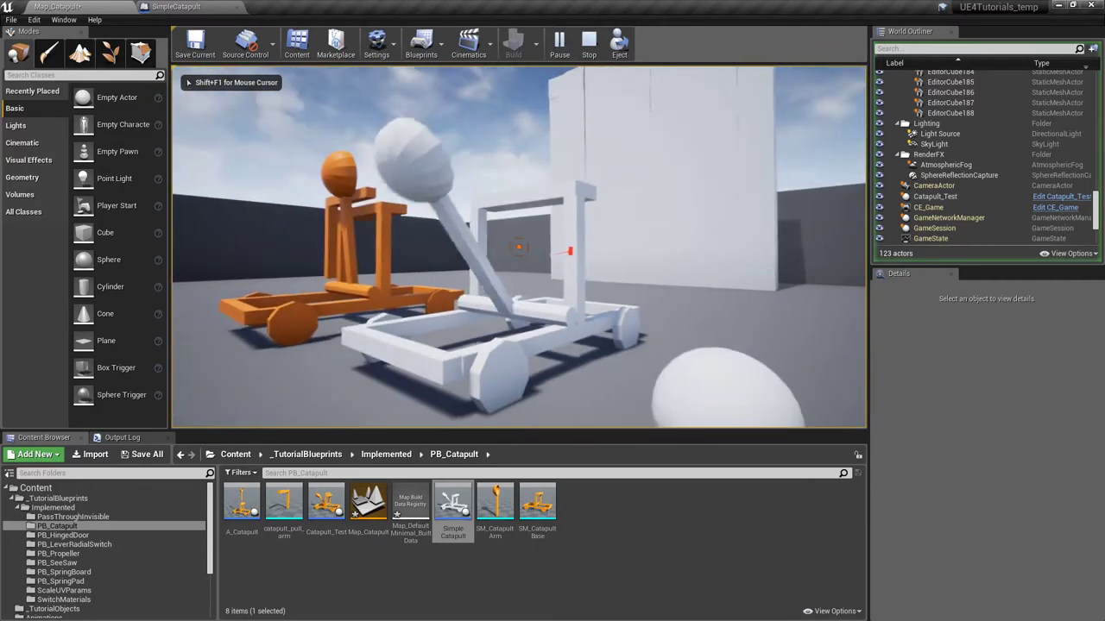
{"action": "key", "text": "w"}
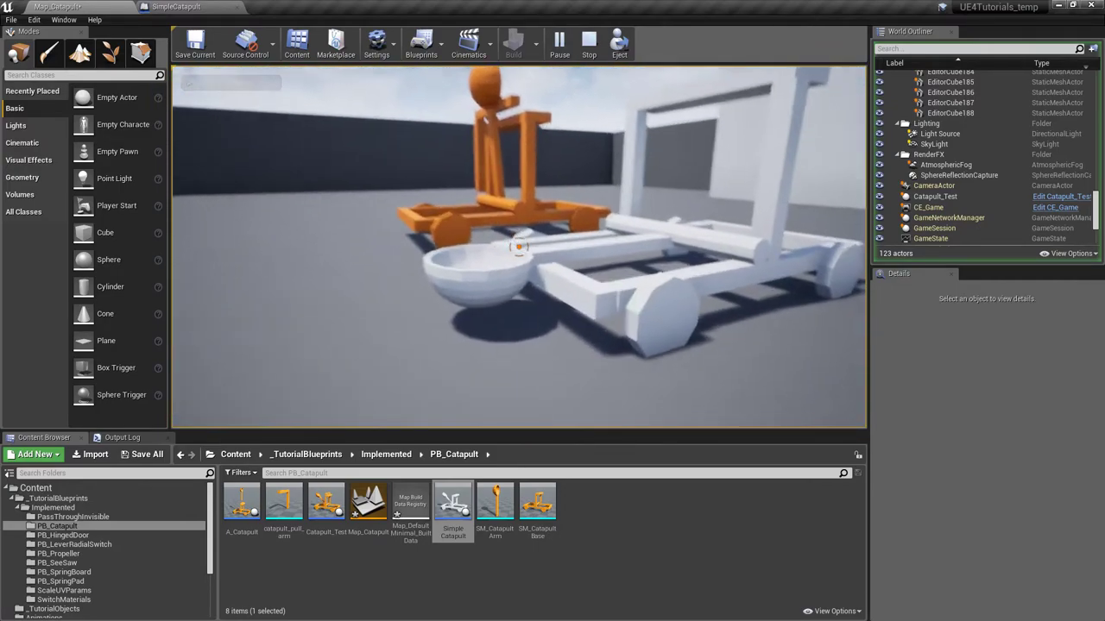
{"action": "key", "text": "w"}
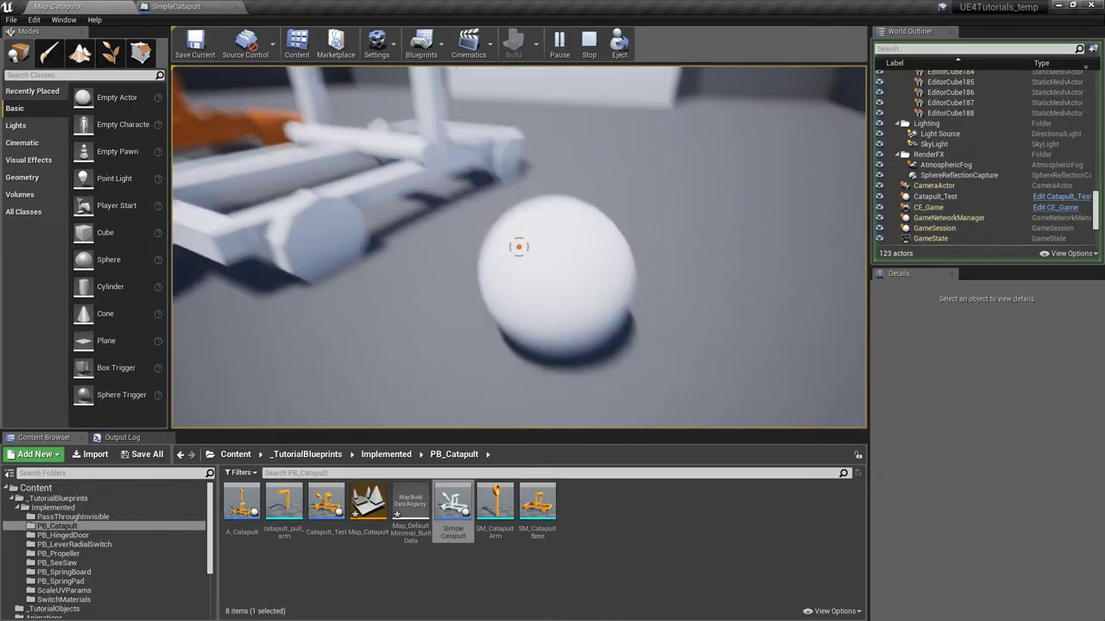
{"action": "key", "text": "e"}
{"action": "key", "text": "e"}
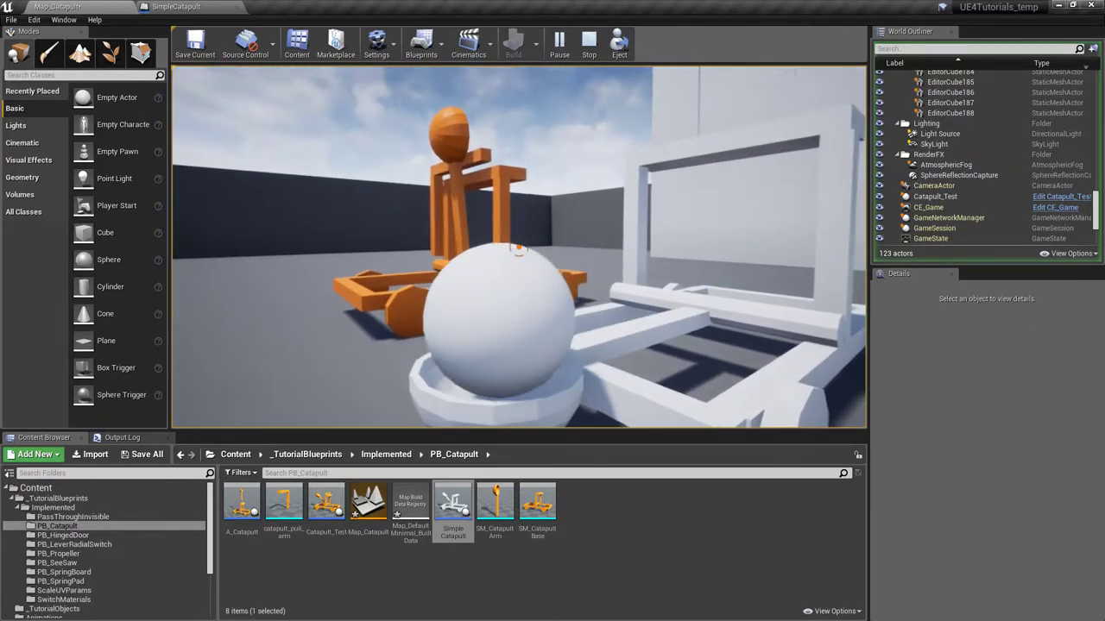
- Try to fire the loaded white catapult, checking it from several sides, and end the play session
{"action": "key", "text": "d"}
{"action": "key", "text": "w"}
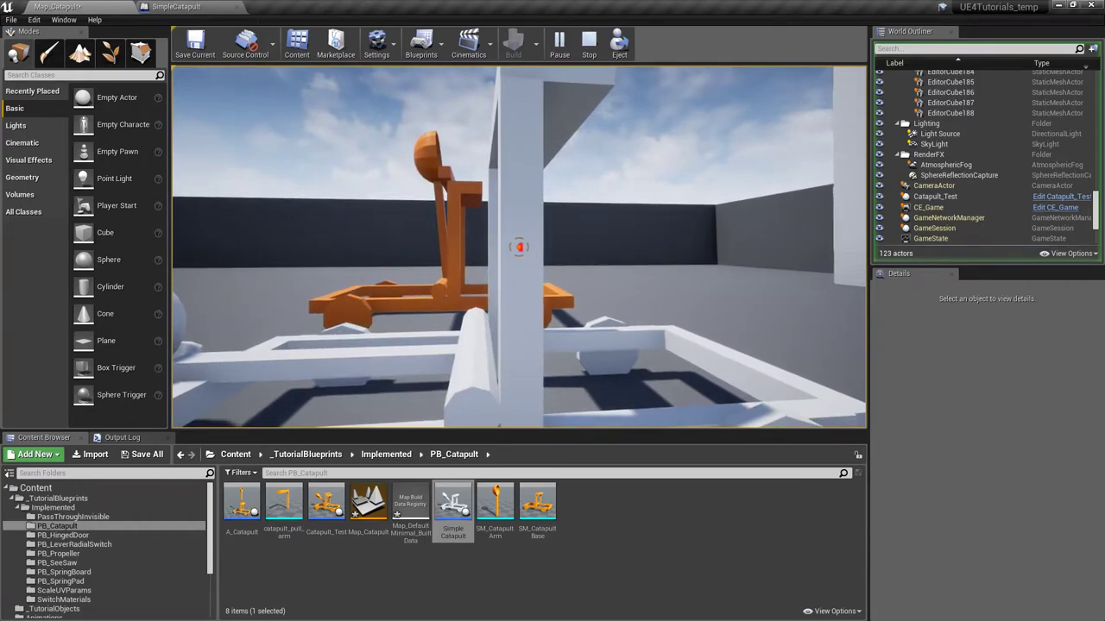
{"action": "key", "text": "s"}
{"action": "key", "text": "a"}
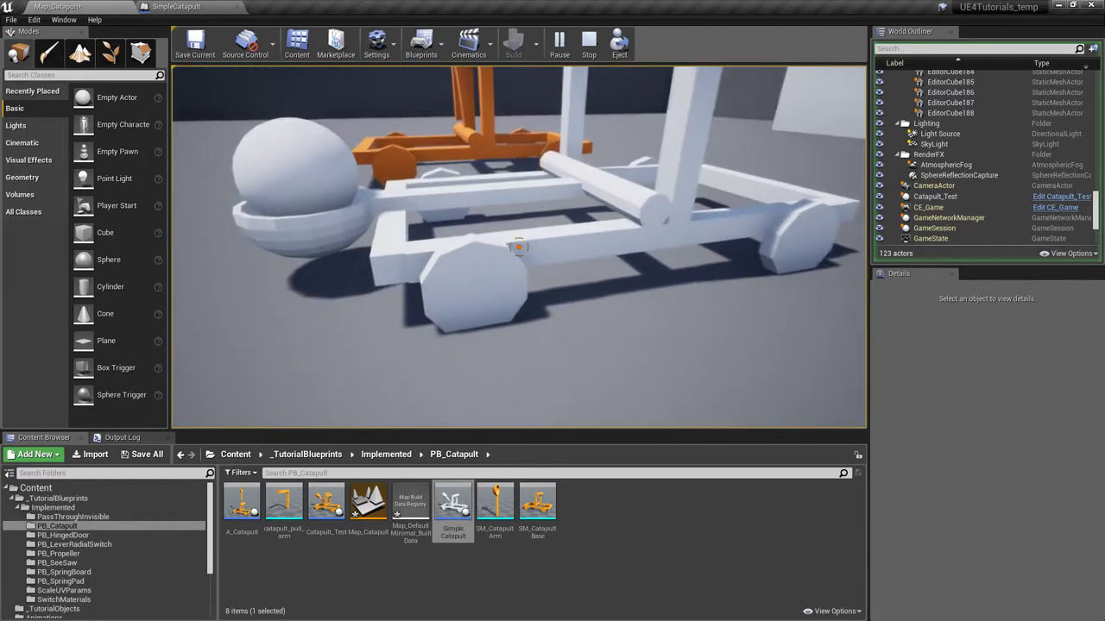
{"action": "key", "text": "w"}
{"action": "key", "text": "s"}
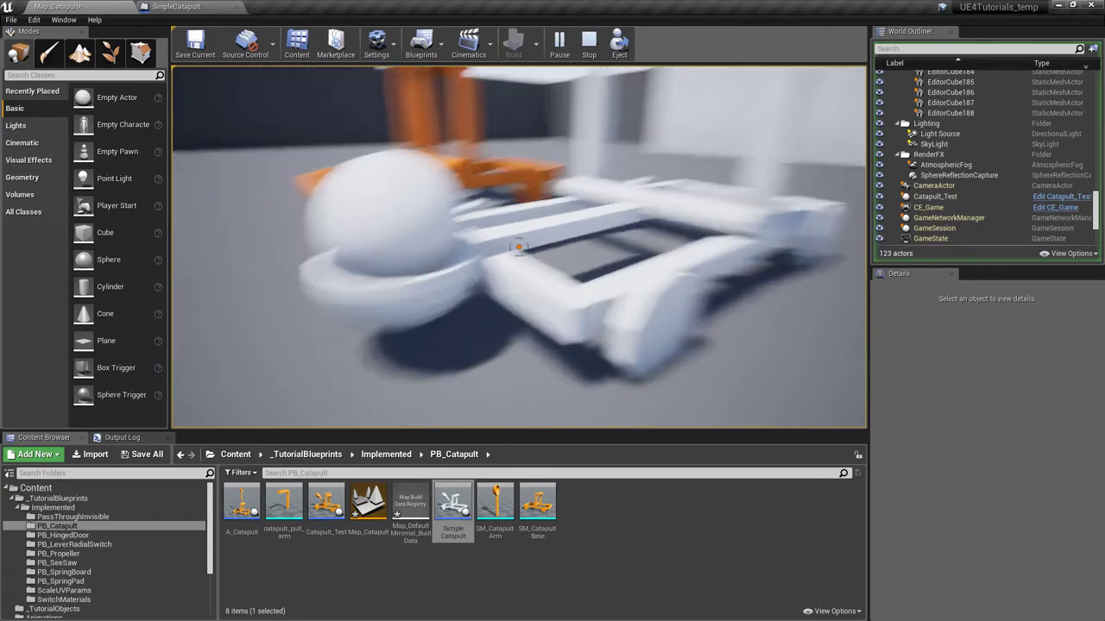
{"action": "key", "text": "s"}
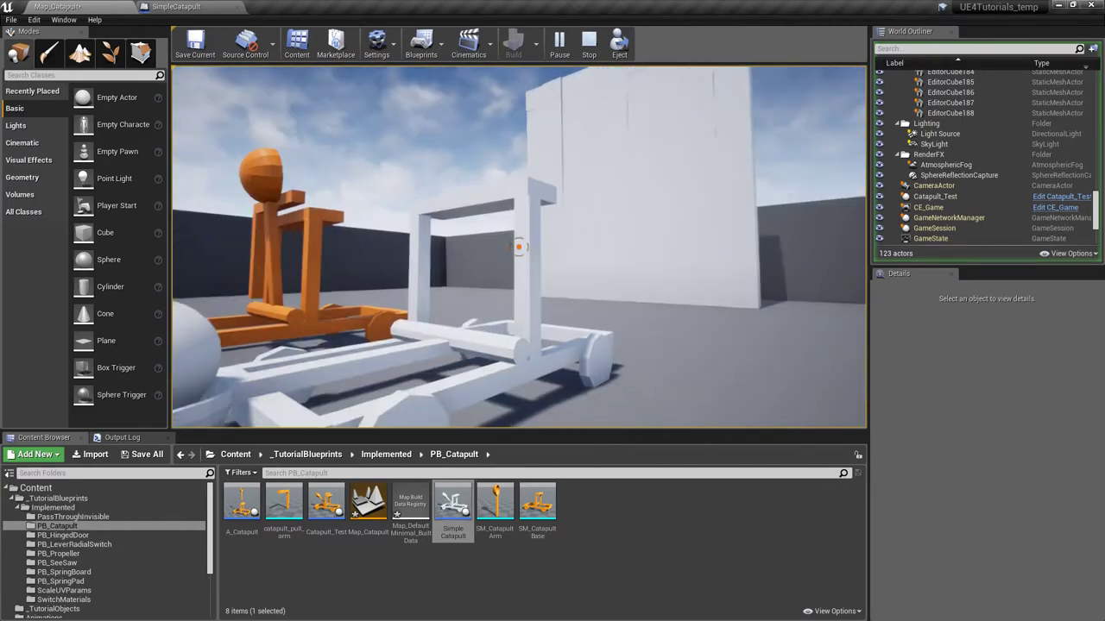
{"action": "key", "text": "a"}
{"action": "key", "text": "w"}
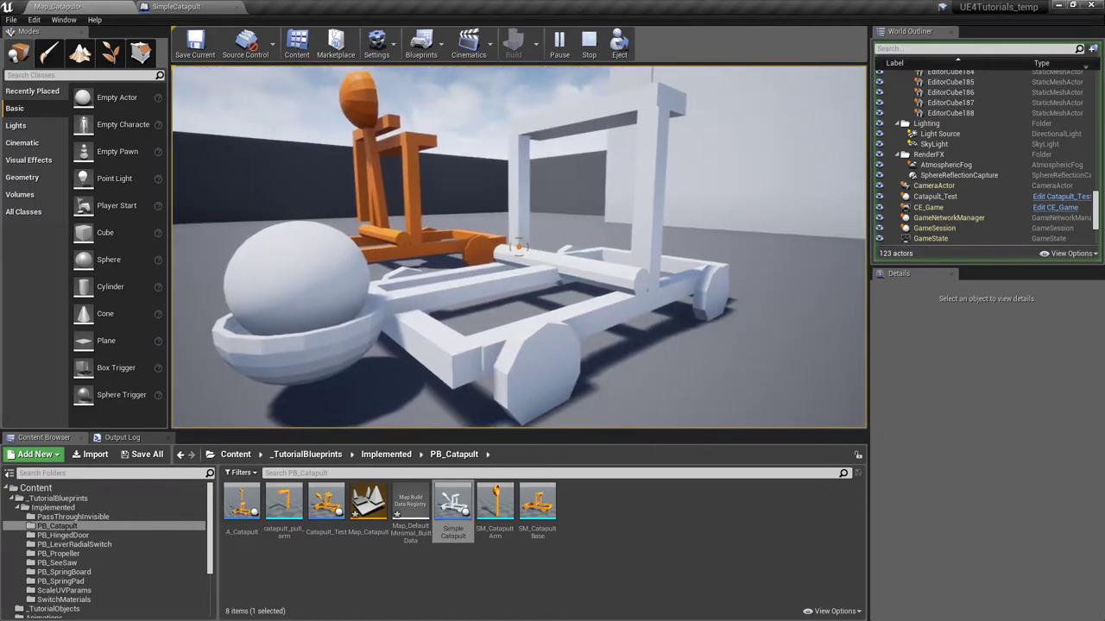
{"action": "key", "text": "Escape"}
- Inspect the white catapult's arm, pivot and frame from several angles in the level viewport
{"action": "right_click_drag", "start_coordinate": [517, 228], "coordinate": [587, 263]}
{"action": "key", "text": "s"}
{"action": "key", "text": "w"}
{"action": "key", "text": "s"}
{"action": "key", "text": "w"}
{"action": "key", "text": "s"}
{"action": "right_click_drag", "start_coordinate": [444, 203], "coordinate": [410, 204]}
{"action": "key", "text": "w"}
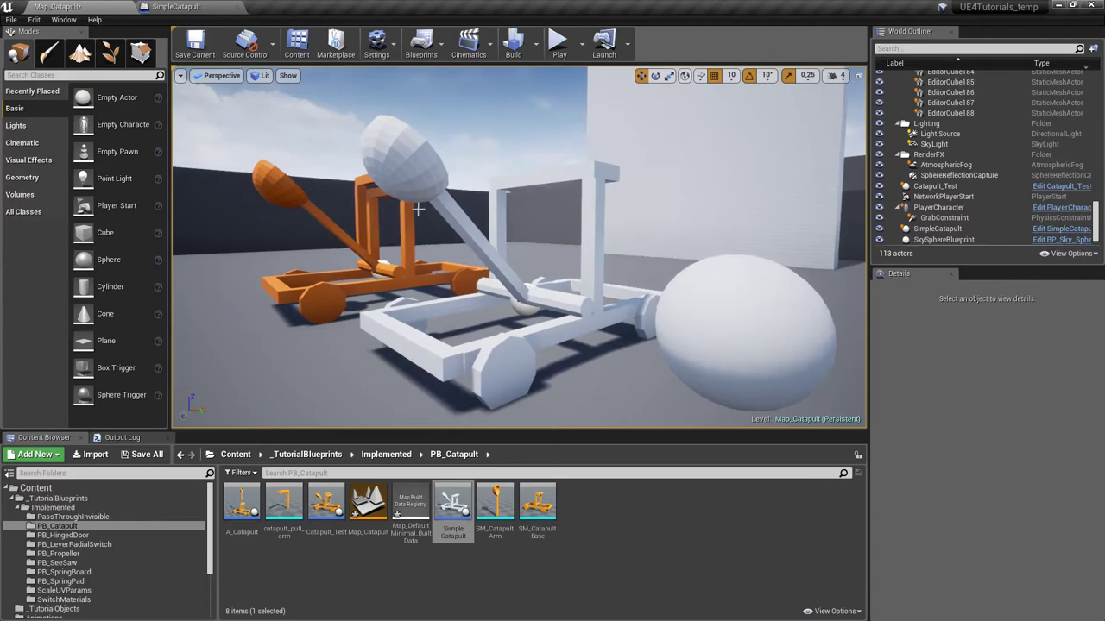
{"action": "left_click_drag", "start_coordinate": [530, 255], "coordinate": [488, 290]}
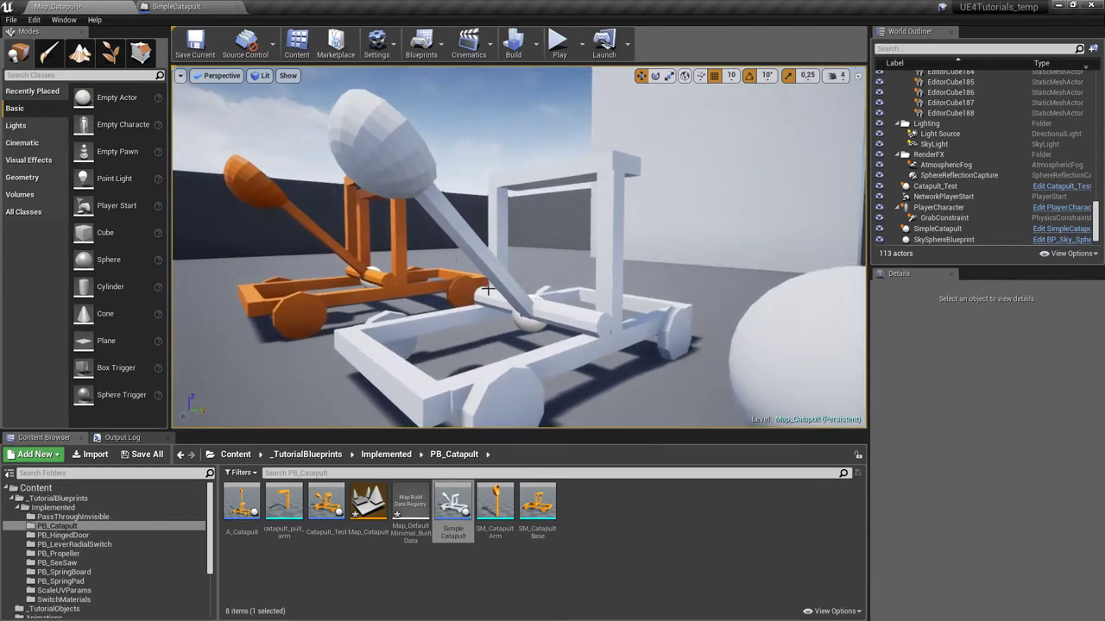
{"action": "key", "text": "w"}
{"action": "right_click_drag", "start_coordinate": [487, 290], "coordinate": [496, 299]}
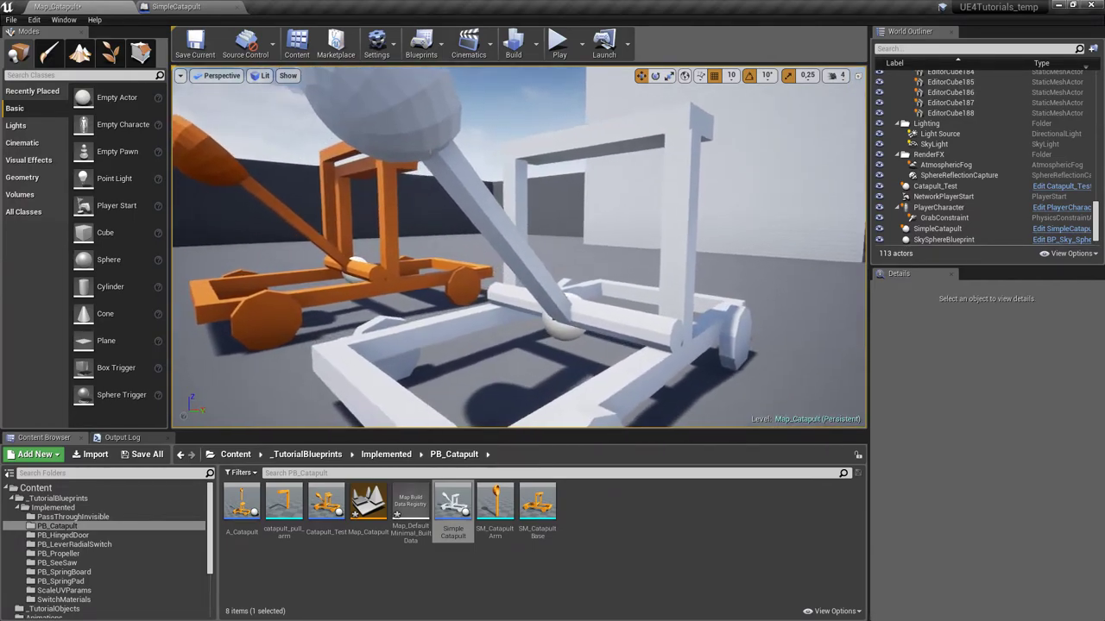
{"action": "left_click_drag", "start_coordinate": [523, 304], "coordinate": [455, 315]}
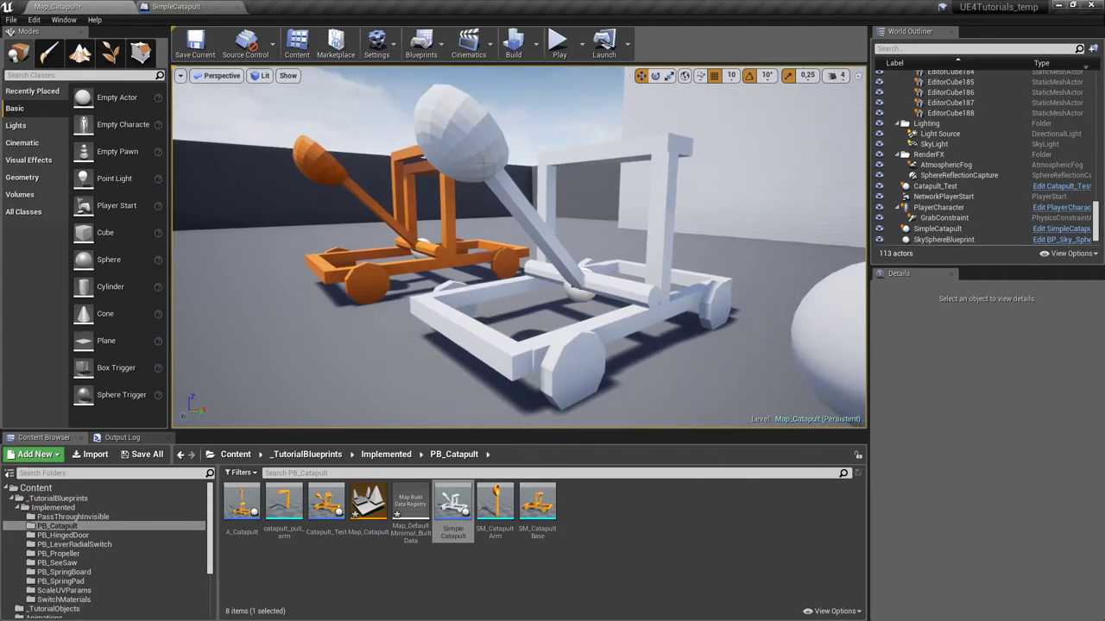
{"action": "left_click_drag", "start_coordinate": [575, 225], "coordinate": [474, 171]}
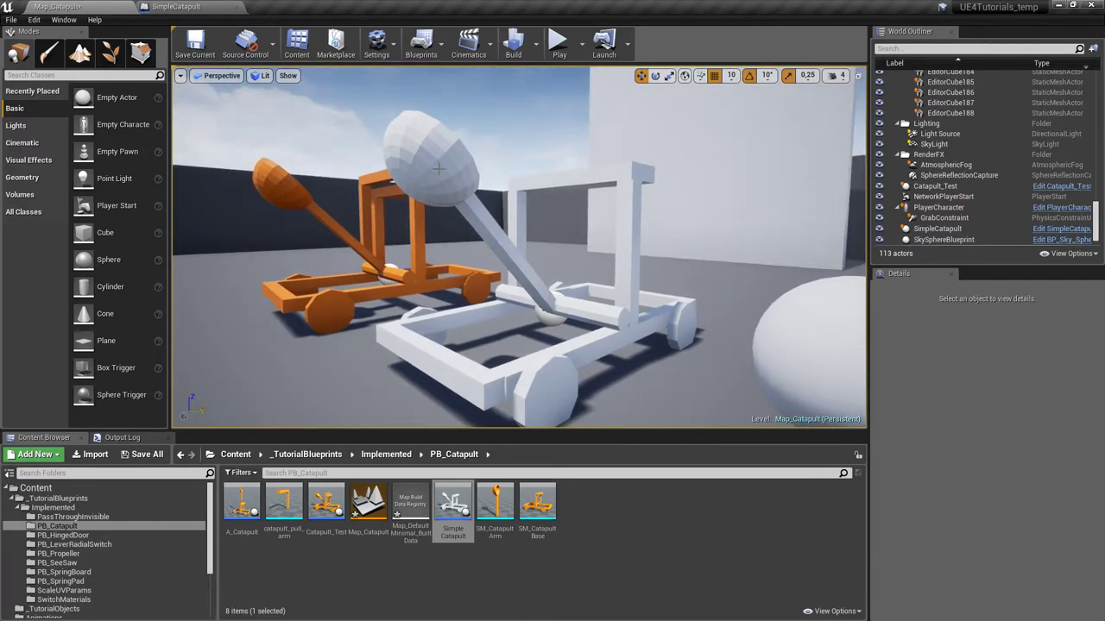
{"action": "left_click_drag", "start_coordinate": [547, 283], "coordinate": [451, 231]}
{"action": "right_click_drag", "start_coordinate": [475, 239], "coordinate": [495, 246]}
{"action": "mouse_move", "coordinate": [524, 294]}
{"action": "right_mouse_down"}
{"action": "mouse_move", "coordinate": [661, 365]}
{"action": "mouse_move", "coordinate": [670, 394]}
{"action": "right_mouse_up"}
{"action": "mouse_move", "coordinate": [609, 259]}
{"action": "right_mouse_down"}
{"action": "mouse_move", "coordinate": [611, 288]}
{"action": "mouse_move", "coordinate": [539, 338]}
{"action": "right_mouse_up"}
{"action": "right_click_drag", "start_coordinate": [612, 327], "coordinate": [500, 330]}
- Make room before the firing branch's Ready To Fire setter and add a Wake Rigid Body node for the Arm component
{"action": "left_click_drag", "start_coordinate": [578, 268], "coordinate": [698, 268]}
{"action": "left_click_drag", "start_coordinate": [64, 102], "coordinate": [574, 185]}
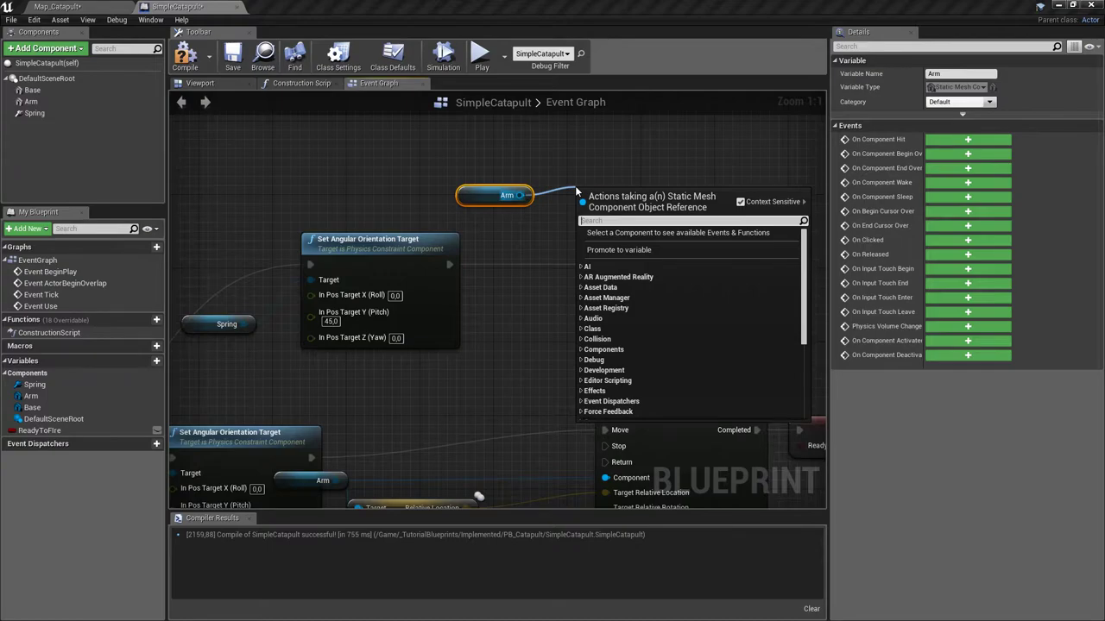
{"action": "type", "text": "wake"}
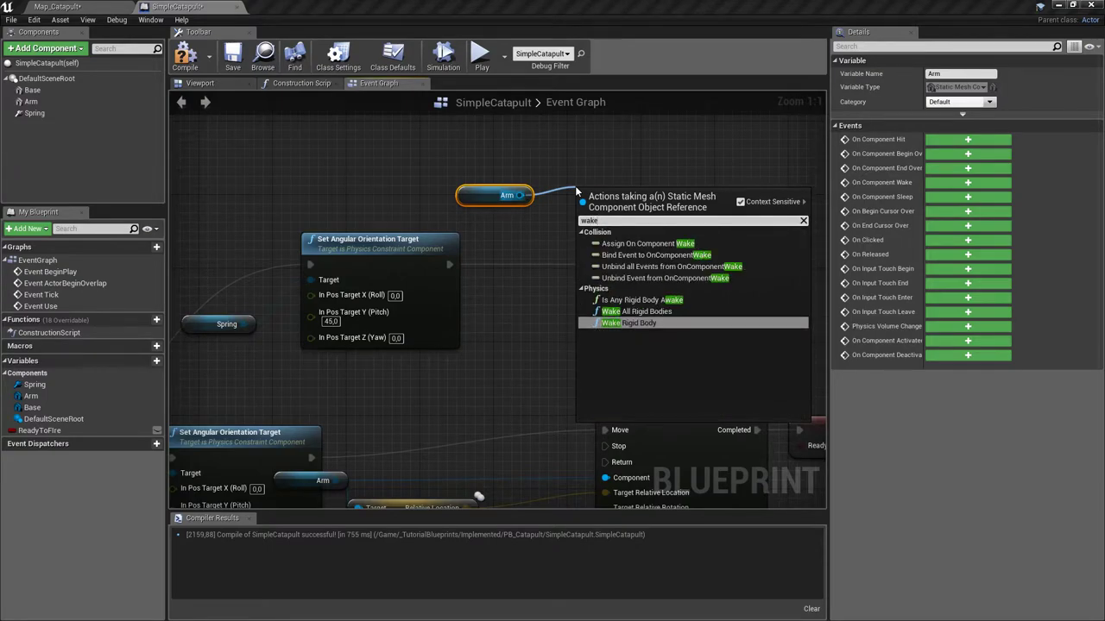
{"action": "key", "text": "Return"}
- Insert Wake Rigid Body between Set Angular Orientation Target and the Ready To Fire setter, align the nodes, and compile and save the Blueprint
{"action": "left_click_drag", "start_coordinate": [480, 200], "coordinate": [489, 329]}
{"action": "left_click_drag", "start_coordinate": [636, 199], "coordinate": [581, 256]}
{"action": "left_click_drag", "start_coordinate": [699, 264], "coordinate": [792, 265]}
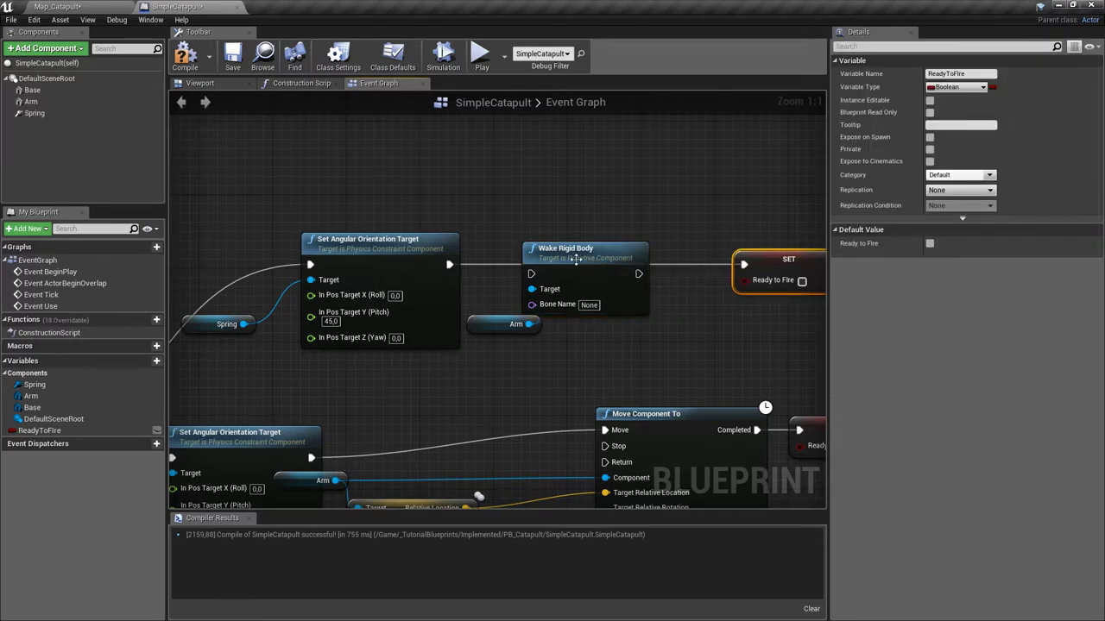
{"action": "left_click_drag", "start_coordinate": [576, 255], "coordinate": [621, 256]}
{"action": "left_click_drag", "start_coordinate": [432, 264], "coordinate": [466, 265]}
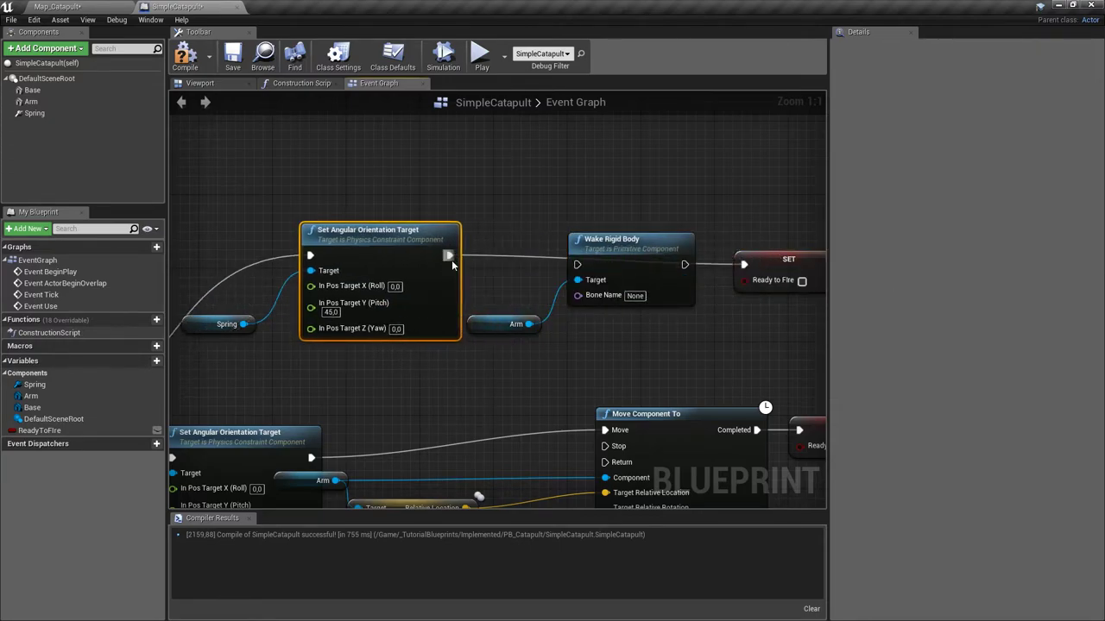
{"action": "right_click_drag", "start_coordinate": [684, 273], "coordinate": [530, 277]}
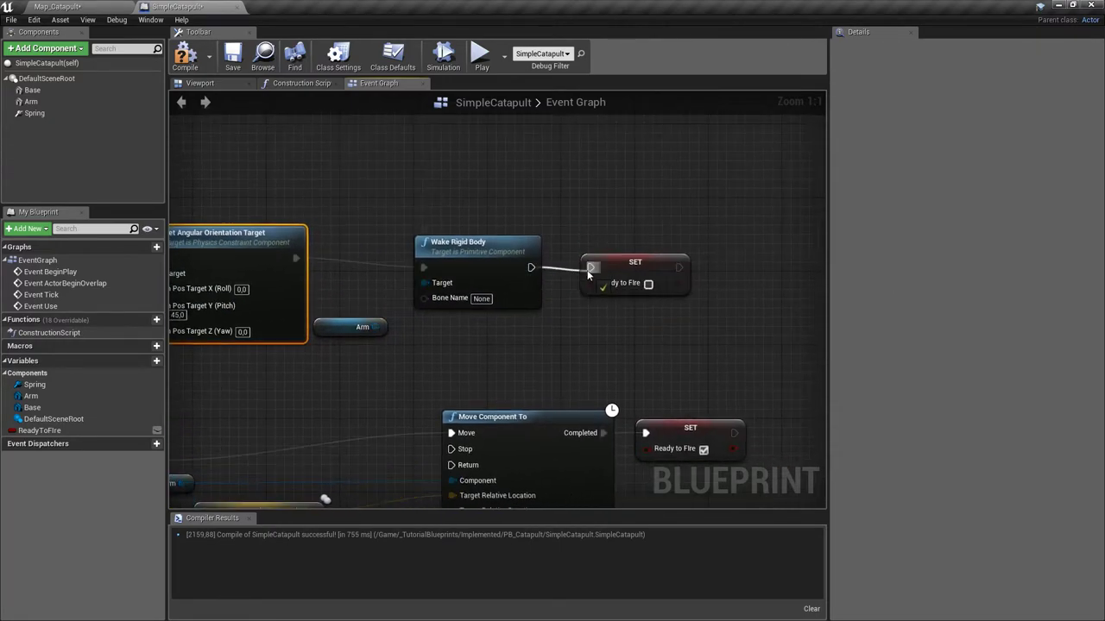
{"action": "right_click_drag", "start_coordinate": [471, 342], "coordinate": [592, 354]}
{"action": "left_click", "coordinate": [186, 60]}
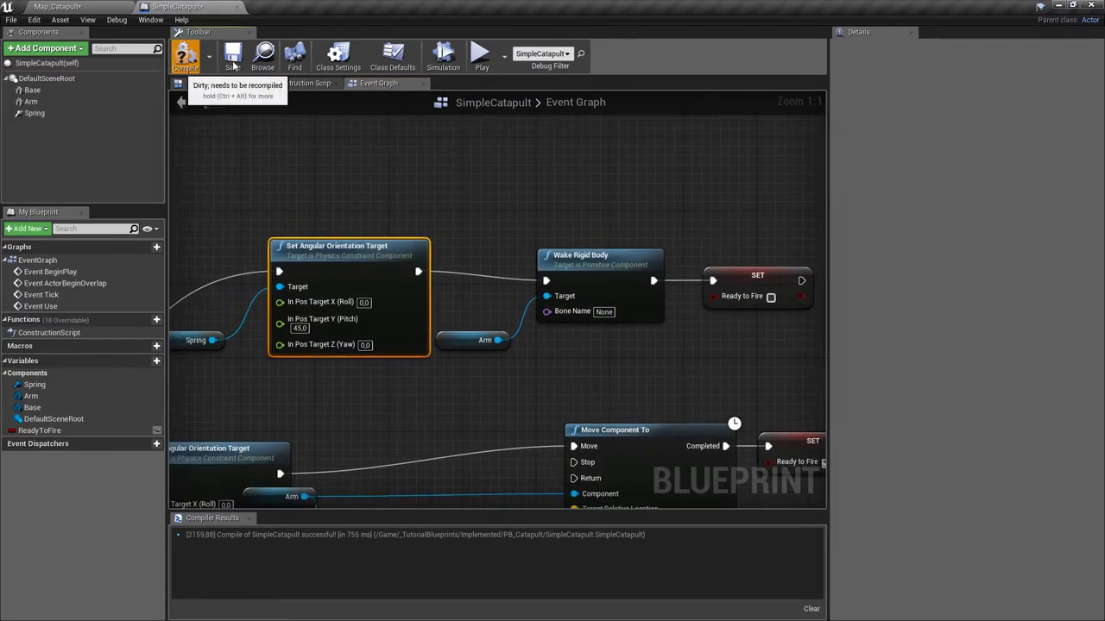
- Play Map_Catapult, load the white ball into the white catapult's pulled-back bucket and fire it at the block wall
{"action": "left_click", "coordinate": [74, 6]}
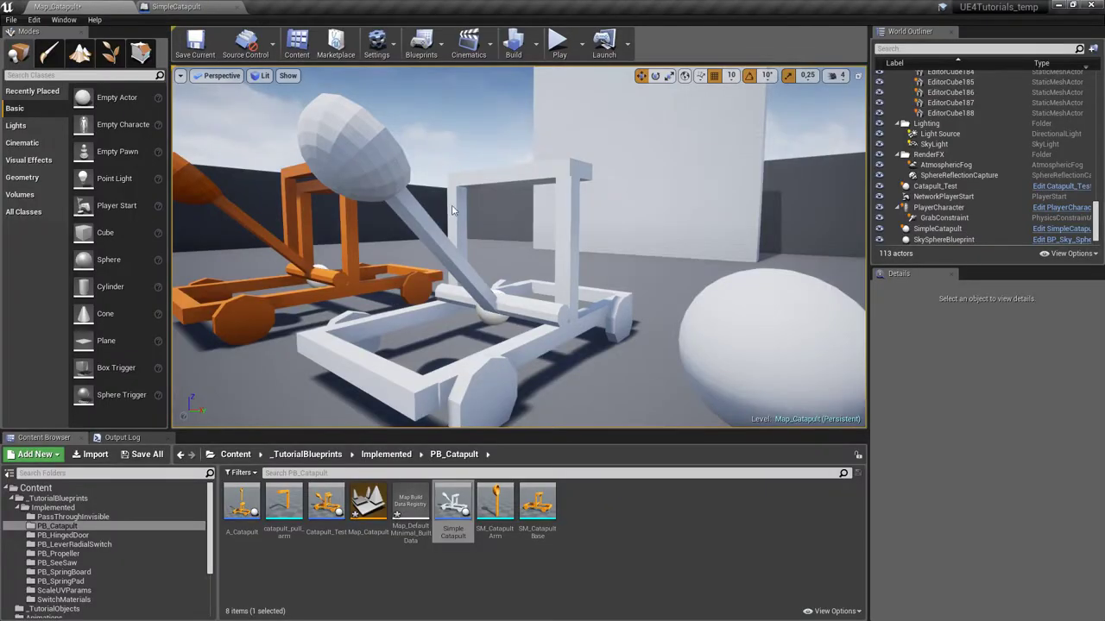
{"action": "left_click", "coordinate": [560, 43]}
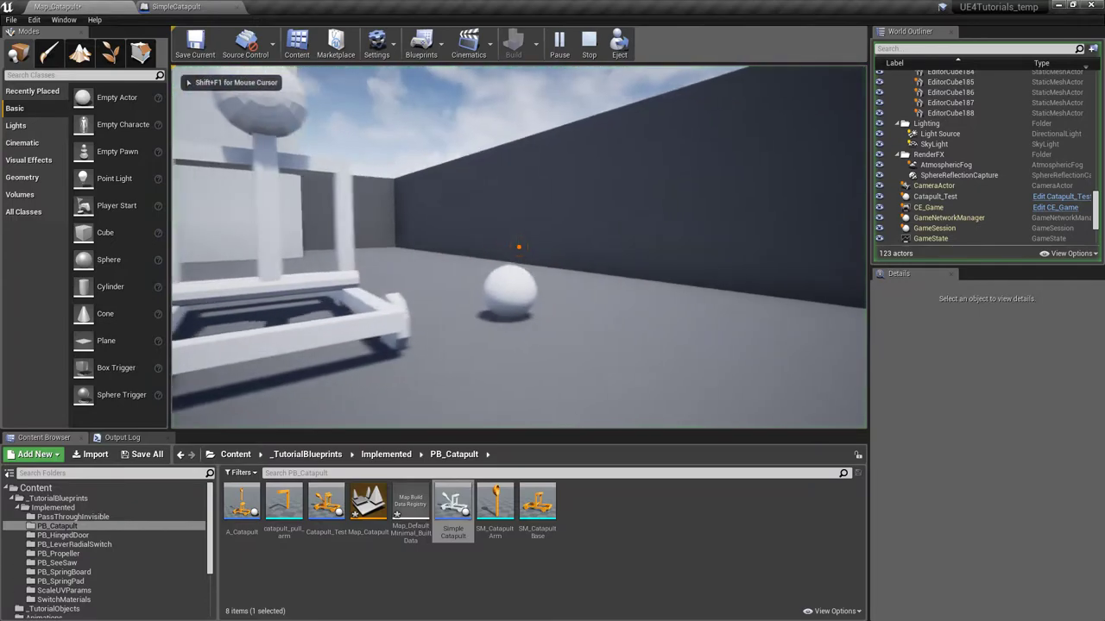
{"action": "key", "text": "w"}
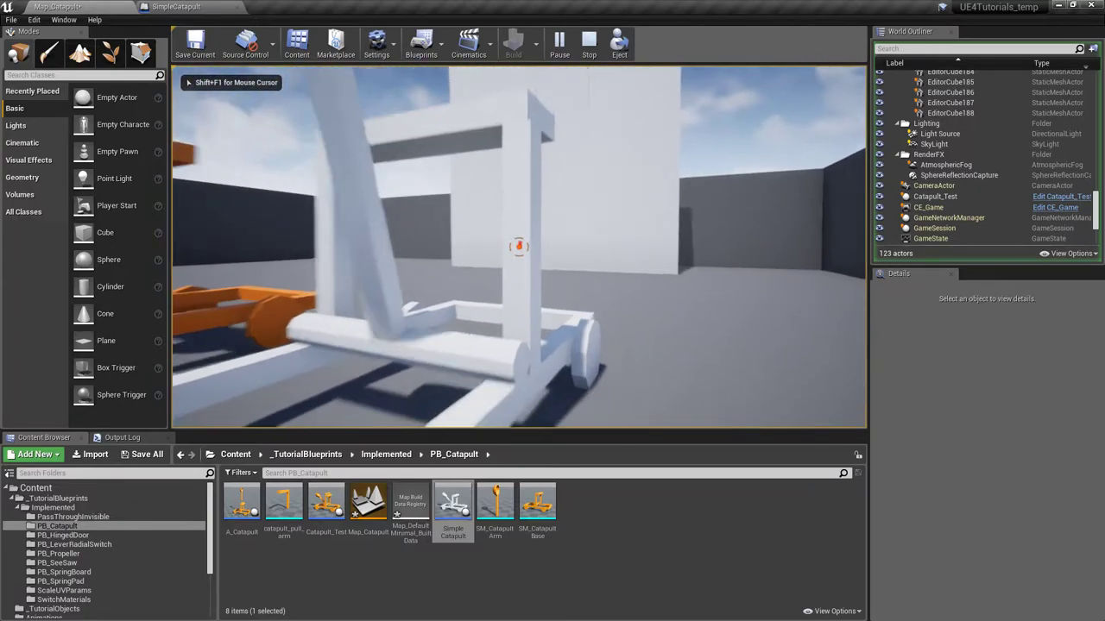
{"action": "key", "text": "s"}
{"action": "left_click", "coordinate": [518, 247]}
{"action": "key", "text": "a"}
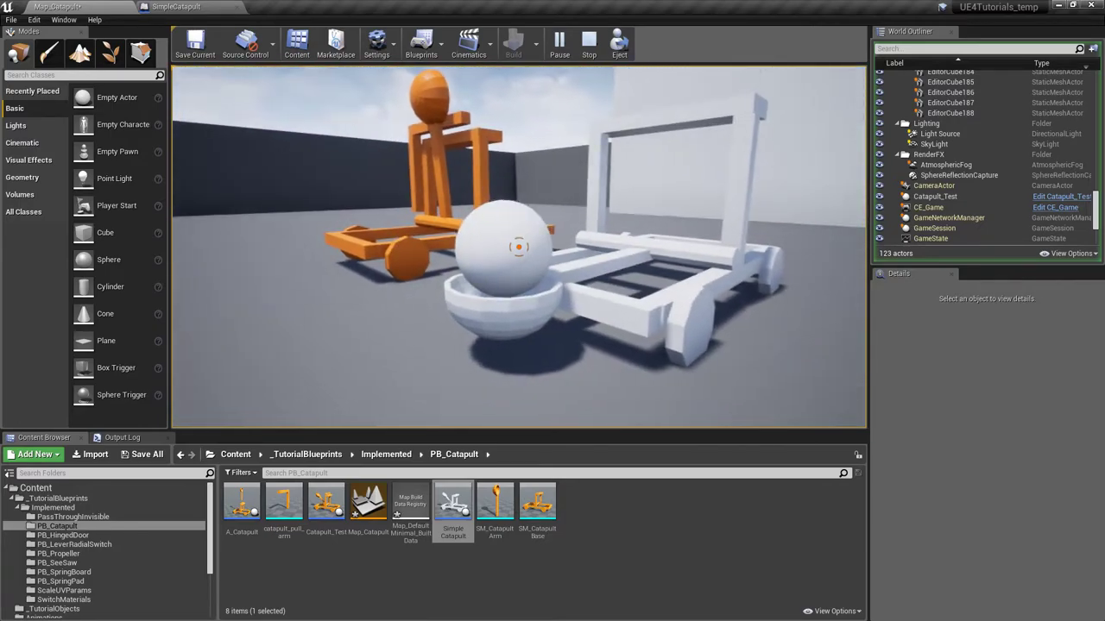
{"action": "key", "text": "d"}
{"action": "key", "text": "w"}
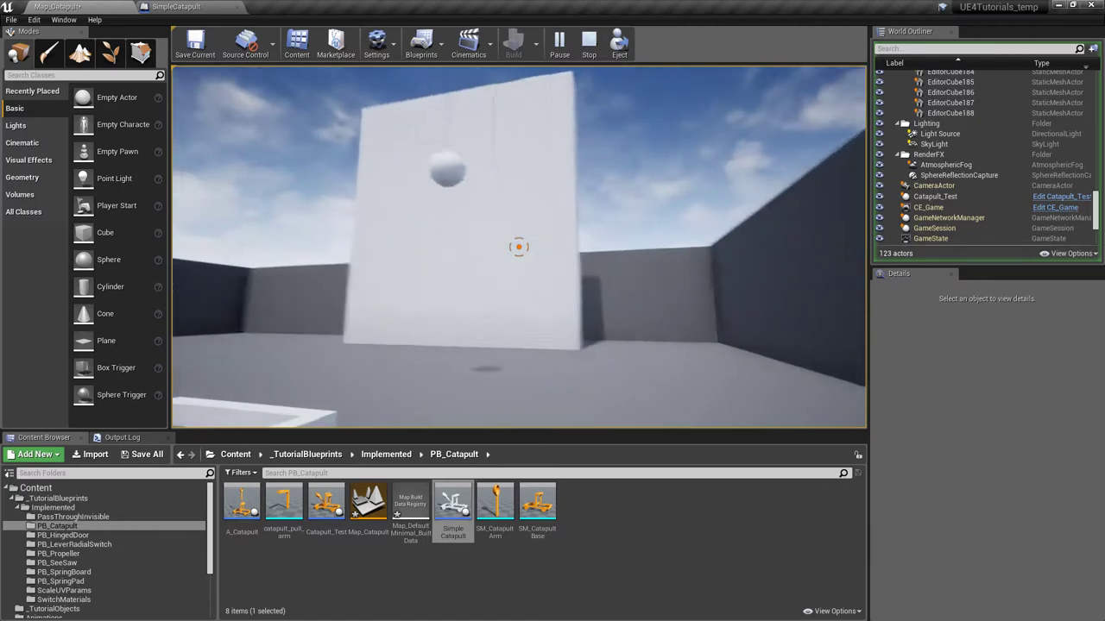
{"action": "key", "text": "s"}
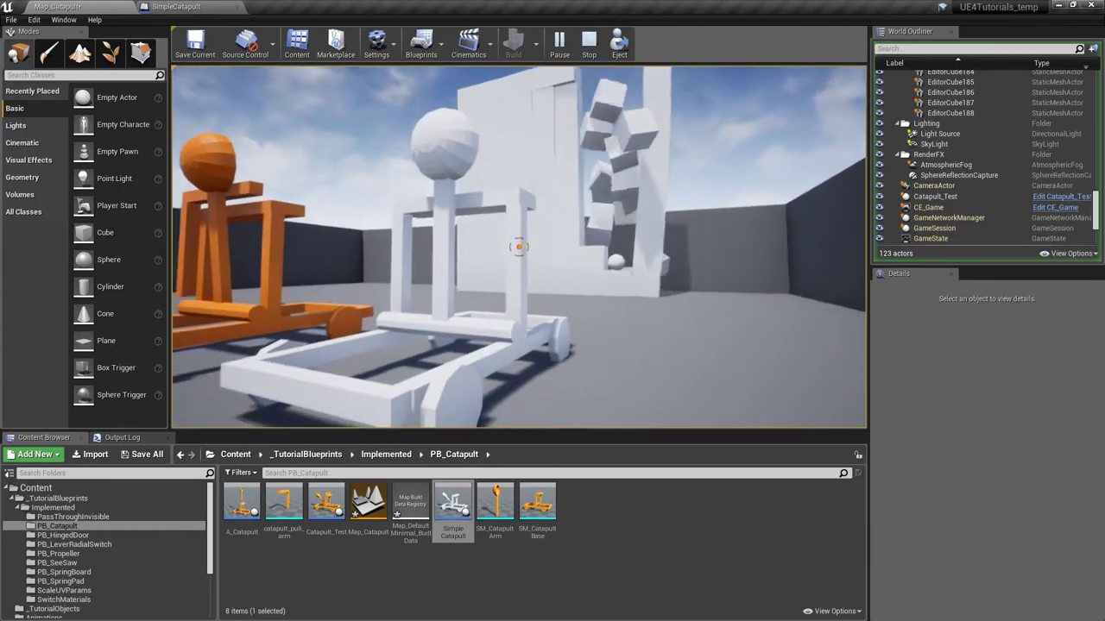
- Pull back the white catapult's arm again and fire another shot
{"action": "key", "text": "w"}
{"action": "left_click", "coordinate": [519, 247]}
{"action": "key", "text": "s"}
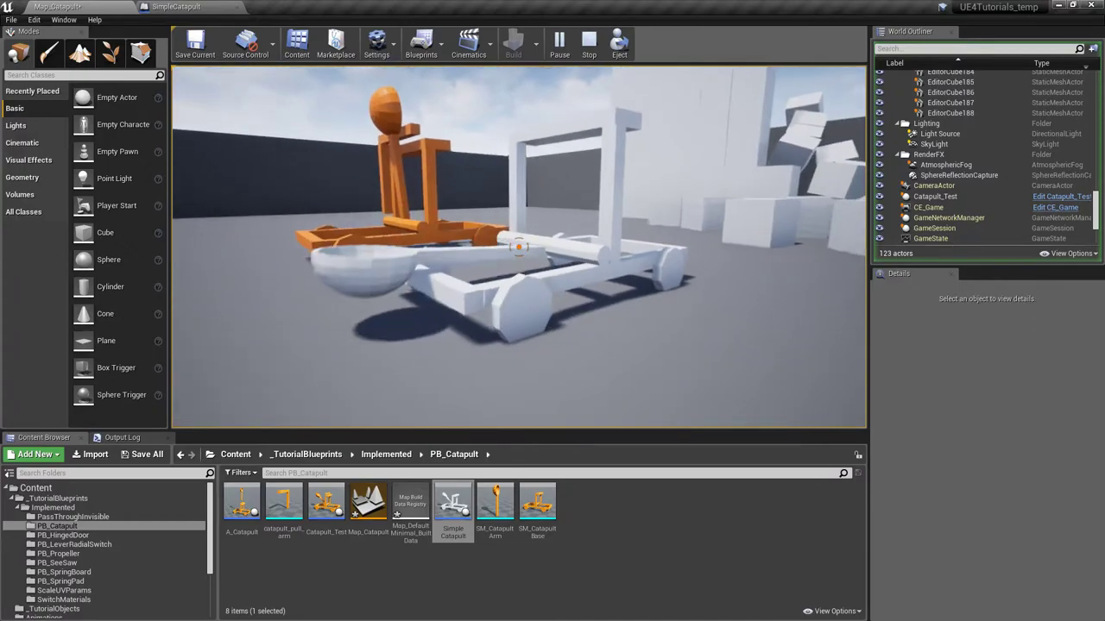
{"action": "key", "text": "w"}
{"action": "key", "text": "s"}
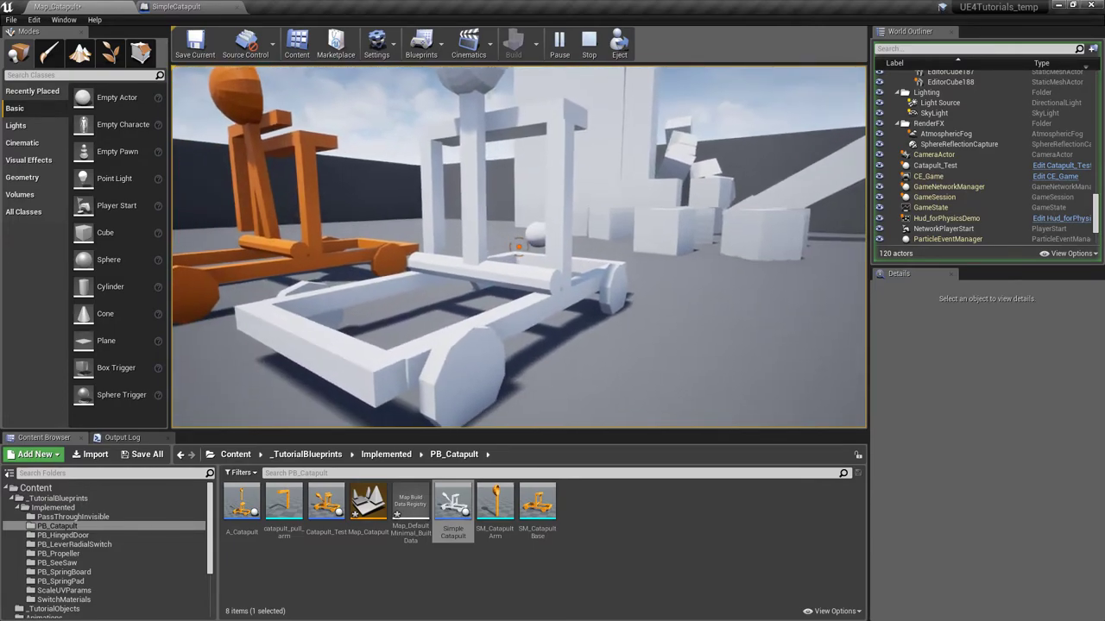
- Walk around both catapults to compare the orange one's separate pull arm with the white one, and end the play session
{"action": "key", "text": "d"}
{"action": "key", "text": "a"}
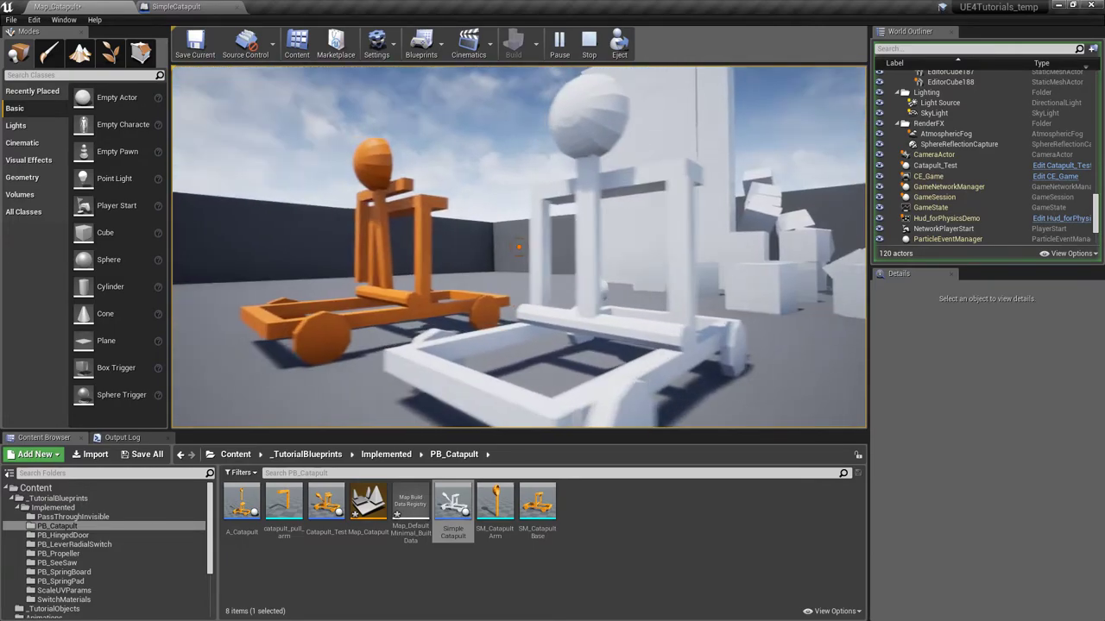
{"action": "key", "text": "w"}
{"action": "key", "text": "a"}
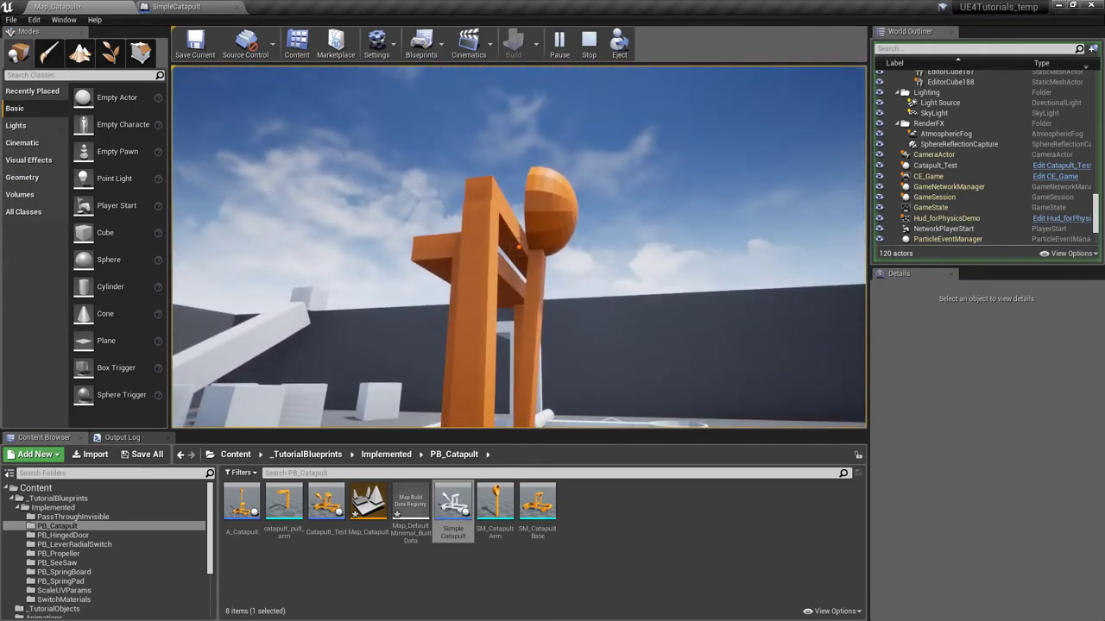
{"action": "key", "text": "d"}
{"action": "key", "text": "a"}
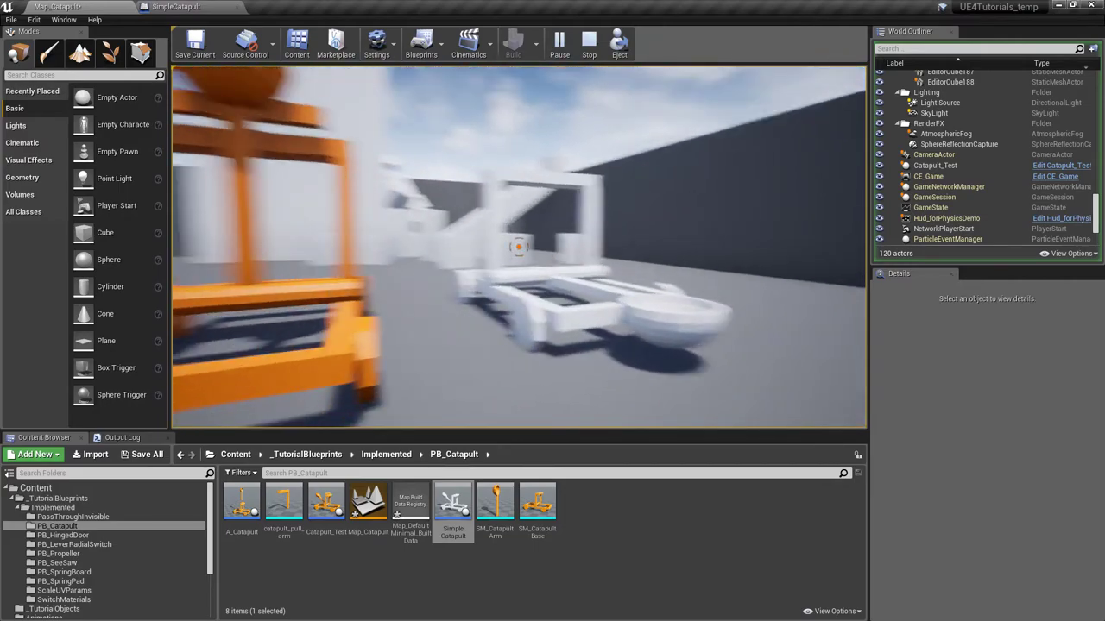
{"action": "key", "text": "Escape"}
{"action": "right_click_drag", "start_coordinate": [518, 250], "coordinate": [414, 250]}
- Add a Cube component named PullArm under DefaultSceneRoot in the SimpleCatapult Blueprint
{"action": "left_click", "coordinate": [184, 6]}
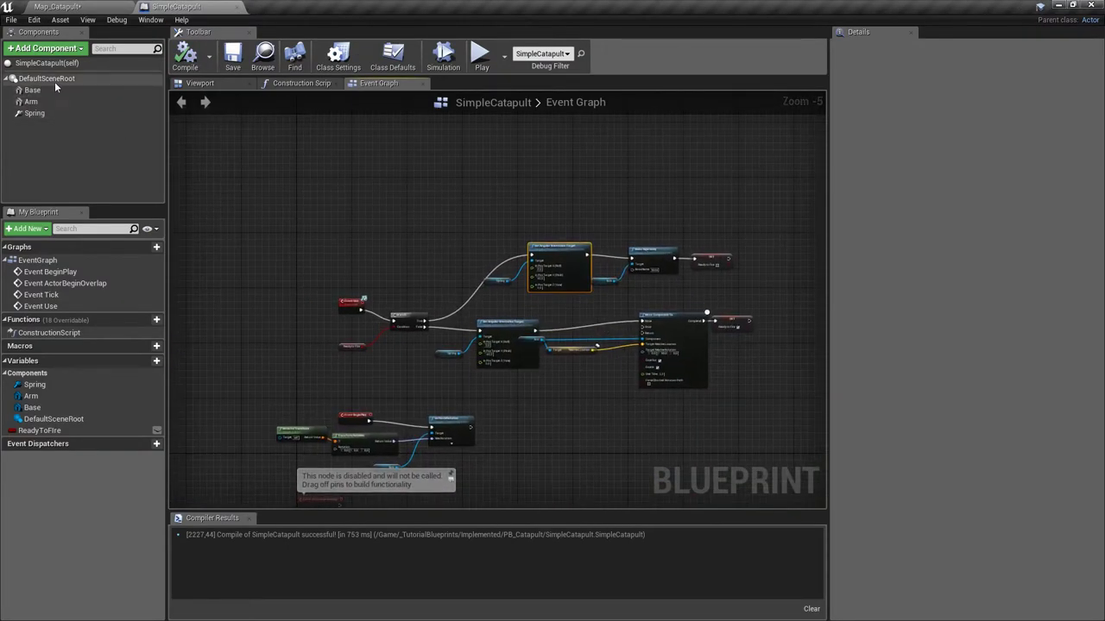
{"action": "left_click", "coordinate": [55, 79]}
{"action": "left_click", "coordinate": [64, 49]}
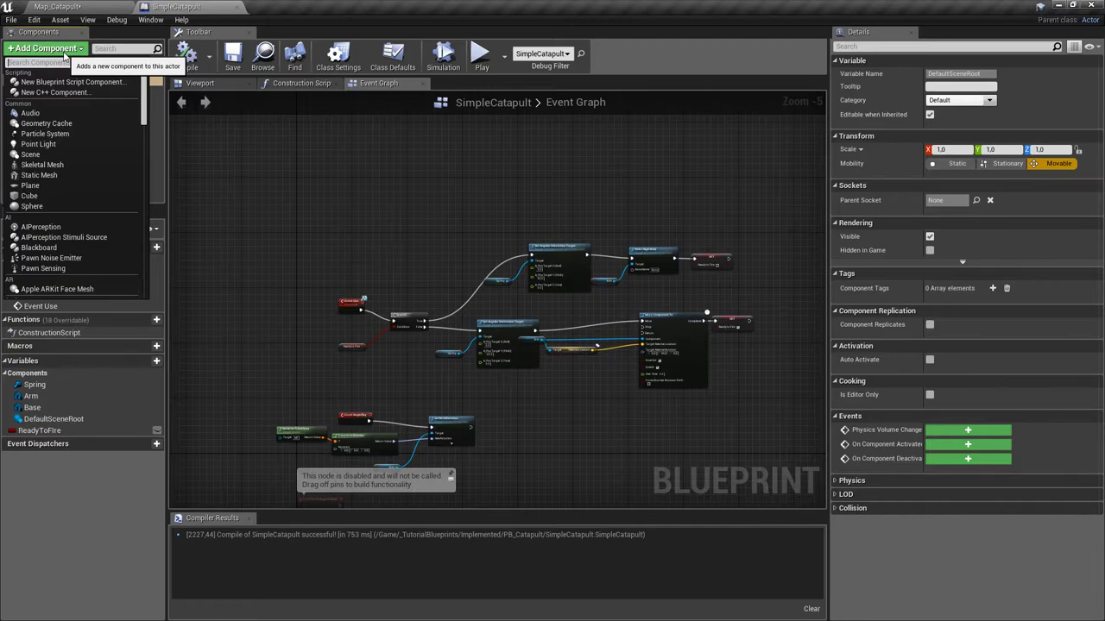
{"action": "type", "text": "cube"}
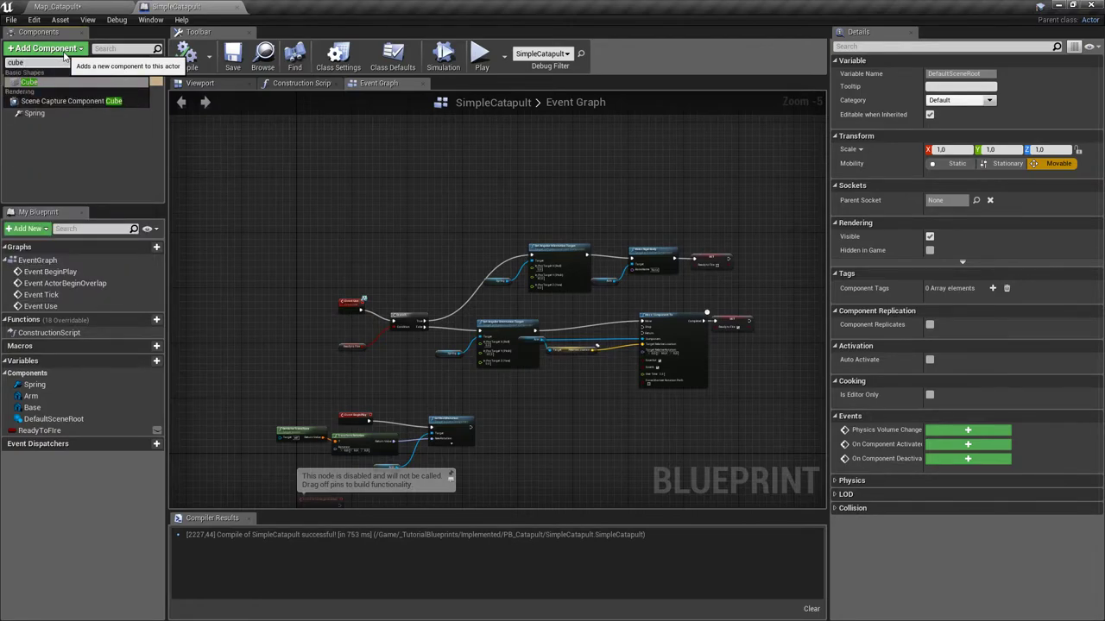
{"action": "left_click", "coordinate": [65, 82]}
{"action": "key", "text": "BackSpace"}
{"action": "type", "text": "PullArm"}
{"action": "key", "text": "Return"}
- Assign the catapult_pull_arm static mesh to the PullArm component
{"action": "left_click", "coordinate": [1017, 275]}
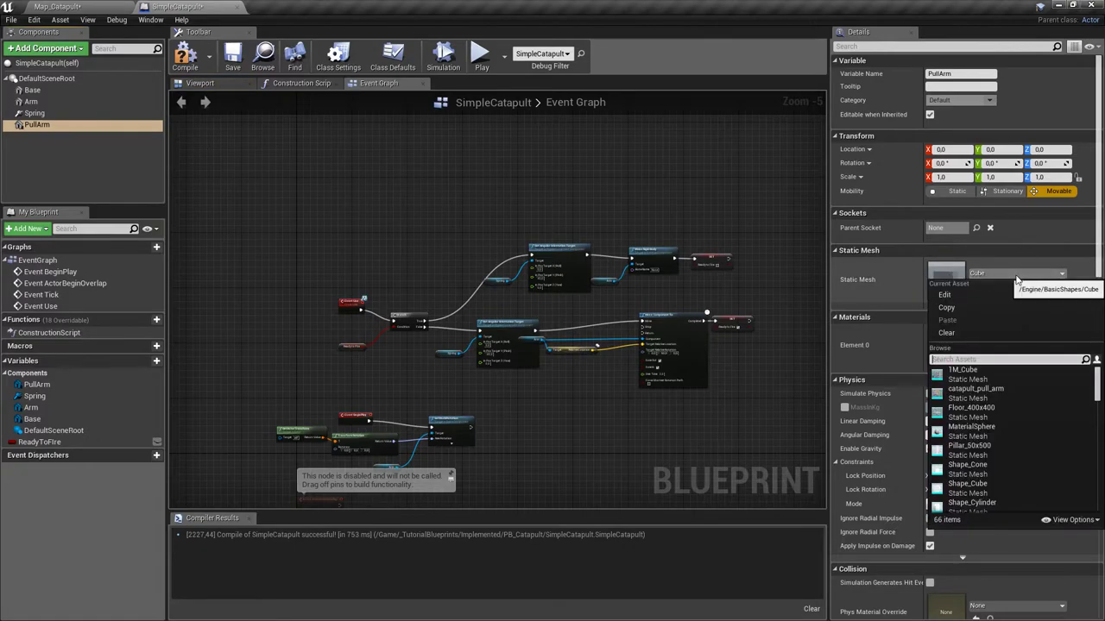
{"action": "type", "text": "pull ar"}
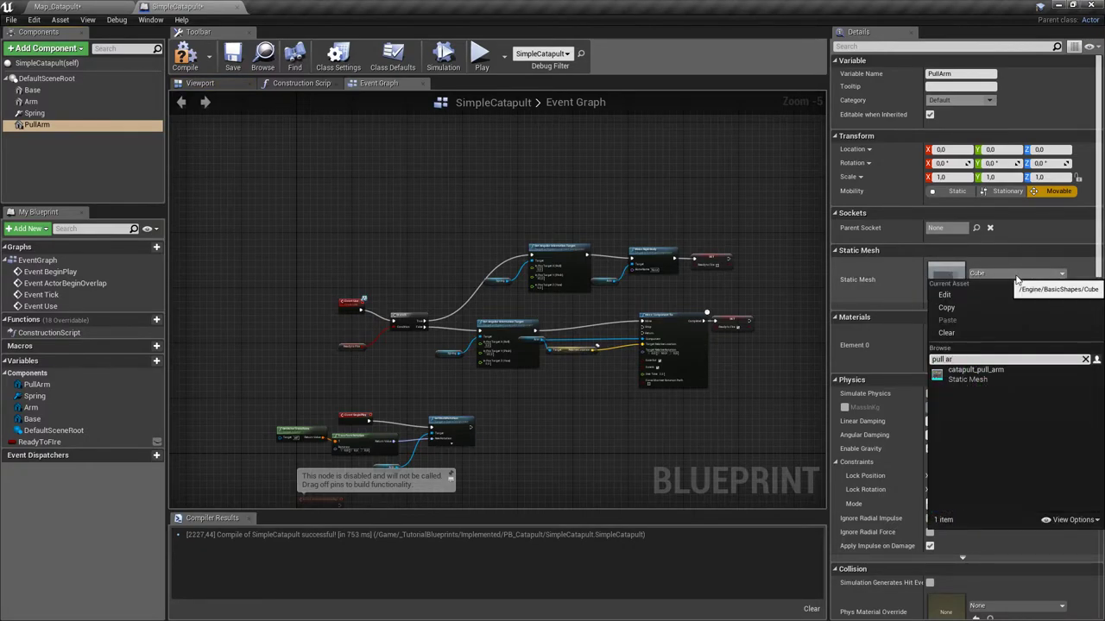
{"action": "left_click", "coordinate": [987, 371]}
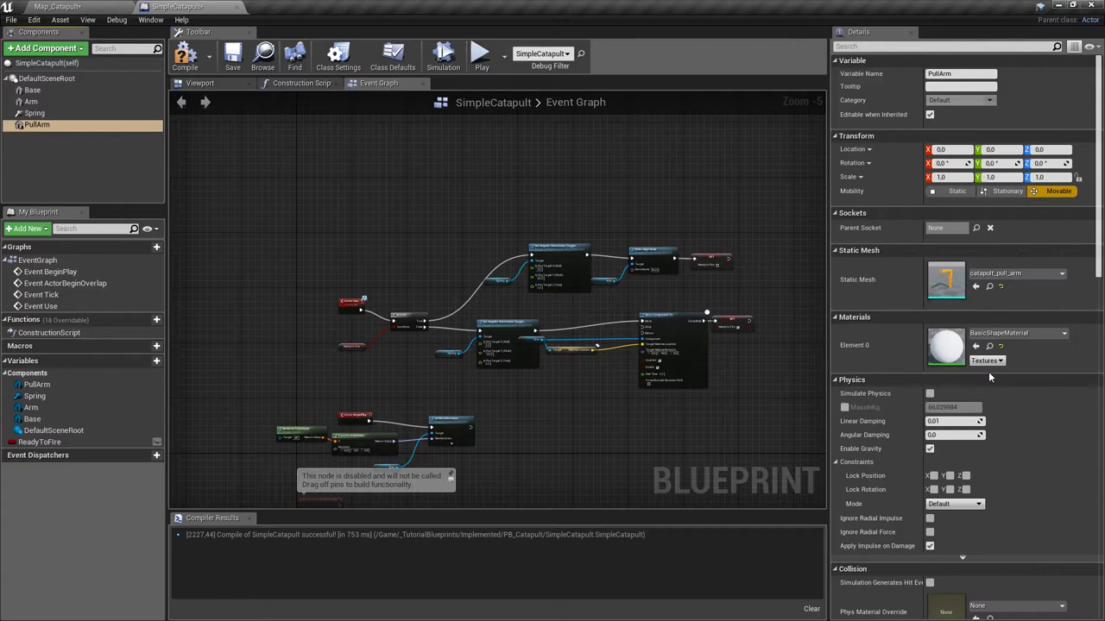
- Move PullArm along Y to -150 in the Blueprint's 3D view, onto the side of the catapult frame
{"action": "left_click", "coordinate": [226, 83]}
{"action": "right_click_drag", "start_coordinate": [415, 259], "coordinate": [621, 259]}
{"action": "right_click_drag", "start_coordinate": [414, 292], "coordinate": [351, 293]}
{"action": "key", "text": "w"}
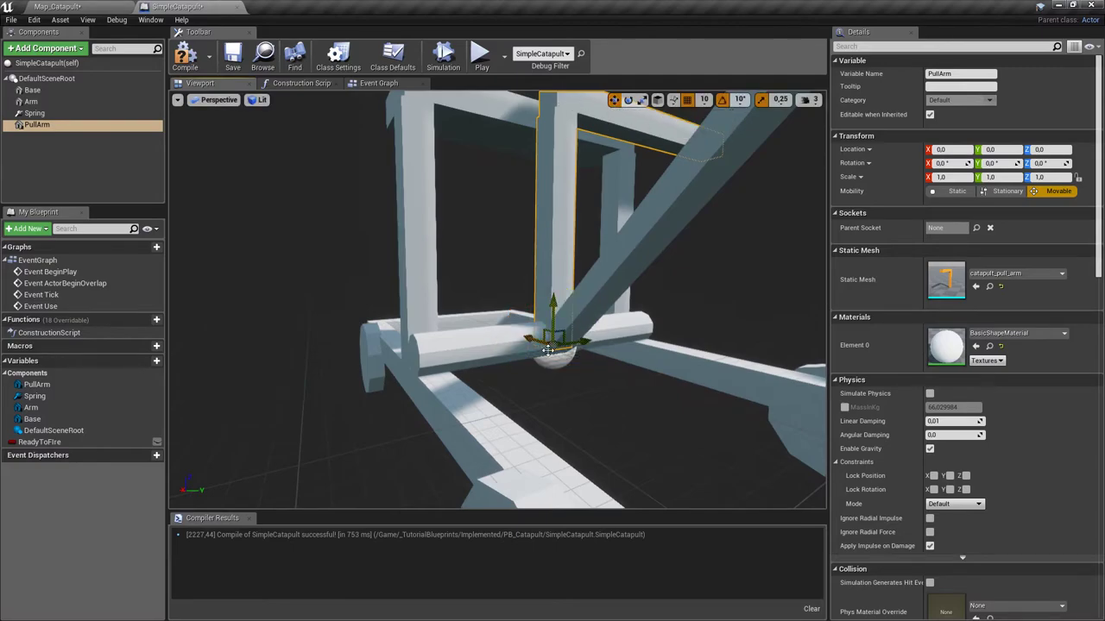
{"action": "left_click_drag", "start_coordinate": [587, 343], "coordinate": [291, 367]}
{"action": "right_click_drag", "start_coordinate": [292, 366], "coordinate": [379, 433]}
{"action": "right_click_drag", "start_coordinate": [423, 259], "coordinate": [598, 149]}
- Try rotating PullArm 90° about Y to check it against the frame, and undo the rotation
{"action": "left_click", "coordinate": [627, 99]}
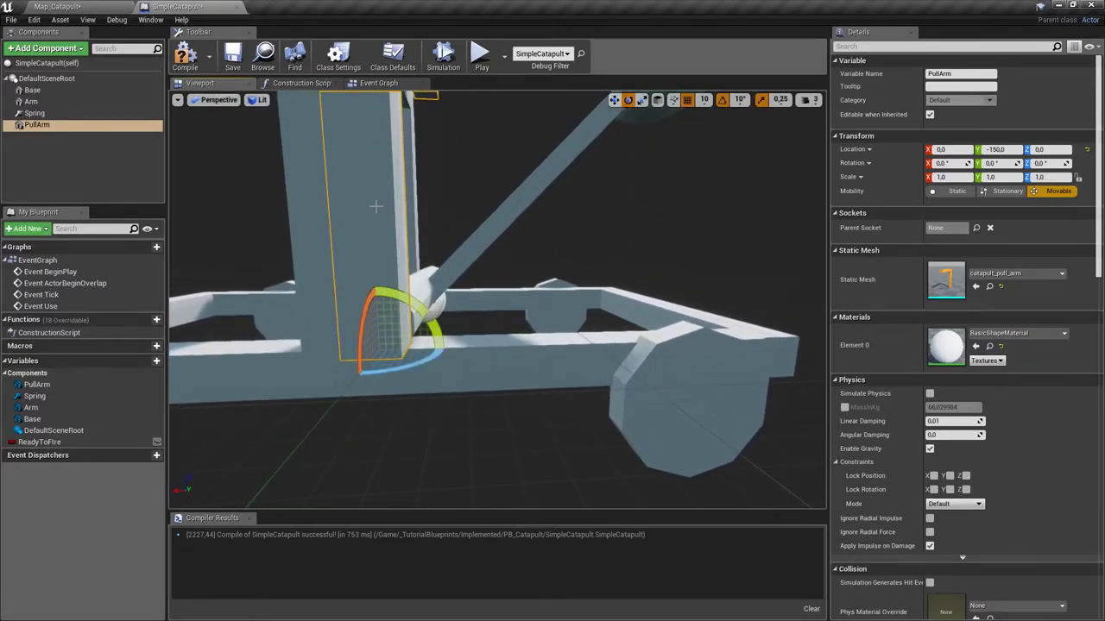
{"action": "left_click_drag", "start_coordinate": [406, 298], "coordinate": [430, 311]}
{"action": "right_click_drag", "start_coordinate": [431, 313], "coordinate": [519, 277]}
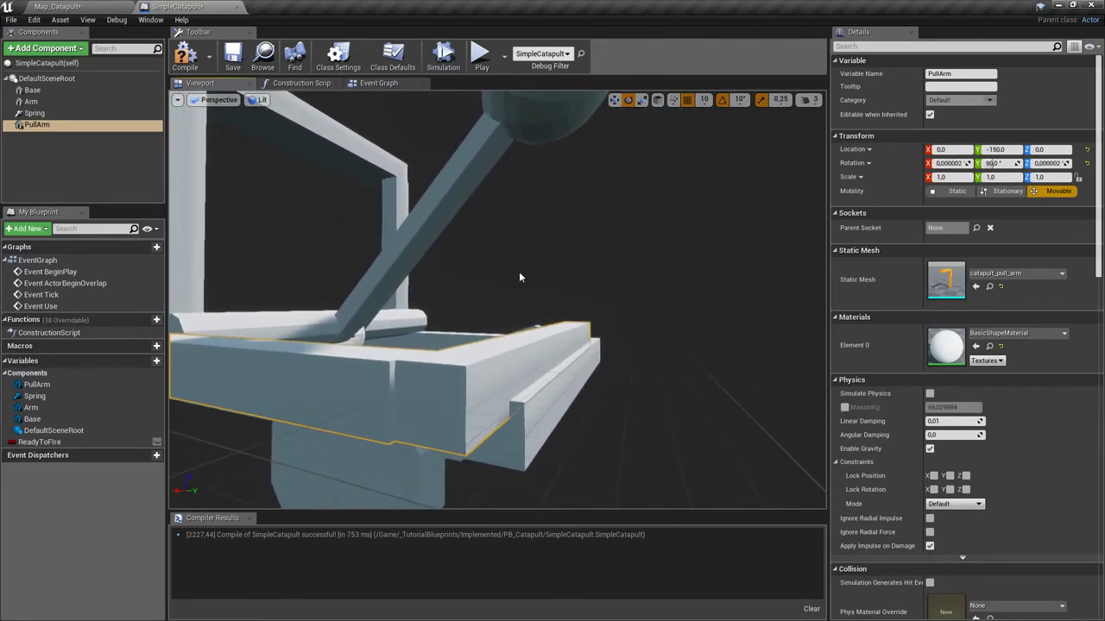
{"action": "right_click_drag", "start_coordinate": [570, 412], "coordinate": [410, 373]}
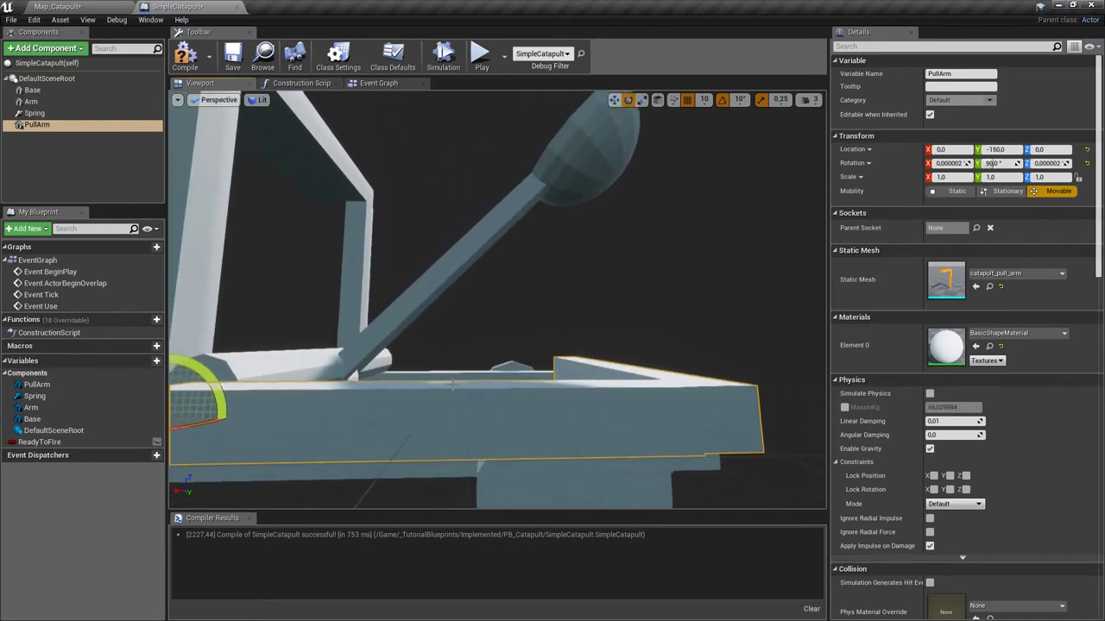
{"action": "key", "text": "ctrl+z"}
- Raise PullArm to a Z location of 20
{"action": "scroll", "coordinate": [410, 374], "scroll_direction": "up", "scroll_amount": 3}
{"action": "left_click", "coordinate": [412, 370]}
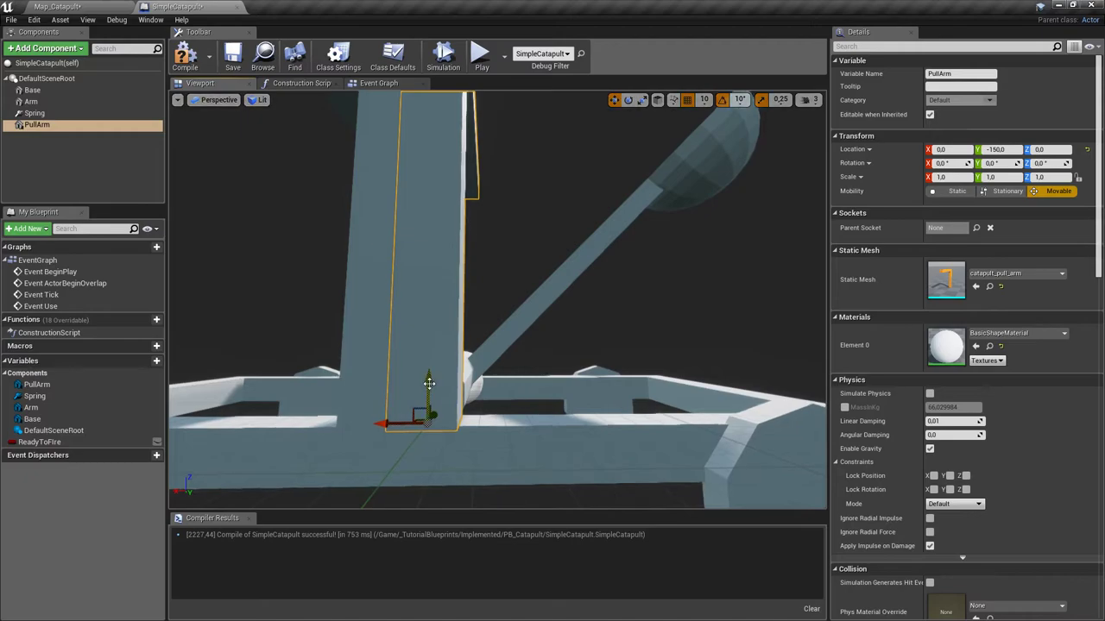
{"action": "right_click_drag", "start_coordinate": [431, 339], "coordinate": [258, 393]}
- Test the raised PullArm's swing by rotating it down towards the bucket side, and undo the rotation
{"action": "key", "text": "e"}
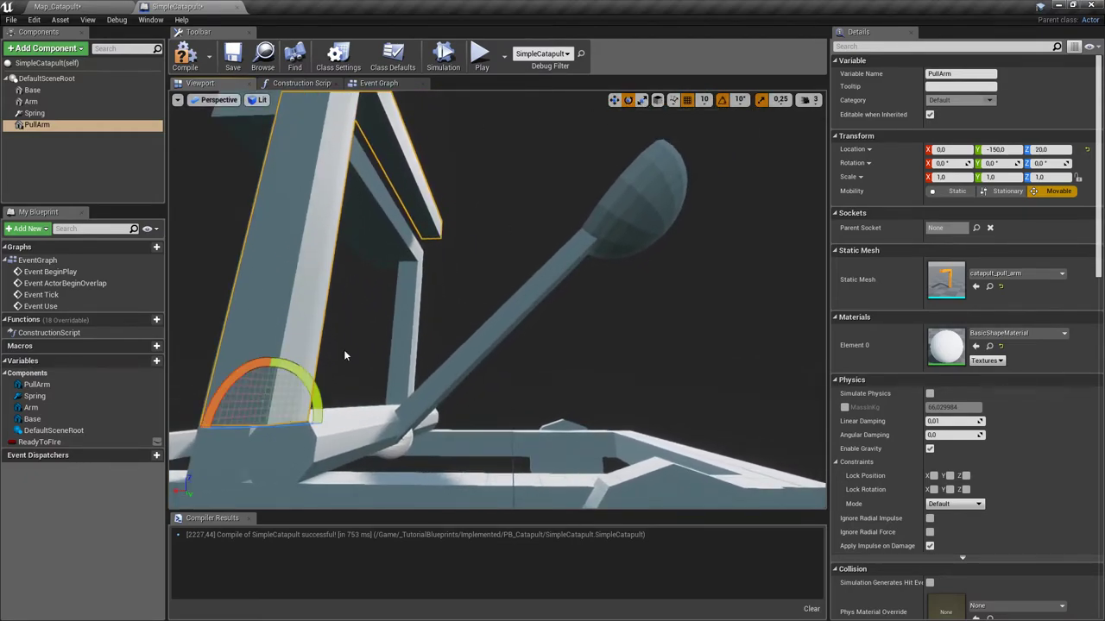
{"action": "left_click_drag", "start_coordinate": [302, 378], "coordinate": [342, 369]}
{"action": "right_click_drag", "start_coordinate": [342, 369], "coordinate": [476, 323]}
{"action": "key", "text": "ctrl+z"}
{"action": "key", "text": "ctrl+z"}
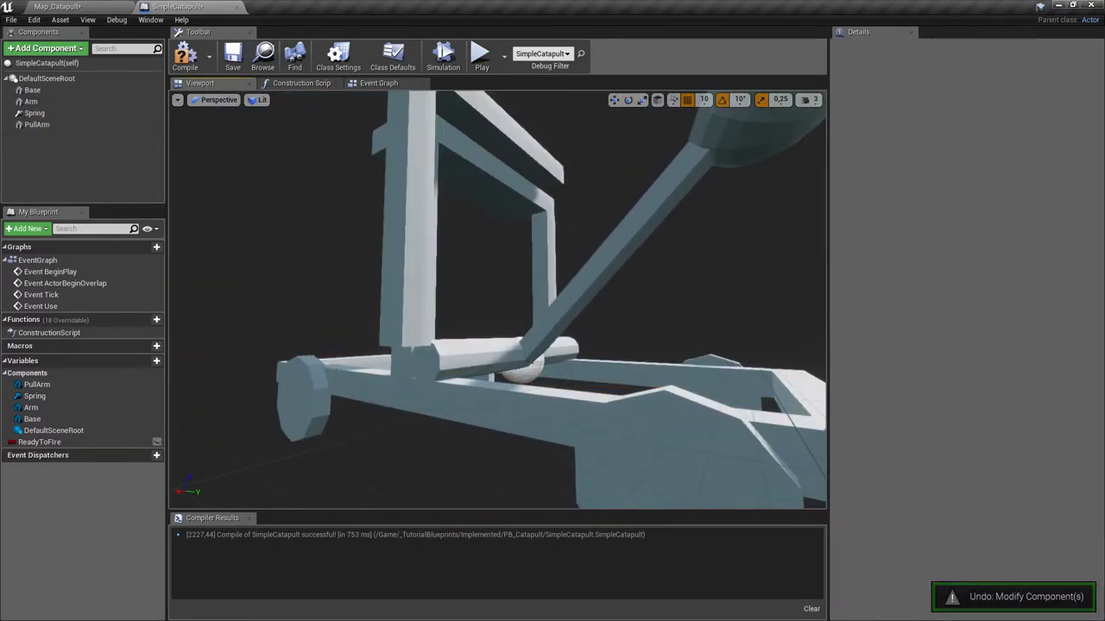
{"action": "scroll", "coordinate": [472, 345], "scroll_direction": "up", "scroll_amount": 1}
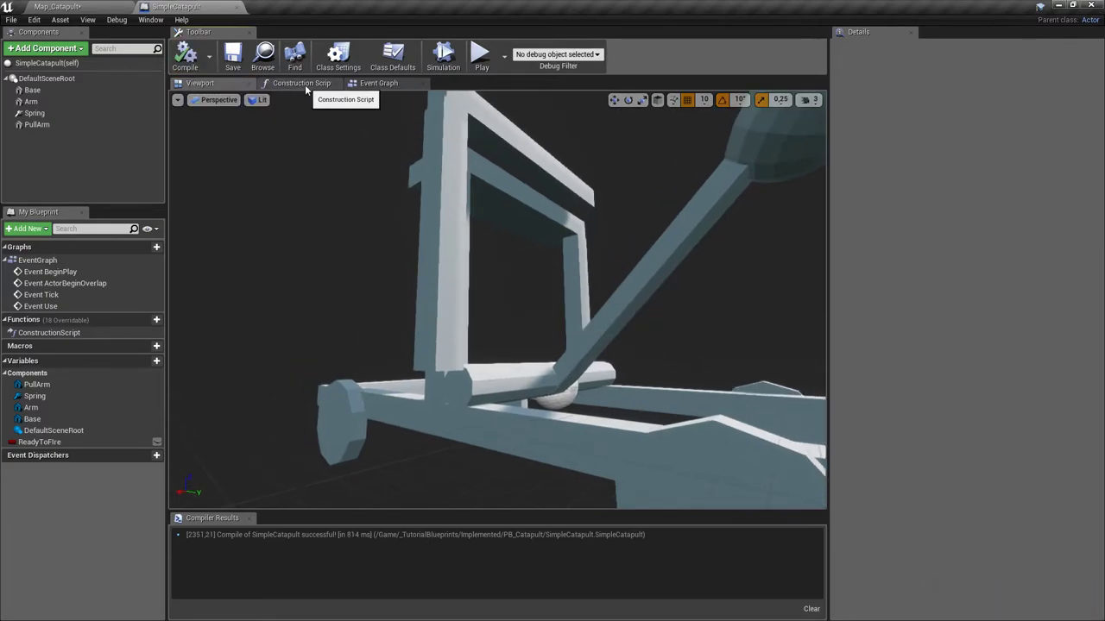
- Delete the Arm reference and its Relative Location node feeding Move Component To in the Event Graph
{"action": "left_click", "coordinate": [312, 84]}
{"action": "left_click", "coordinate": [376, 83]}
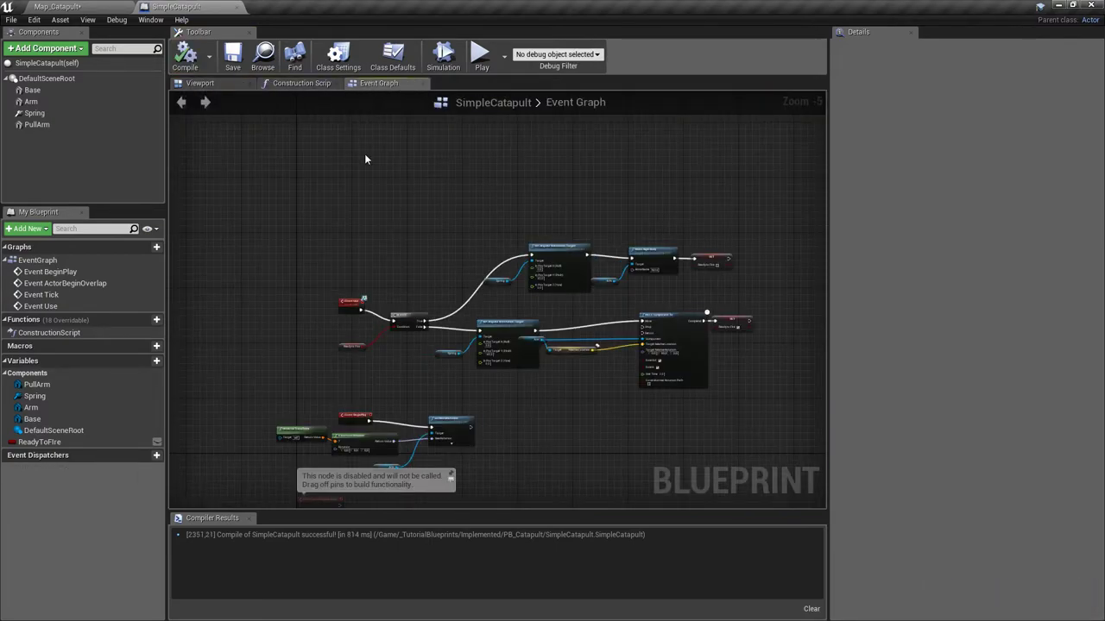
{"action": "scroll", "coordinate": [366, 148], "scroll_direction": "up", "scroll_amount": 4}
{"action": "right_click_drag", "start_coordinate": [385, 294], "coordinate": [282, 218]}
{"action": "right_click_drag", "start_coordinate": [427, 301], "coordinate": [352, 302]}
{"action": "right_click_drag", "start_coordinate": [552, 296], "coordinate": [470, 314]}
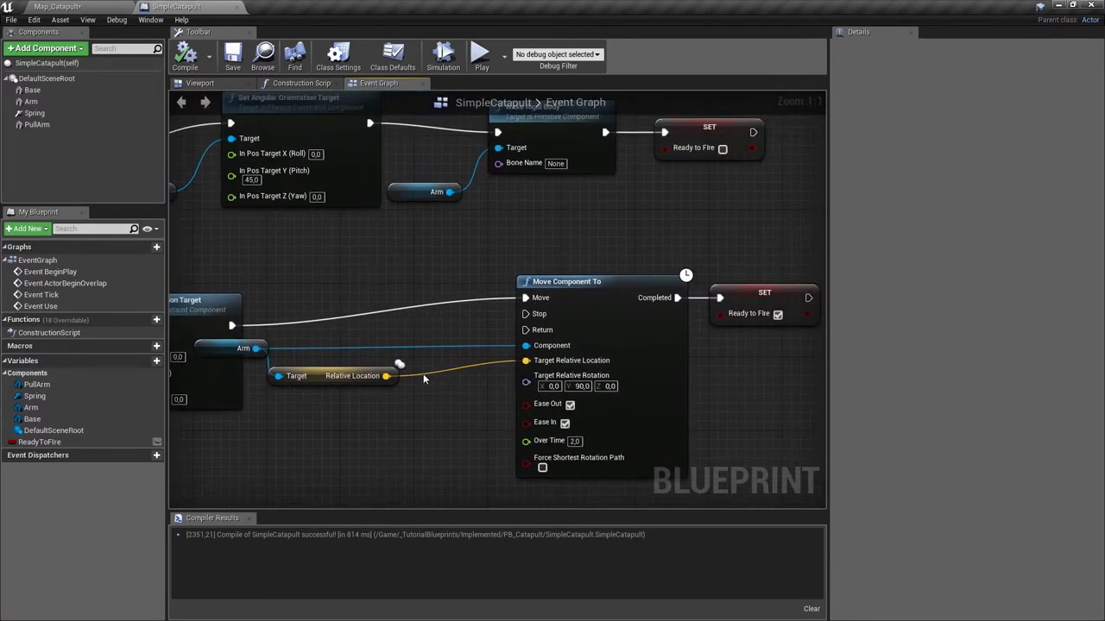
{"action": "right_click_drag", "start_coordinate": [423, 378], "coordinate": [490, 350]}
{"action": "left_click_drag", "start_coordinate": [320, 304], "coordinate": [483, 410]}
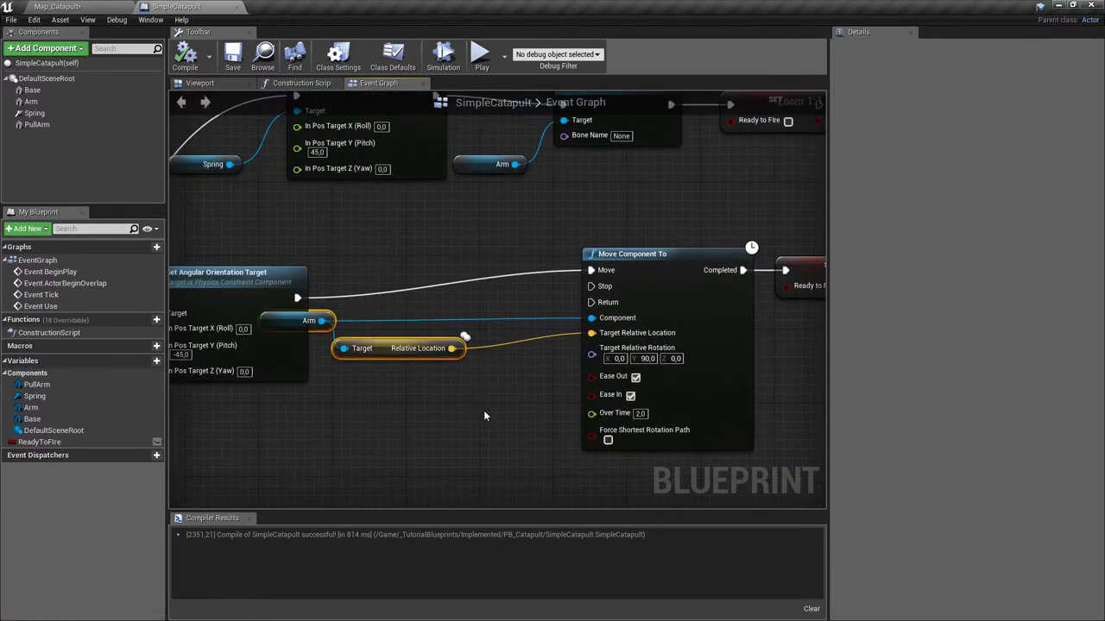
{"action": "key", "text": "Delete"}
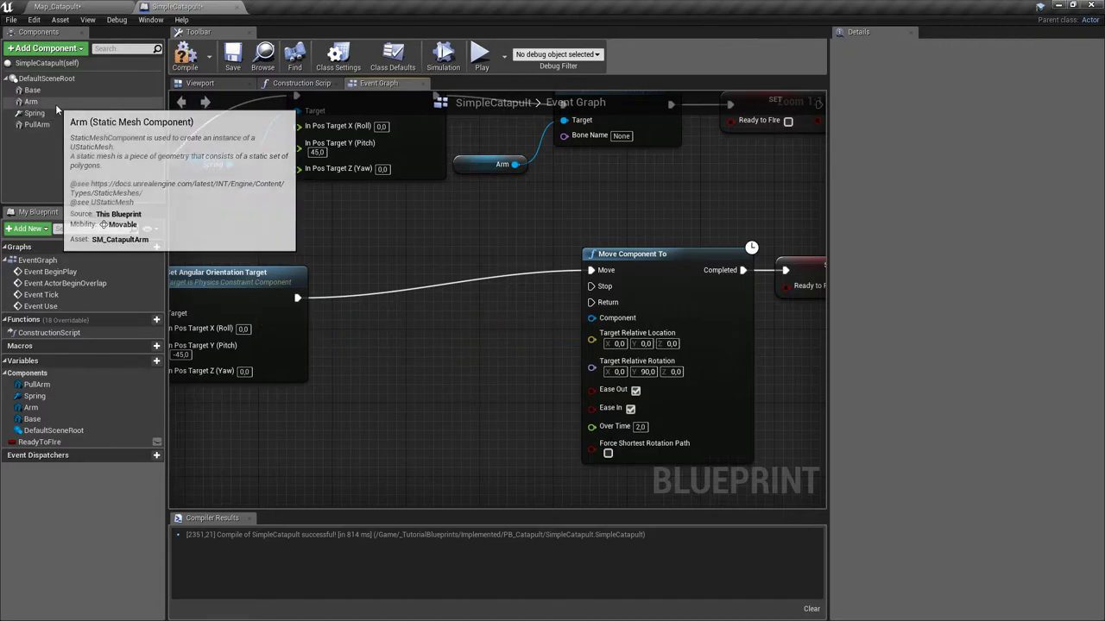
- Wire a PullArm reference into Move Component To's Component input and its Relative Location into Target Relative Location
{"action": "left_click", "coordinate": [36, 124]}
{"action": "left_click_drag", "start_coordinate": [37, 124], "coordinate": [596, 329]}
{"action": "left_click_drag", "start_coordinate": [419, 363], "coordinate": [458, 414]}
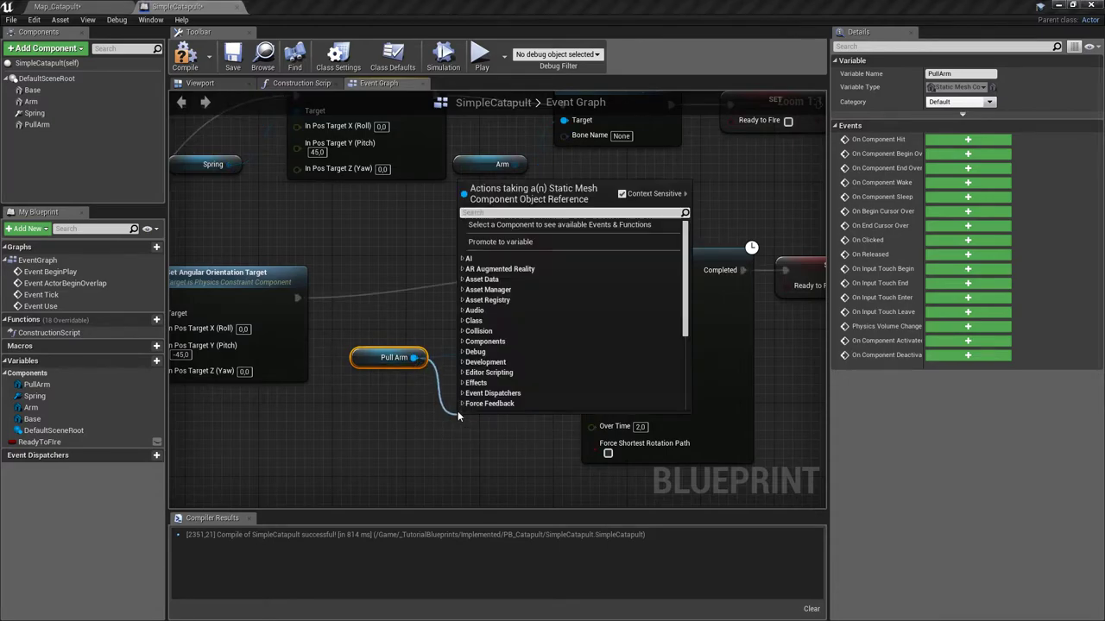
{"action": "type", "text": "get rel"}
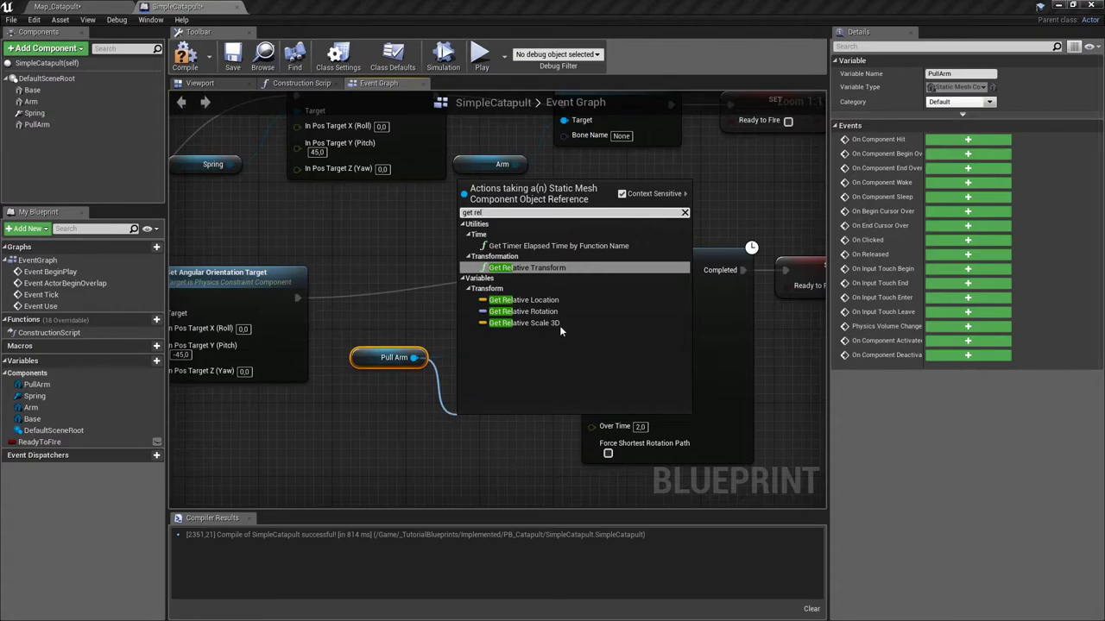
{"action": "left_click", "coordinate": [568, 298]}
{"action": "left_click_drag", "start_coordinate": [496, 431], "coordinate": [423, 394]}
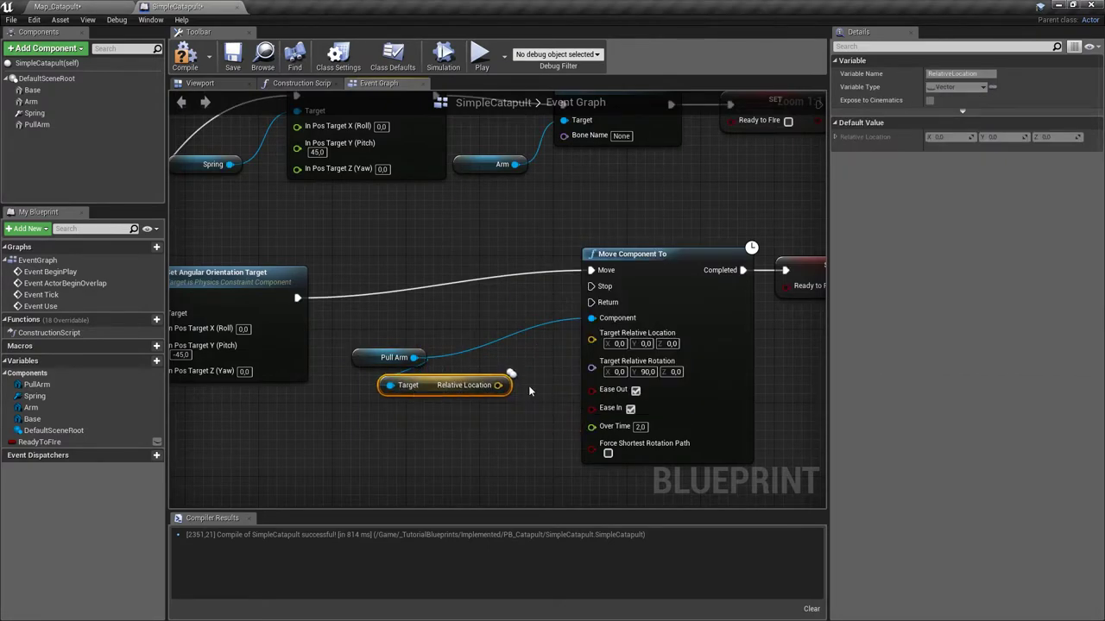
{"action": "left_click_drag", "start_coordinate": [497, 385], "coordinate": [593, 338]}
{"action": "right_click_drag", "start_coordinate": [573, 406], "coordinate": [507, 395]}
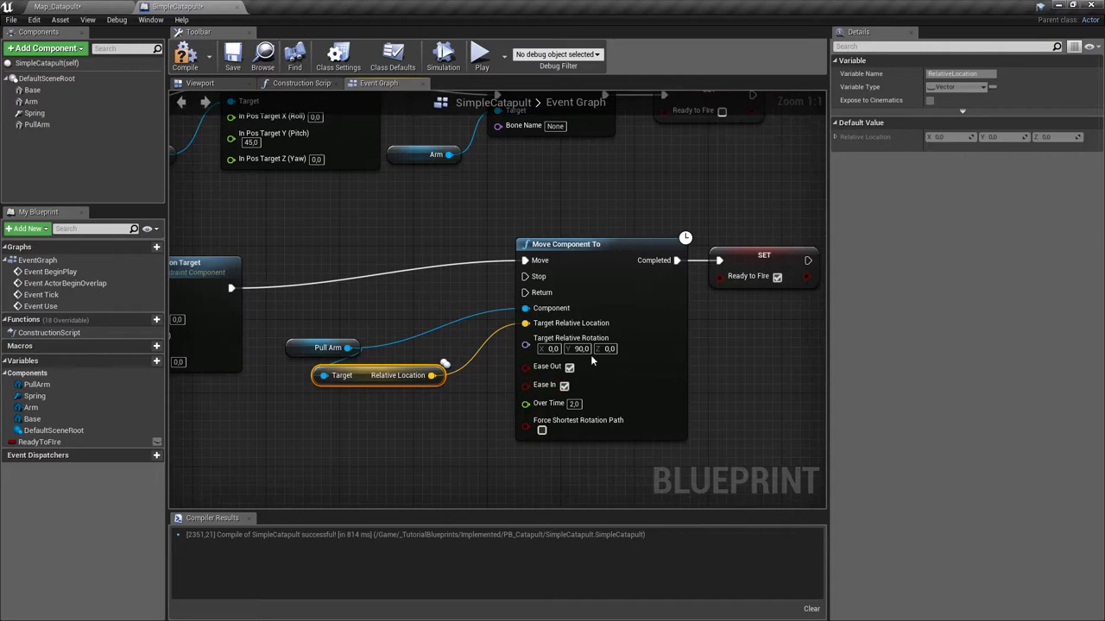
- Try rotating PullArm to a 90° pitch in the viewport to check the target rotation, and undo the rotation
{"action": "left_click", "coordinate": [222, 81]}
{"action": "right_click_drag", "start_coordinate": [466, 217], "coordinate": [422, 335]}
{"action": "left_click", "coordinate": [454, 227]}
{"action": "left_click_drag", "start_coordinate": [388, 328], "coordinate": [458, 389]}
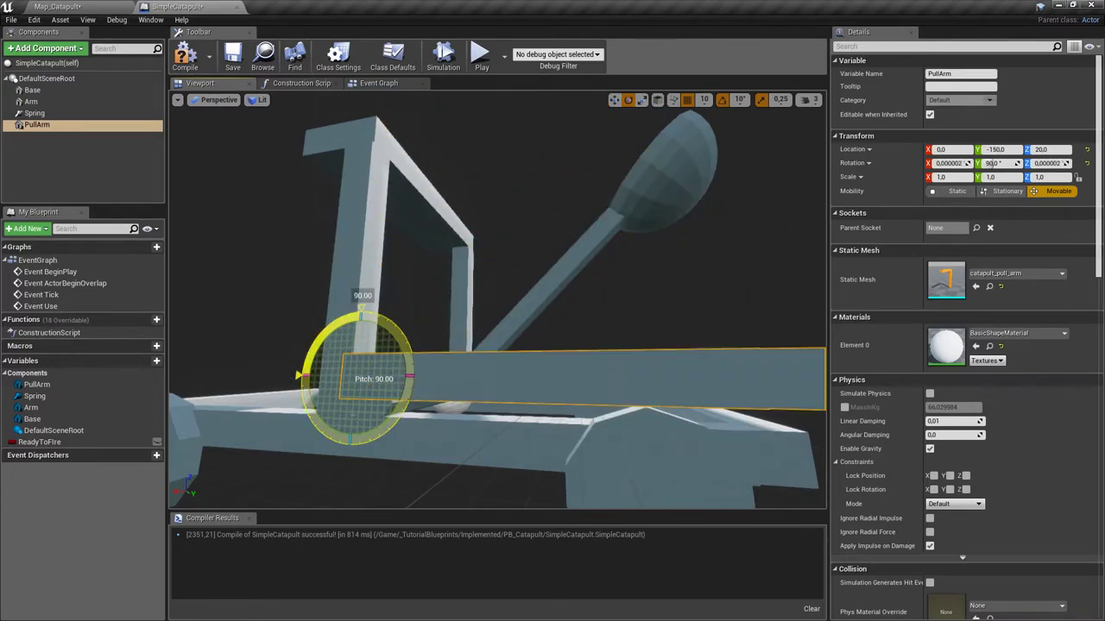
{"action": "left_click_drag", "start_coordinate": [393, 397], "coordinate": [392, 397]}
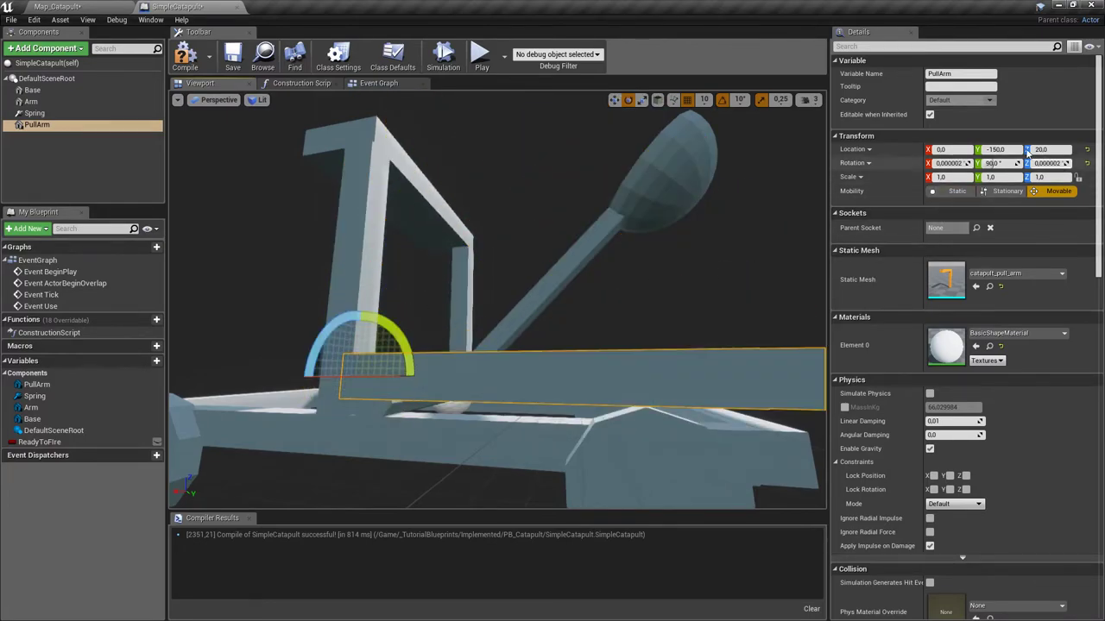
{"action": "key", "text": "ctrl+z"}
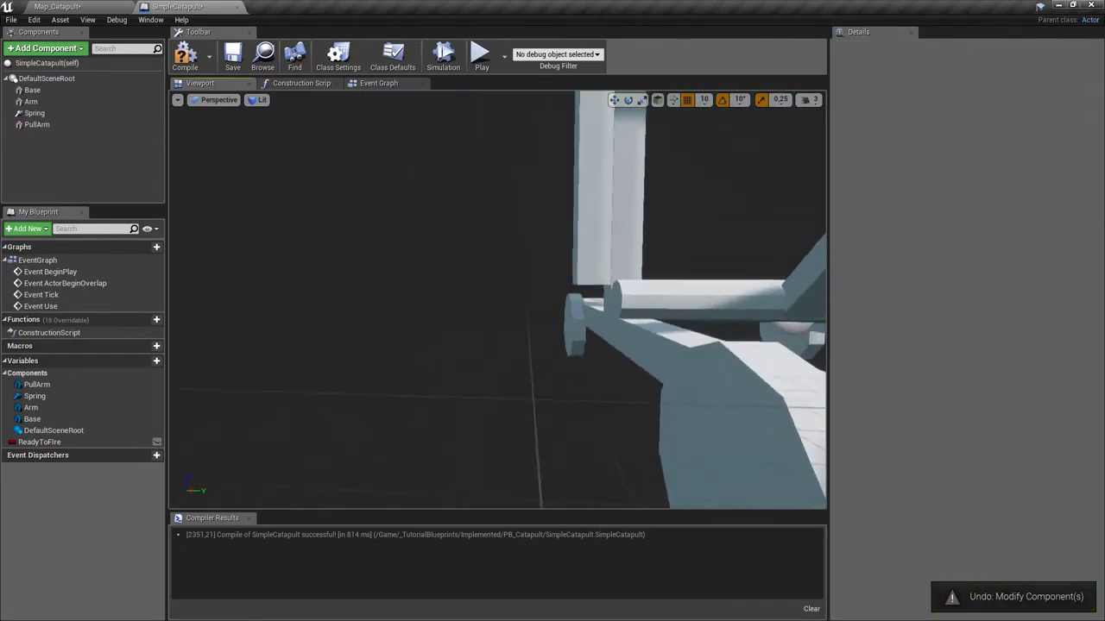
{"action": "mouse_move", "coordinate": [627, 121]}
{"action": "right_mouse_down"}
{"action": "mouse_move", "coordinate": [604, 147]}
{"action": "mouse_move", "coordinate": [587, 138]}
{"action": "mouse_move", "coordinate": [627, 121]}
{"action": "right_mouse_up"}
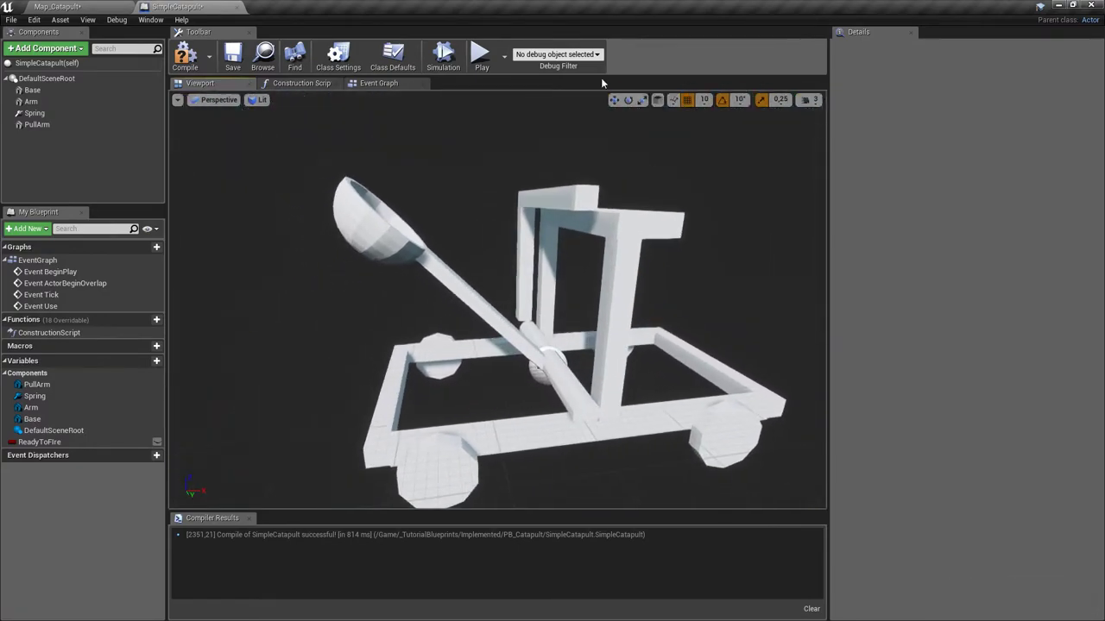
{"action": "left_click", "coordinate": [388, 84]}
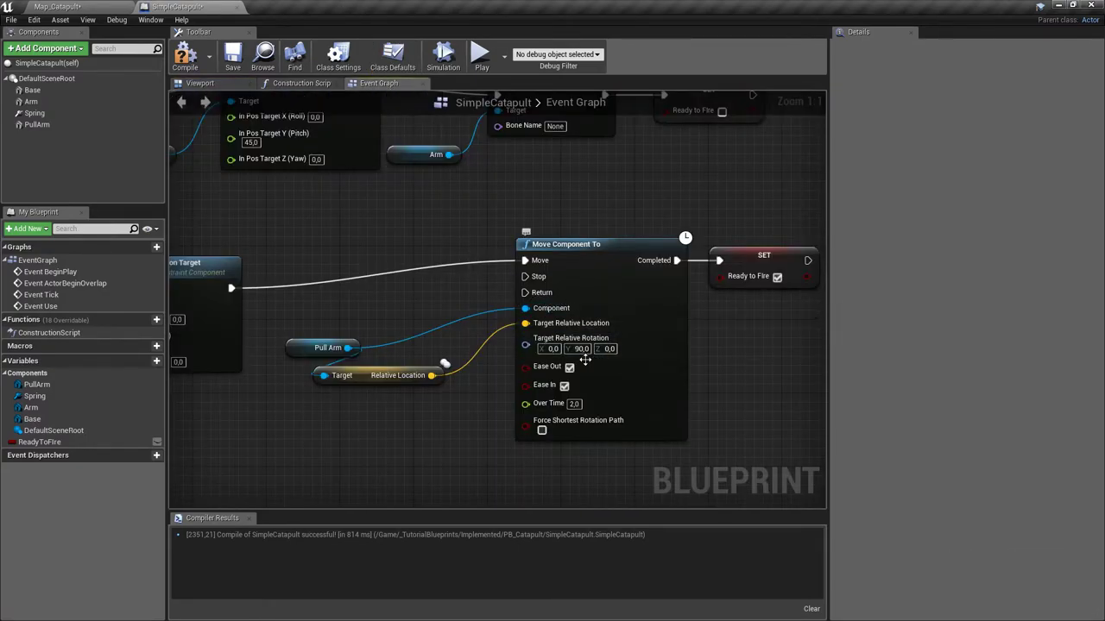
- Examine the Move Component To node and the nodes on both Branch paths in the Event Graph
{"action": "right_click_drag", "start_coordinate": [725, 352], "coordinate": [550, 368]}
{"action": "scroll", "coordinate": [471, 344], "scroll_direction": "down", "scroll_amount": 2}
{"action": "right_click_drag", "start_coordinate": [466, 345], "coordinate": [428, 305]}
{"action": "scroll", "coordinate": [483, 344], "scroll_direction": "up", "scroll_amount": 2}
{"action": "right_click_drag", "start_coordinate": [524, 216], "coordinate": [558, 212]}
{"action": "right_click_drag", "start_coordinate": [468, 213], "coordinate": [572, 214]}
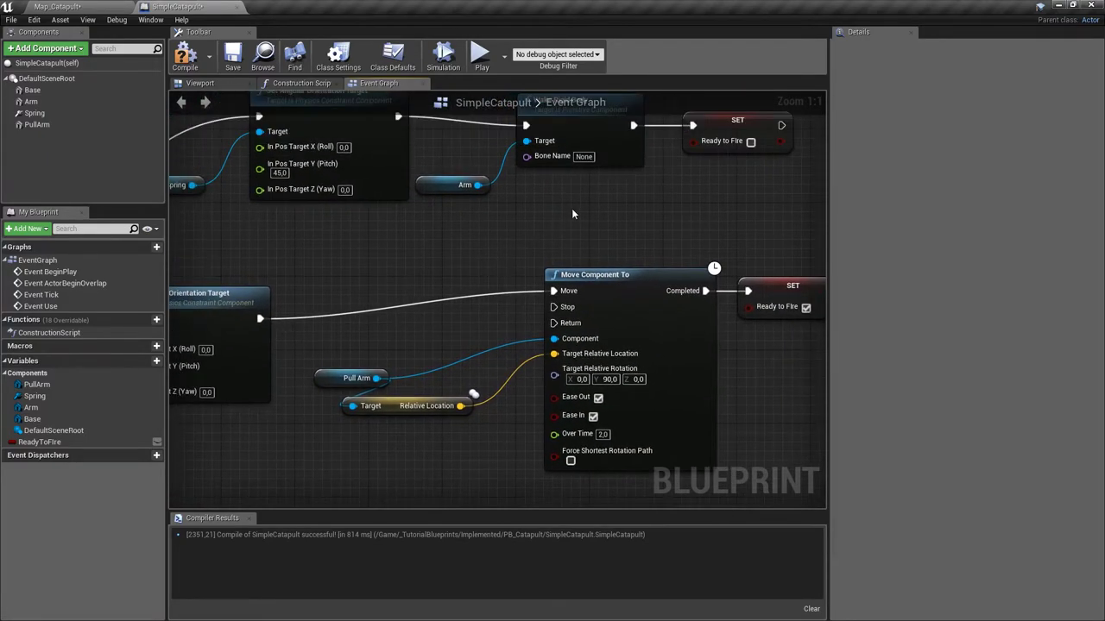
{"action": "right_click_drag", "start_coordinate": [378, 274], "coordinate": [378, 225]}
{"action": "scroll", "coordinate": [381, 227], "scroll_direction": "down", "scroll_amount": 1}
{"action": "right_click_drag", "start_coordinate": [571, 282], "coordinate": [482, 289]}
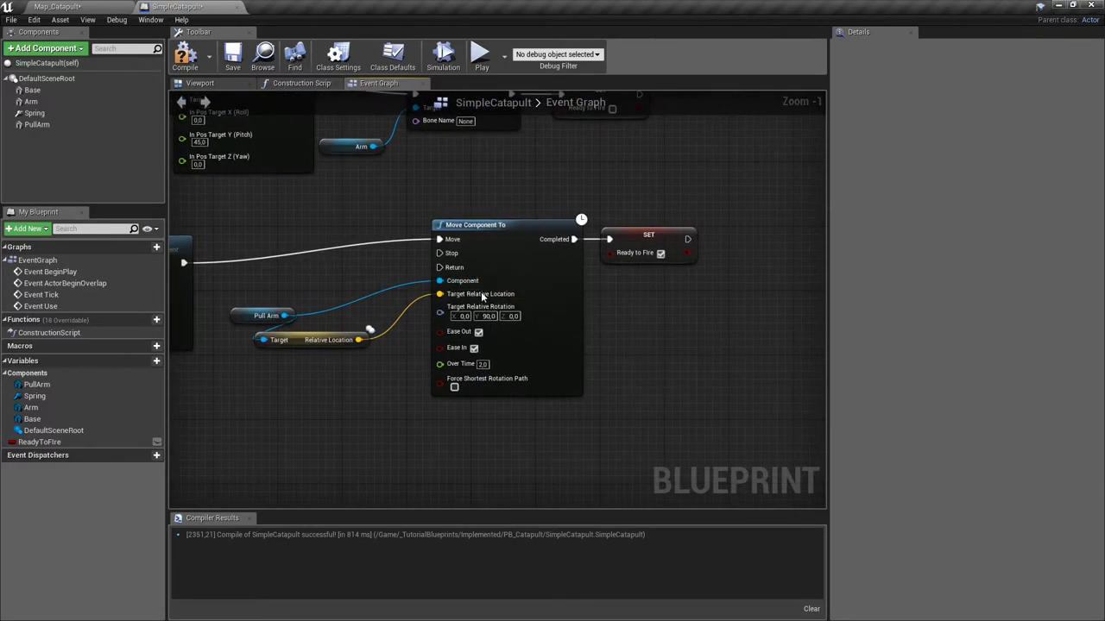
{"action": "scroll", "coordinate": [482, 291], "scroll_direction": "up", "scroll_amount": 1}
{"action": "right_click_drag", "start_coordinate": [600, 345], "coordinate": [645, 306]}
{"action": "right_click_drag", "start_coordinate": [724, 286], "coordinate": [777, 328]}
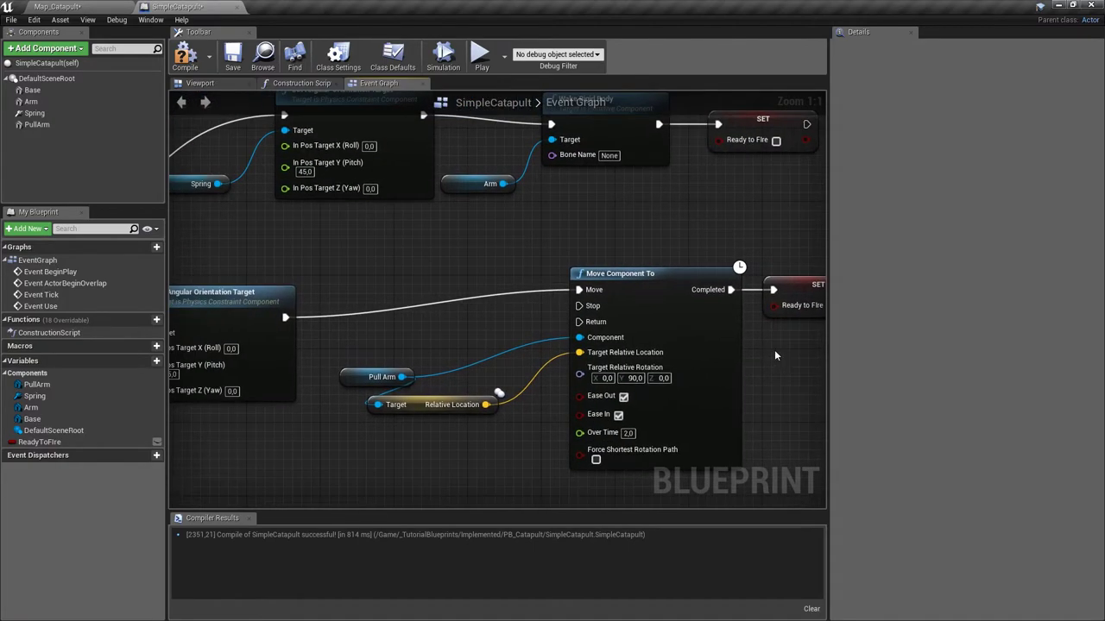
- Delete the False path's Set Angular Orientation Target node and Spring reference, and connect Branch False directly to Move Component To's Move input
{"action": "right_click_drag", "start_coordinate": [384, 340], "coordinate": [647, 344]}
{"action": "right_click_drag", "start_coordinate": [475, 374], "coordinate": [518, 353]}
{"action": "right_click_drag", "start_coordinate": [350, 316], "coordinate": [292, 307]}
{"action": "left_click_drag", "start_coordinate": [481, 397], "coordinate": [482, 396]}
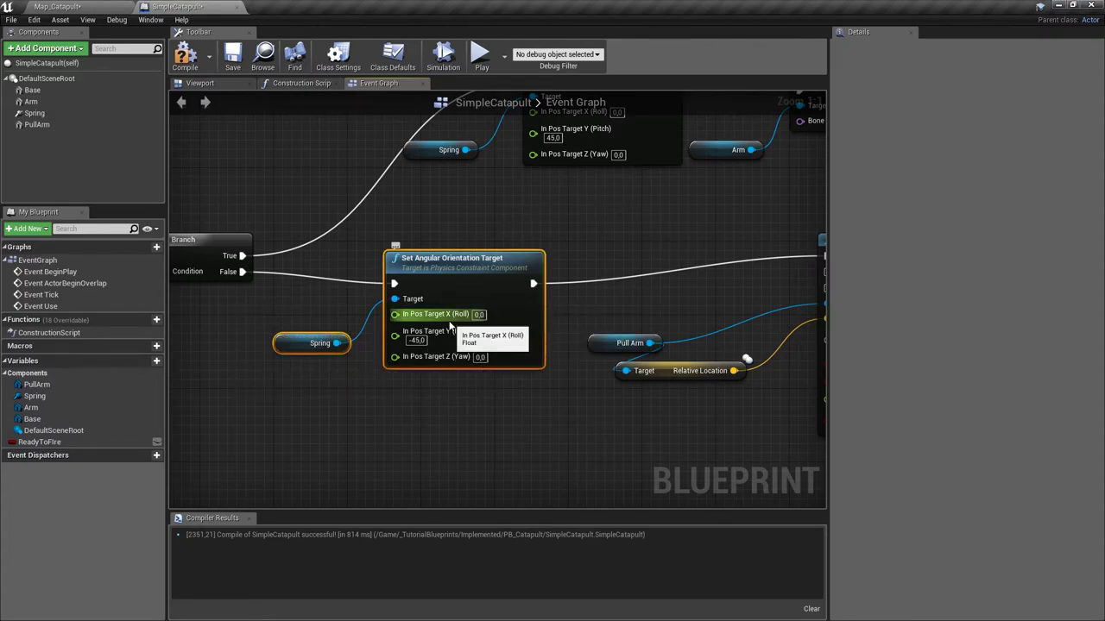
{"action": "left_click", "coordinate": [200, 82]}
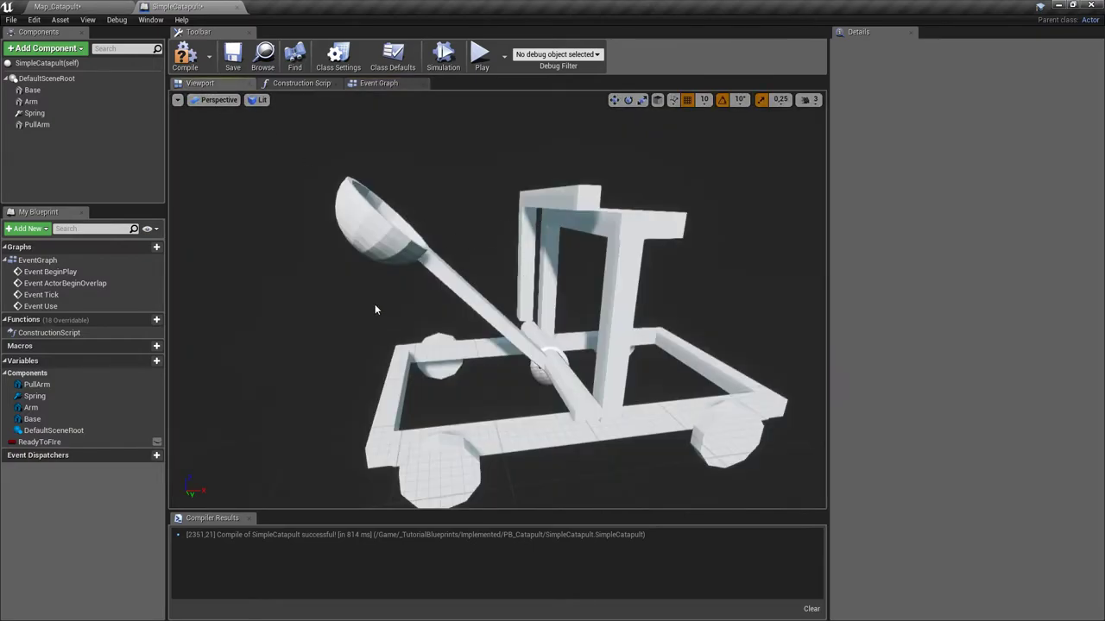
{"action": "left_click", "coordinate": [390, 84]}
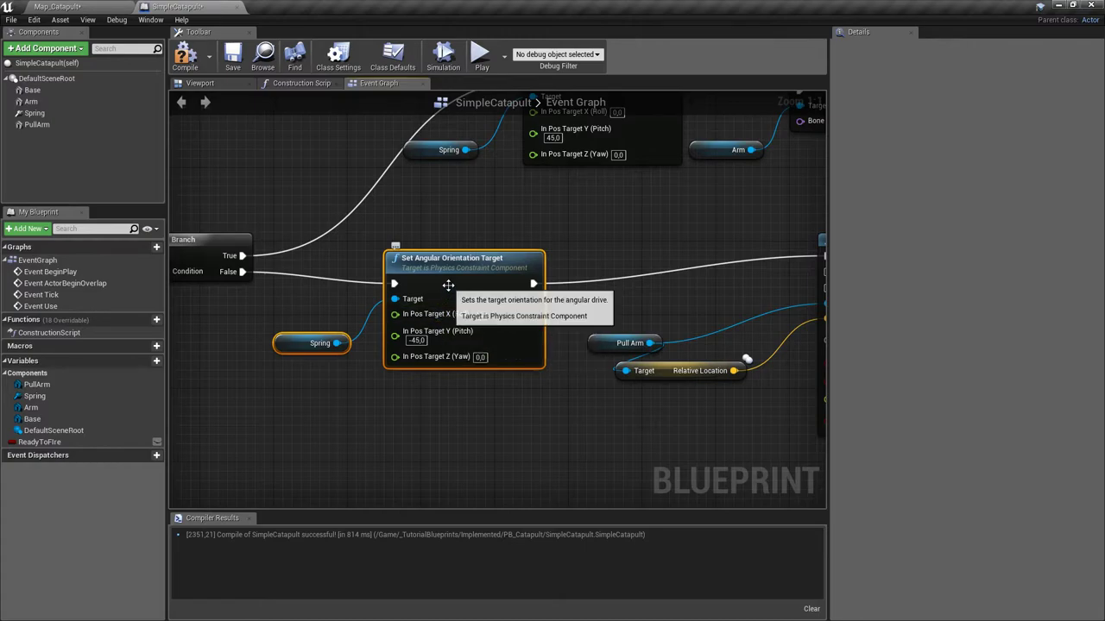
{"action": "key", "text": "Delete"}
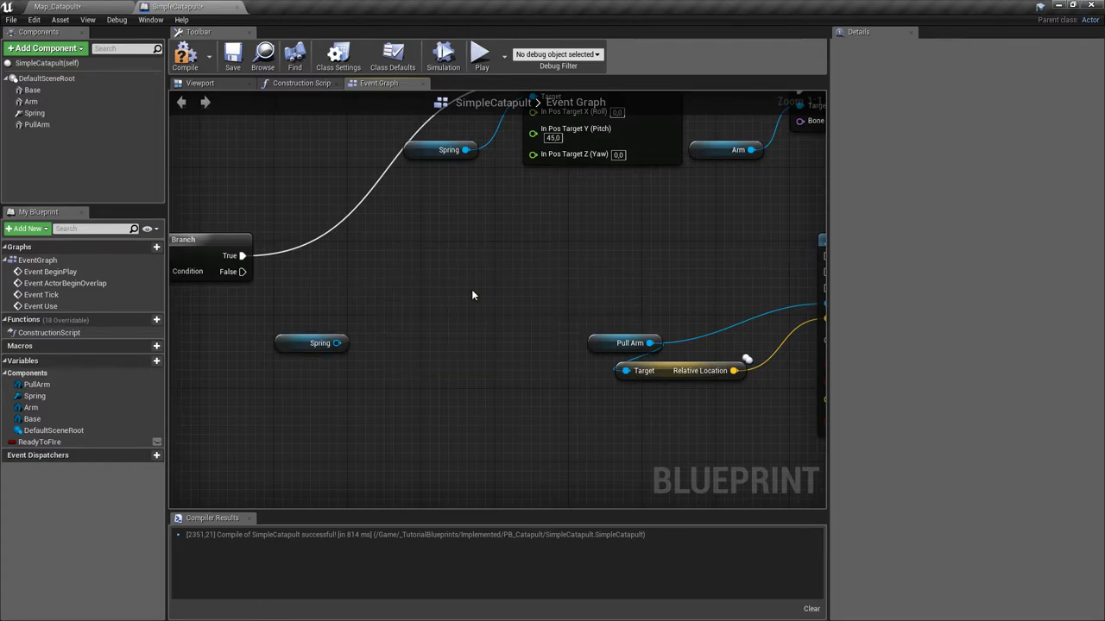
{"action": "left_click", "coordinate": [296, 346]}
{"action": "key", "text": "Delete"}
{"action": "right_click_drag", "start_coordinate": [321, 302], "coordinate": [269, 298]}
{"action": "left_click_drag", "start_coordinate": [208, 288], "coordinate": [774, 262]}
- Delete the Set Angular Orientation Target node and its Spring reference from the Branch's True path
{"action": "right_click_drag", "start_coordinate": [633, 286], "coordinate": [555, 255]}
{"action": "left_click_drag", "start_coordinate": [340, 177], "coordinate": [538, 397]}
{"action": "key", "text": "Delete"}
- Duplicate the Pull Arm, Relative Location and Move Component To nodes above the originals, and connect Branch True to the copy's Move input
{"action": "right_click_drag", "start_coordinate": [475, 346], "coordinate": [431, 274]}
{"action": "scroll", "coordinate": [500, 312], "scroll_direction": "down", "scroll_amount": 2}
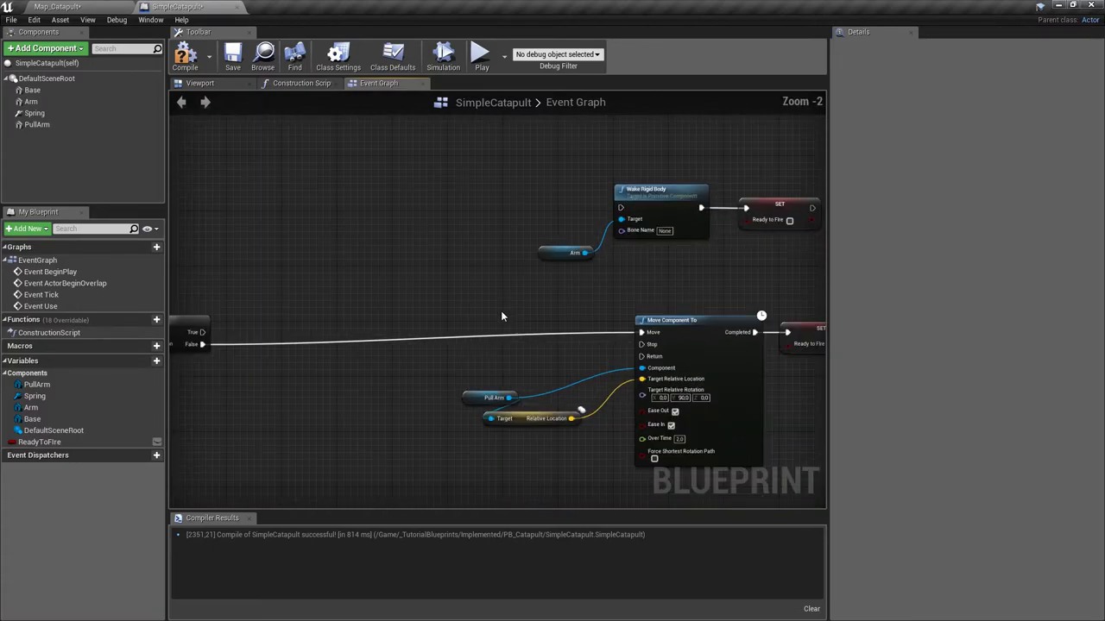
{"action": "right_click_drag", "start_coordinate": [640, 392], "coordinate": [518, 331]}
{"action": "left_click_drag", "start_coordinate": [370, 291], "coordinate": [592, 399]}
{"action": "right_click_drag", "start_coordinate": [208, 111], "coordinate": [456, 259]}
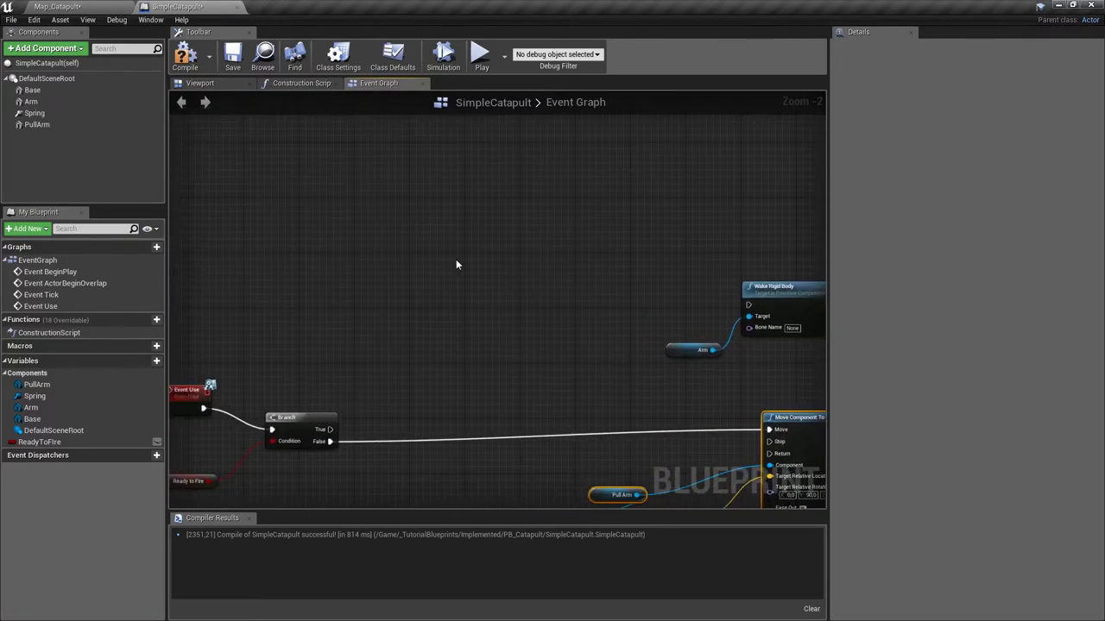
{"action": "key", "text": "ctrl+v"}
{"action": "scroll", "coordinate": [466, 354], "scroll_direction": "up", "scroll_amount": 2}
{"action": "left_click_drag", "start_coordinate": [286, 455], "coordinate": [595, 170]}
- Set the copied Move Component To's Target Relative Rotation Y to 0 and its Over Time to 0.1
{"action": "right_click_drag", "start_coordinate": [542, 294], "coordinate": [405, 359]}
{"action": "left_click", "coordinate": [516, 323]}
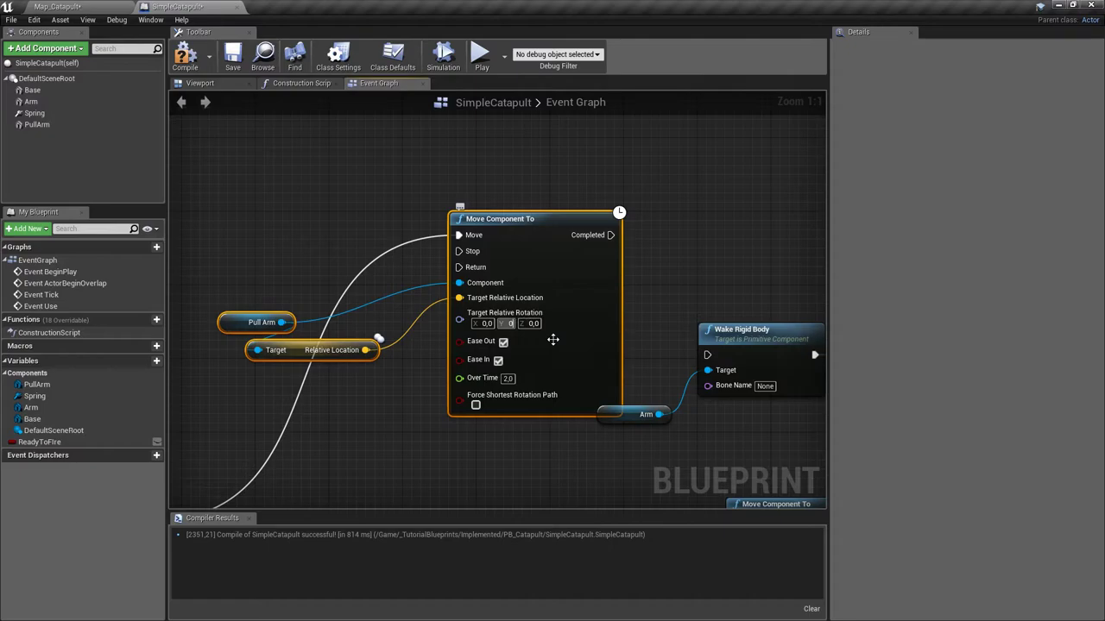
{"action": "left_click", "coordinate": [508, 378]}
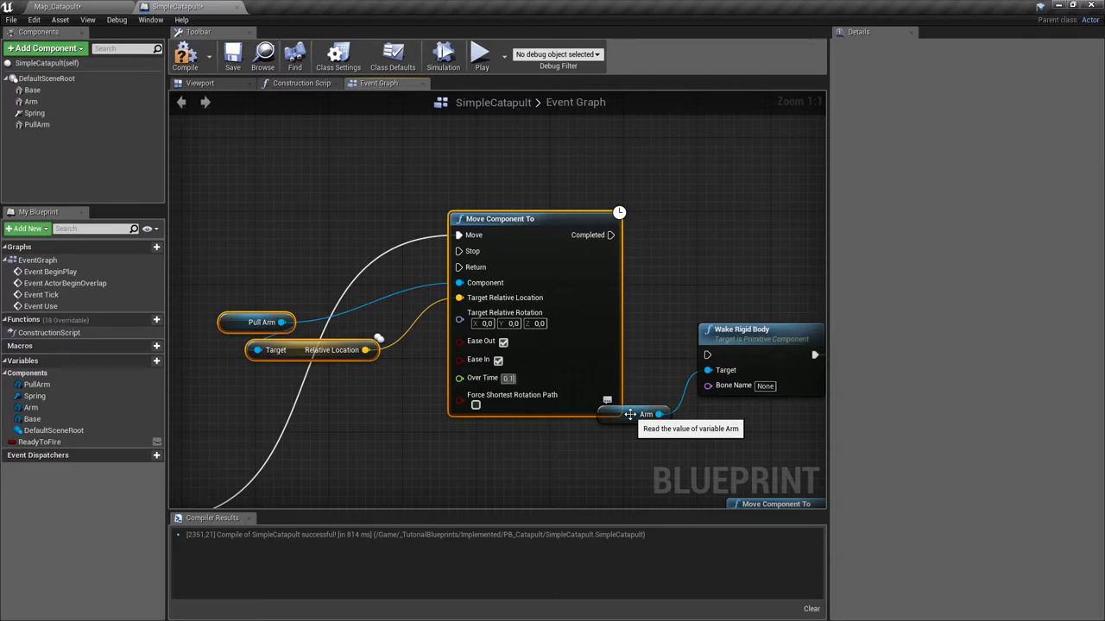
- Delete Wake Rigid Body with its Arm reference, and connect the copied Move Component To's Completed output to the unchecked SET Ready to Fire
{"action": "right_click_drag", "start_coordinate": [535, 424], "coordinate": [453, 311]}
{"action": "scroll", "coordinate": [522, 343], "scroll_direction": "down", "scroll_amount": 1}
{"action": "left_click", "coordinate": [477, 321]}
{"action": "scroll", "coordinate": [424, 281], "scroll_direction": "down", "scroll_amount": 2}
{"action": "scroll", "coordinate": [452, 311], "scroll_direction": "up", "scroll_amount": 1}
{"action": "scroll", "coordinate": [481, 198], "scroll_direction": "up", "scroll_amount": 2}
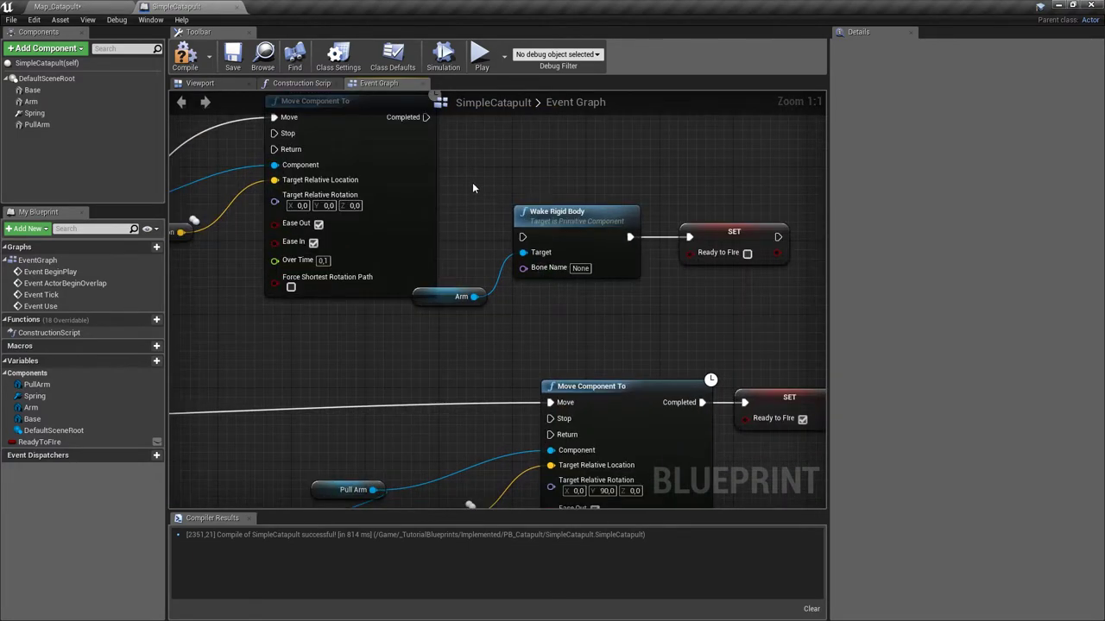
{"action": "right_click_drag", "start_coordinate": [464, 181], "coordinate": [470, 230]}
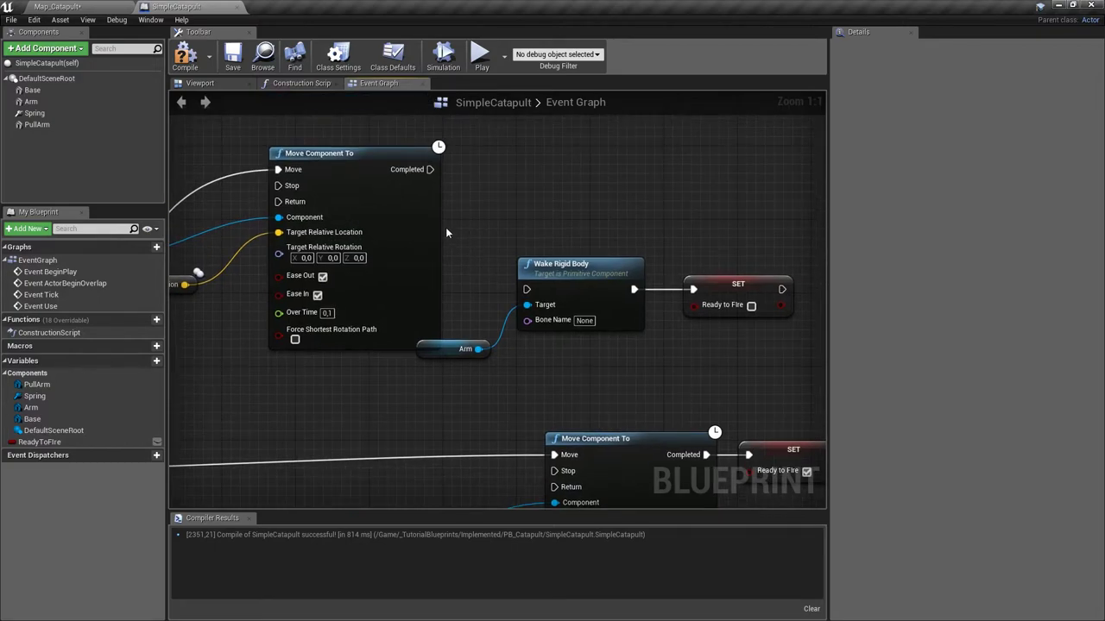
{"action": "left_click_drag", "start_coordinate": [453, 231], "coordinate": [565, 360]}
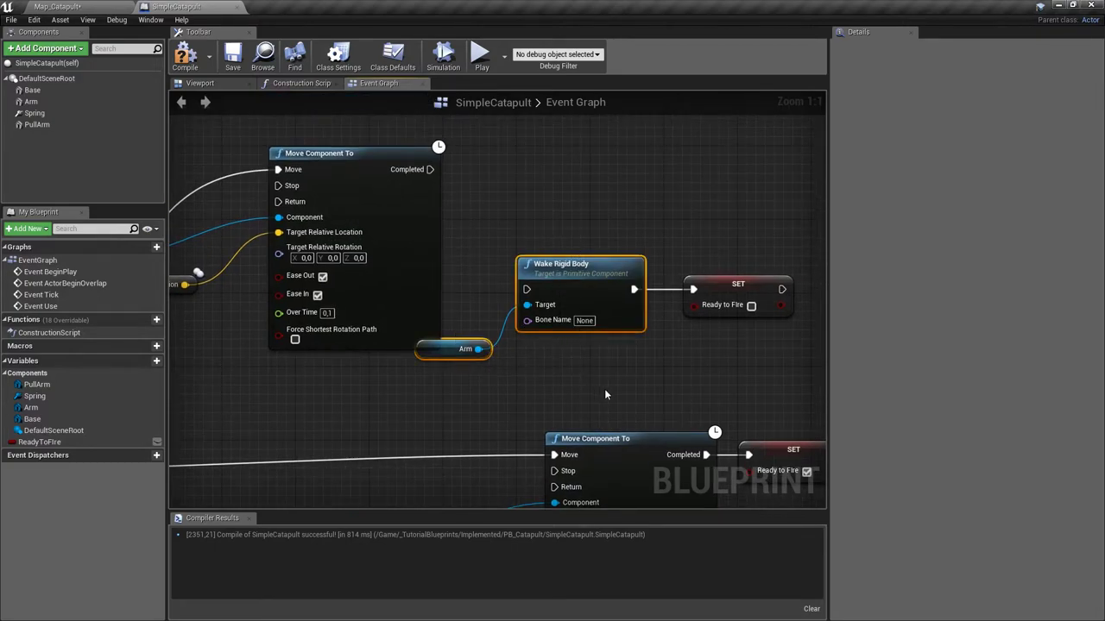
{"action": "key", "text": "Delete"}
{"action": "right_click_drag", "start_coordinate": [588, 373], "coordinate": [608, 316]}
{"action": "right_click_drag", "start_coordinate": [457, 105], "coordinate": [429, 189]}
{"action": "left_click_drag", "start_coordinate": [423, 198], "coordinate": [687, 319]}
- Compile and save the SimpleCatapult Blueprint
{"action": "right_click_drag", "start_coordinate": [563, 398], "coordinate": [708, 327]}
{"action": "scroll", "coordinate": [559, 340], "scroll_direction": "down", "scroll_amount": 3}
{"action": "left_click", "coordinate": [237, 58]}
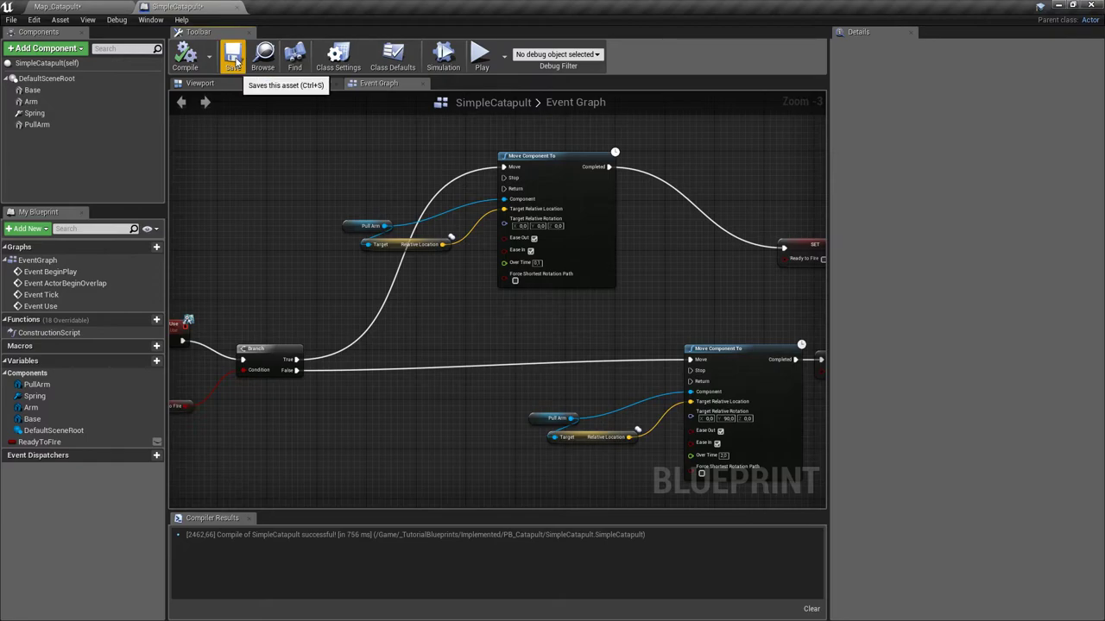
{"action": "right_click_drag", "start_coordinate": [488, 296], "coordinate": [464, 274]}
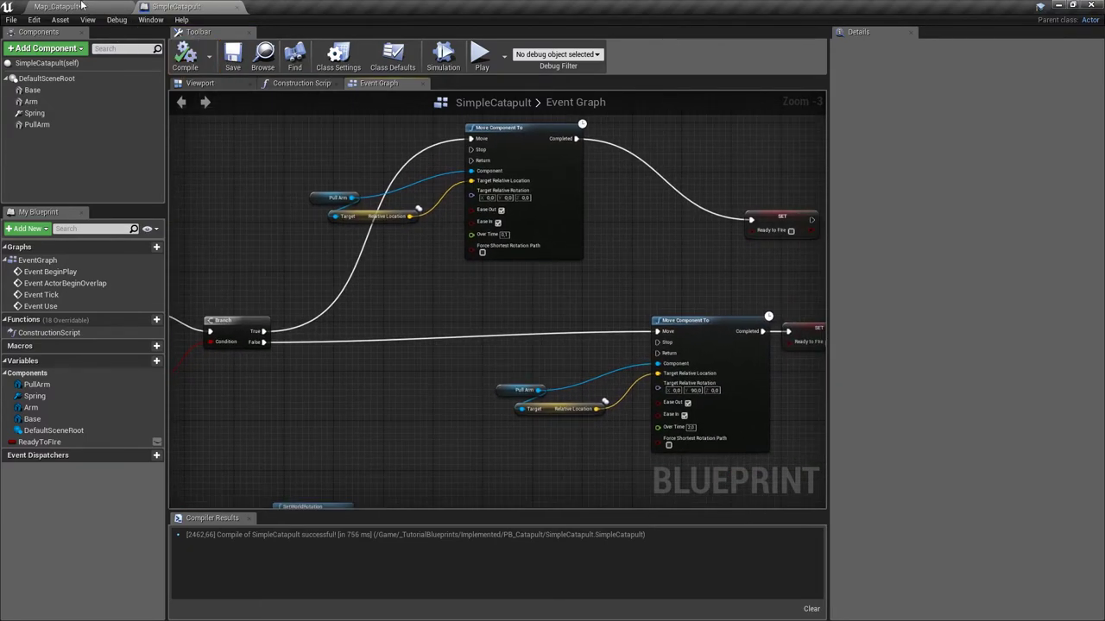
- Play Map_Catapult and use the white catapult to pull its arm back and fire it
{"action": "left_click", "coordinate": [85, 7]}
{"action": "left_click", "coordinate": [557, 52]}
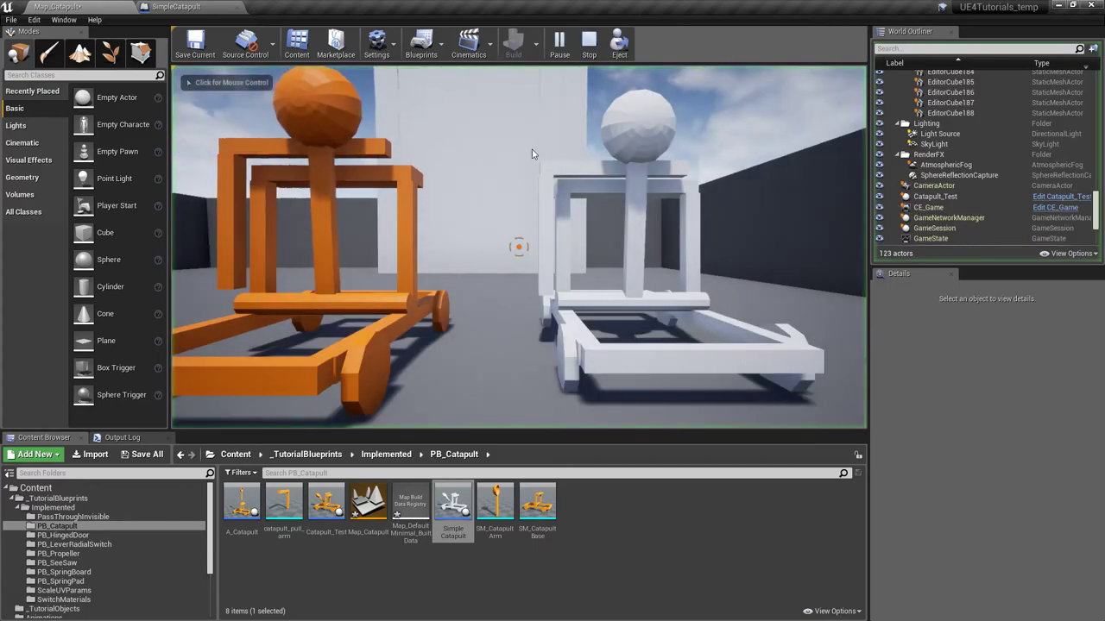
{"action": "key", "text": "e"}
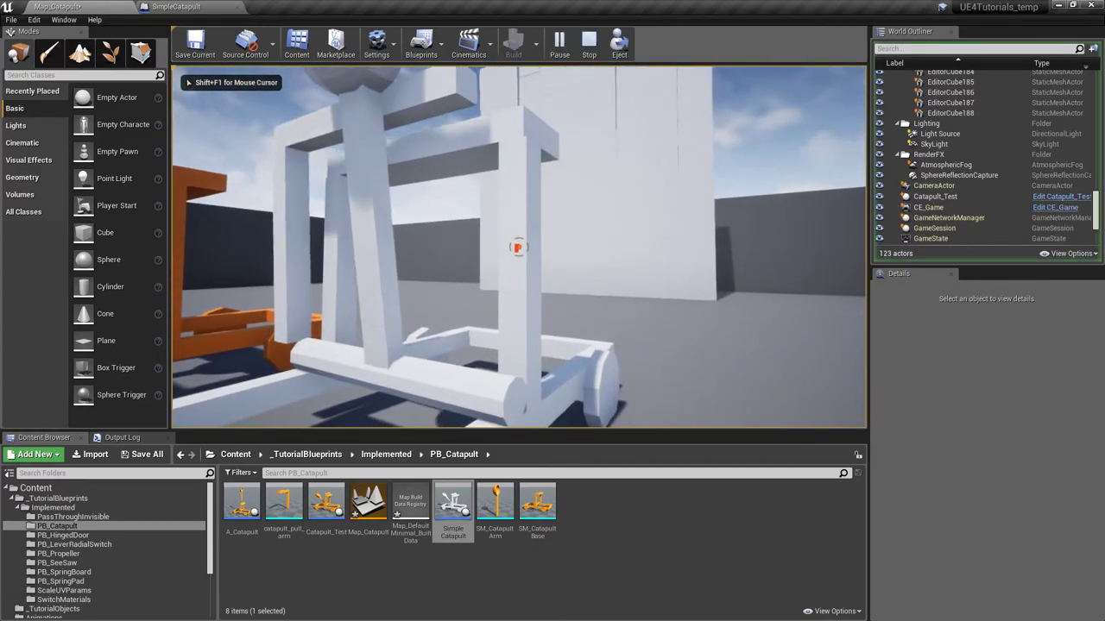
{"action": "key", "text": "s"}
{"action": "key", "text": "a"}
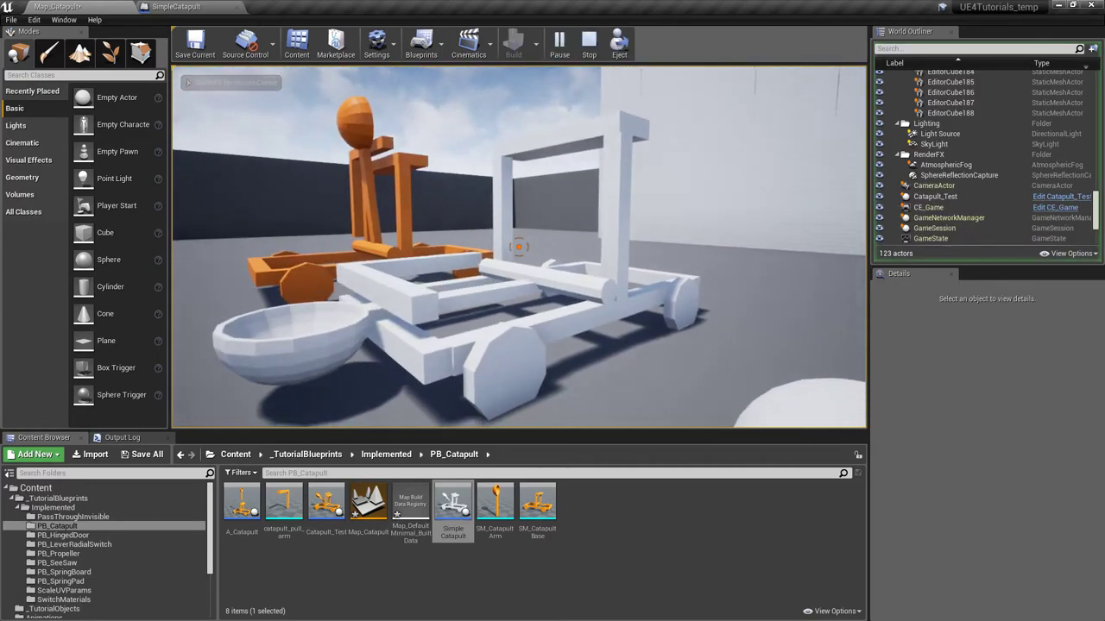
{"action": "key", "text": "d"}
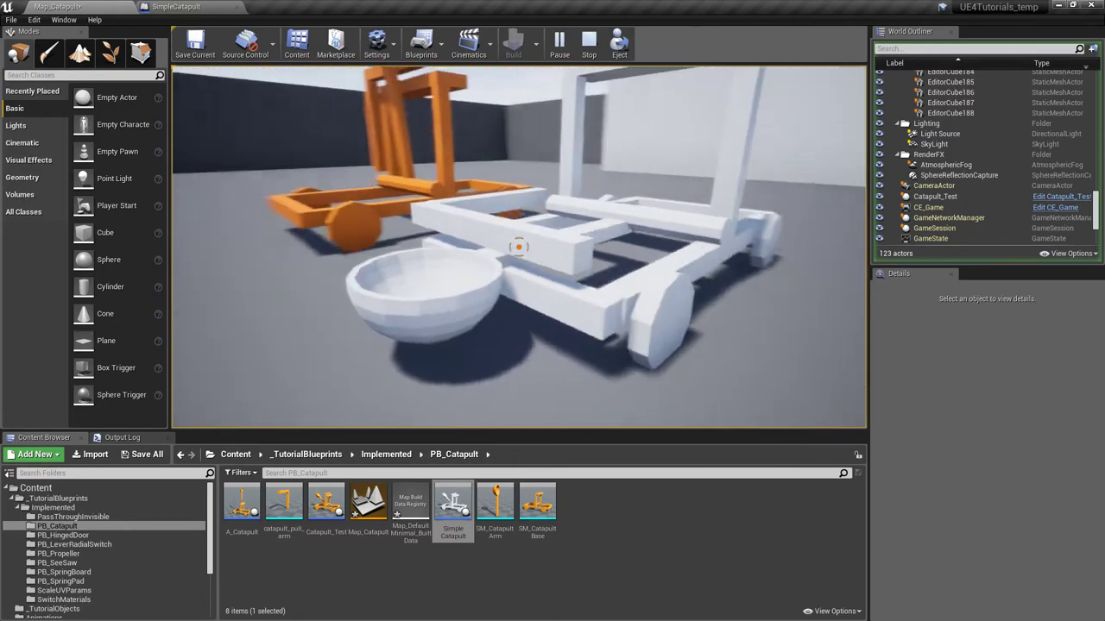
{"action": "key", "text": "e"}
{"action": "key", "text": "s"}
{"action": "key", "text": "d"}
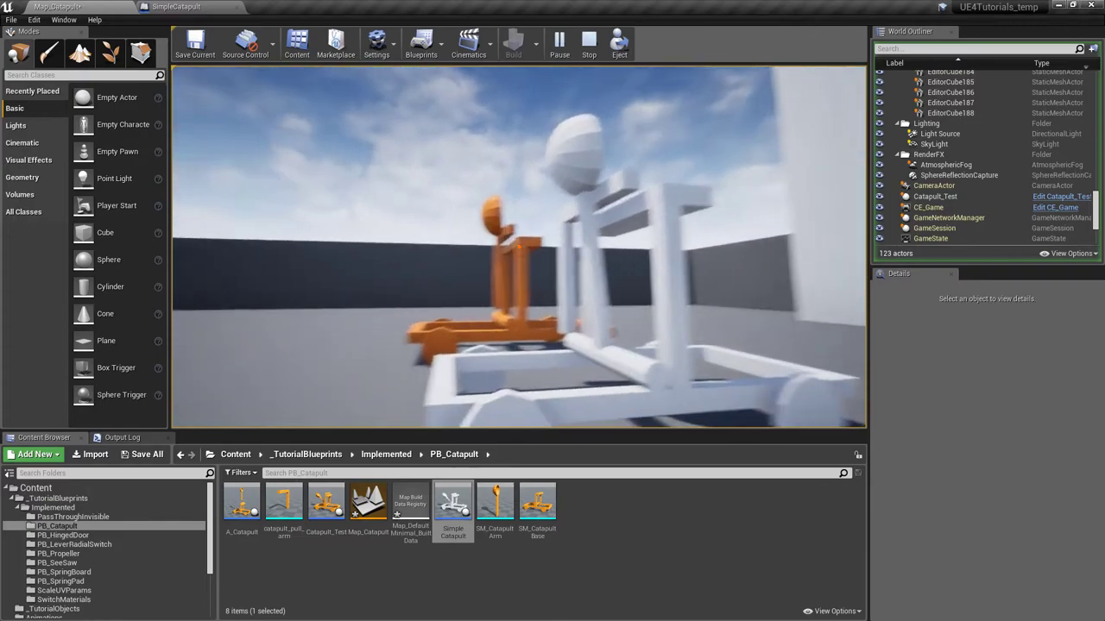
- Pull back and fire the white catapult again while walking around it to watch how PullArm and the arm move
{"action": "key", "text": "a"}
{"action": "key", "text": "a"}
{"action": "key", "text": "d"}
{"action": "key", "text": "s"}
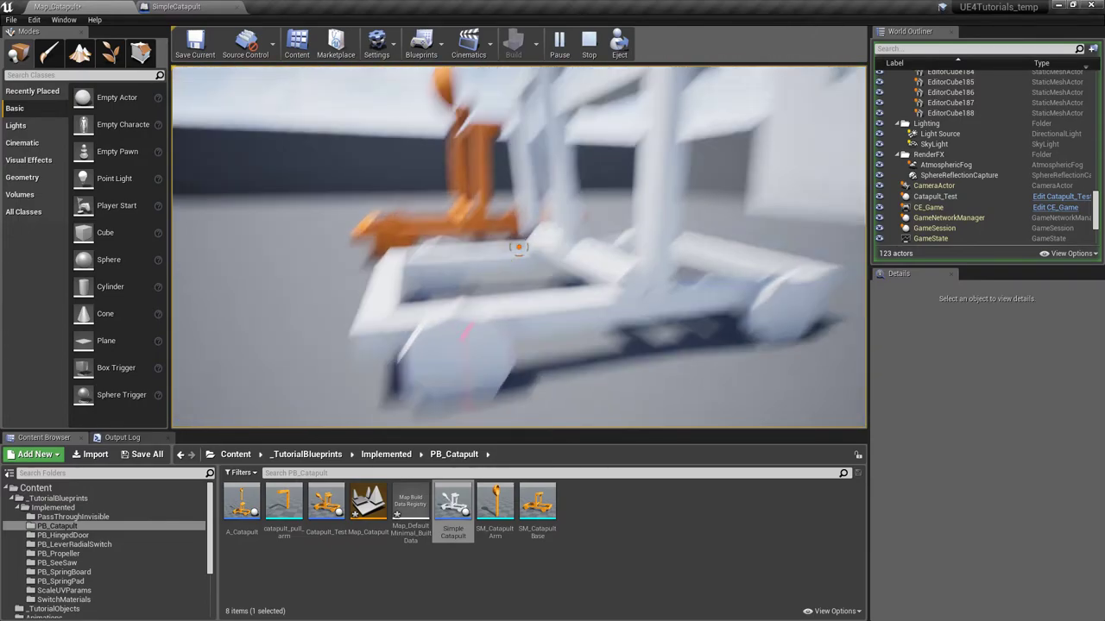
{"action": "key", "text": "d"}
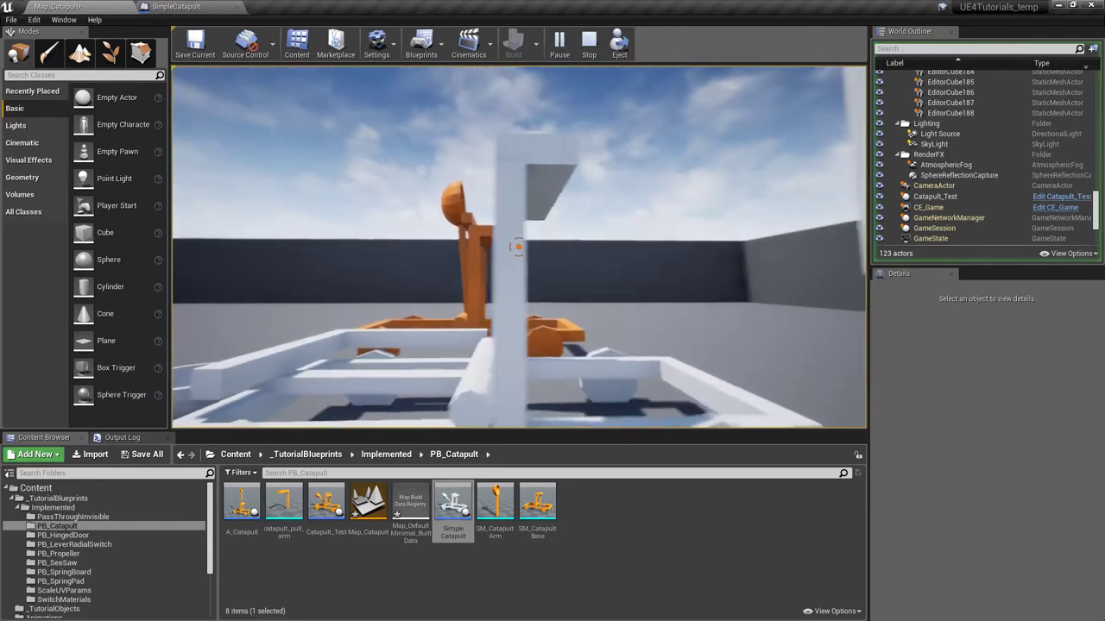
{"action": "left_click", "coordinate": [518, 247]}
{"action": "key", "text": "a"}
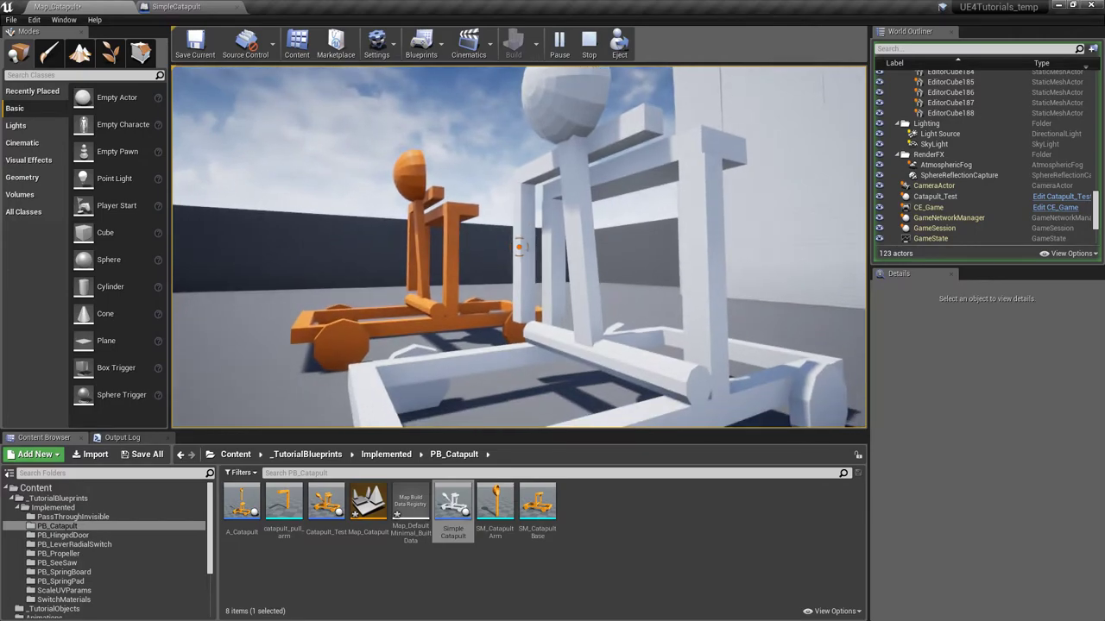
{"action": "key", "text": "w"}
{"action": "key", "text": "s"}
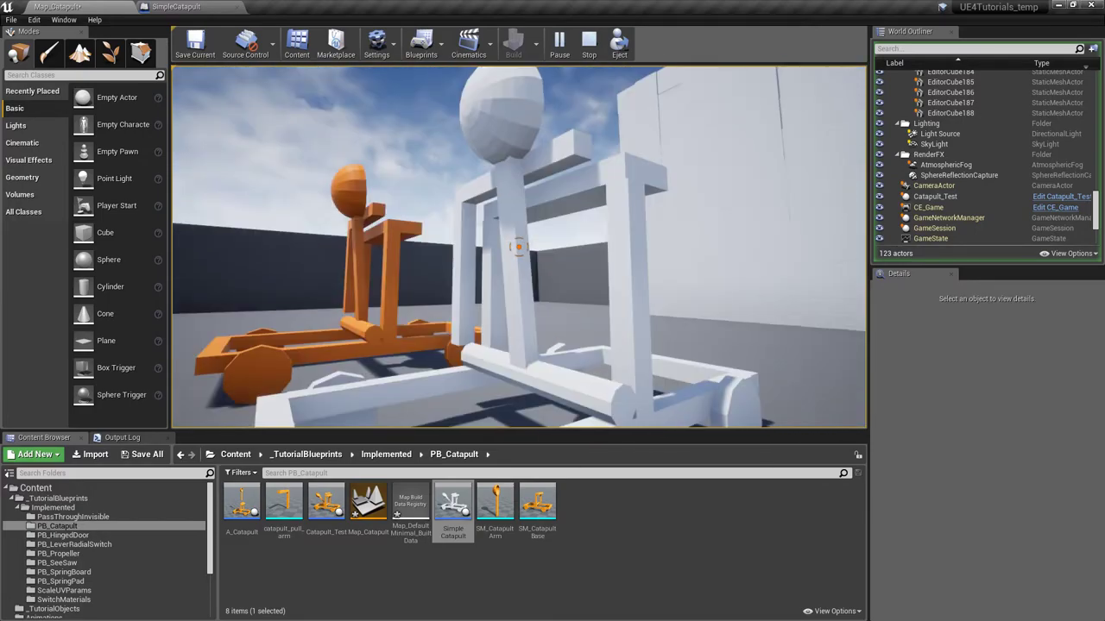
{"action": "key", "text": "w"}
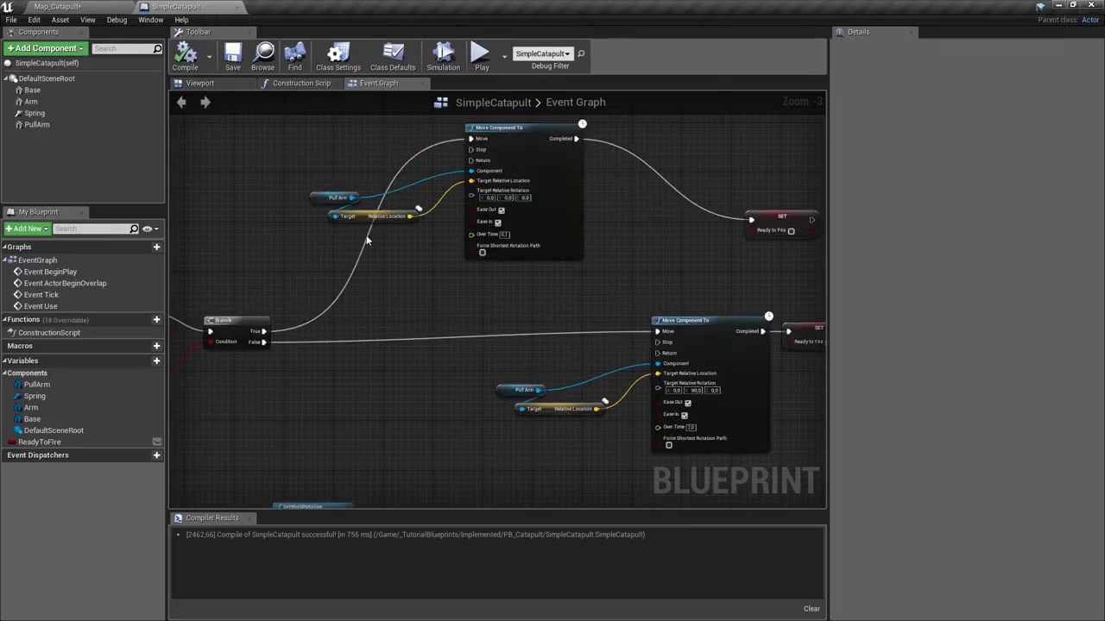
- Play Map_Catapult and use the white catapult to watch its arm move against PullArm's crossbar
{"action": "scroll", "coordinate": [489, 328], "scroll_direction": "up", "scroll_amount": 3}
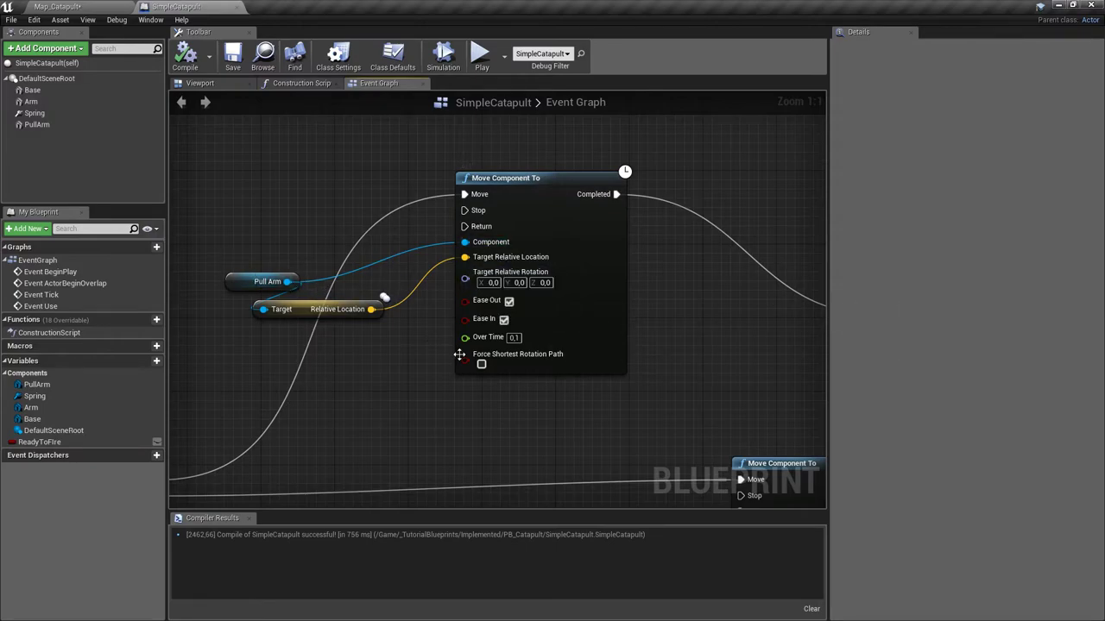
{"action": "right_click_drag", "start_coordinate": [459, 355], "coordinate": [453, 329]}
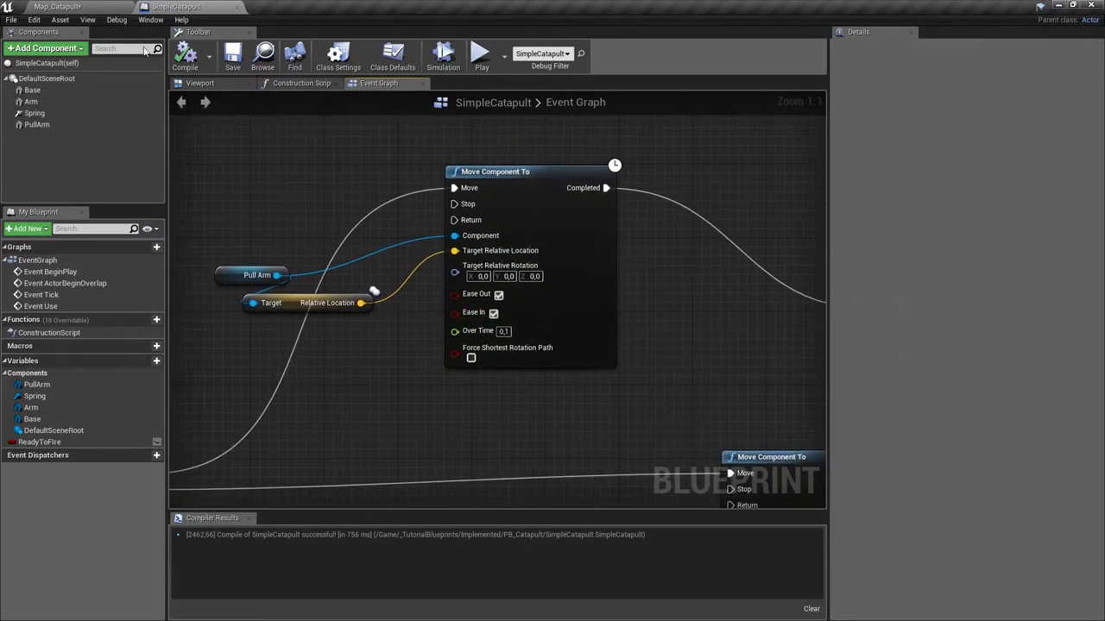
{"action": "left_click", "coordinate": [99, 6]}
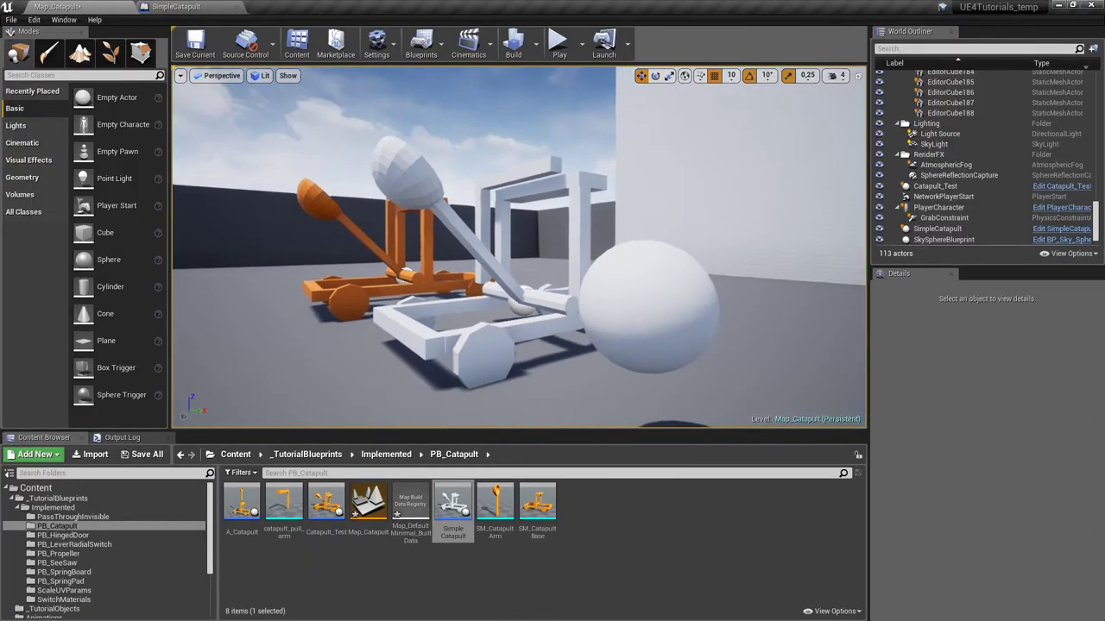
{"action": "left_click", "coordinate": [559, 43]}
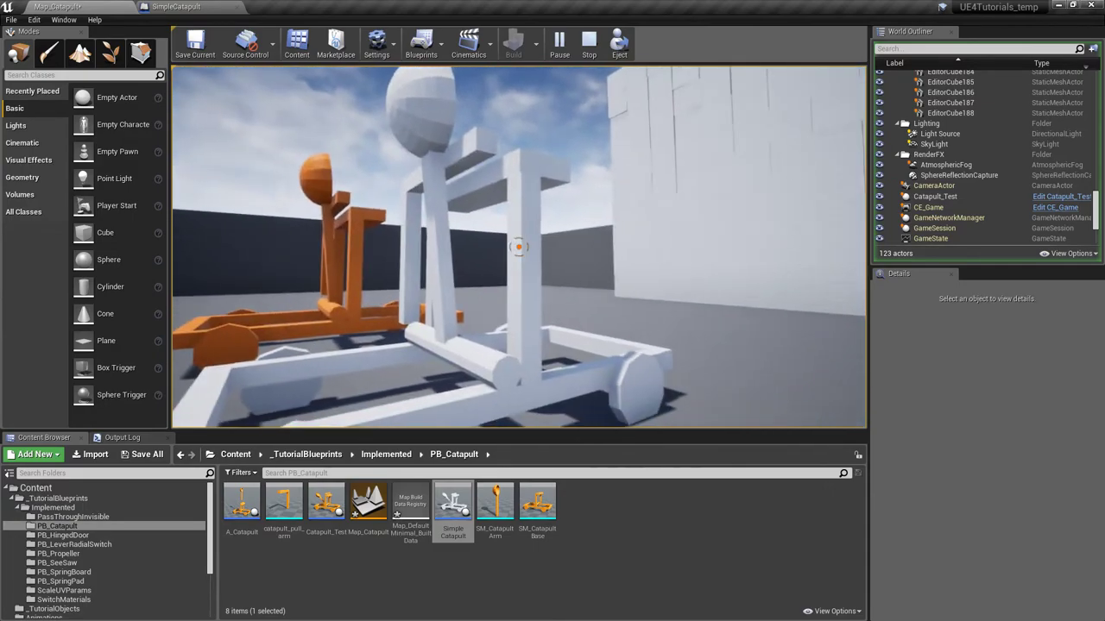
{"action": "left_click", "coordinate": [519, 247]}
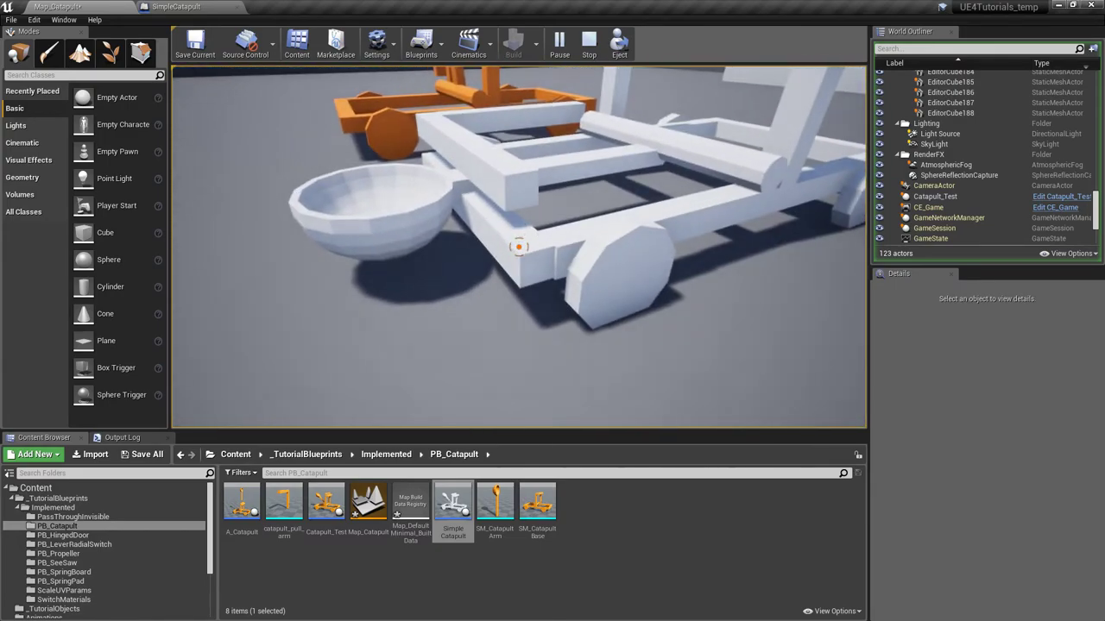
{"action": "key", "text": "w"}
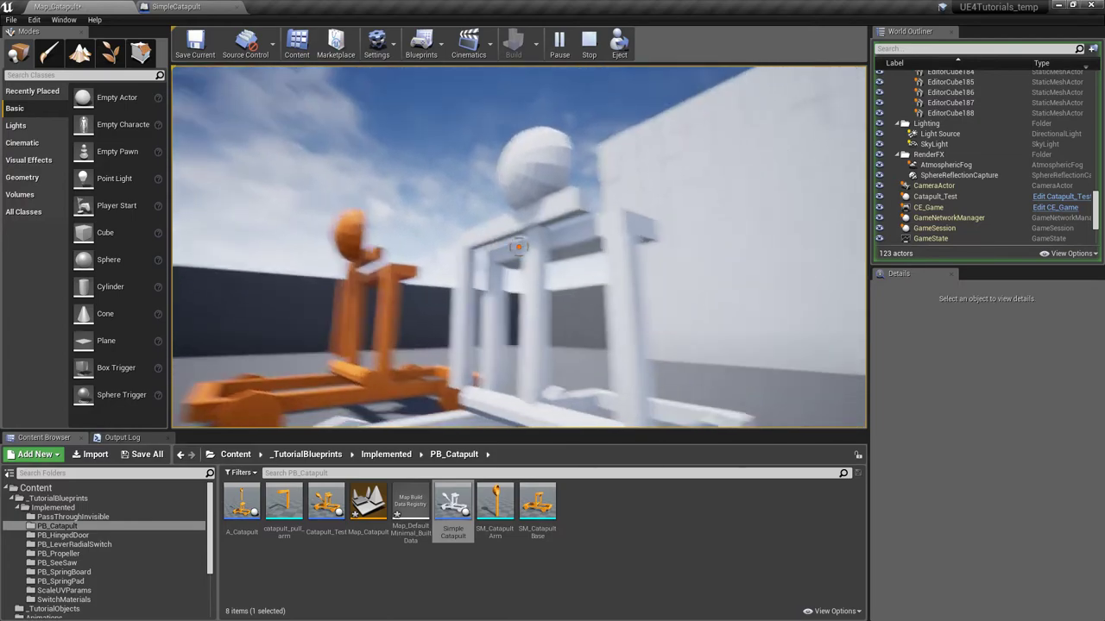
{"action": "key", "text": "d"}
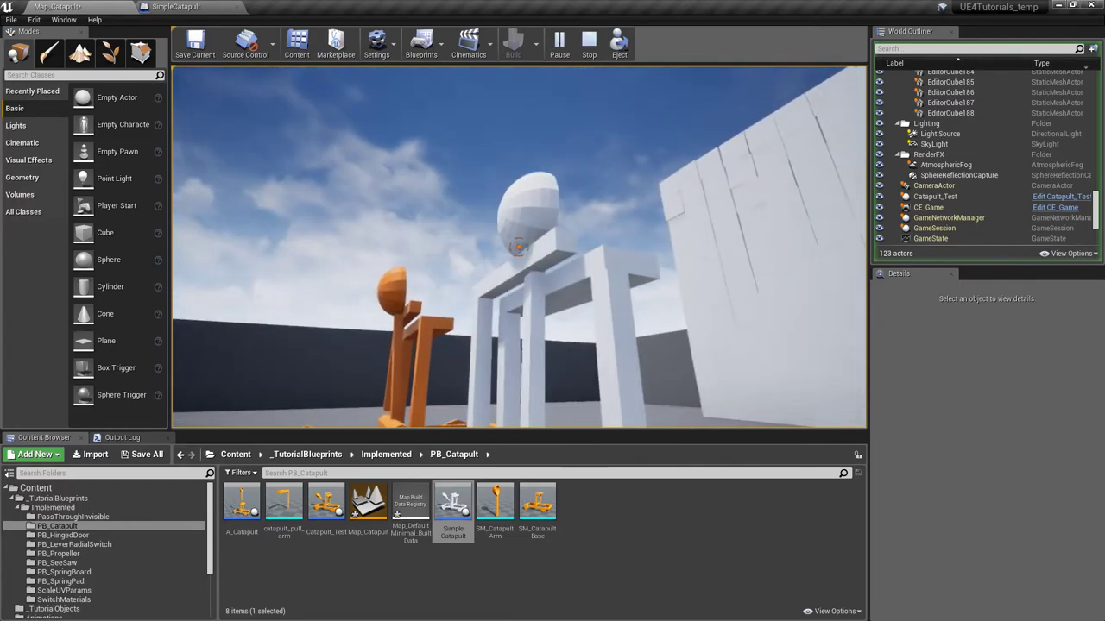
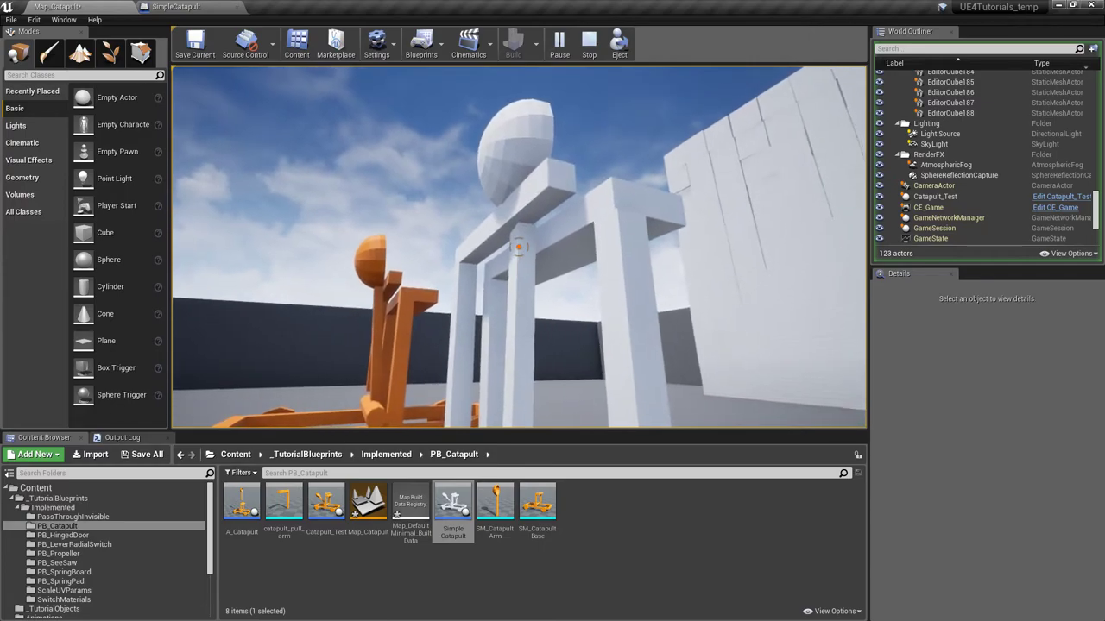
- Walk around the white catapult and use it again to examine where the arm meets PullArm's crossbar
{"action": "key", "text": "w"}
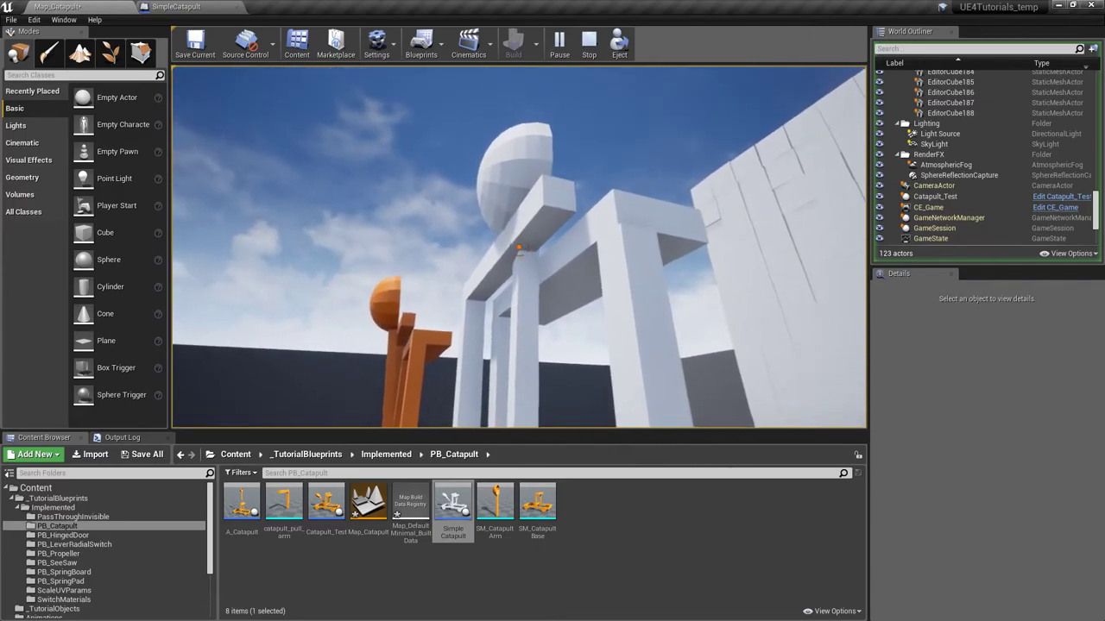
{"action": "key", "text": "a"}
{"action": "key", "text": "s"}
{"action": "left_click", "coordinate": [519, 247]}
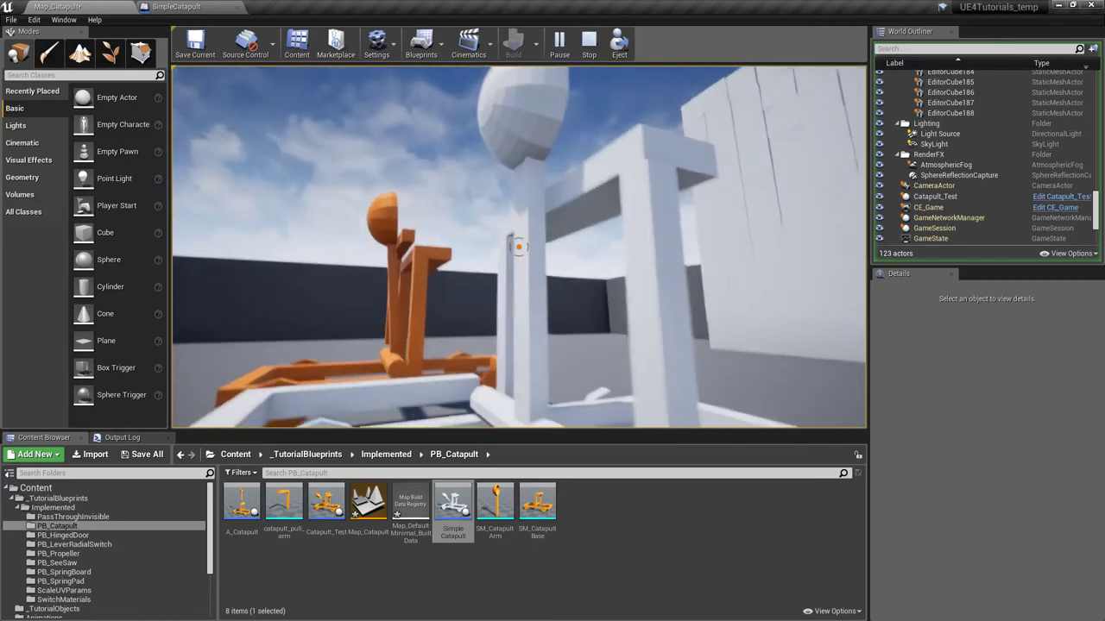
{"action": "left_click", "coordinate": [518, 247]}
{"action": "key", "text": "d"}
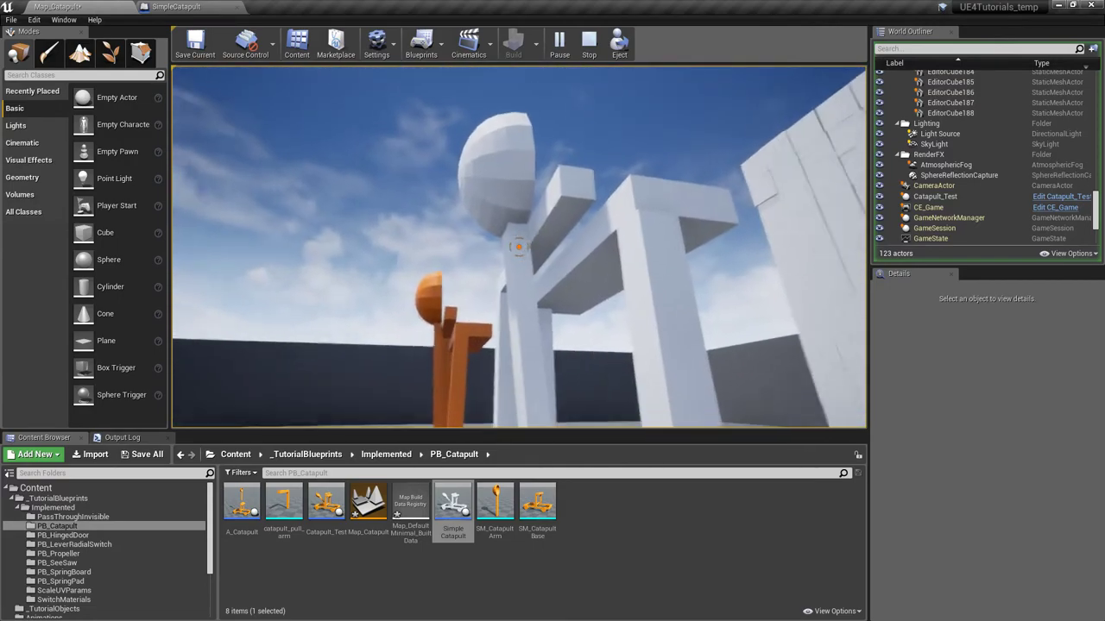
{"action": "key", "text": "w"}
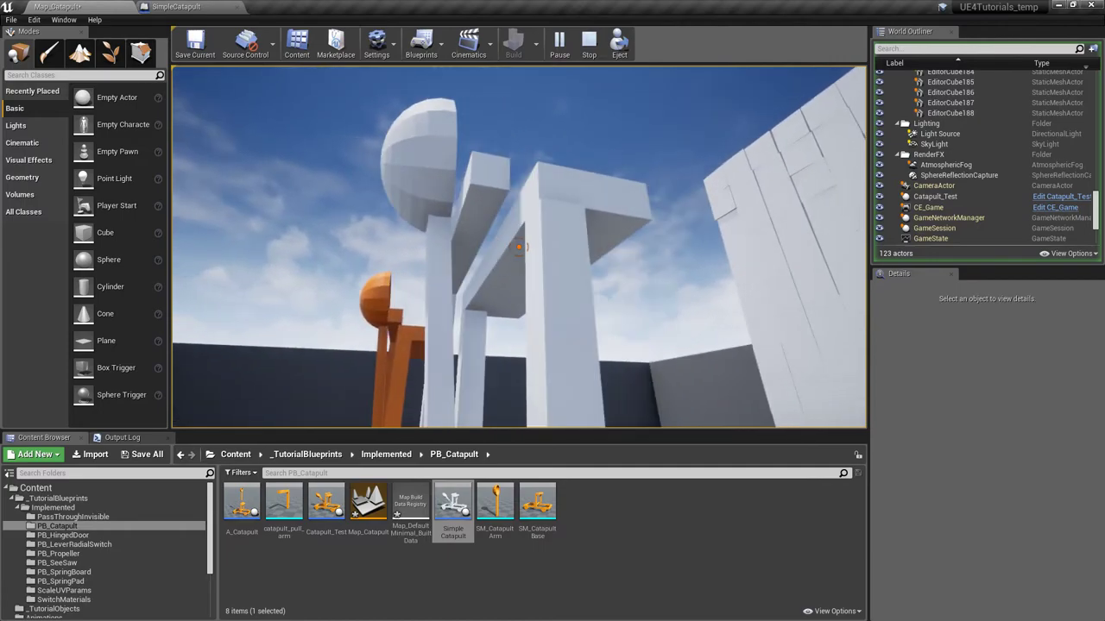
- Stop the play session and open the SimpleCatapult Blueprint's Viewport
{"action": "key", "text": "Escape"}
{"action": "right_click_drag", "start_coordinate": [573, 230], "coordinate": [595, 306]}
{"action": "left_click", "coordinate": [191, 8]}
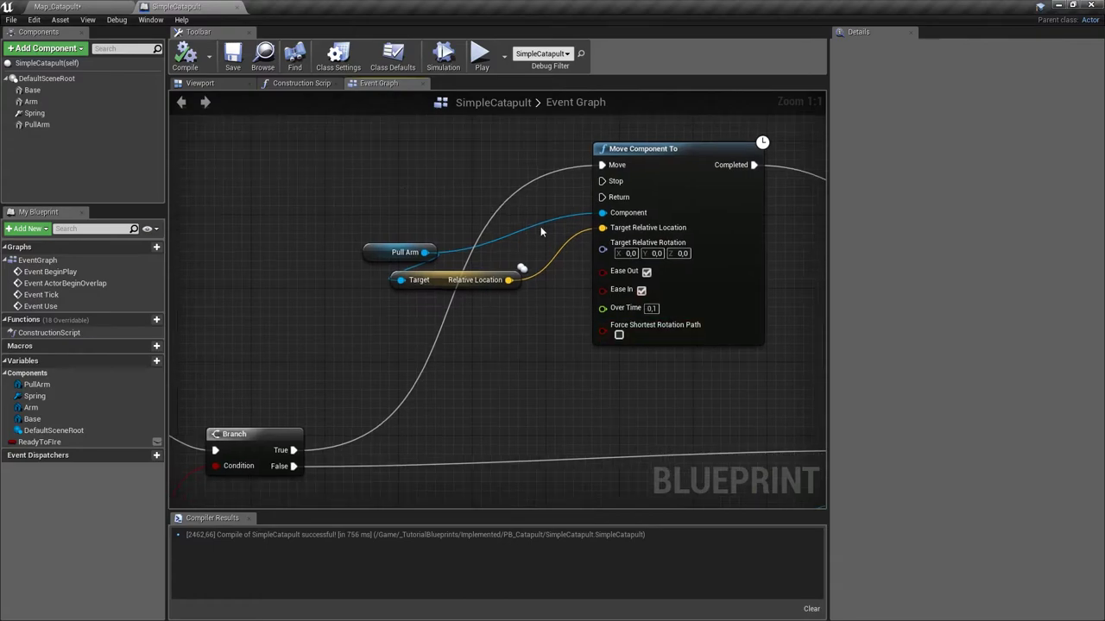
{"action": "left_click", "coordinate": [282, 86]}
{"action": "left_click", "coordinate": [223, 83]}
{"action": "right_click_drag", "start_coordinate": [567, 318], "coordinate": [569, 367]}
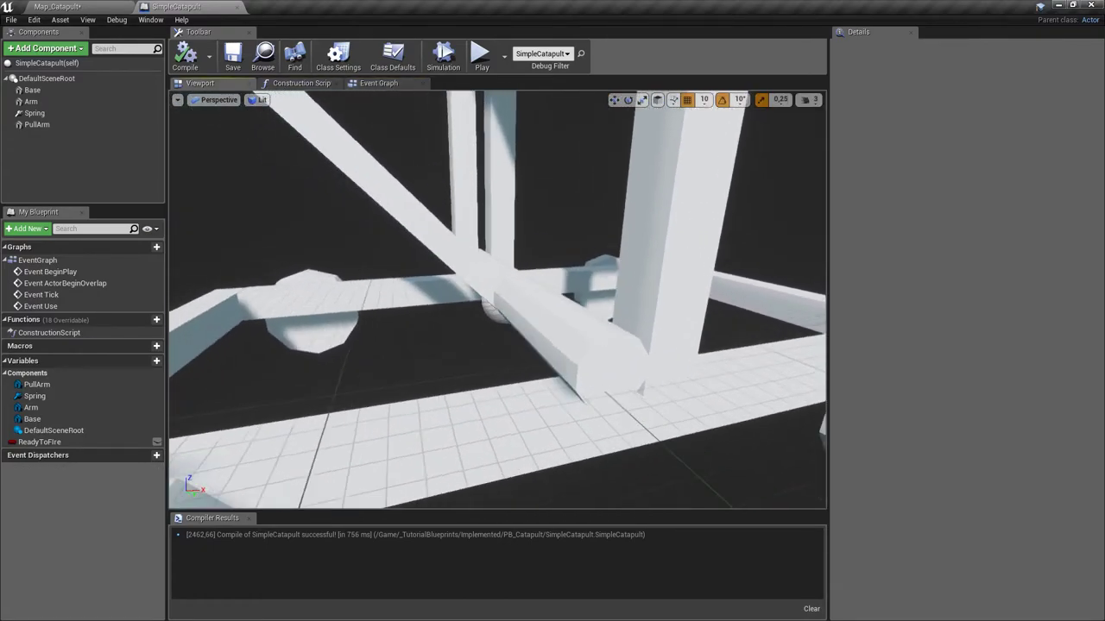
- Select the Spring constraint and examine its orientation relative to the catapult's tilted arm
{"action": "left_click", "coordinate": [43, 114]}
{"action": "left_click_drag", "start_coordinate": [460, 222], "coordinate": [460, 222]}
{"action": "right_click_drag", "start_coordinate": [460, 222], "coordinate": [455, 194]}
{"action": "right_click_drag", "start_coordinate": [497, 300], "coordinate": [539, 304]}
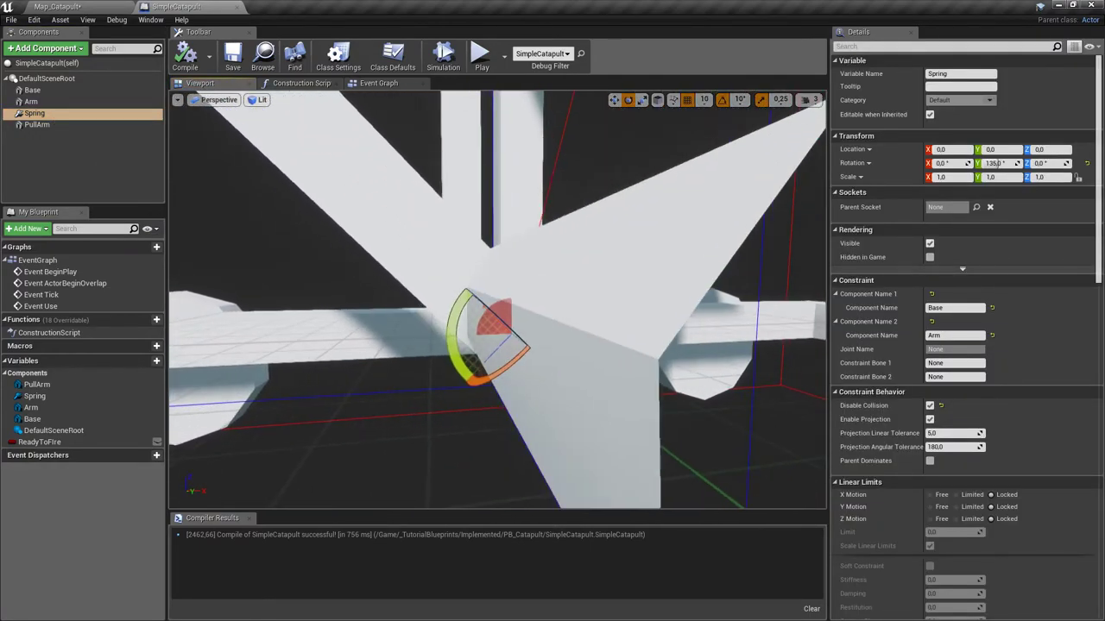
{"action": "right_click_drag", "start_coordinate": [466, 268], "coordinate": [475, 264]}
{"action": "right_click_drag", "start_coordinate": [376, 203], "coordinate": [383, 178]}
{"action": "left_click_drag", "start_coordinate": [506, 161], "coordinate": [506, 161]}
{"action": "key", "text": "s"}
{"action": "right_click_drag", "start_coordinate": [529, 323], "coordinate": [498, 222]}
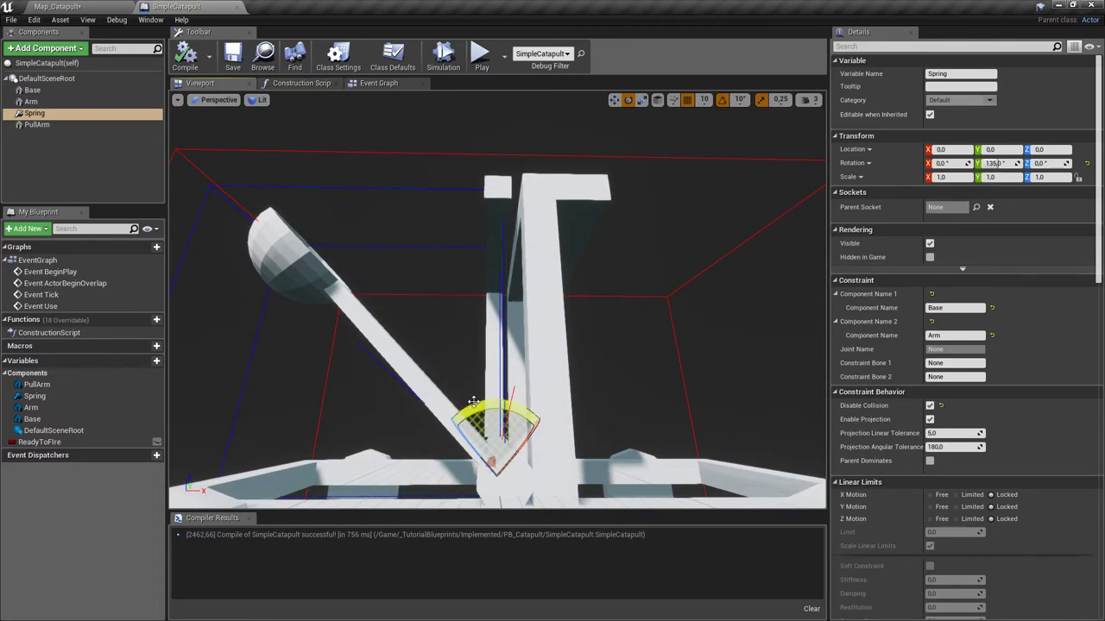
- Try setting the Spring constraint's Y rotation to 0°
{"action": "left_click", "coordinate": [997, 163]}
{"action": "key", "text": "Return"}
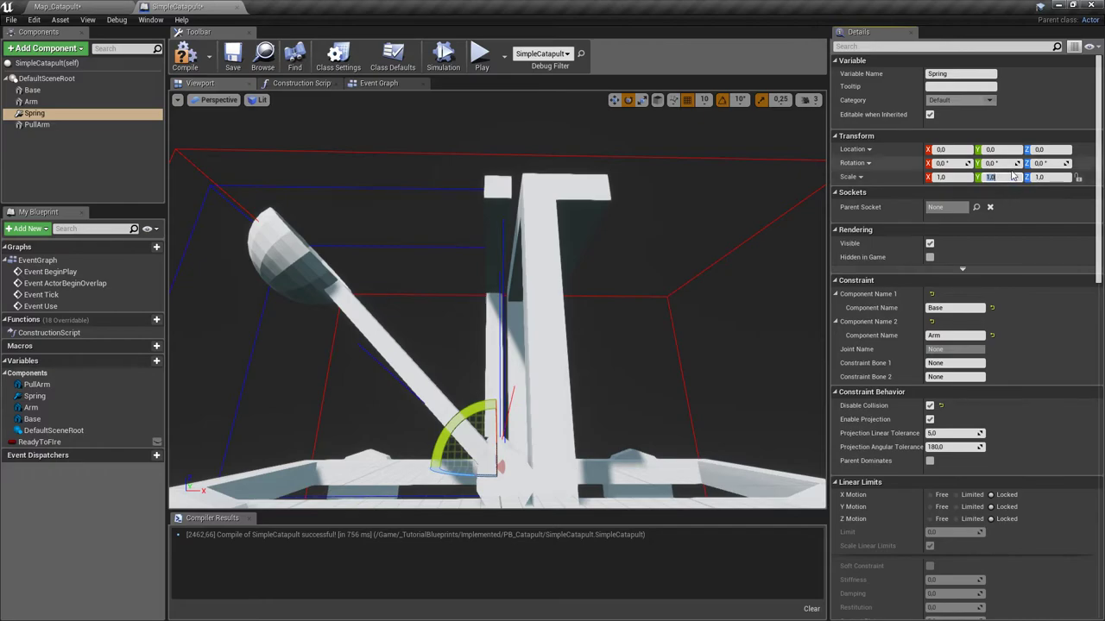
{"action": "key", "text": "ctrl+z"}
- Set the Arm component's Y rotation to 0° so it stands upright
{"action": "mouse_move", "coordinate": [430, 287]}
{"action": "right_mouse_down"}
{"action": "mouse_move", "coordinate": [484, 288]}
{"action": "mouse_move", "coordinate": [429, 268]}
{"action": "right_mouse_up"}
{"action": "left_click", "coordinate": [60, 125]}
{"action": "left_click", "coordinate": [43, 113]}
{"action": "right_click_drag", "start_coordinate": [497, 299], "coordinate": [503, 328]}
{"action": "mouse_move", "coordinate": [271, 247]}
{"action": "right_mouse_down"}
{"action": "mouse_move", "coordinate": [251, 198]}
{"action": "mouse_move", "coordinate": [270, 226]}
{"action": "mouse_move", "coordinate": [278, 203]}
{"action": "mouse_move", "coordinate": [271, 247]}
{"action": "right_mouse_up"}
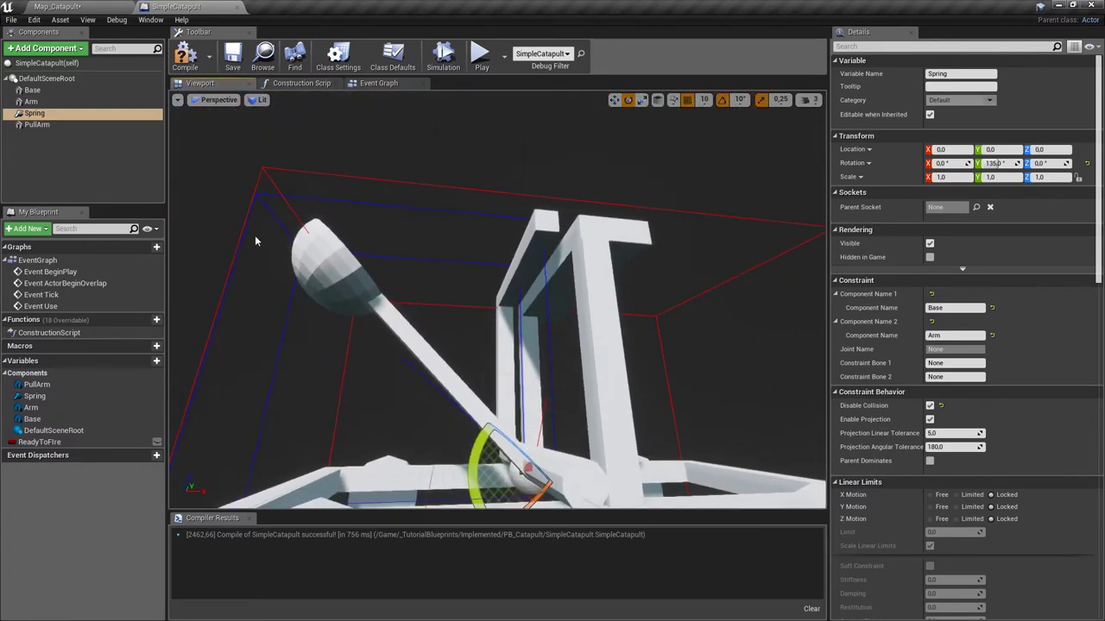
{"action": "left_click", "coordinate": [31, 100]}
{"action": "left_click_drag", "start_coordinate": [447, 305], "coordinate": [392, 285]}
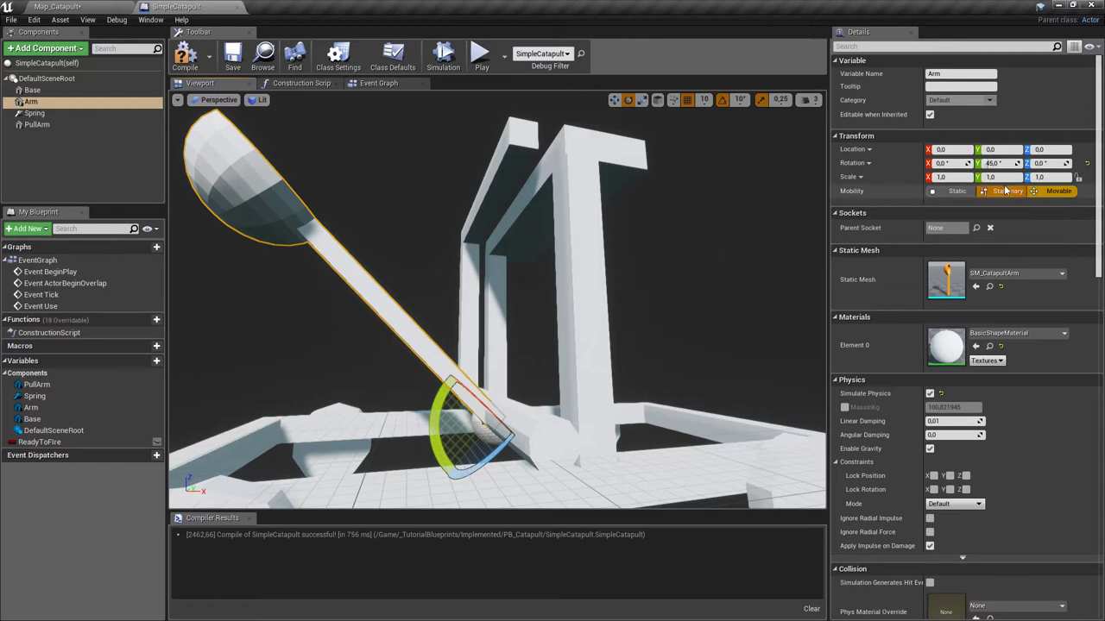
{"action": "type", "text": "0"}
{"action": "key", "text": "Return"}
- Examine the upright Arm from several sides where it meets PullArm's crossbar, and check its physics settings
{"action": "right_click_drag", "start_coordinate": [604, 259], "coordinate": [527, 225]}
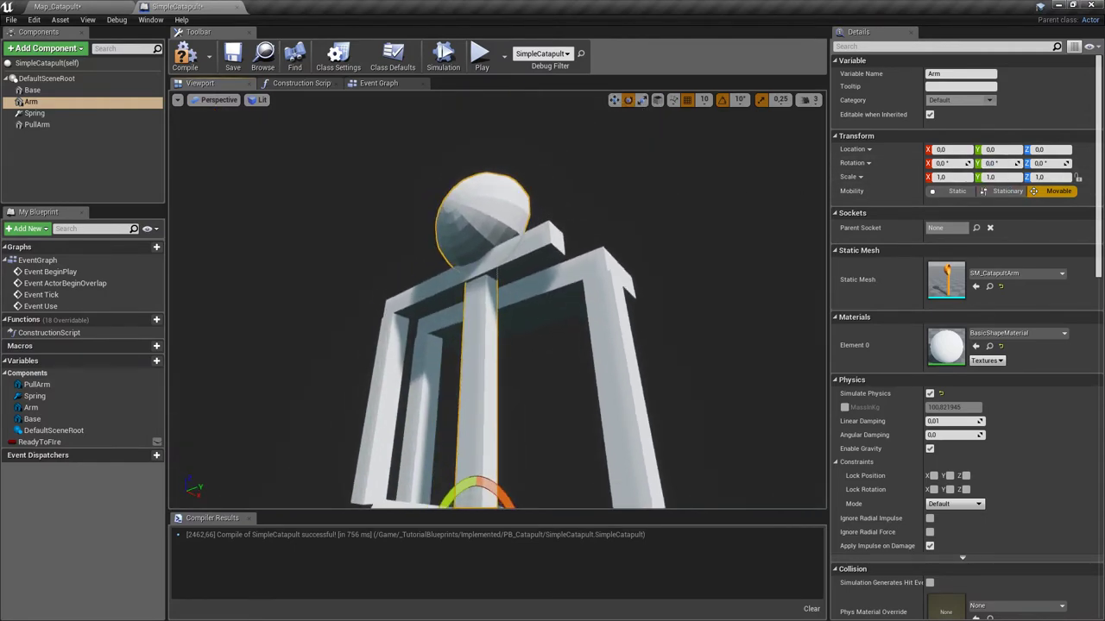
{"action": "right_click_drag", "start_coordinate": [523, 172], "coordinate": [548, 178]}
{"action": "left_click_drag", "start_coordinate": [562, 198], "coordinate": [768, 220], "text": "alt"}
{"action": "left_click_drag", "start_coordinate": [522, 201], "coordinate": [542, 222]}
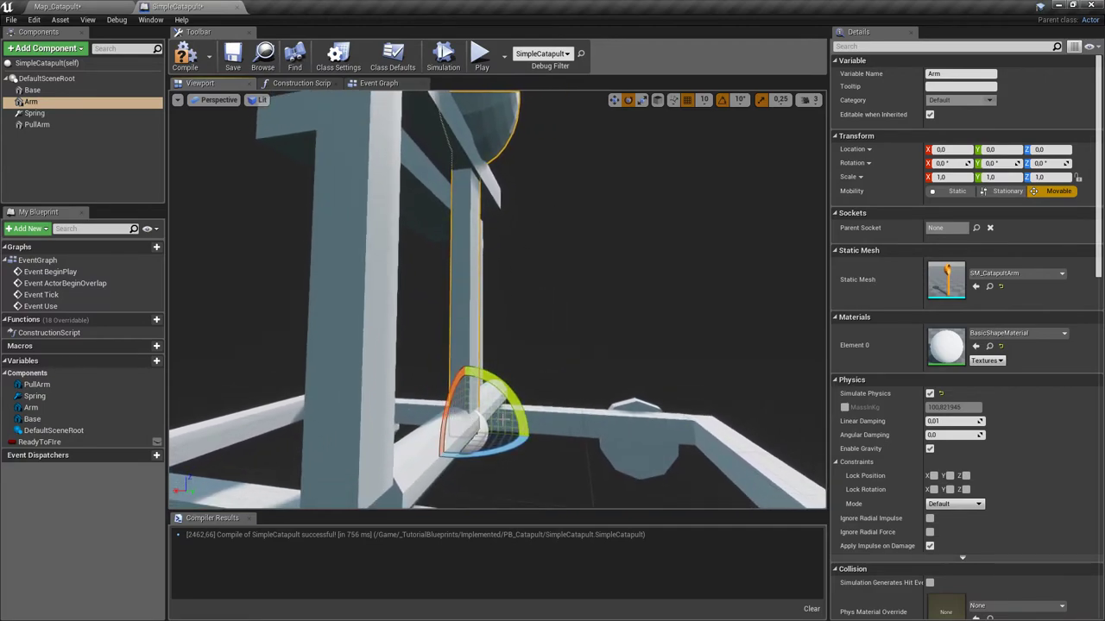
{"action": "left_click_drag", "start_coordinate": [473, 206], "coordinate": [504, 119]}
{"action": "mouse_move", "coordinate": [514, 163]}
{"action": "right_mouse_down"}
{"action": "mouse_move", "coordinate": [484, 183]}
{"action": "mouse_move", "coordinate": [497, 175]}
{"action": "right_mouse_up"}
{"action": "left_click", "coordinate": [31, 102]}
{"action": "key", "text": "f"}
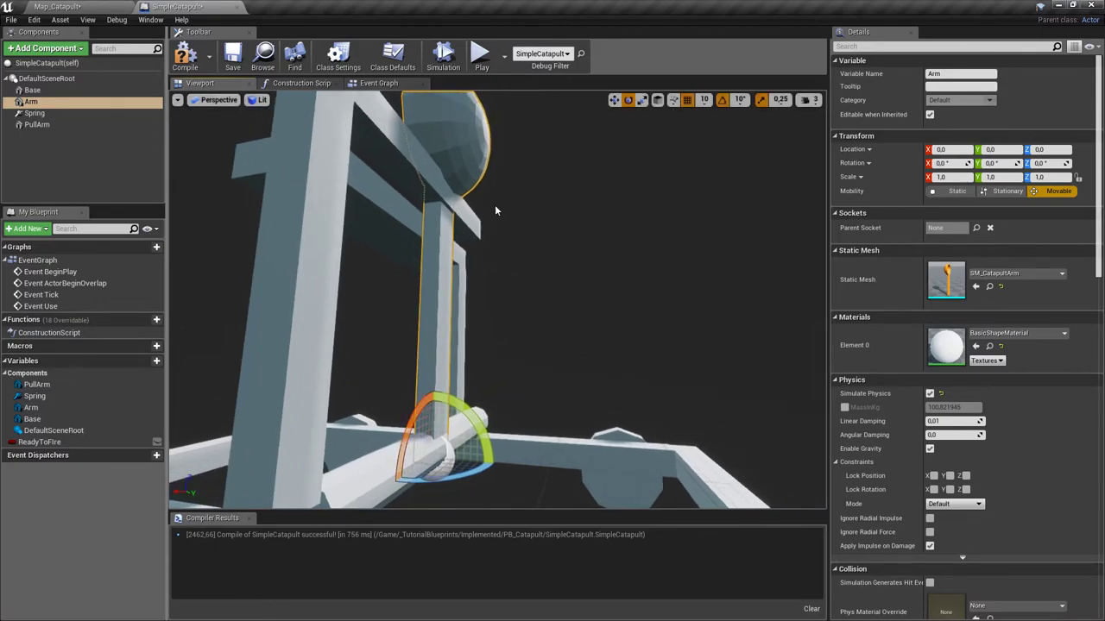
{"action": "right_click_drag", "start_coordinate": [519, 208], "coordinate": [511, 216]}
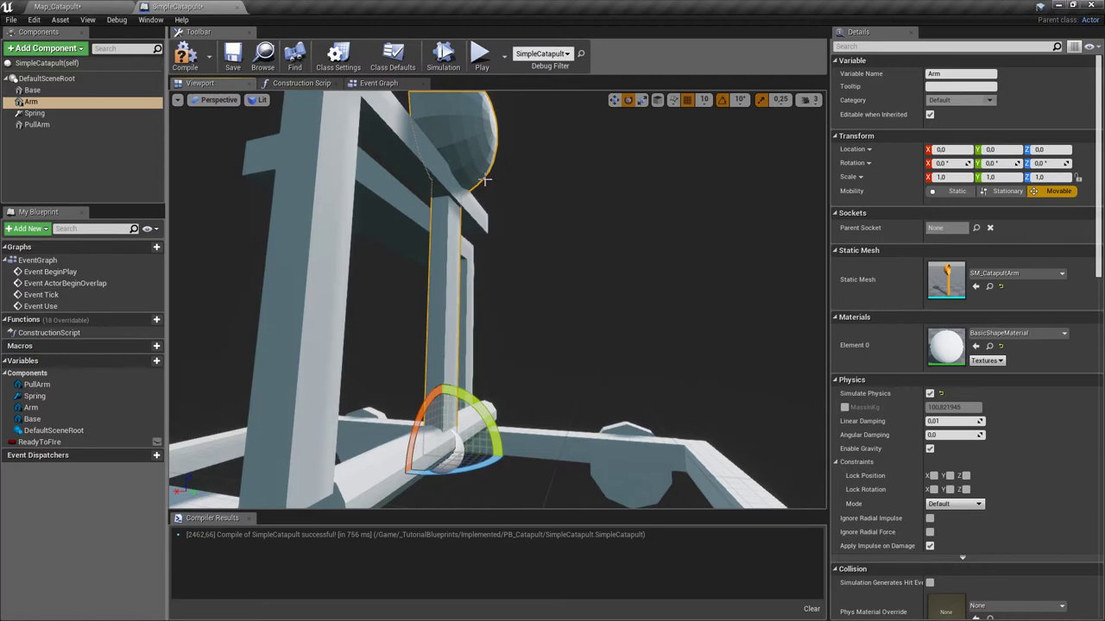
{"action": "scroll", "coordinate": [1006, 488], "scroll_direction": "down", "scroll_amount": 6}
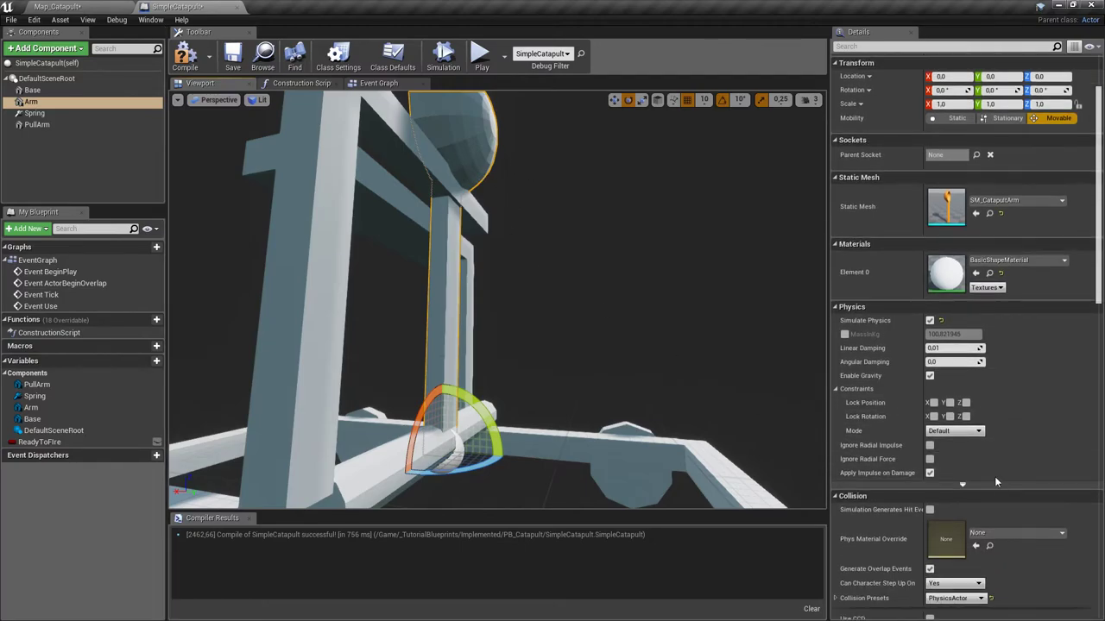
- Review the Spring constraint's Angular Limits and Swing Limits settings against the upright arm
{"action": "left_click", "coordinate": [69, 114]}
{"action": "scroll", "coordinate": [1024, 448], "scroll_direction": "down", "scroll_amount": 3}
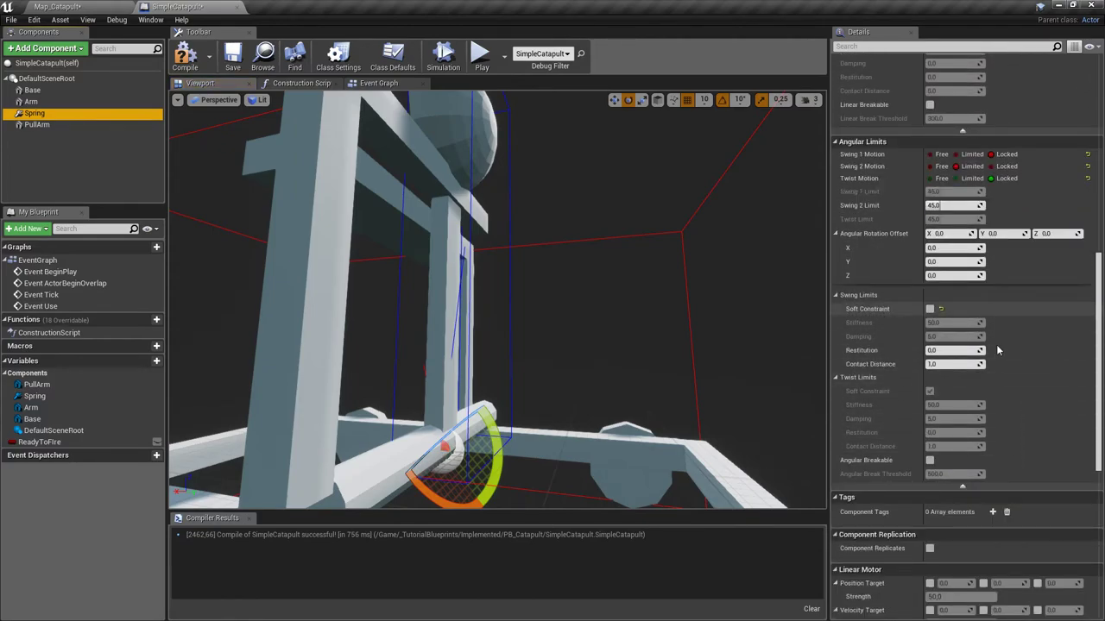
{"action": "scroll", "coordinate": [1012, 361], "scroll_direction": "up", "scroll_amount": 2}
{"action": "left_click_drag", "start_coordinate": [682, 349], "coordinate": [610, 347]}
{"action": "right_click_drag", "start_coordinate": [611, 352], "coordinate": [591, 346]}
{"action": "scroll", "coordinate": [689, 240], "scroll_direction": "up", "scroll_amount": 1}
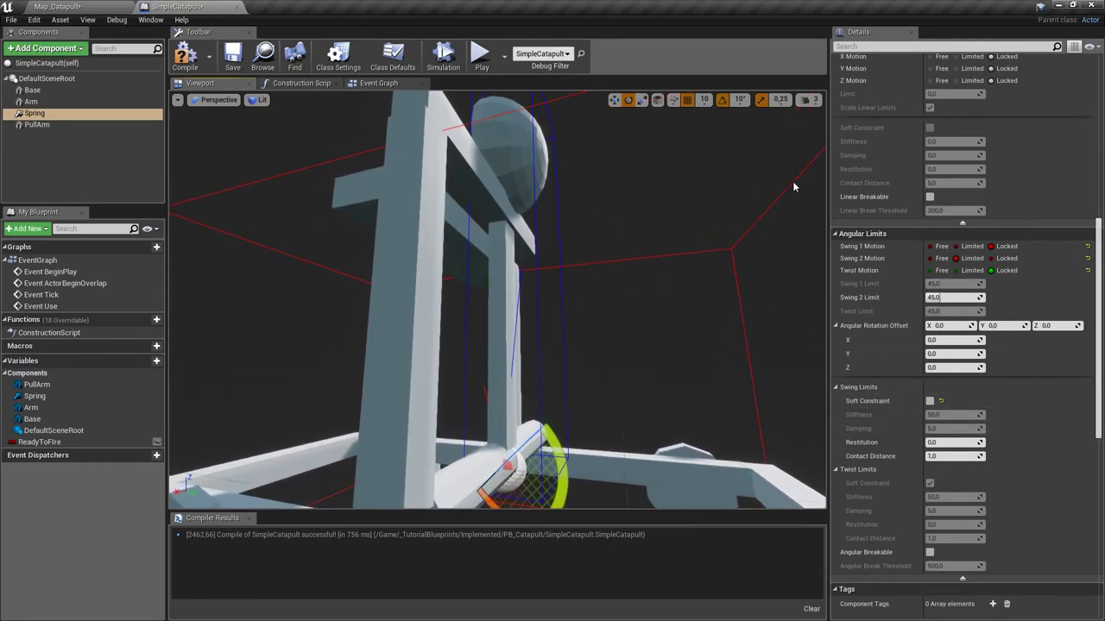
{"action": "right_click_drag", "start_coordinate": [491, 198], "coordinate": [535, 248]}
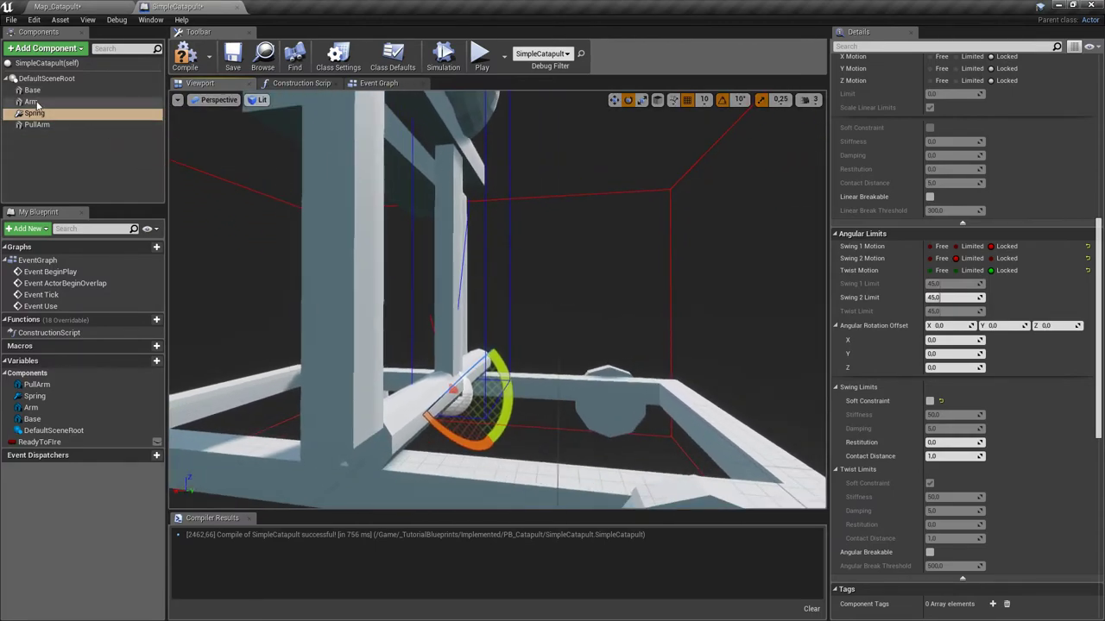
- Select Base and PullArm together and move them slightly along the X axis relative to the Arm
{"action": "left_click", "coordinate": [346, 293]}
{"action": "right_click_drag", "start_coordinate": [345, 293], "coordinate": [302, 275]}
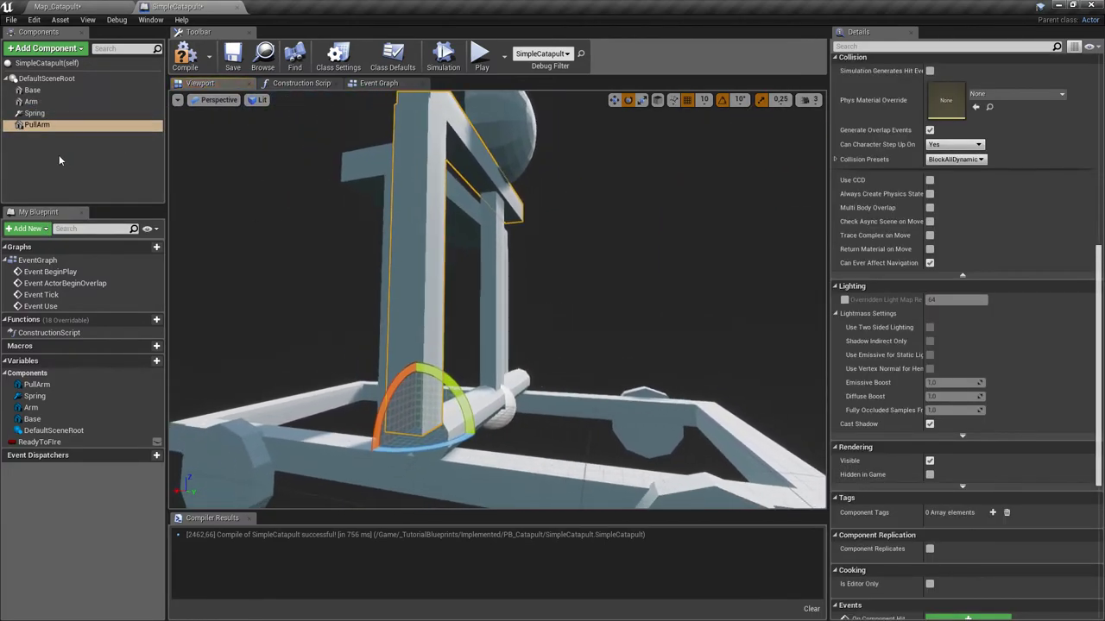
{"action": "left_click", "coordinate": [52, 94], "text": "shift"}
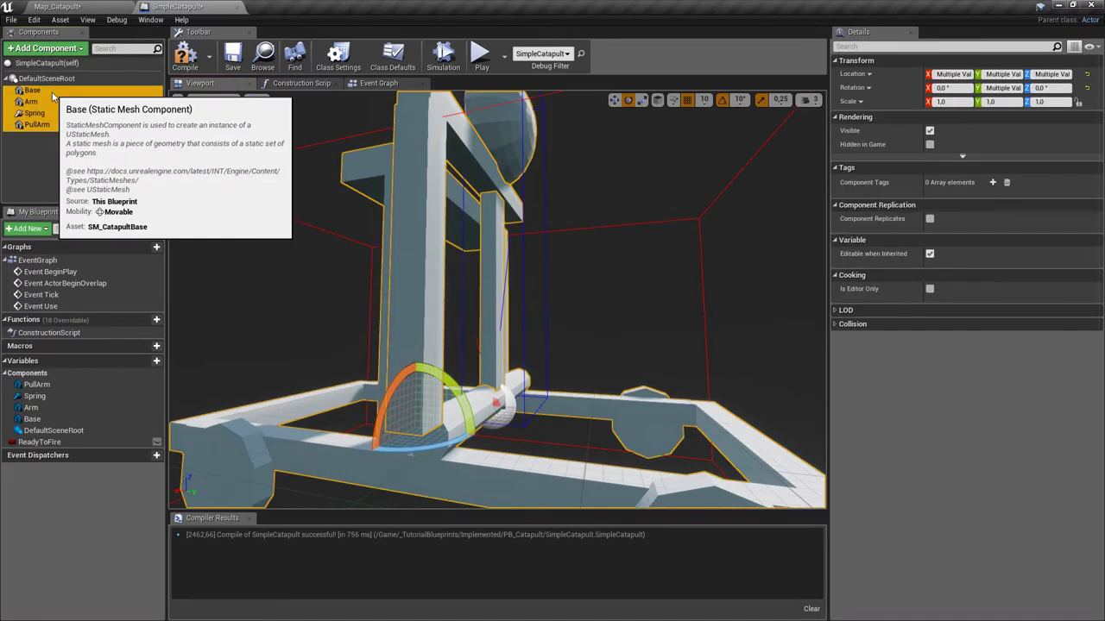
{"action": "left_click", "coordinate": [53, 93]}
{"action": "left_click", "coordinate": [65, 129], "text": "ctrl"}
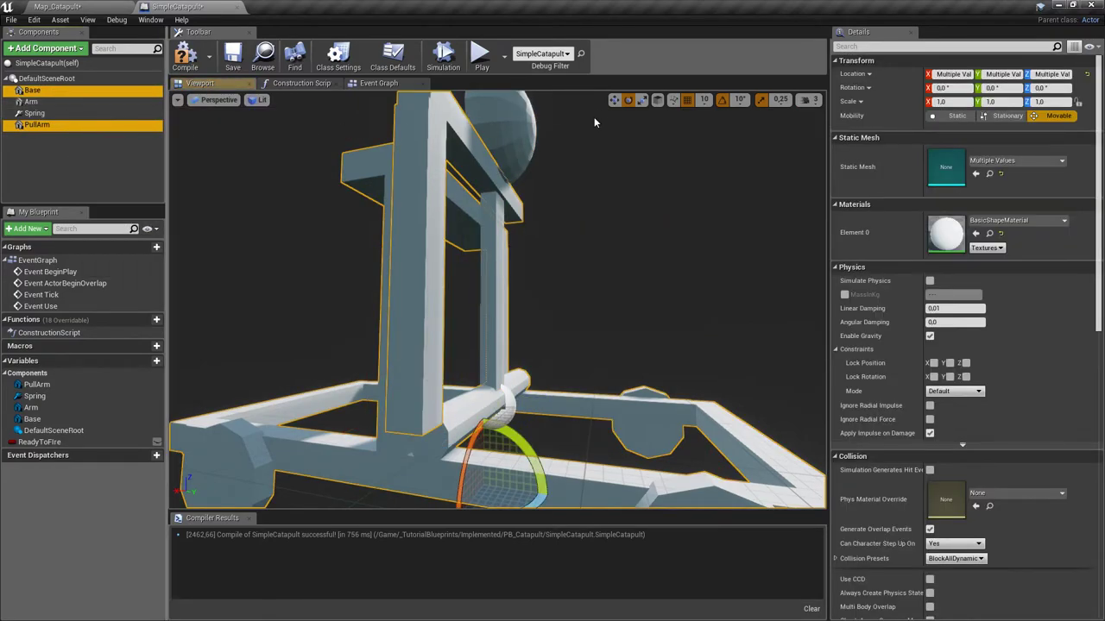
{"action": "left_click", "coordinate": [615, 101]}
{"action": "right_click_drag", "start_coordinate": [491, 453], "coordinate": [481, 455]}
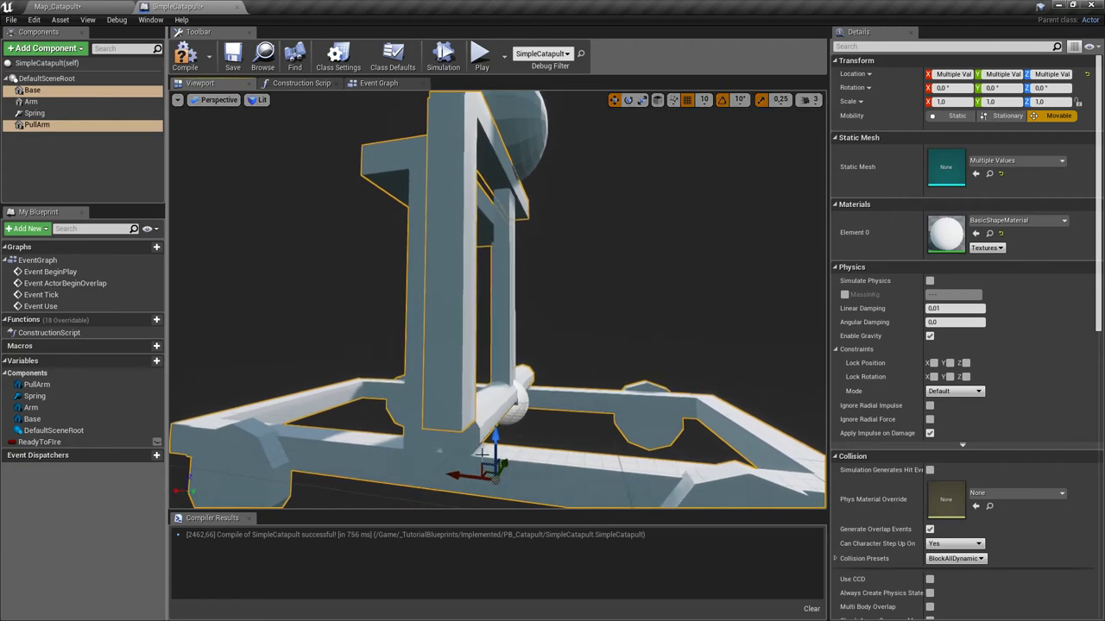
{"action": "left_click_drag", "start_coordinate": [461, 477], "coordinate": [449, 477]}
- Check the moved Base and PullArm against the Arm, and compile and save the SimpleCatapult Blueprint
{"action": "right_click_drag", "start_coordinate": [449, 477], "coordinate": [536, 176]}
{"action": "mouse_move", "coordinate": [489, 298]}
{"action": "right_mouse_down"}
{"action": "mouse_move", "coordinate": [483, 402]}
{"action": "mouse_move", "coordinate": [510, 302]}
{"action": "right_mouse_up"}
{"action": "left_click_drag", "start_coordinate": [261, 100], "coordinate": [411, 222]}
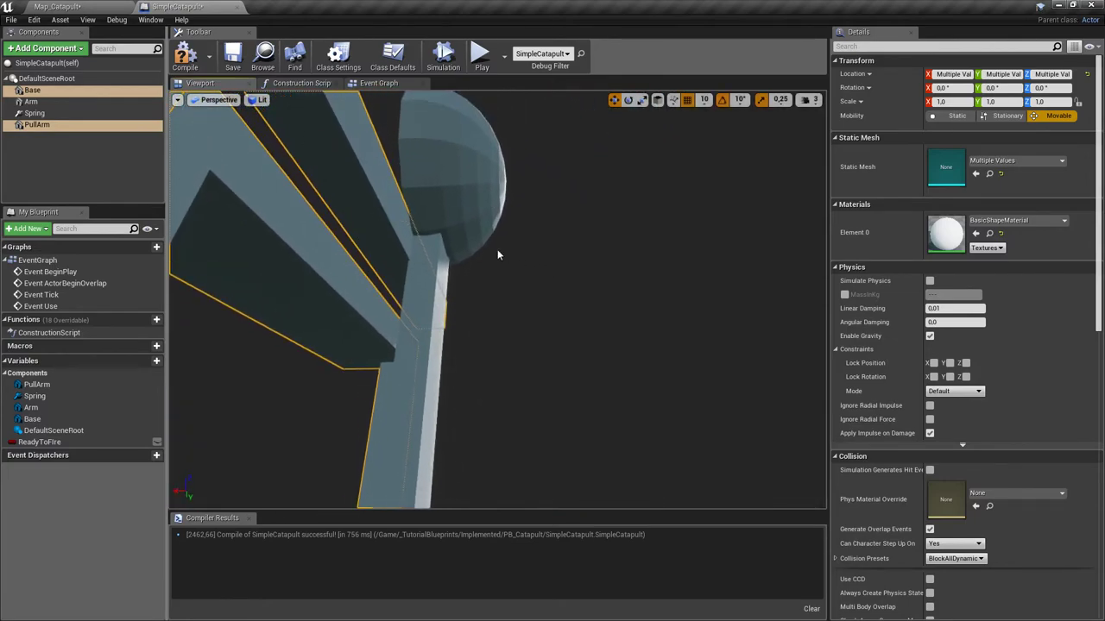
{"action": "right_click_drag", "start_coordinate": [432, 228], "coordinate": [432, 346]}
{"action": "right_click_drag", "start_coordinate": [438, 232], "coordinate": [410, 247]}
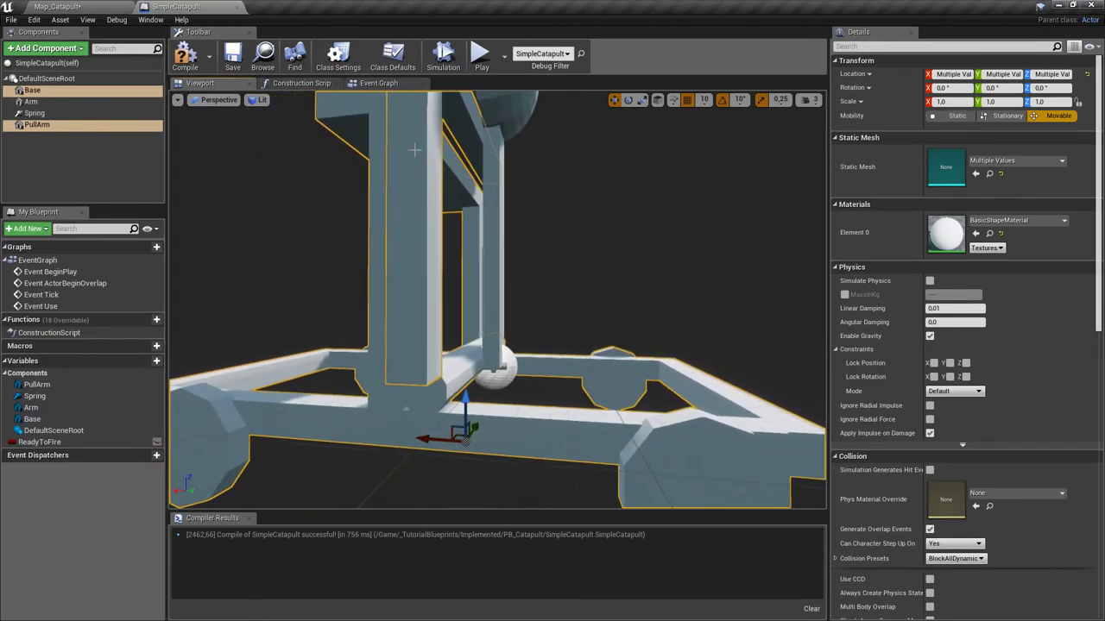
{"action": "left_click", "coordinate": [231, 59]}
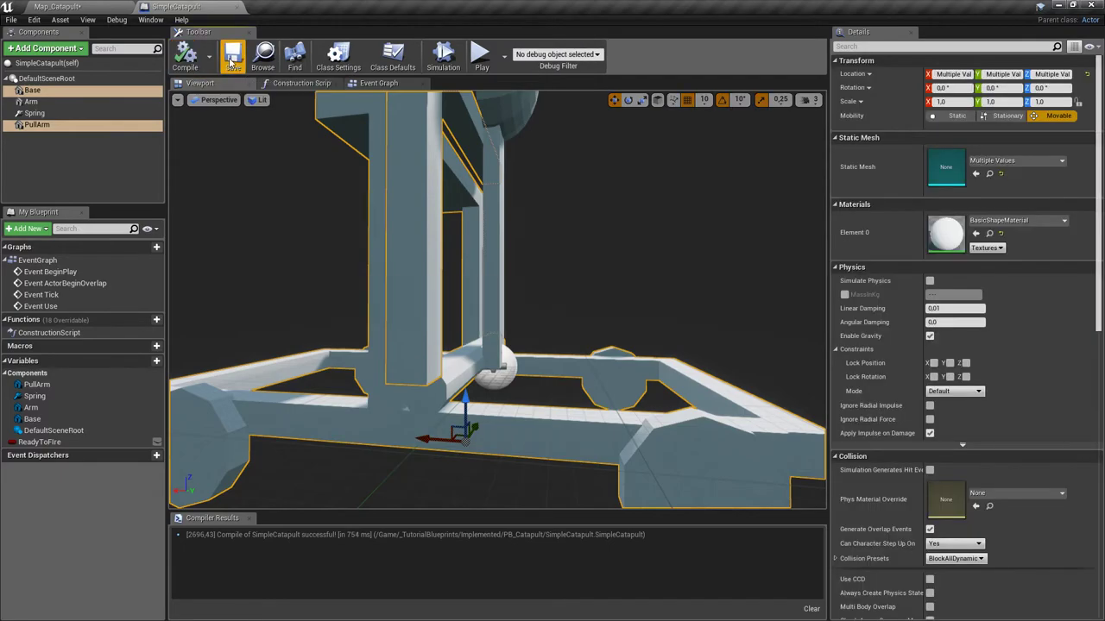
{"action": "right_click_drag", "start_coordinate": [439, 404], "coordinate": [402, 436]}
{"action": "key", "text": "w"}
{"action": "key", "text": "d"}
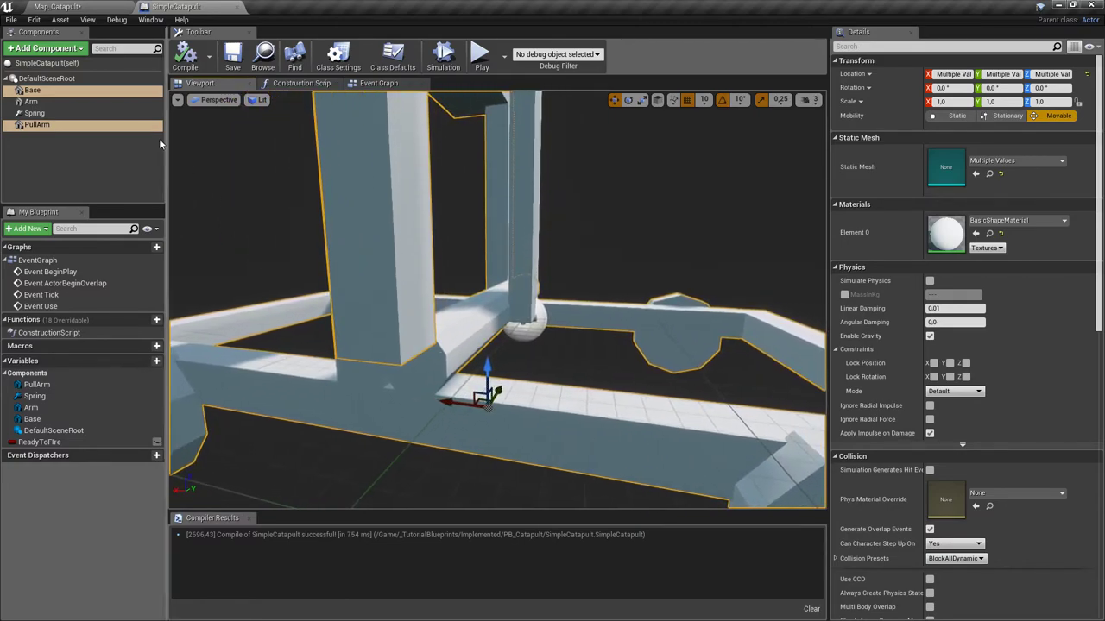
- Move Base alone along the X axis to 10, then compile and save the SimpleCatapult Blueprint
{"action": "left_click", "coordinate": [73, 89]}
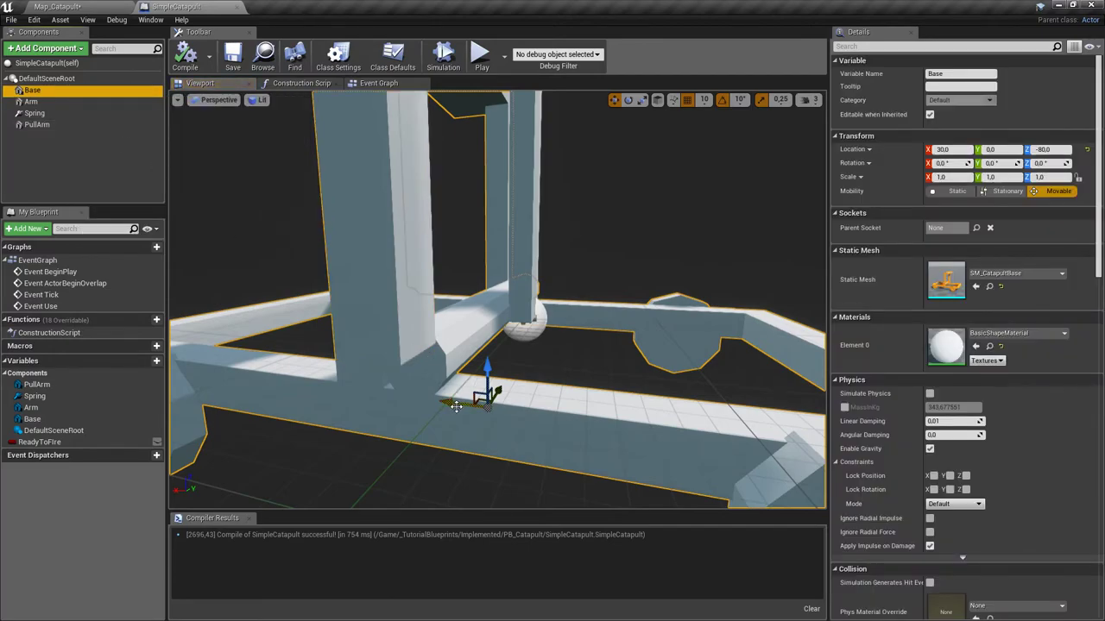
{"action": "left_click_drag", "start_coordinate": [459, 407], "coordinate": [473, 411]}
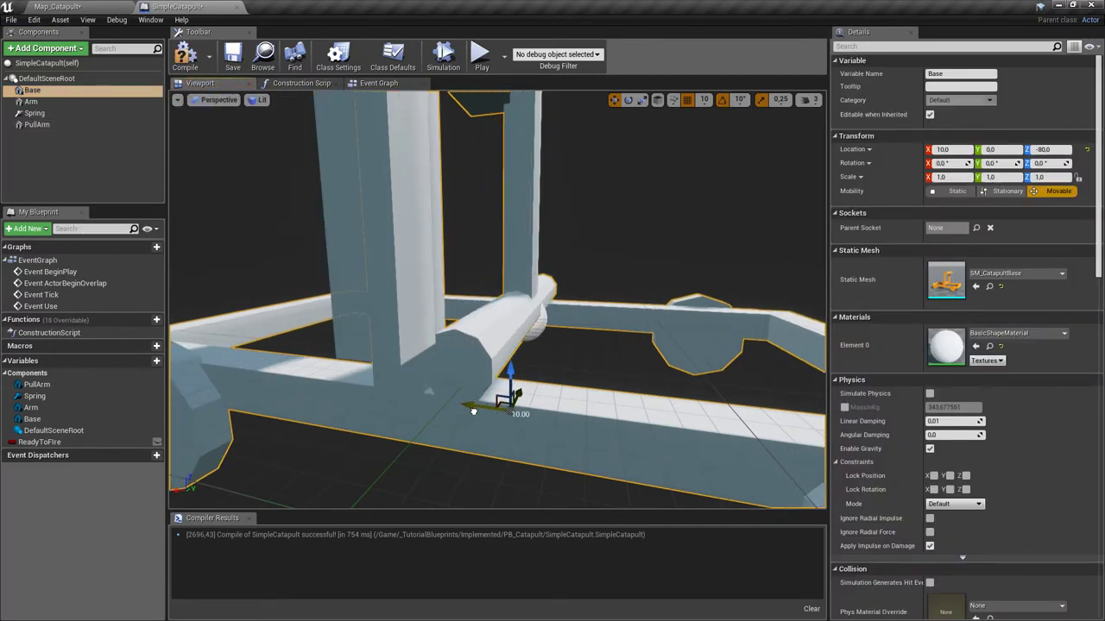
{"action": "right_click_drag", "start_coordinate": [474, 411], "coordinate": [552, 207]}
{"action": "right_click_drag", "start_coordinate": [427, 393], "coordinate": [520, 227]}
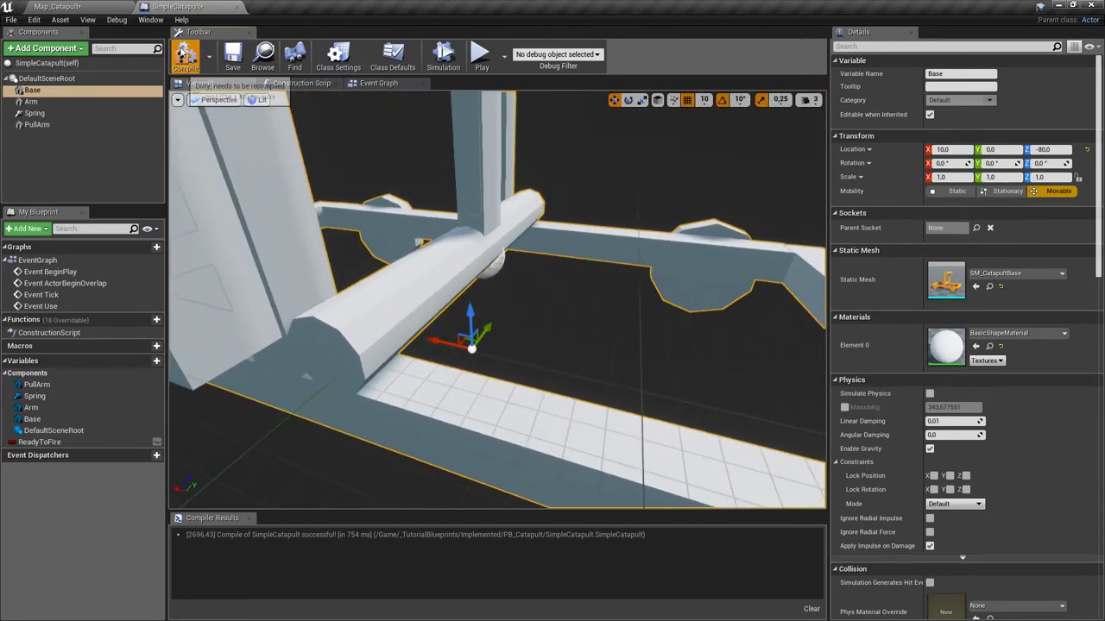
{"action": "left_click", "coordinate": [234, 58]}
{"action": "right_click_drag", "start_coordinate": [377, 314], "coordinate": [377, 254]}
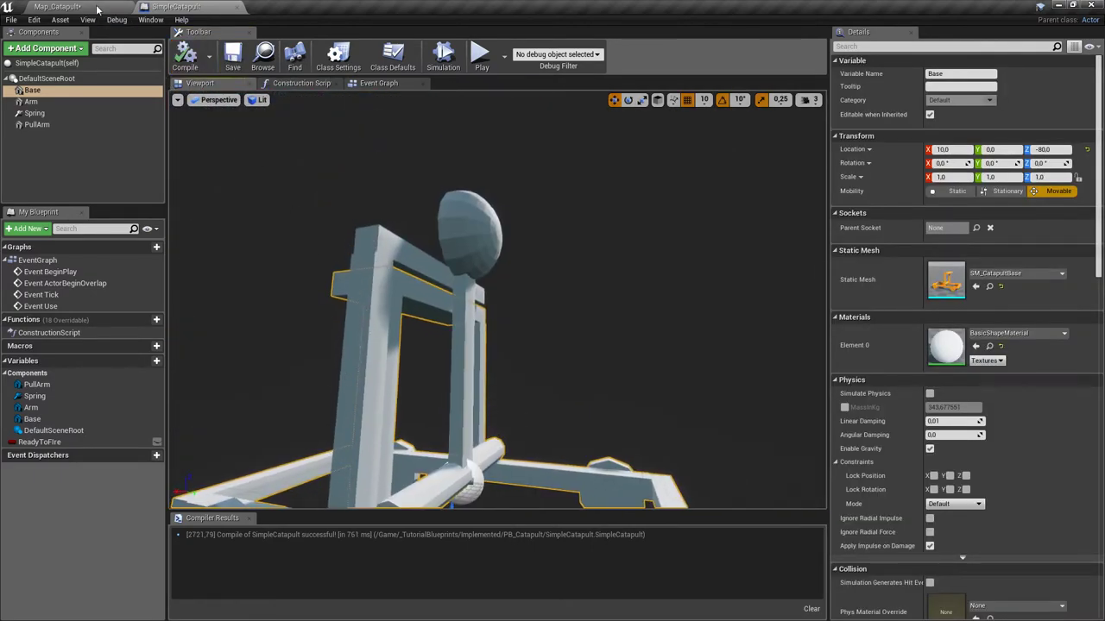
- Play-test Map_Catapult, trigger the white catapult, watch its arm swing from the side, and end the session
{"action": "left_click", "coordinate": [97, 8]}
{"action": "key", "text": "alt+p"}
{"action": "key", "text": "w"}
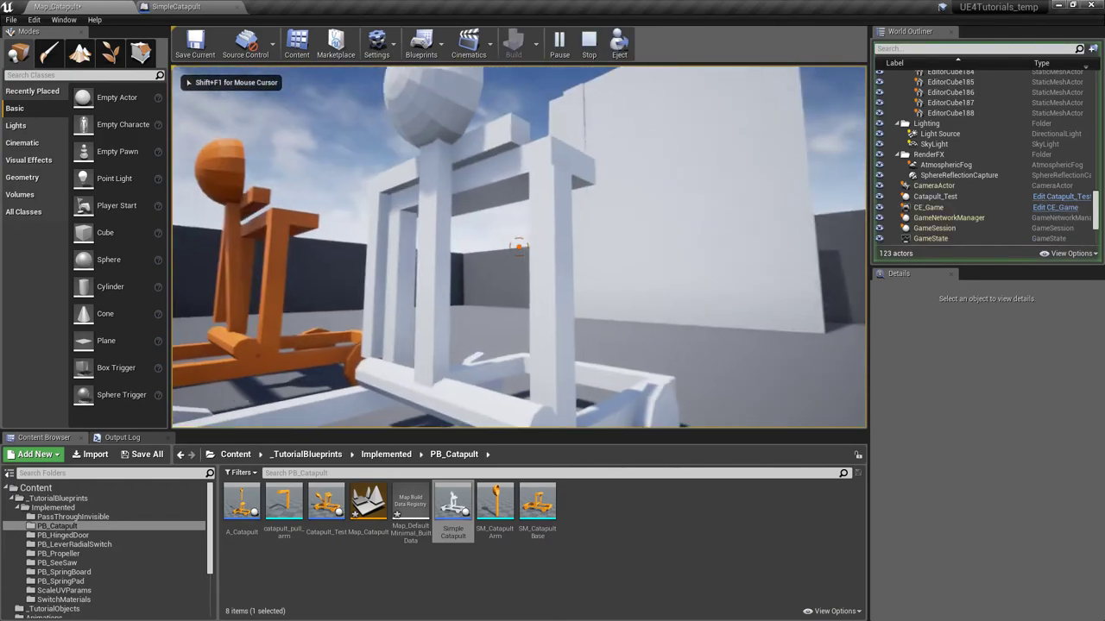
{"action": "left_click", "coordinate": [518, 247]}
{"action": "key", "text": "s"}
{"action": "key", "text": "s"}
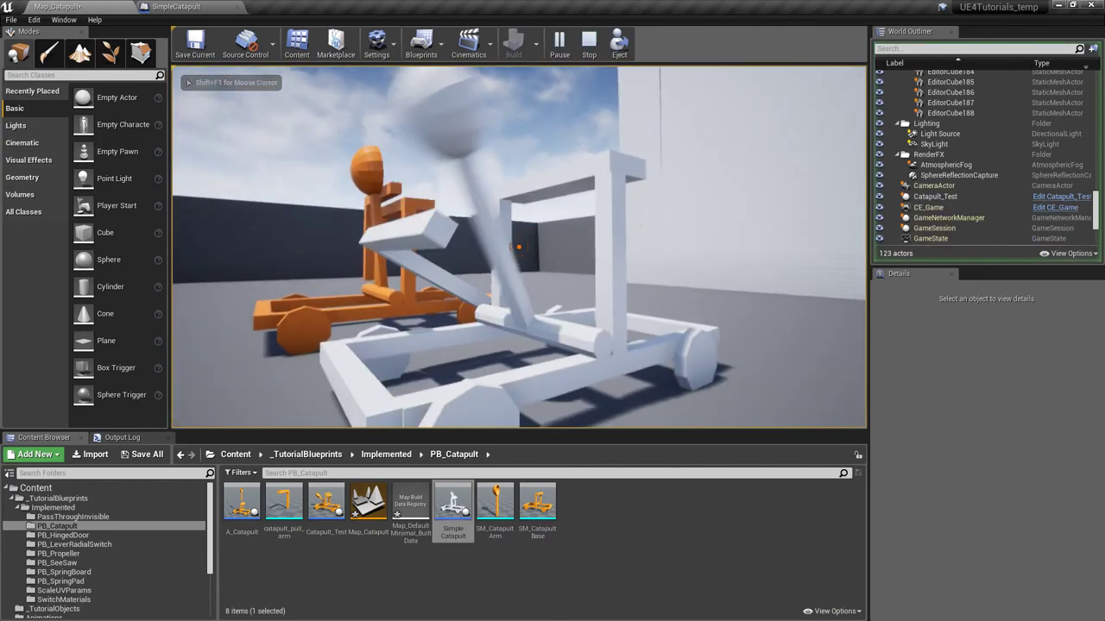
{"action": "key", "text": "d"}
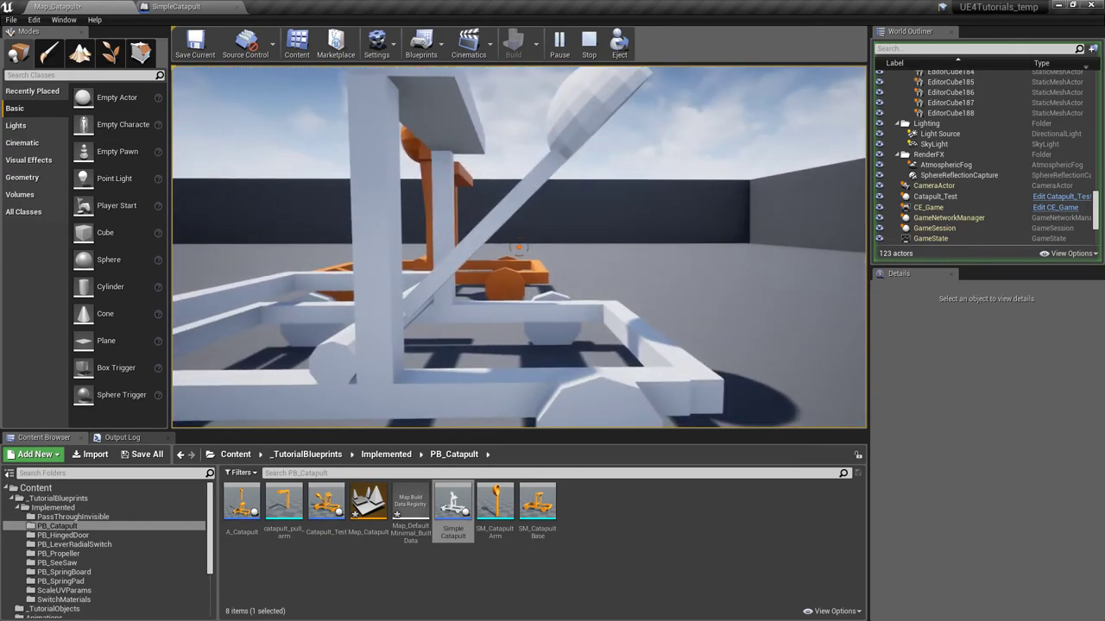
{"action": "key", "text": "Escape"}
- Inspect the placed SimpleCatapult in the level, and check PullArm's position against the Arm and Base in its Blueprint
{"action": "right_click_drag", "start_coordinate": [262, 212], "coordinate": [302, 212]}
{"action": "key", "text": "a"}
{"action": "right_click_drag", "start_coordinate": [474, 271], "coordinate": [600, 223]}
{"action": "left_click", "coordinate": [473, 271]}
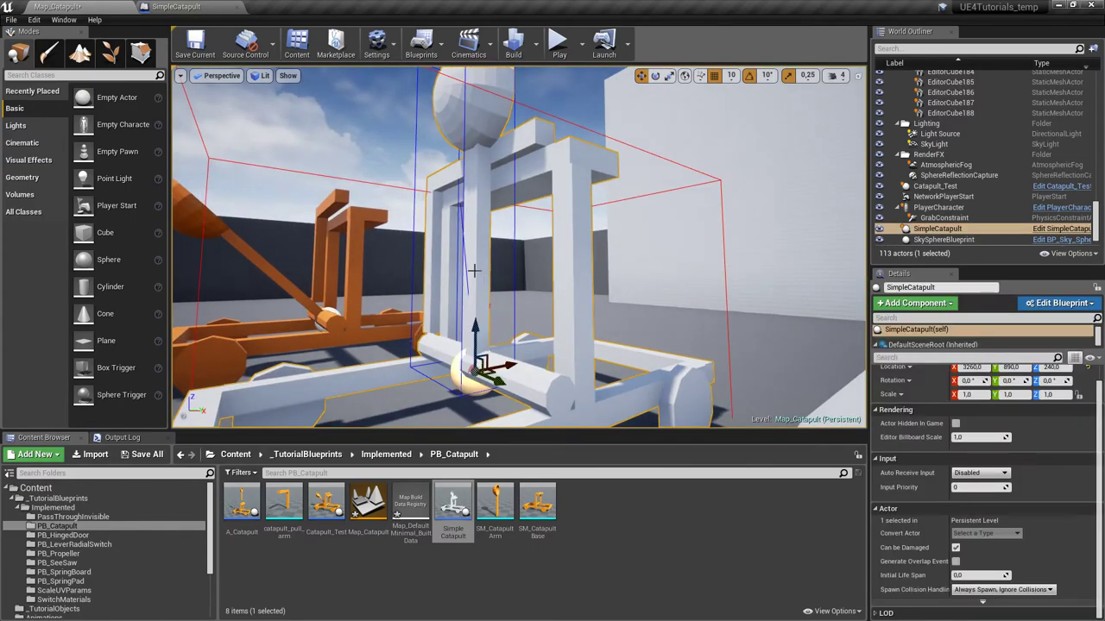
{"action": "left_click", "coordinate": [176, 6]}
{"action": "right_click_drag", "start_coordinate": [345, 250], "coordinate": [232, 259]}
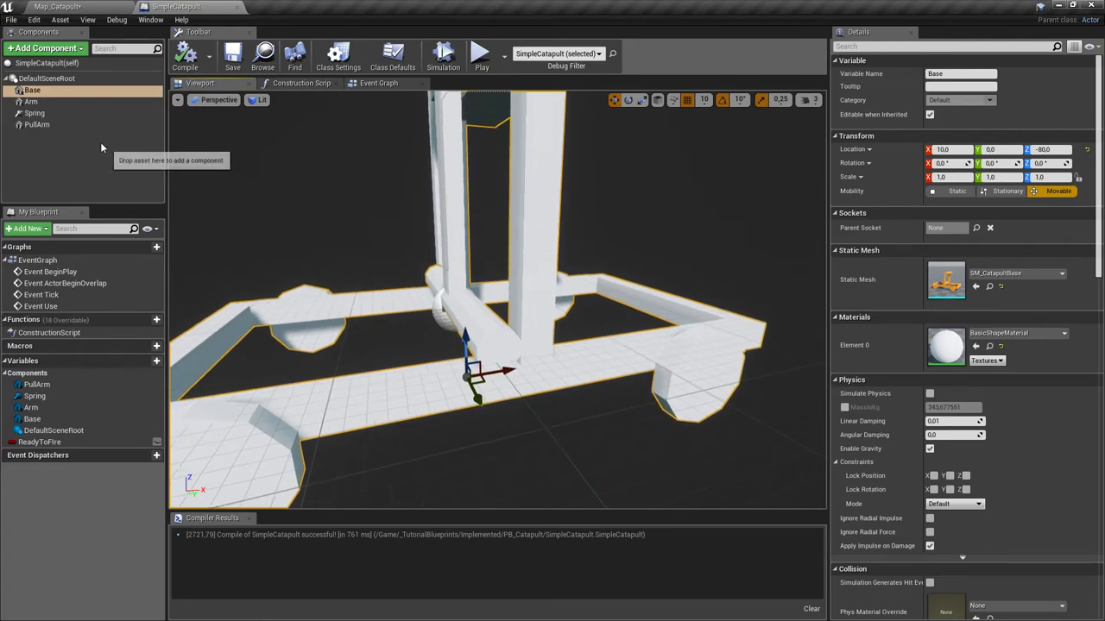
{"action": "left_click", "coordinate": [37, 124]}
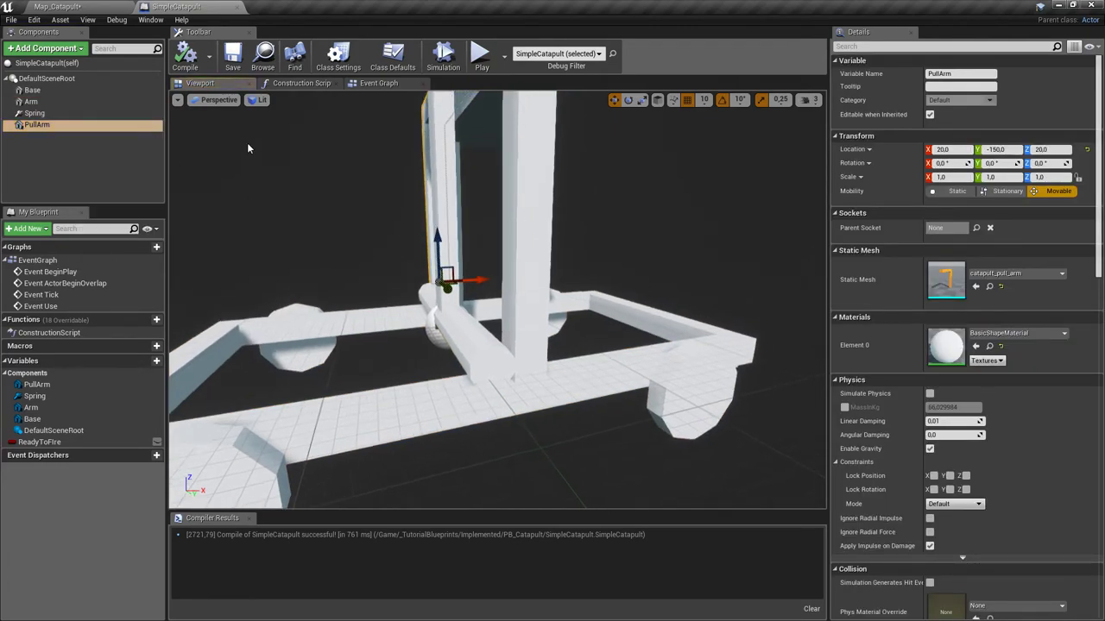
{"action": "right_click_drag", "start_coordinate": [560, 218], "coordinate": [533, 62]}
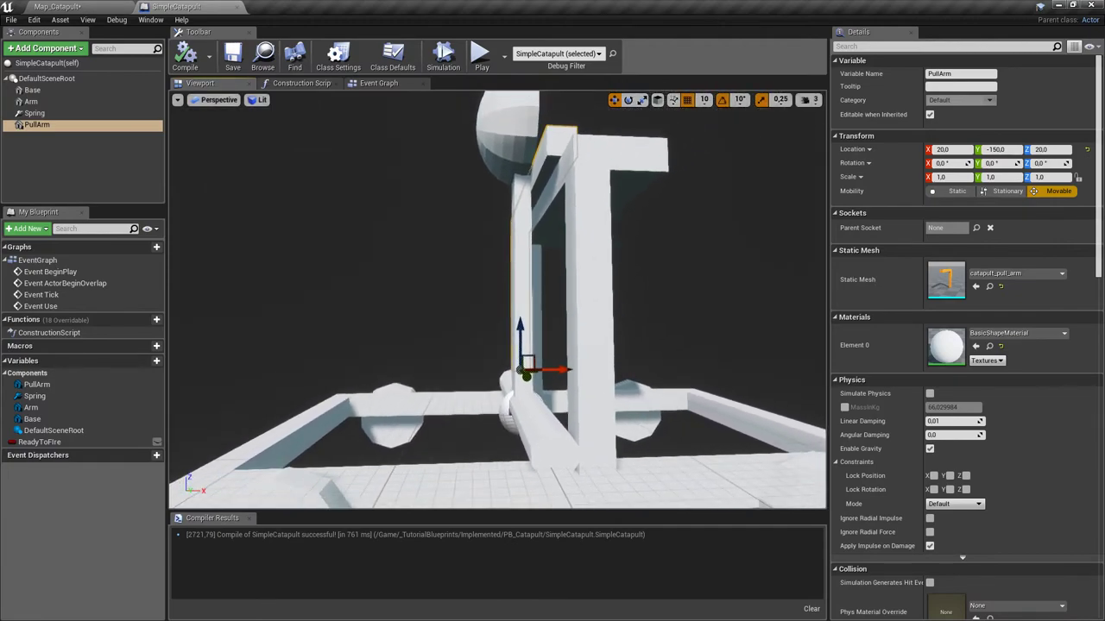
{"action": "right_click_drag", "start_coordinate": [558, 260], "coordinate": [558, 260]}
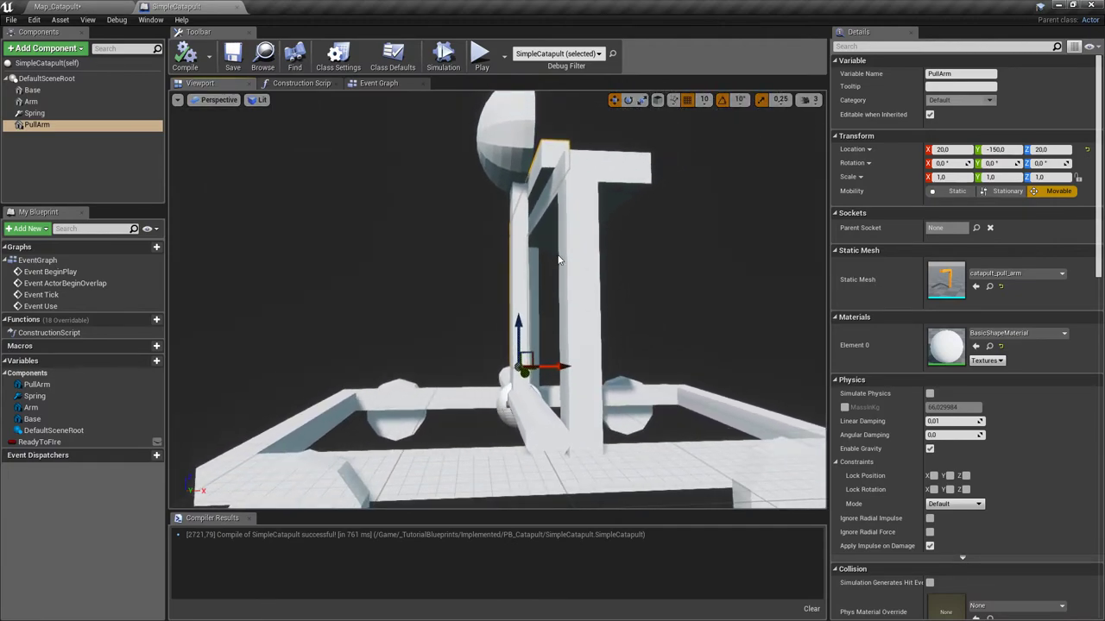
{"action": "right_click_drag", "start_coordinate": [557, 279], "coordinate": [612, 302]}
- Play-test the map again, examine from several sides where the white catapult's arm and pull arm rest, and end the session
{"action": "left_click", "coordinate": [57, 7]}
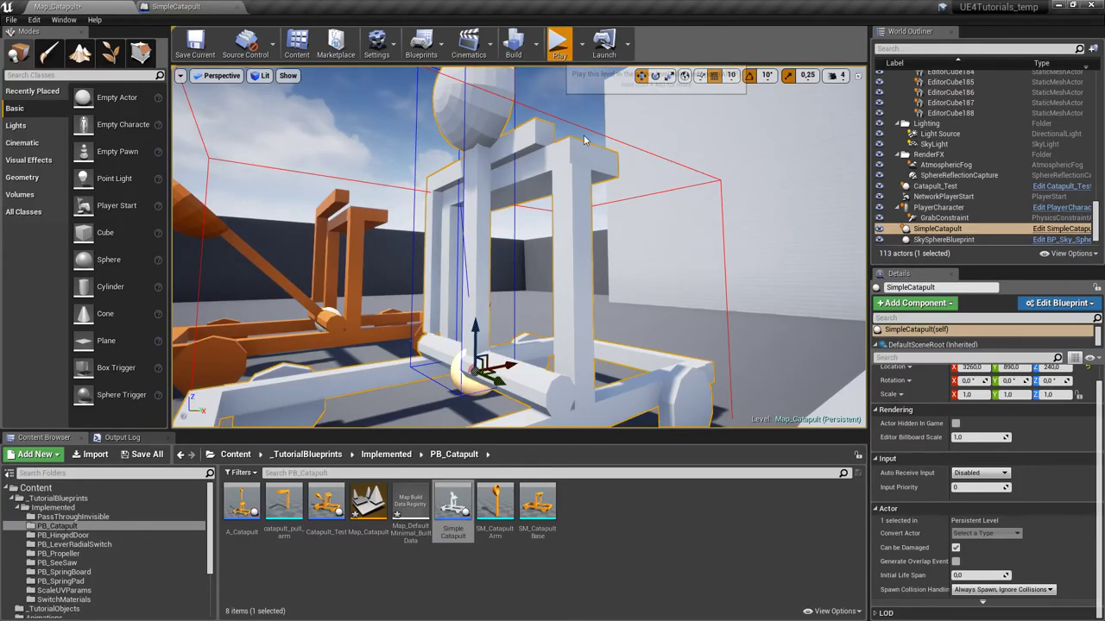
{"action": "key", "text": "alt+p"}
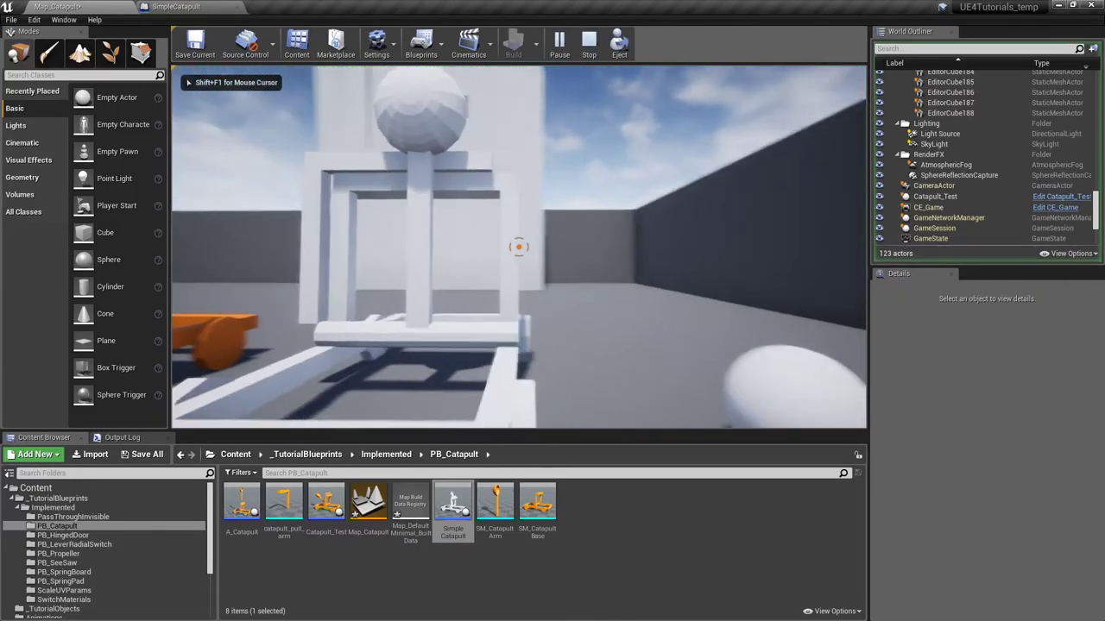
{"action": "key", "text": "w"}
{"action": "key", "text": "d"}
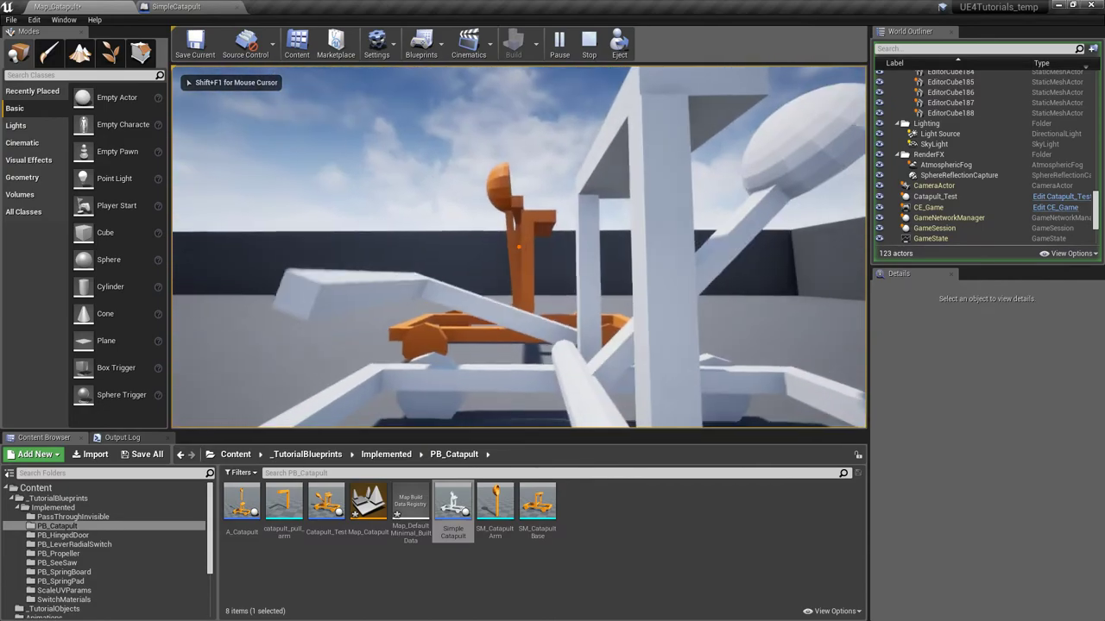
{"action": "key", "text": "d"}
{"action": "key", "text": "w"}
{"action": "key", "text": "w"}
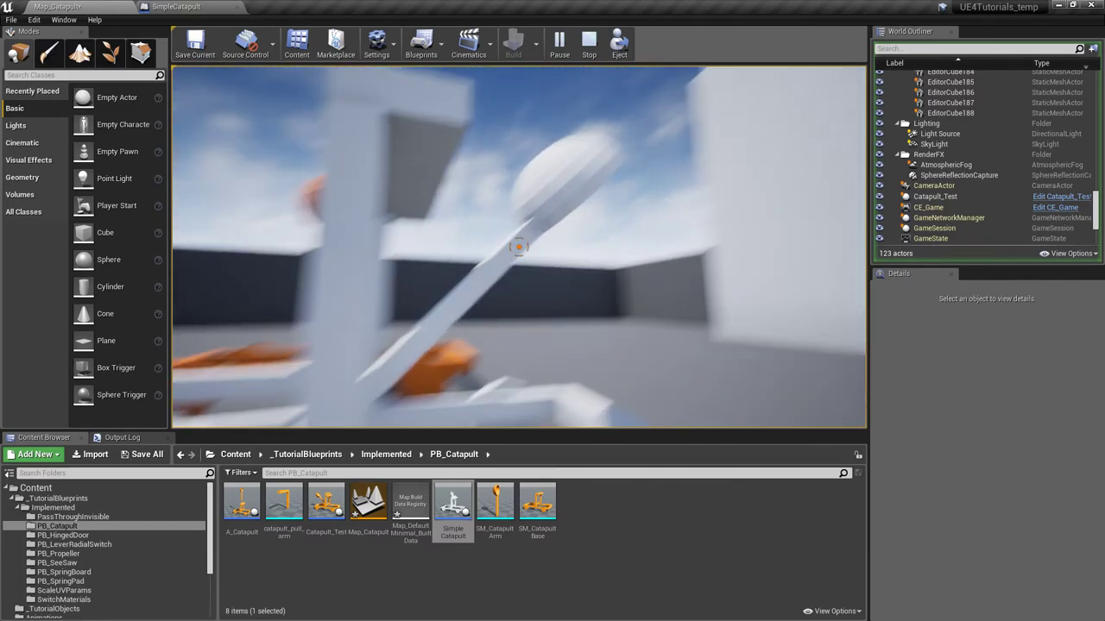
{"action": "key", "text": "a"}
{"action": "key", "text": "w"}
{"action": "key", "text": "w"}
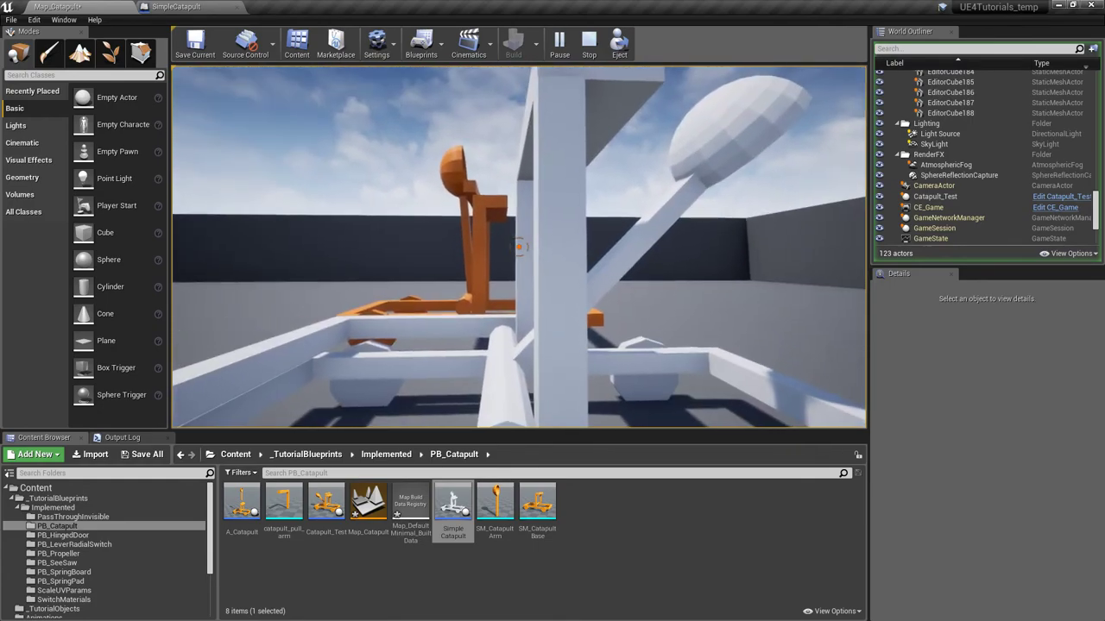
{"action": "key", "text": "Escape"}
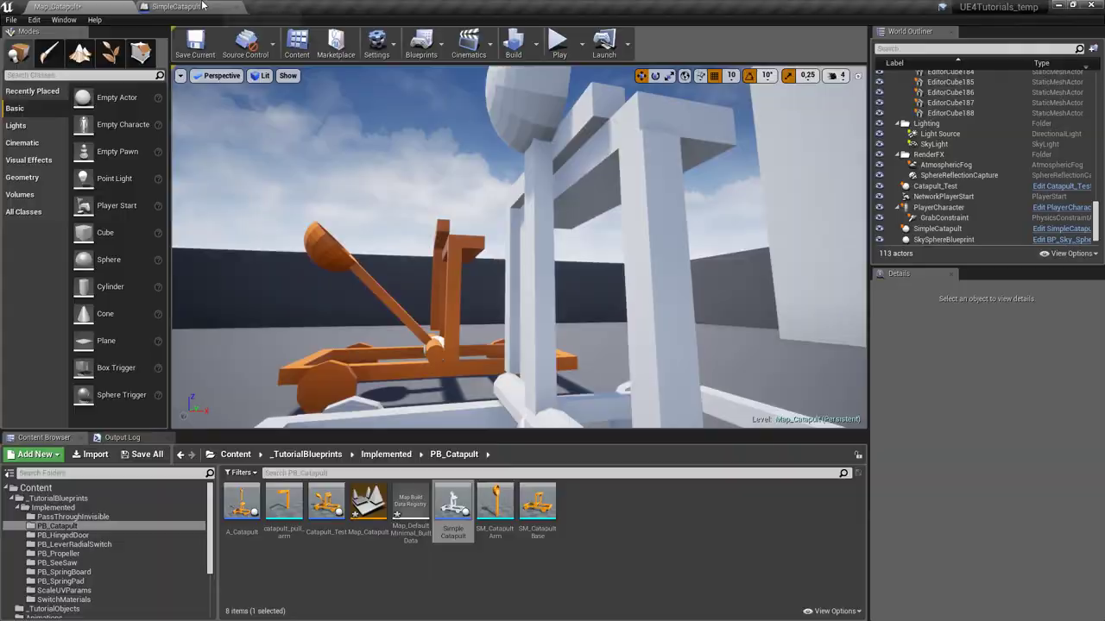
- Examine up close in the SimpleCatapult Blueprint where the Arm and PullArm meet the Base's lower crossbar
{"action": "left_click", "coordinate": [176, 6]}
{"action": "right_click_drag", "start_coordinate": [497, 299], "coordinate": [466, 261]}
{"action": "left_click", "coordinate": [494, 322]}
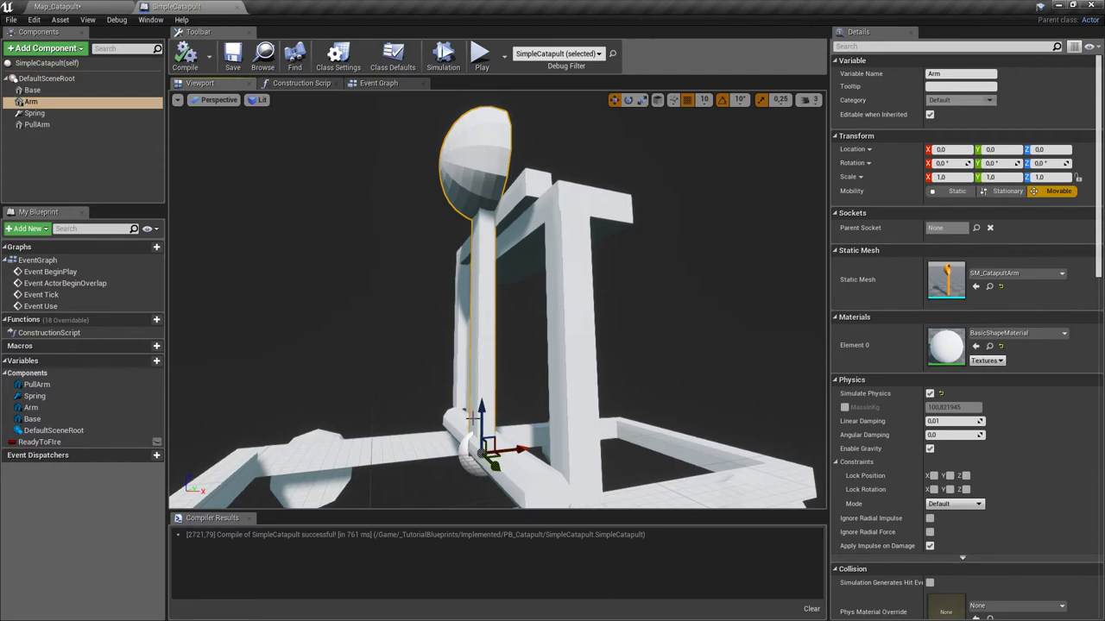
{"action": "right_click_drag", "start_coordinate": [476, 283], "coordinate": [486, 332]}
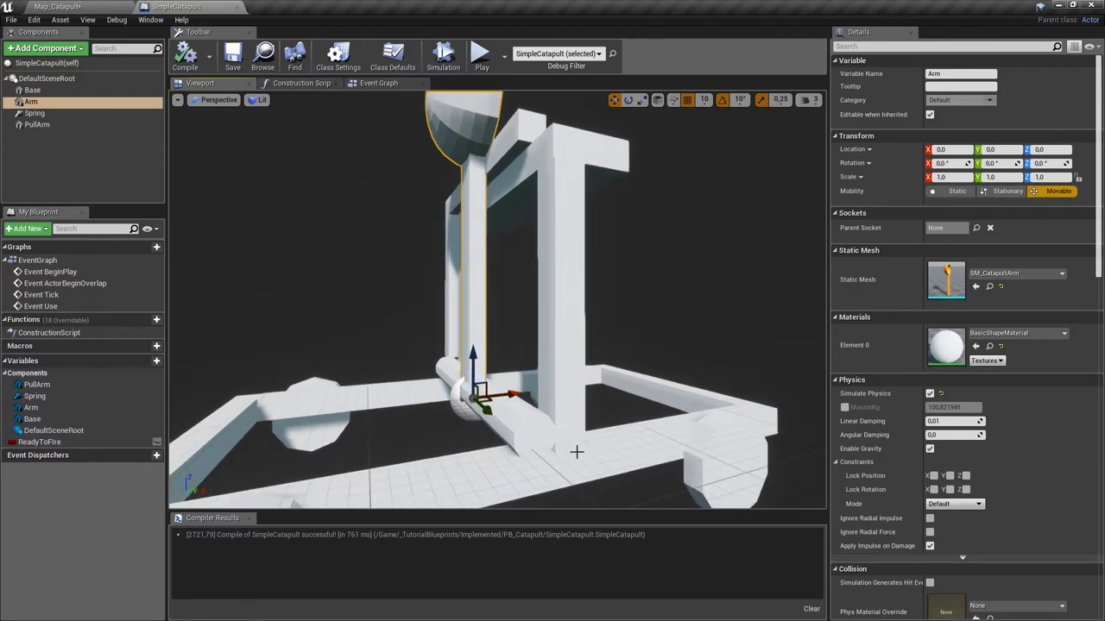
{"action": "right_click_drag", "start_coordinate": [573, 442], "coordinate": [534, 510]}
{"action": "key", "text": "w"}
{"action": "right_click_drag", "start_coordinate": [573, 407], "coordinate": [573, 401]}
{"action": "left_click", "coordinate": [38, 125]}
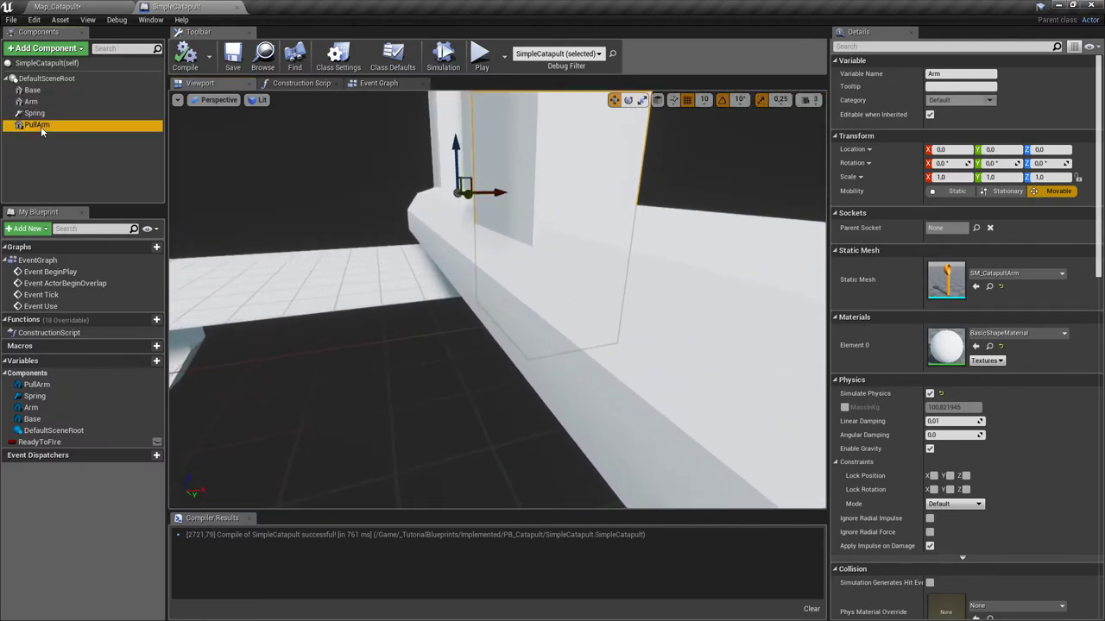
{"action": "right_click_drag", "start_coordinate": [319, 283], "coordinate": [371, 283]}
- Examine the Spring constraint's orientation and limit cone against the upright Arm and the Base frame
{"action": "left_click", "coordinate": [52, 113]}
{"action": "right_click_drag", "start_coordinate": [516, 322], "coordinate": [516, 322]}
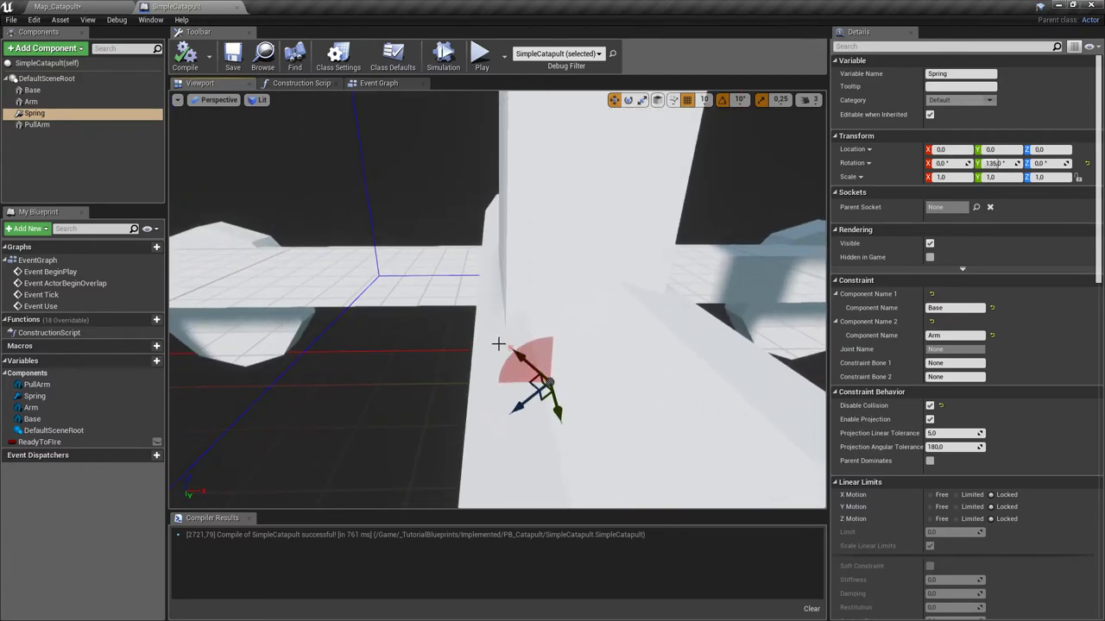
{"action": "right_click_drag", "start_coordinate": [518, 360], "coordinate": [540, 294]}
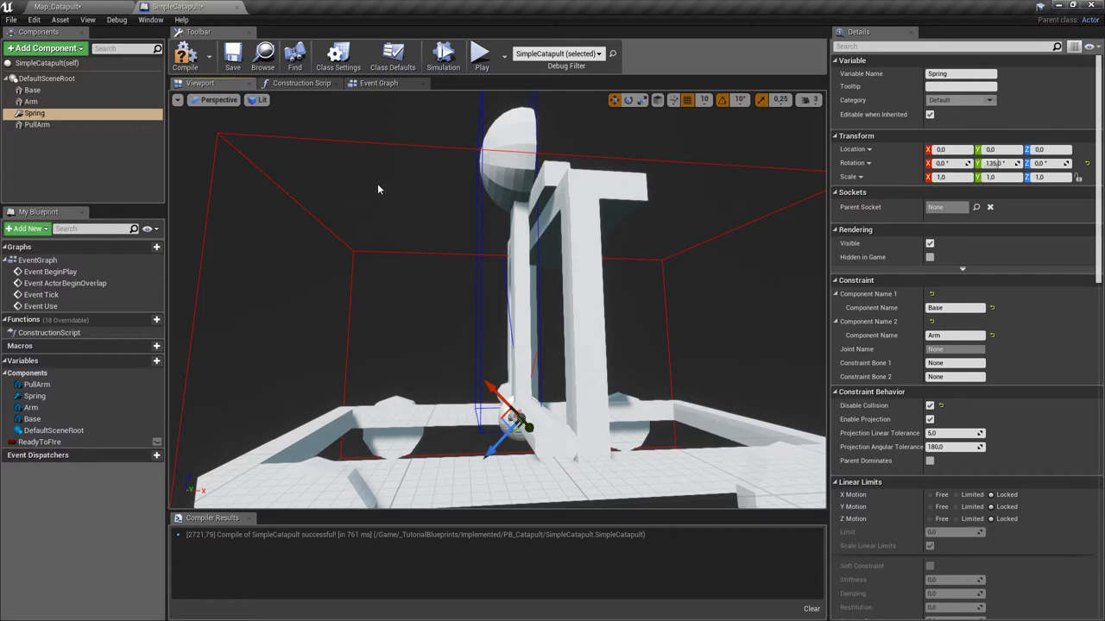
{"action": "right_click_drag", "start_coordinate": [690, 283], "coordinate": [781, 275]}
{"action": "right_click_drag", "start_coordinate": [439, 154], "coordinate": [274, 233]}
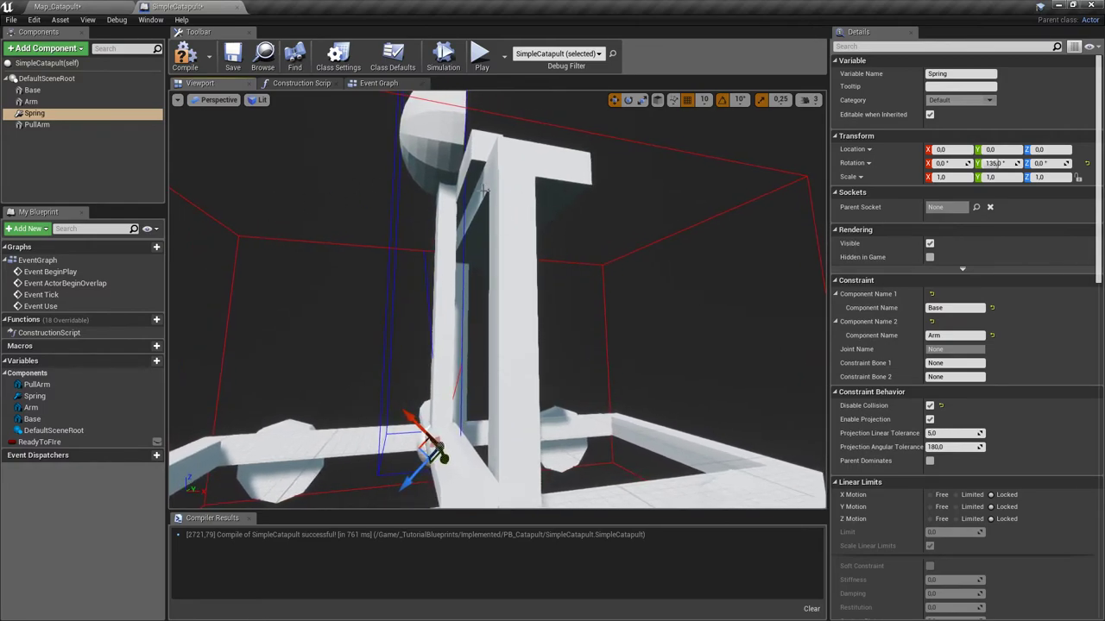
{"action": "right_click_drag", "start_coordinate": [537, 265], "coordinate": [521, 267]}
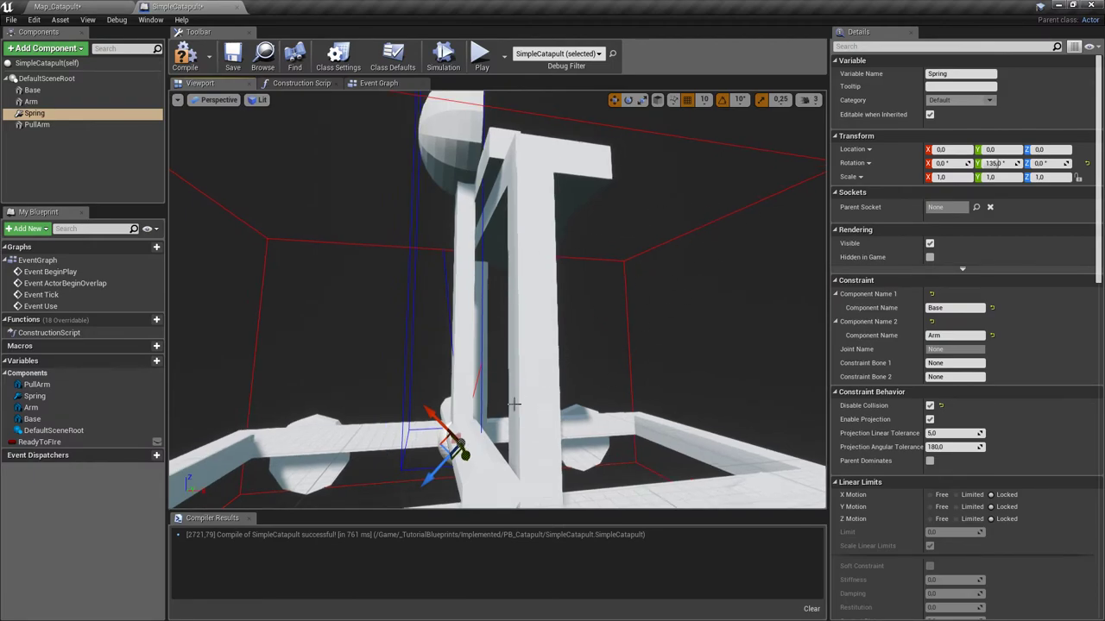
{"action": "right_click_drag", "start_coordinate": [652, 291], "coordinate": [666, 279]}
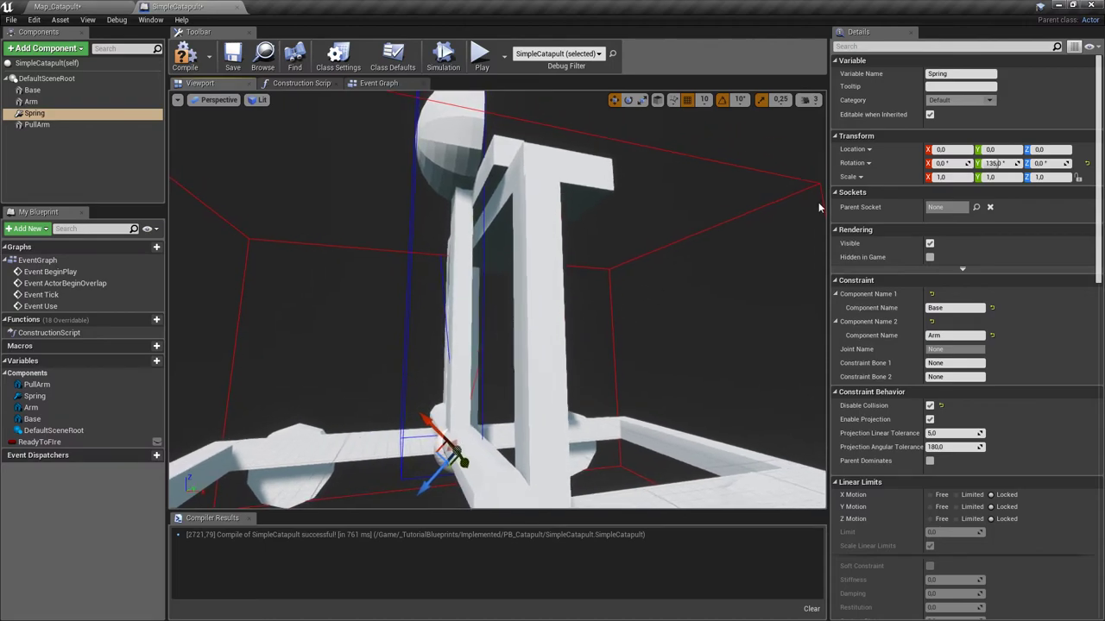
- Set the Arm's Y rotation to 45°, then compile and save the SimpleCatapult Blueprint
{"action": "left_click", "coordinate": [468, 147]}
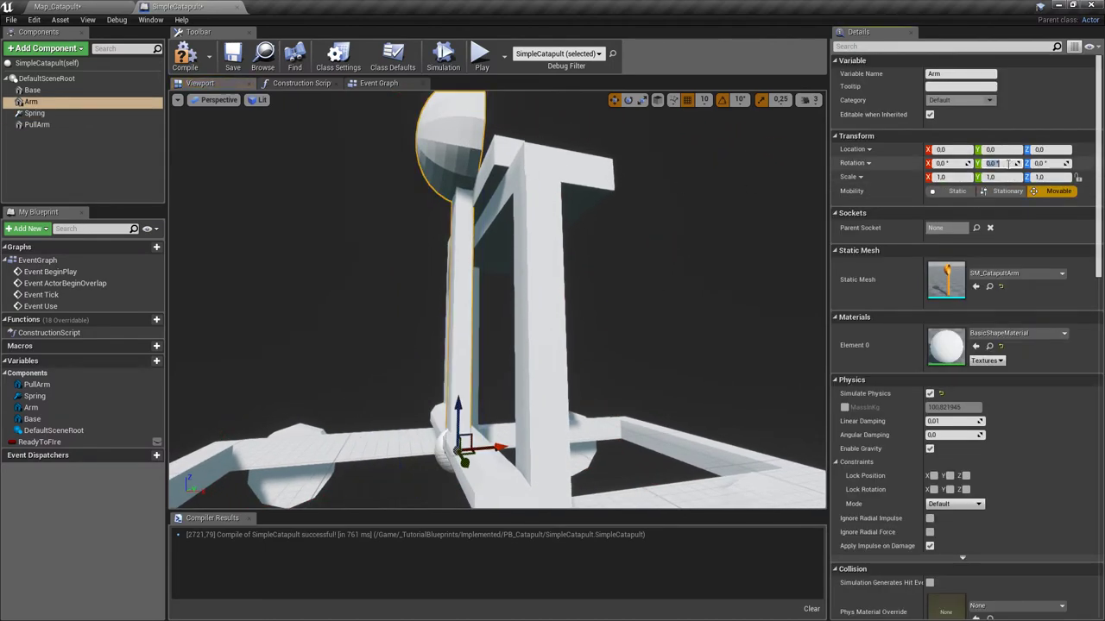
{"action": "key", "text": "Return"}
{"action": "right_click_drag", "start_coordinate": [503, 286], "coordinate": [446, 264]}
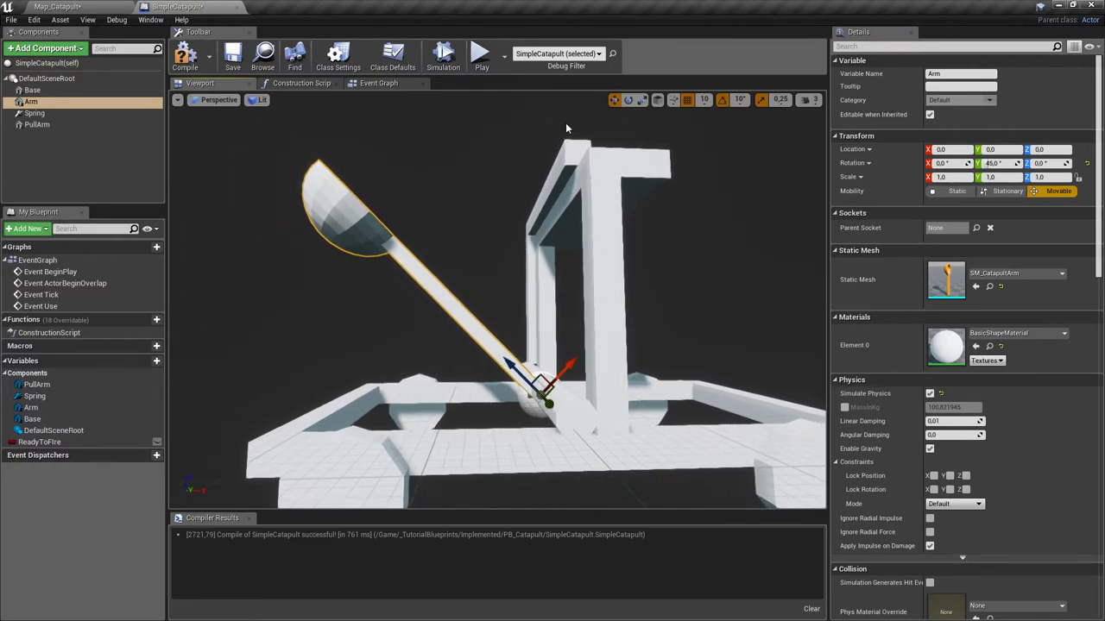
{"action": "mouse_move", "coordinate": [526, 394]}
{"action": "right_mouse_down"}
{"action": "mouse_move", "coordinate": [552, 395]}
{"action": "mouse_move", "coordinate": [526, 395]}
{"action": "right_mouse_up"}
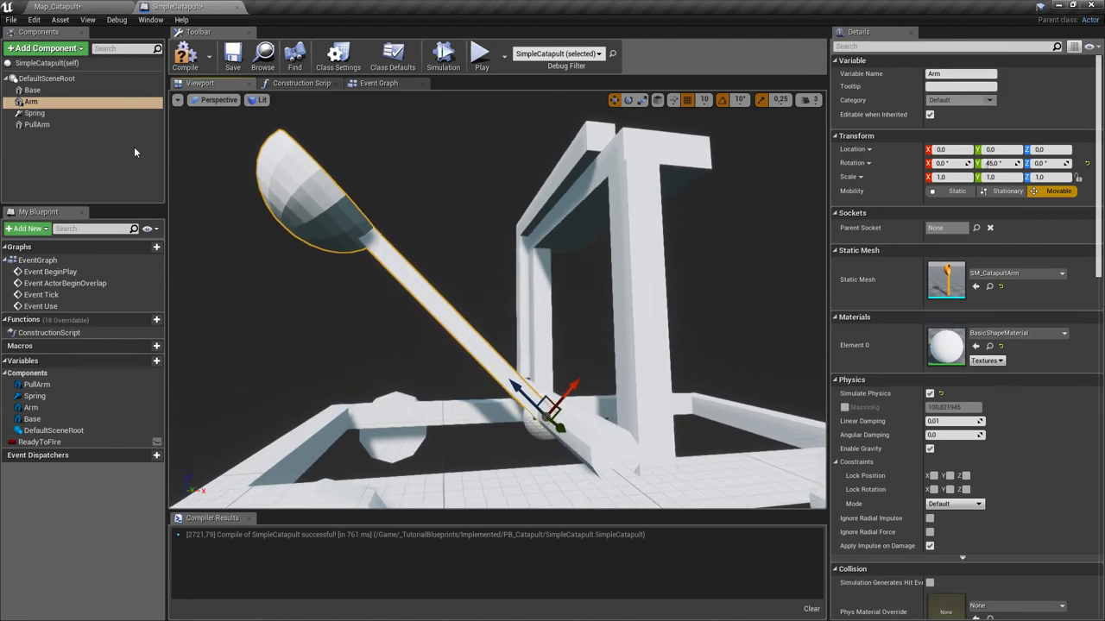
{"action": "left_click", "coordinate": [187, 57]}
{"action": "left_click", "coordinate": [232, 57]}
- Play-test the map with the tilted Arm, pulling back and releasing the white catapult while watching it from the side
{"action": "left_click", "coordinate": [57, 6]}
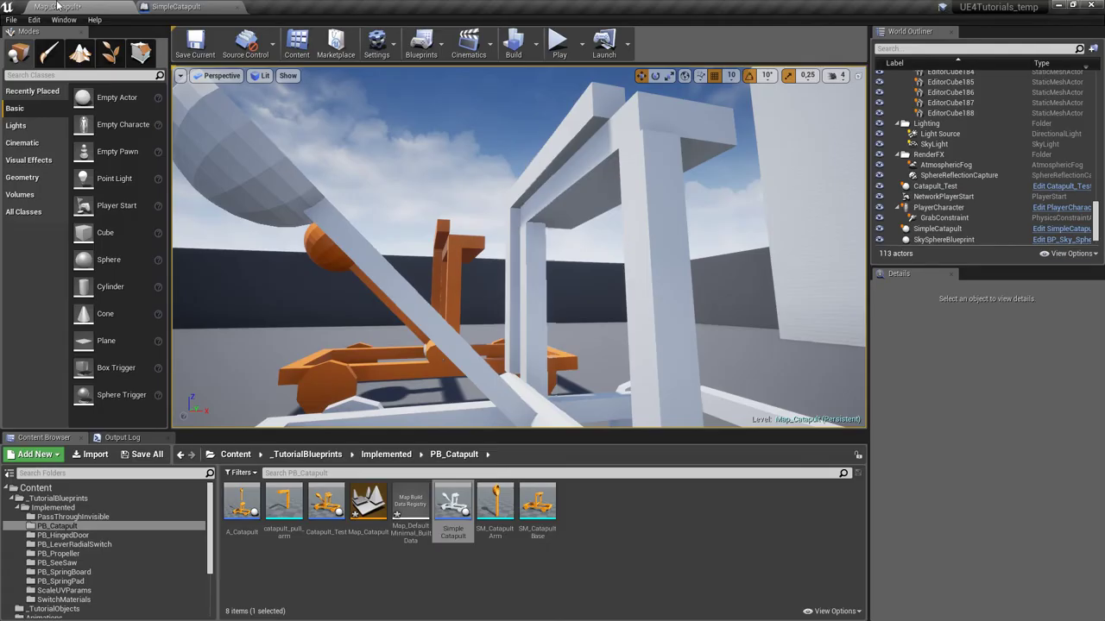
{"action": "left_click", "coordinate": [558, 43]}
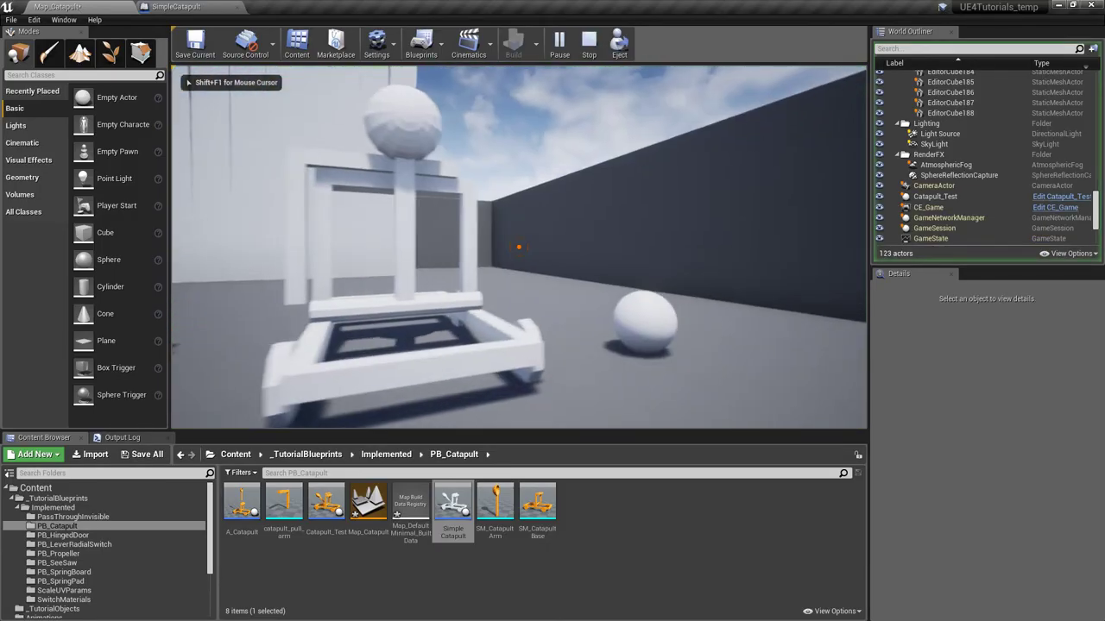
{"action": "key", "text": "w"}
{"action": "left_click", "coordinate": [519, 247]}
{"action": "key", "text": "d"}
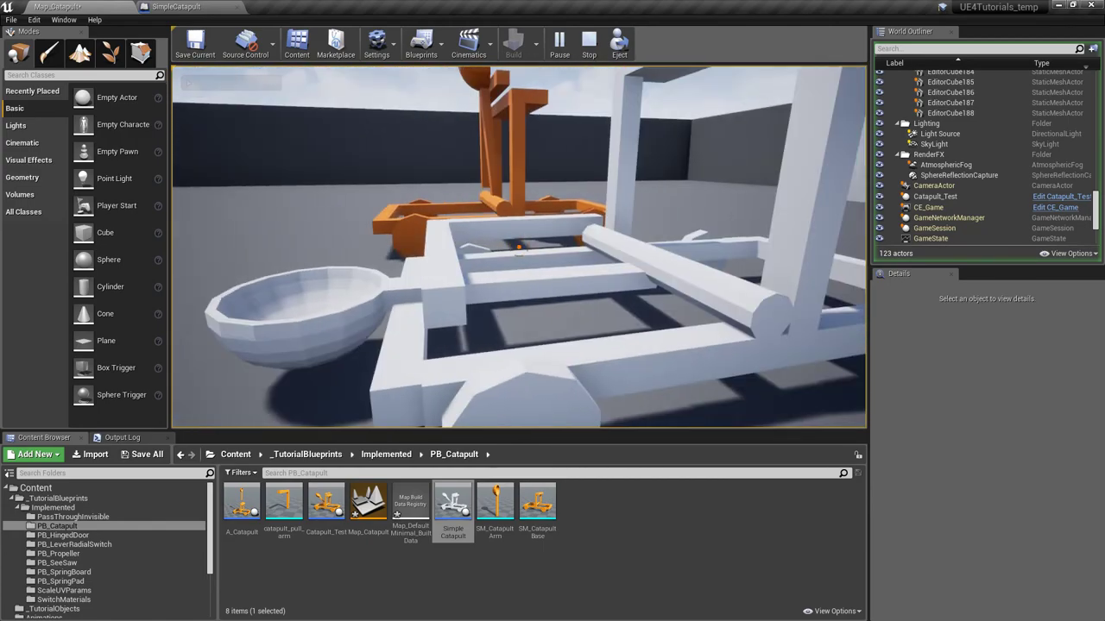
{"action": "key", "text": "a"}
{"action": "left_click", "coordinate": [519, 247]}
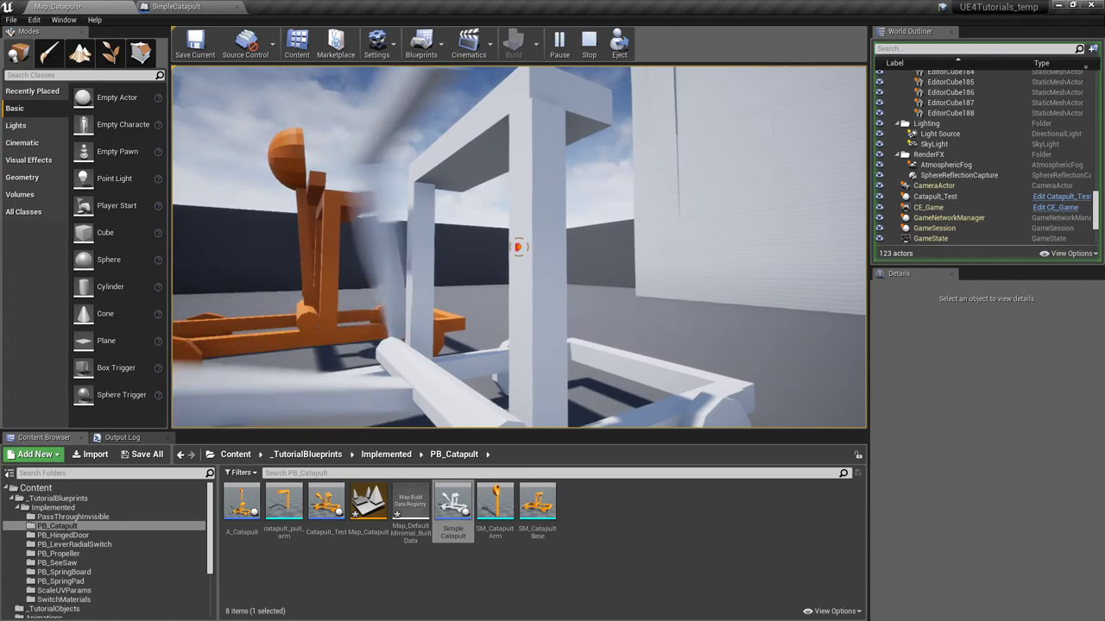
{"action": "key", "text": "s"}
{"action": "key", "text": "d"}
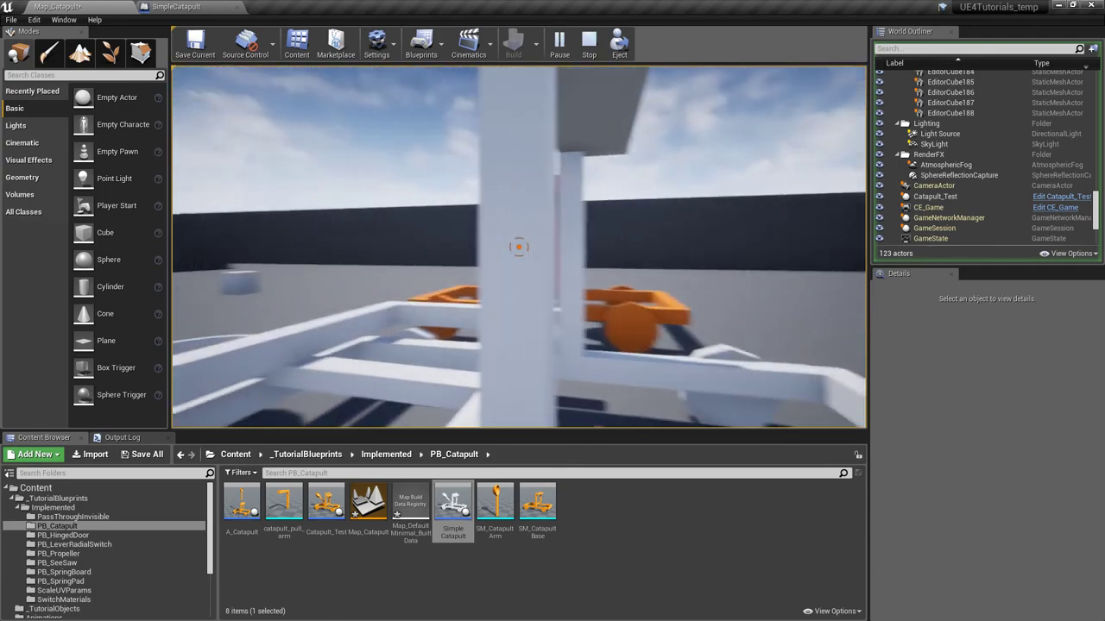
{"action": "left_click", "coordinate": [519, 247]}
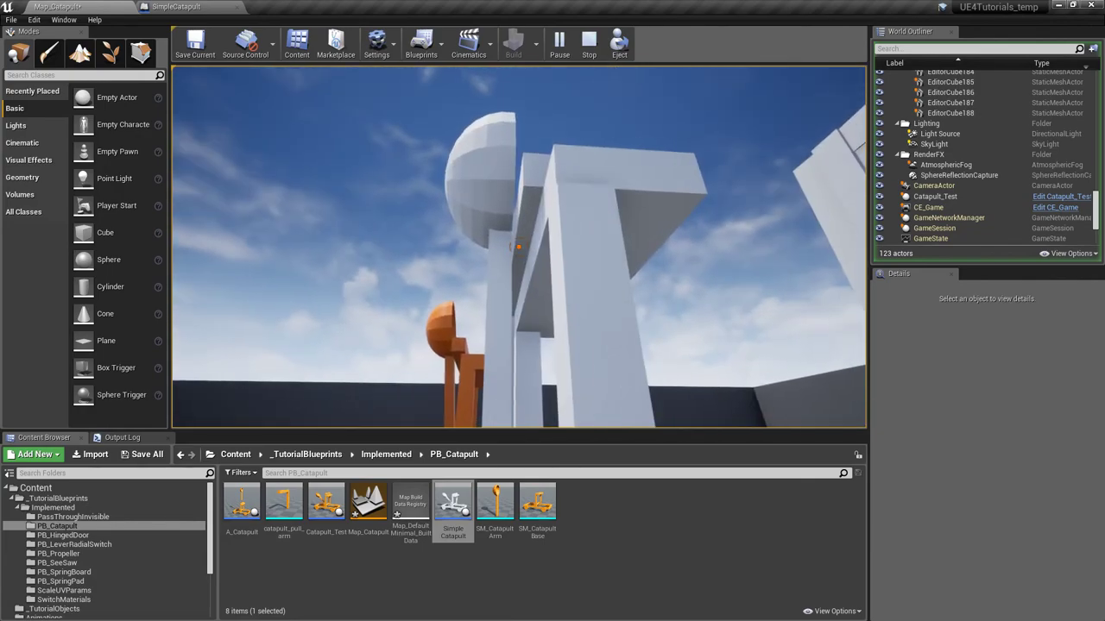
- Pick up the white ball in the play test and launch it from the white catapult's bowl at the block wall
{"action": "key", "text": "a"}
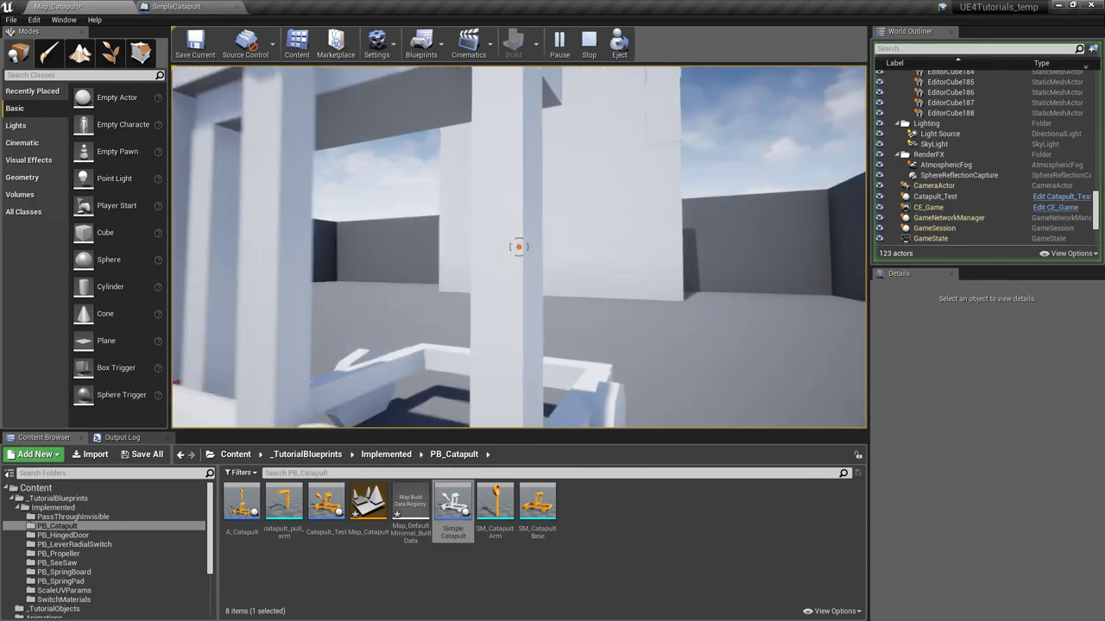
{"action": "key", "text": "w"}
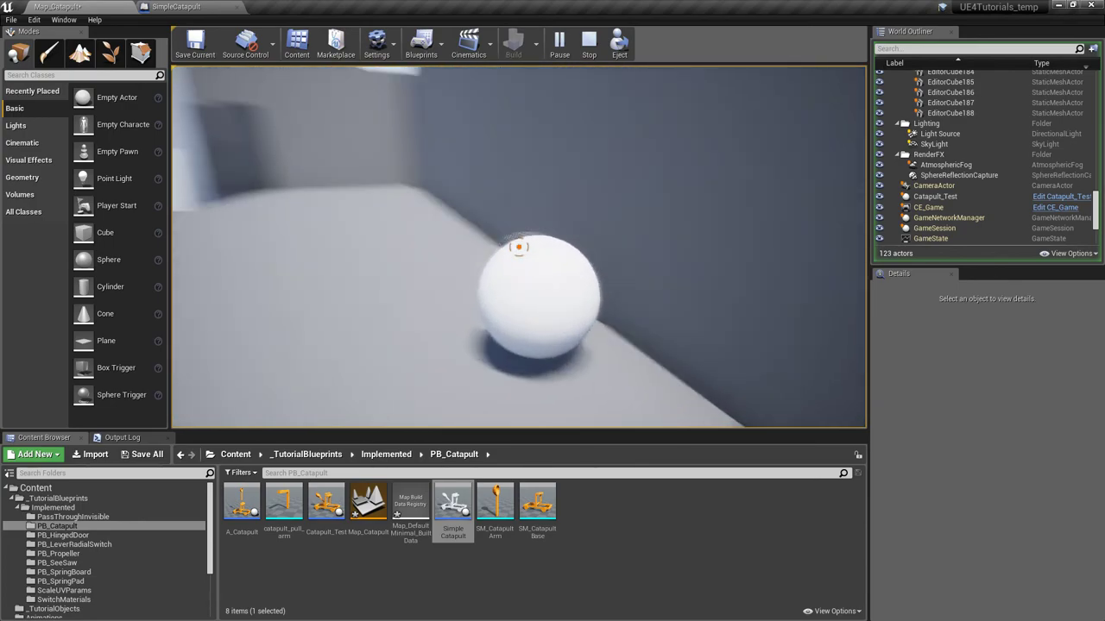
{"action": "key", "text": "e"}
{"action": "key", "text": "a"}
{"action": "key", "text": "w"}
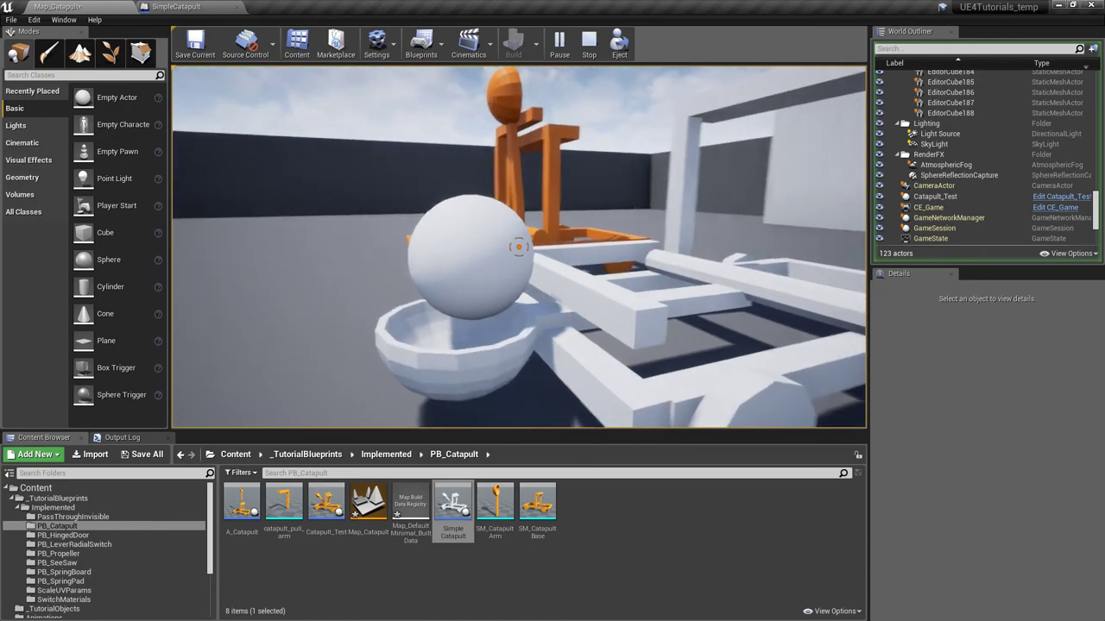
{"action": "key", "text": "e"}
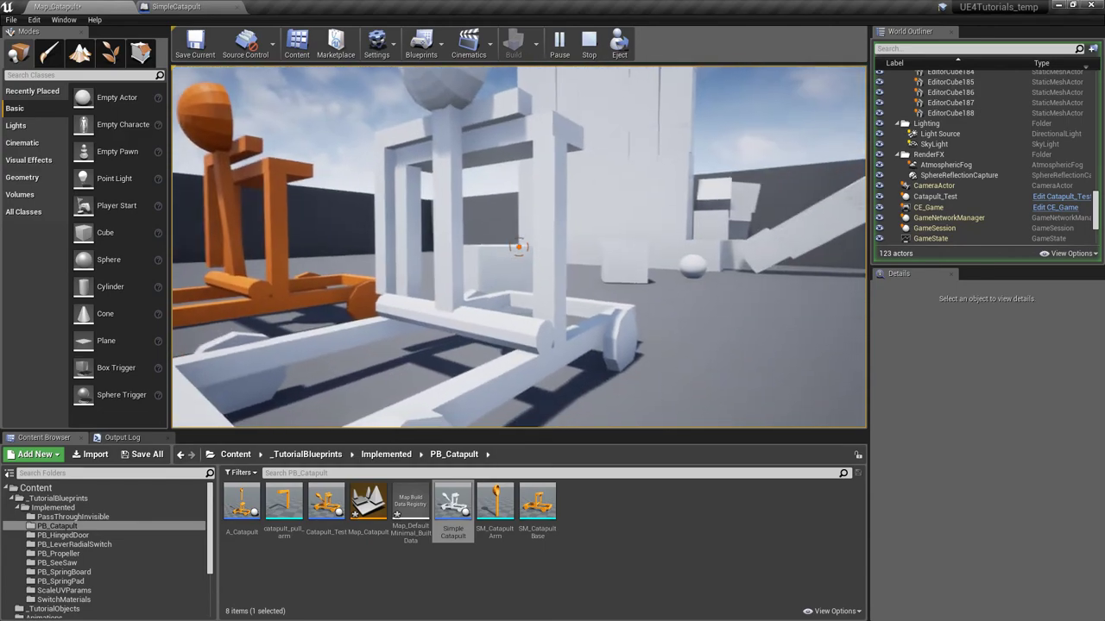
- Trigger the white catapult again, check how the PullArm lies against the lowered Arm, and end the play test
{"action": "key", "text": "d"}
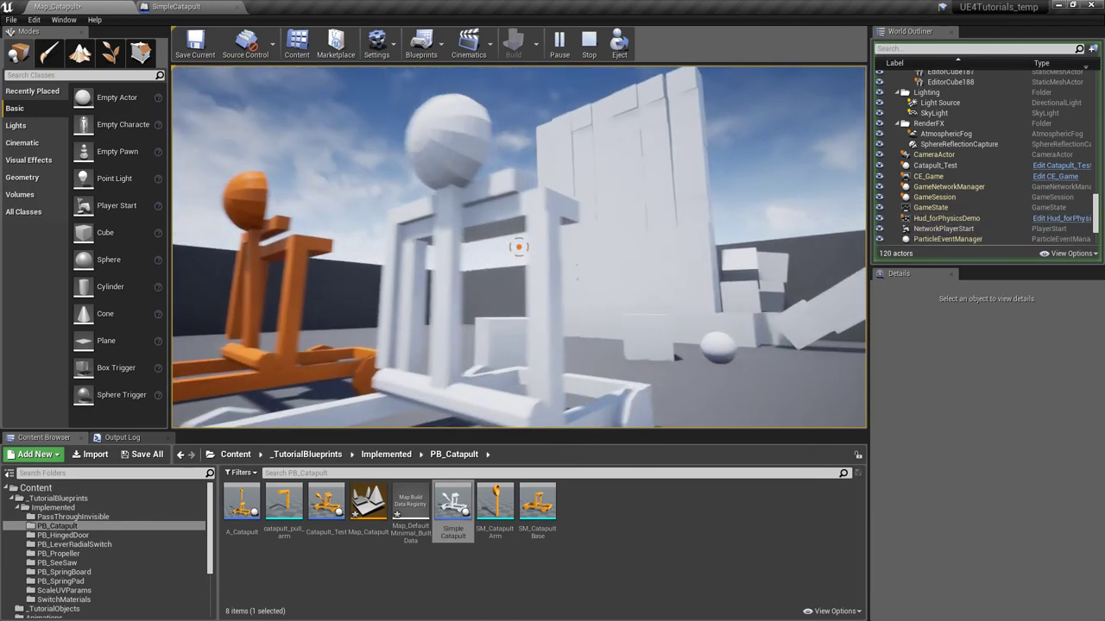
{"action": "key", "text": "d"}
{"action": "left_click", "coordinate": [518, 247]}
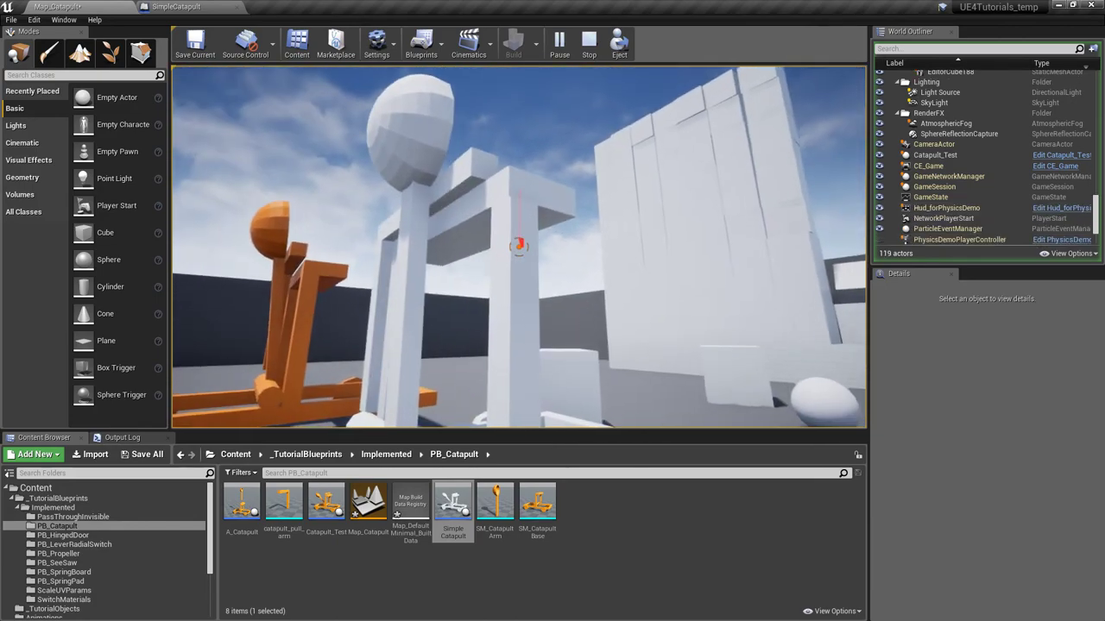
{"action": "key", "text": "a"}
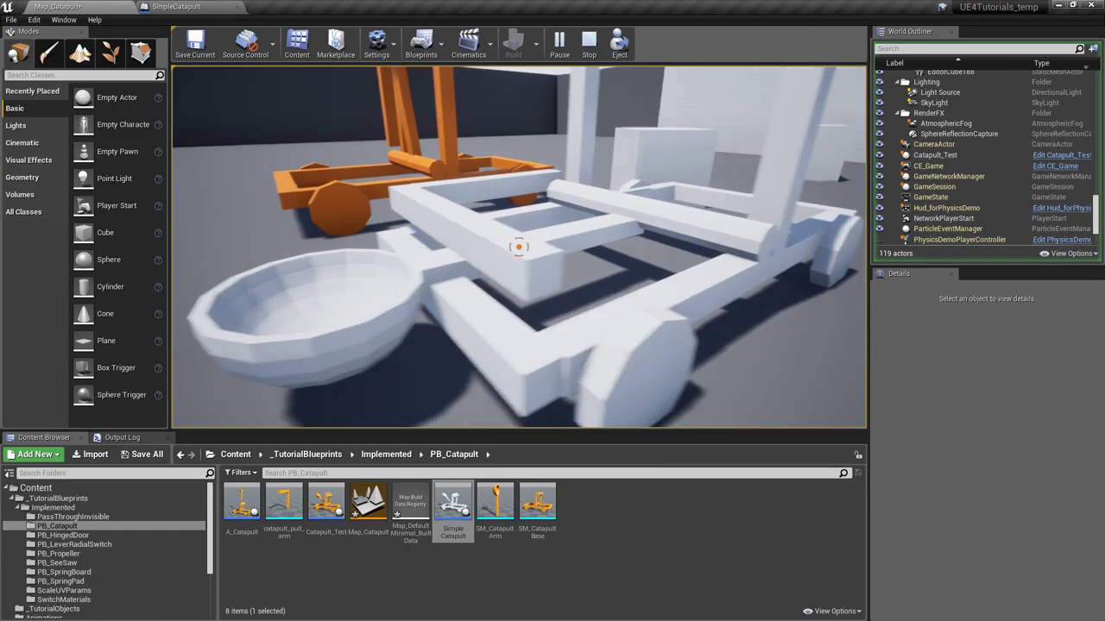
{"action": "key", "text": "Escape"}
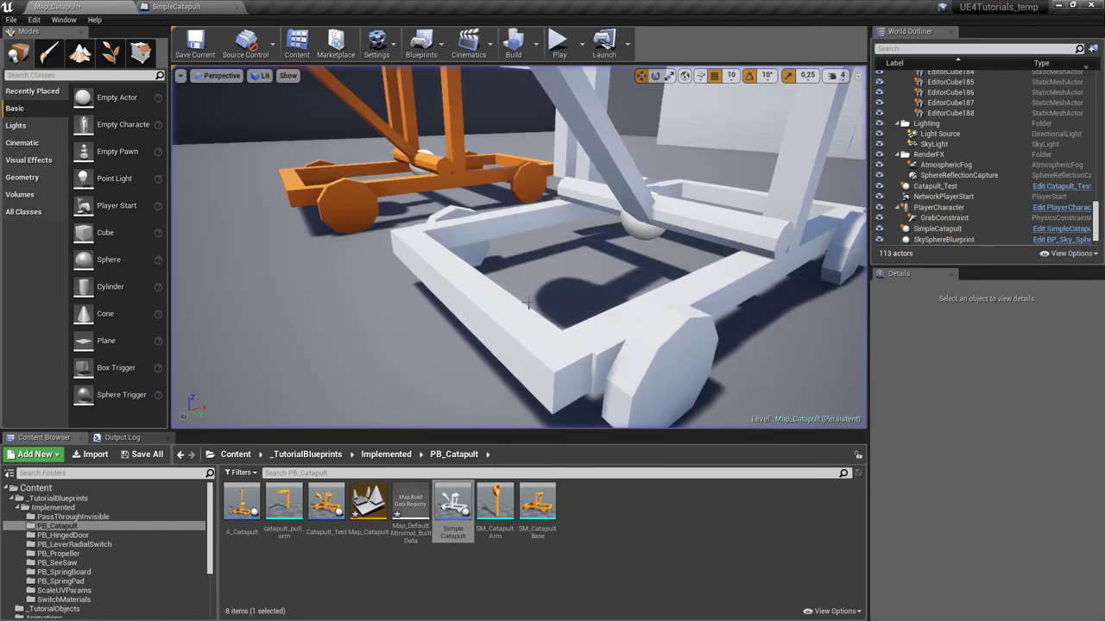
- Enable Use CCD for the PullArm in the SimpleCatapult Blueprint, then compile and save it
{"action": "right_click_drag", "start_coordinate": [642, 202], "coordinate": [699, 178]}
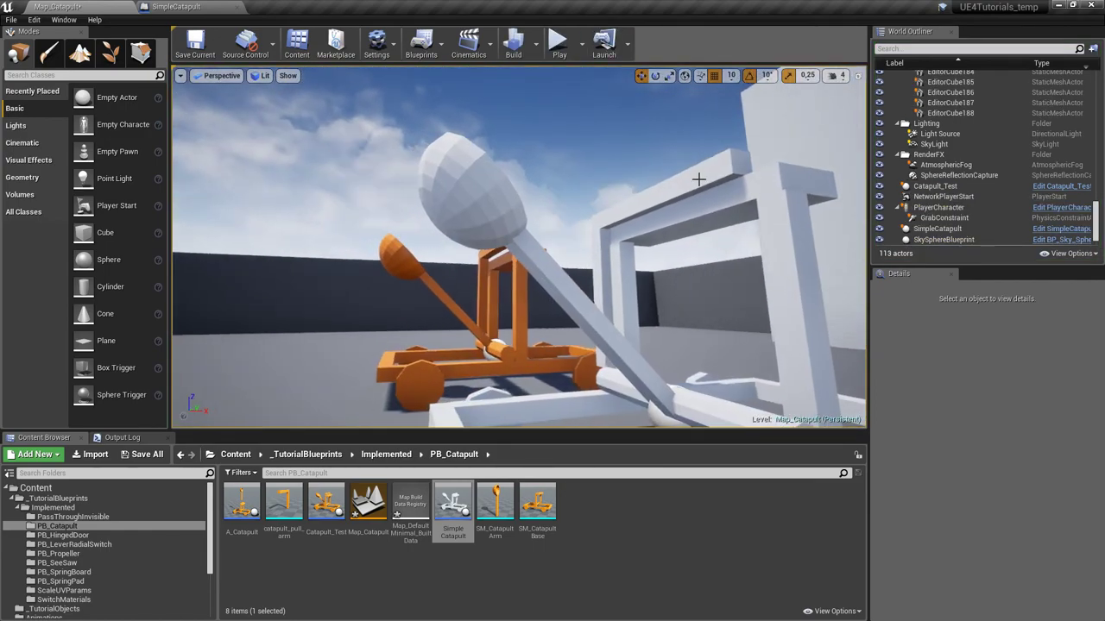
{"action": "left_click", "coordinate": [698, 178]}
{"action": "left_click", "coordinate": [176, 6]}
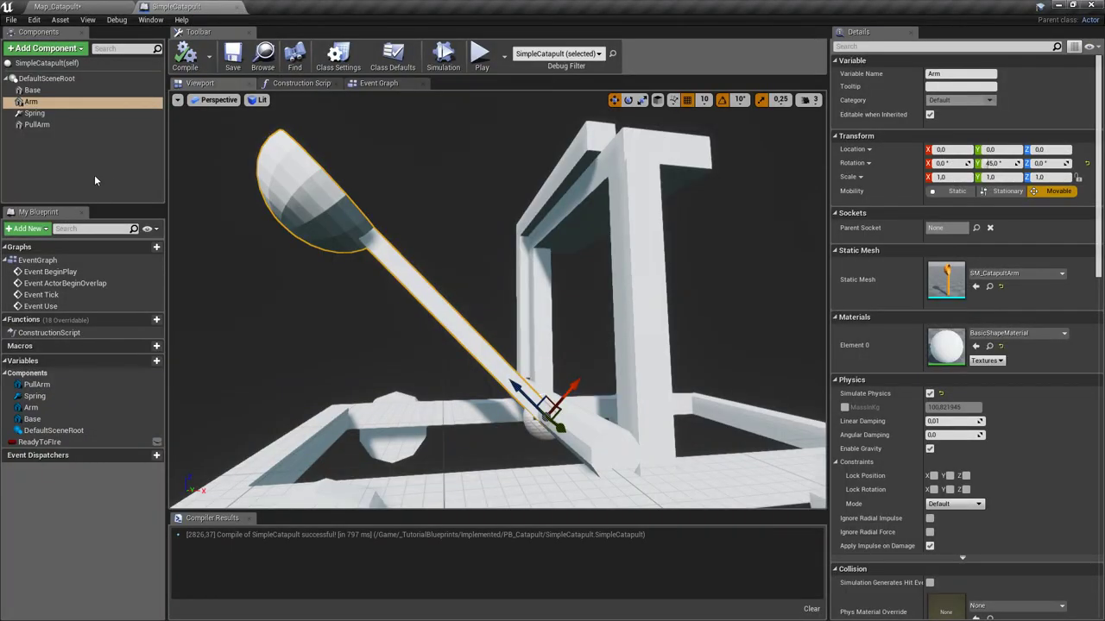
{"action": "left_click", "coordinate": [63, 125]}
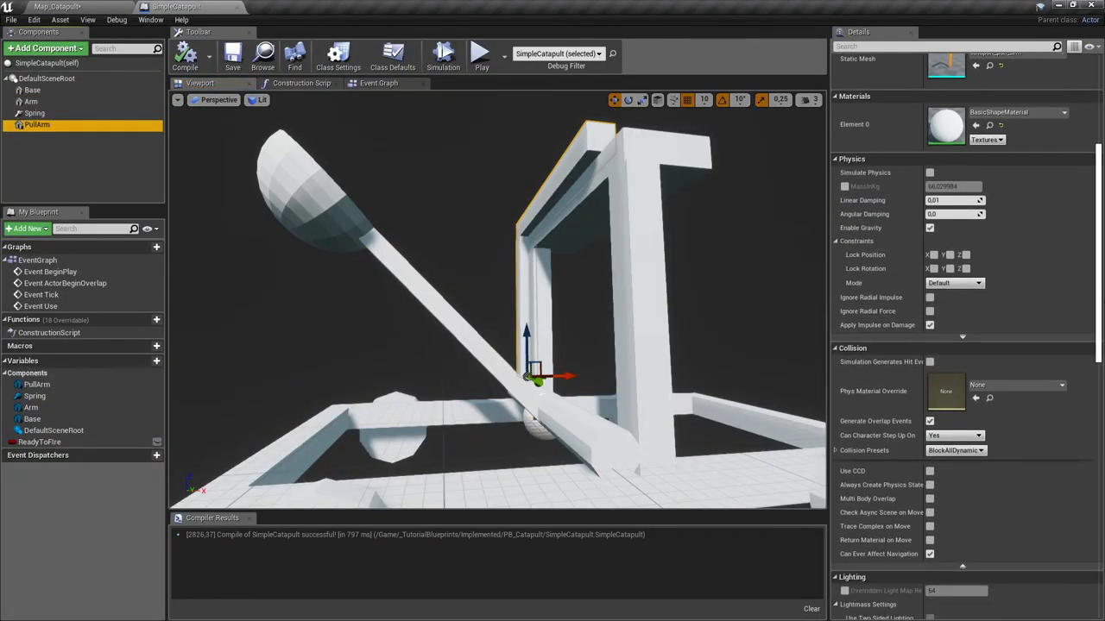
{"action": "mouse_move", "coordinate": [1102, 276]}
{"action": "left_mouse_down"}
{"action": "mouse_move", "coordinate": [1102, 408]}
{"action": "mouse_move", "coordinate": [1102, 274]}
{"action": "left_mouse_up"}
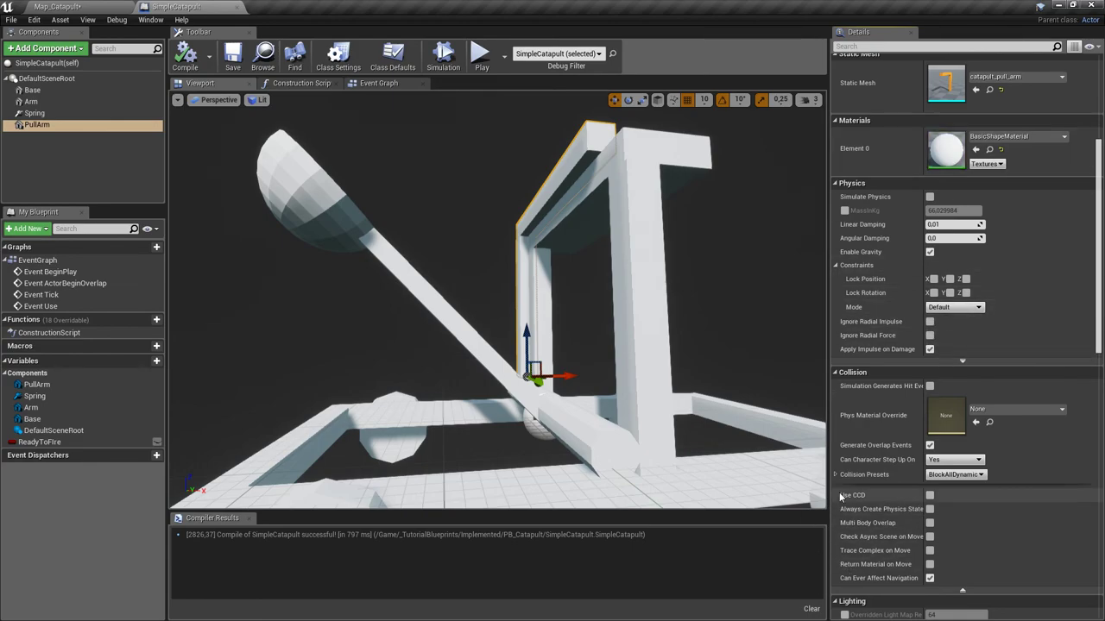
{"action": "scroll", "coordinate": [854, 501], "scroll_direction": "down", "scroll_amount": 1}
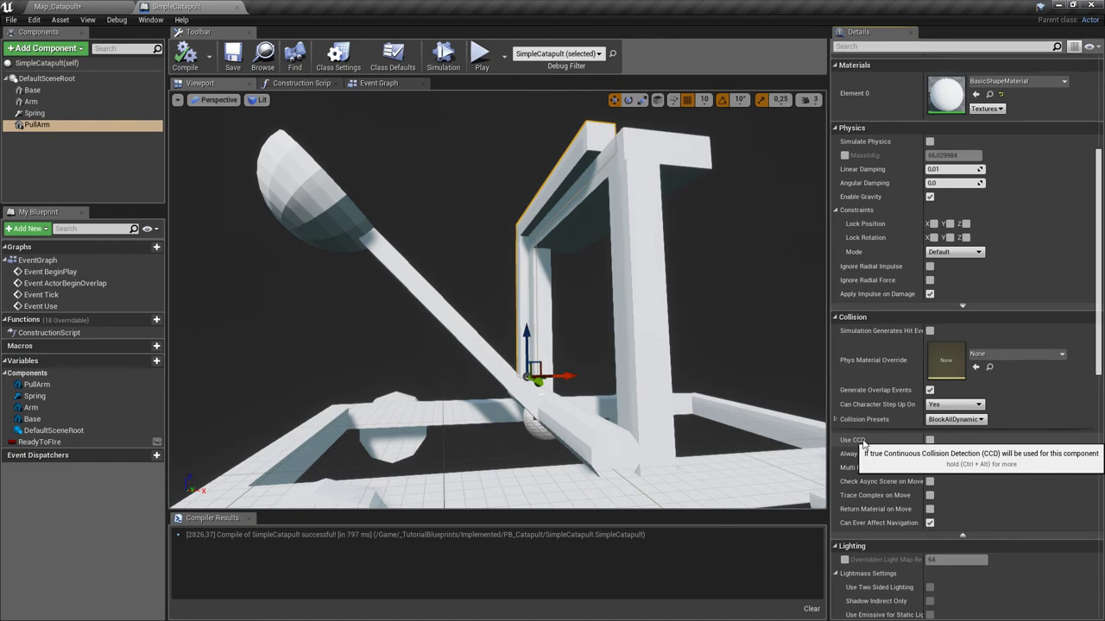
{"action": "left_click", "coordinate": [931, 441]}
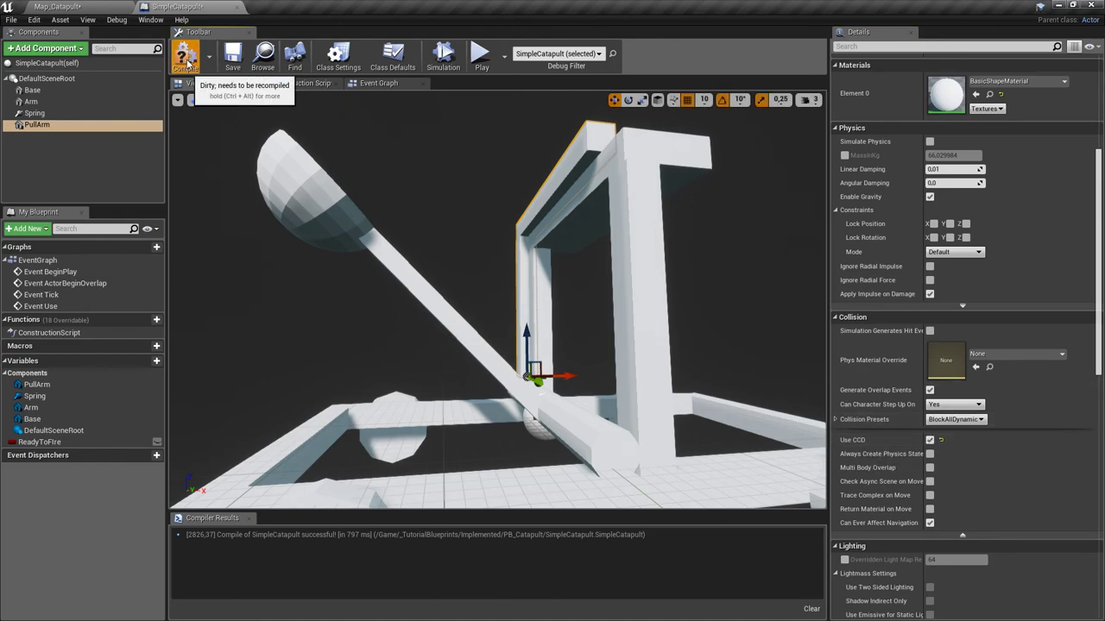
{"action": "left_click", "coordinate": [233, 59]}
- Play-test Map_Catapult with CCD enabled on the PullArm and pull back the white catapult's arm
{"action": "left_click", "coordinate": [56, 6]}
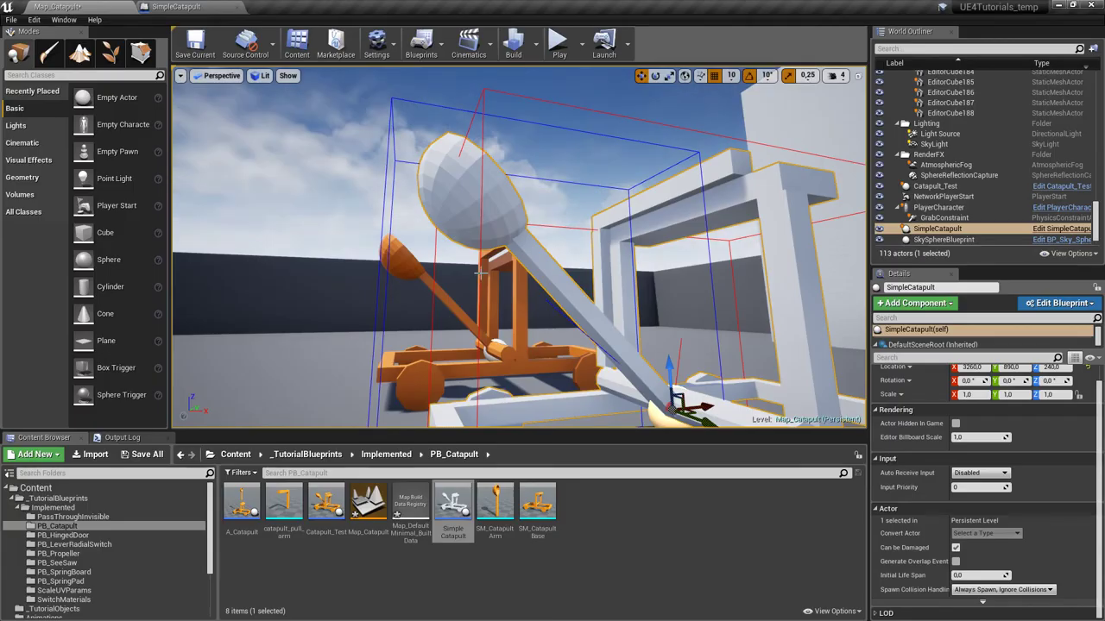
{"action": "right_click_drag", "start_coordinate": [396, 153], "coordinate": [396, 147]}
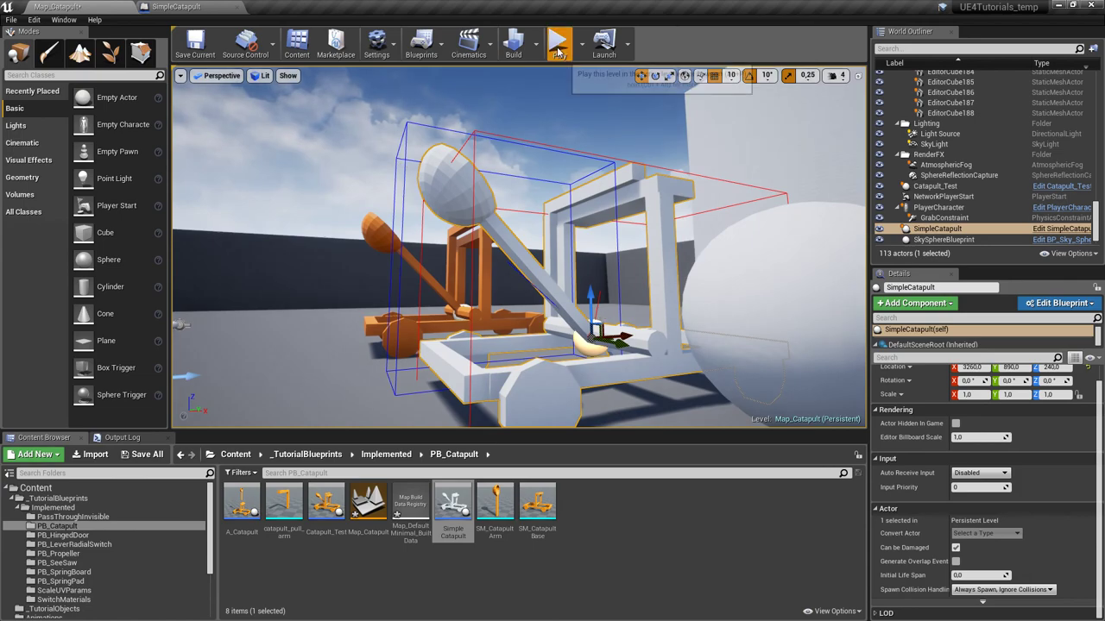
{"action": "left_click", "coordinate": [558, 42]}
{"action": "key", "text": "d"}
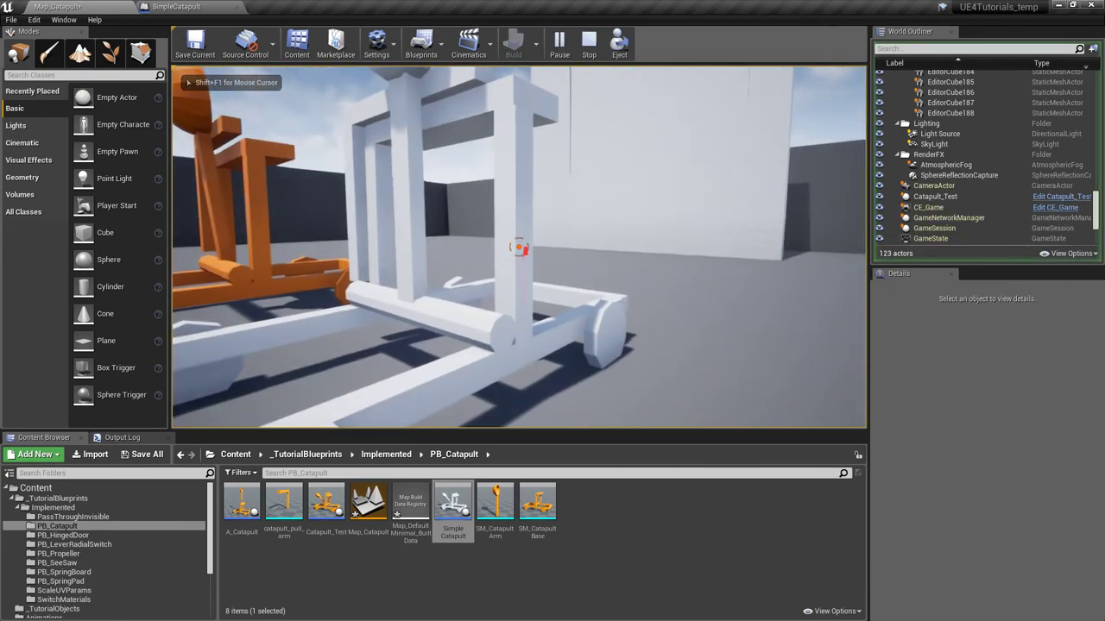
{"action": "left_click", "coordinate": [518, 246]}
{"action": "key", "text": "w"}
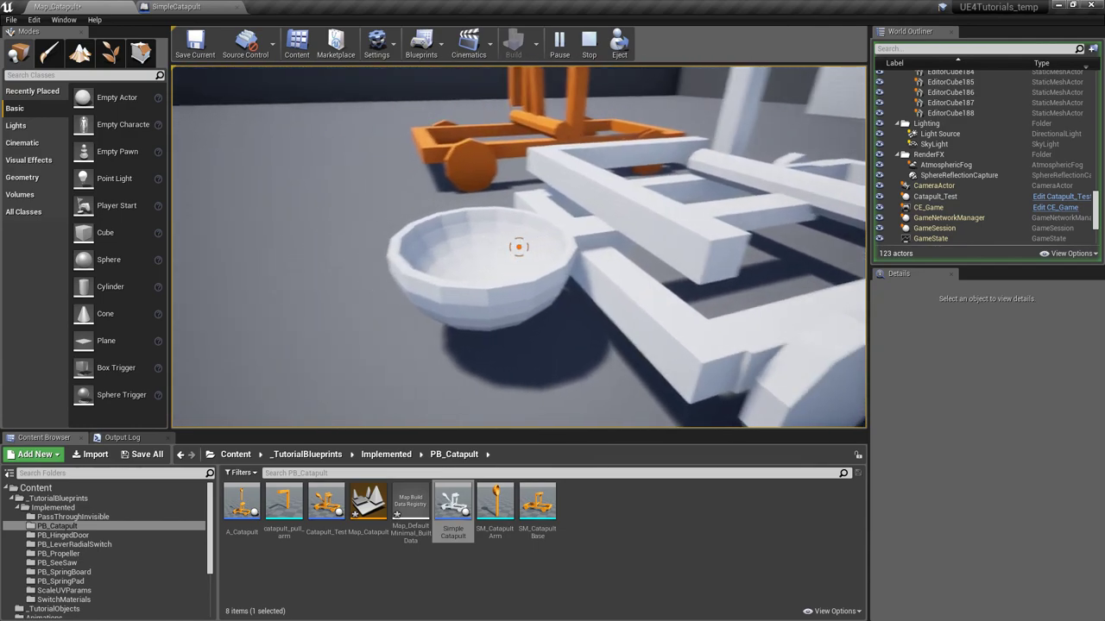
- Examine the pulled-back Arm and PullArm against the Base frame from the bowl side, then end the play test
{"action": "key", "text": "d"}
{"action": "key", "text": "d"}
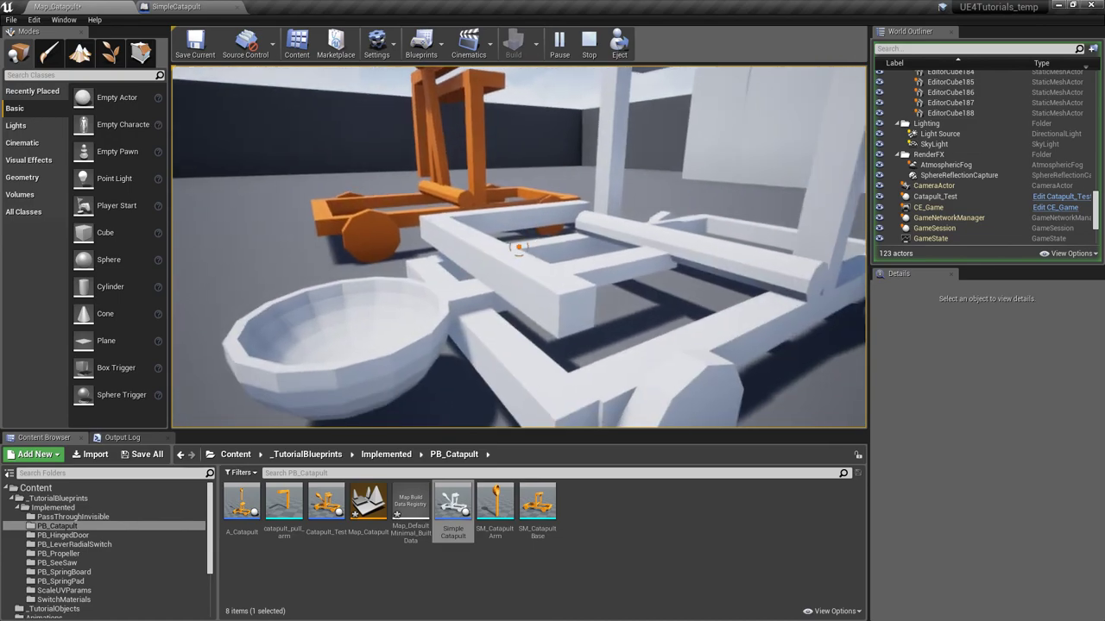
{"action": "key", "text": "a"}
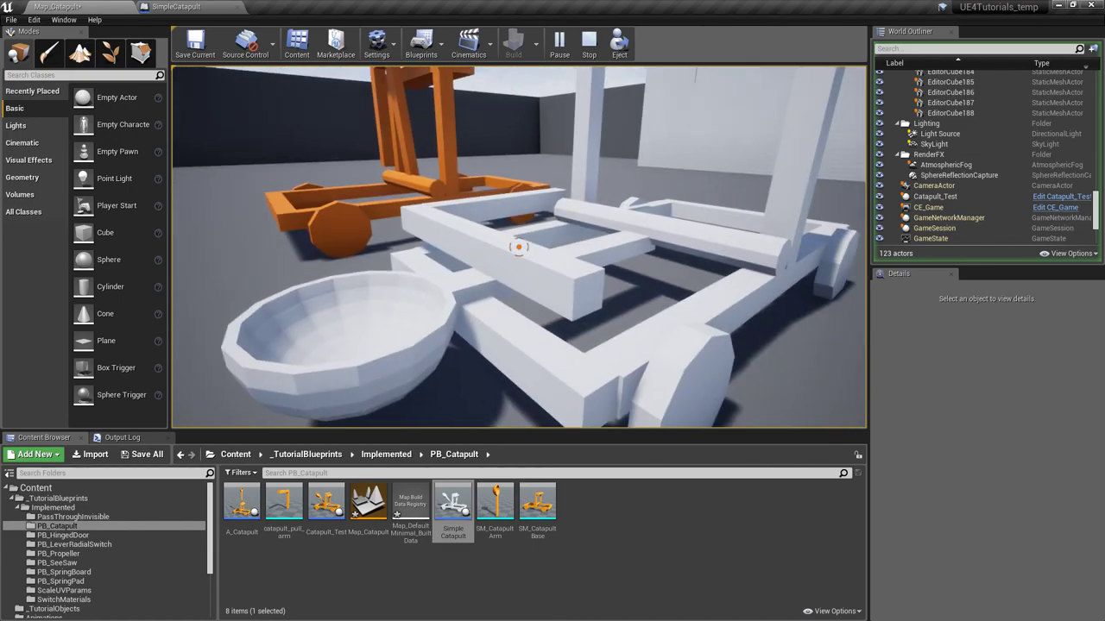
{"action": "key", "text": "w"}
{"action": "key", "text": "s"}
{"action": "key", "text": "a"}
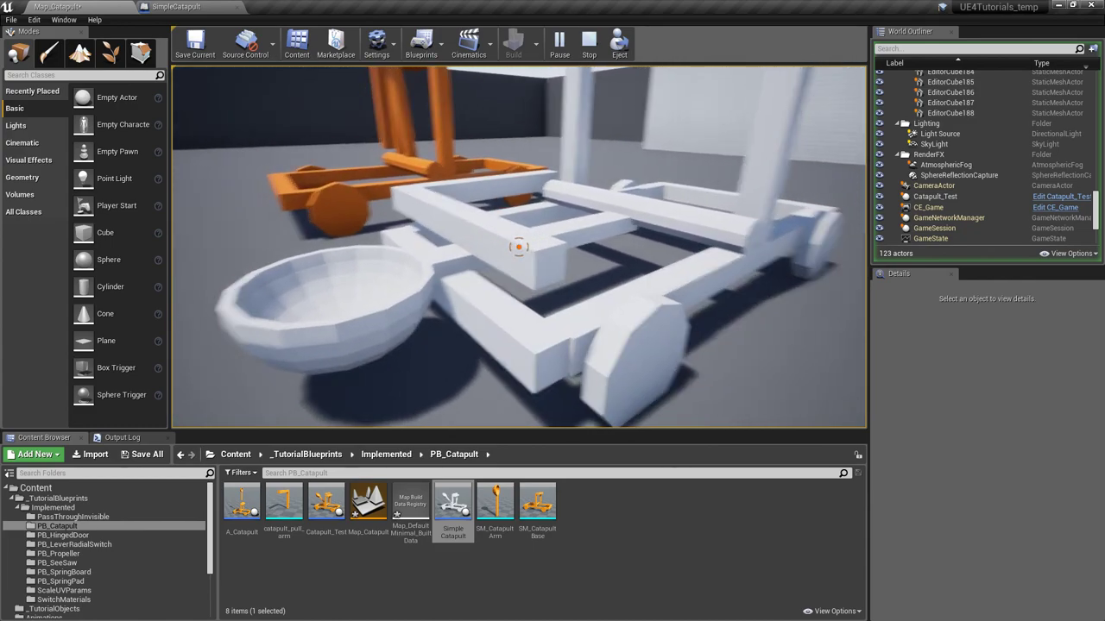
{"action": "key", "text": "w"}
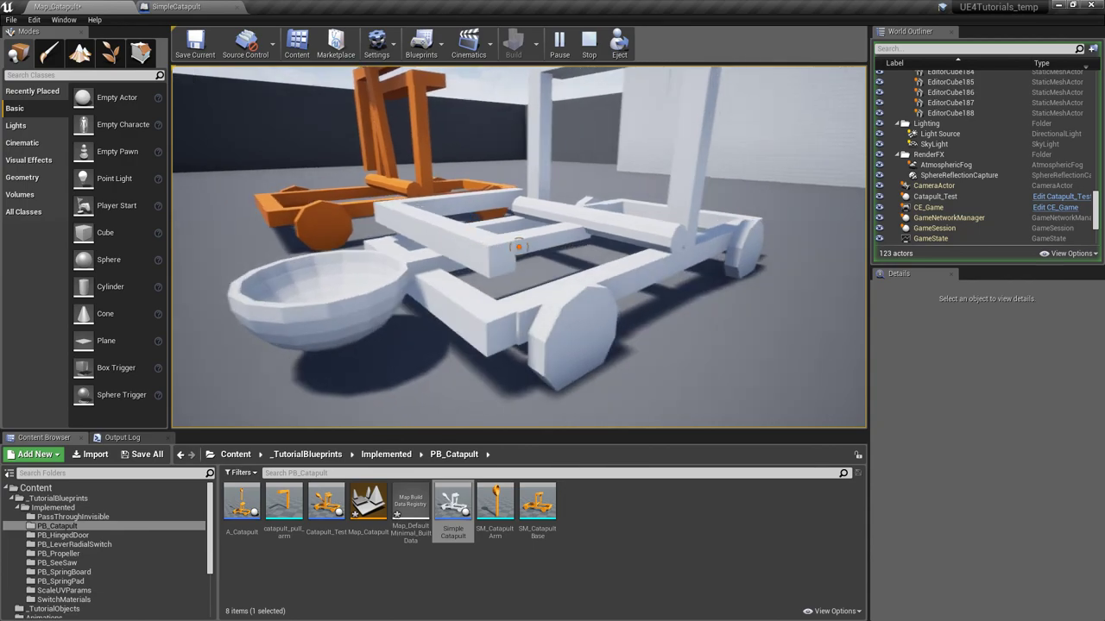
{"action": "key", "text": "Escape"}
{"action": "left_click", "coordinate": [199, 5]}
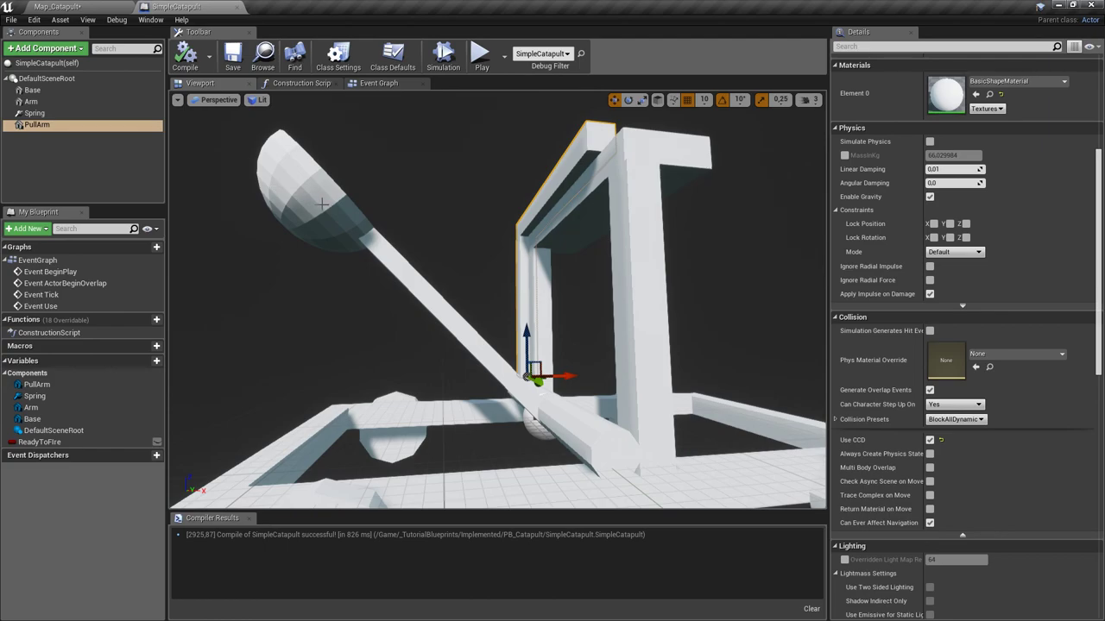
{"action": "left_click", "coordinate": [57, 7]}
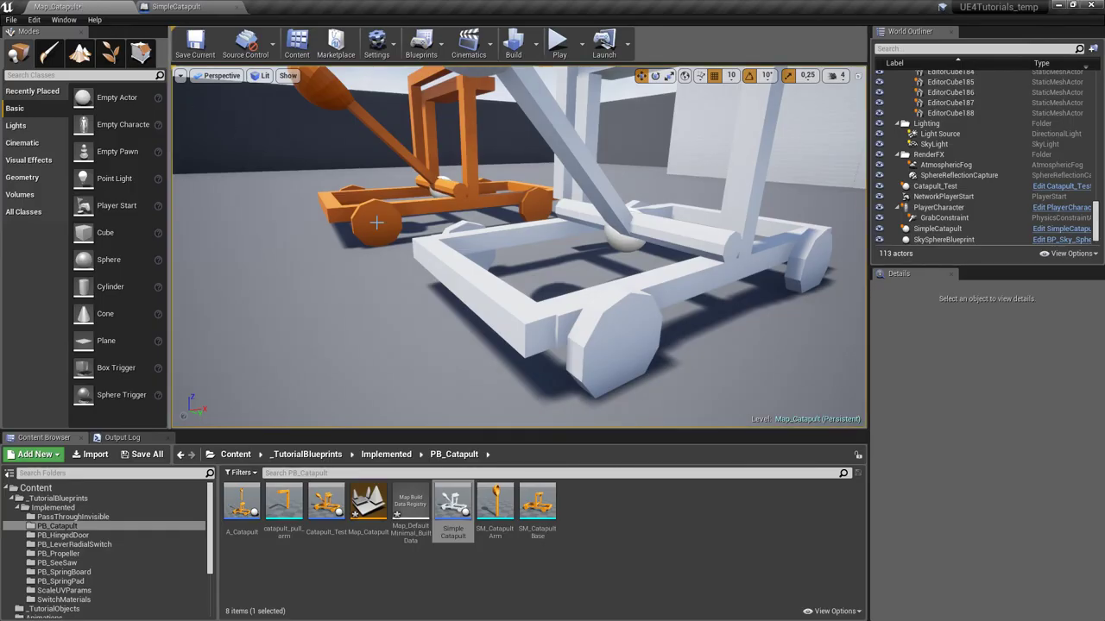
{"action": "right_click_drag", "start_coordinate": [518, 246], "coordinate": [589, 240]}
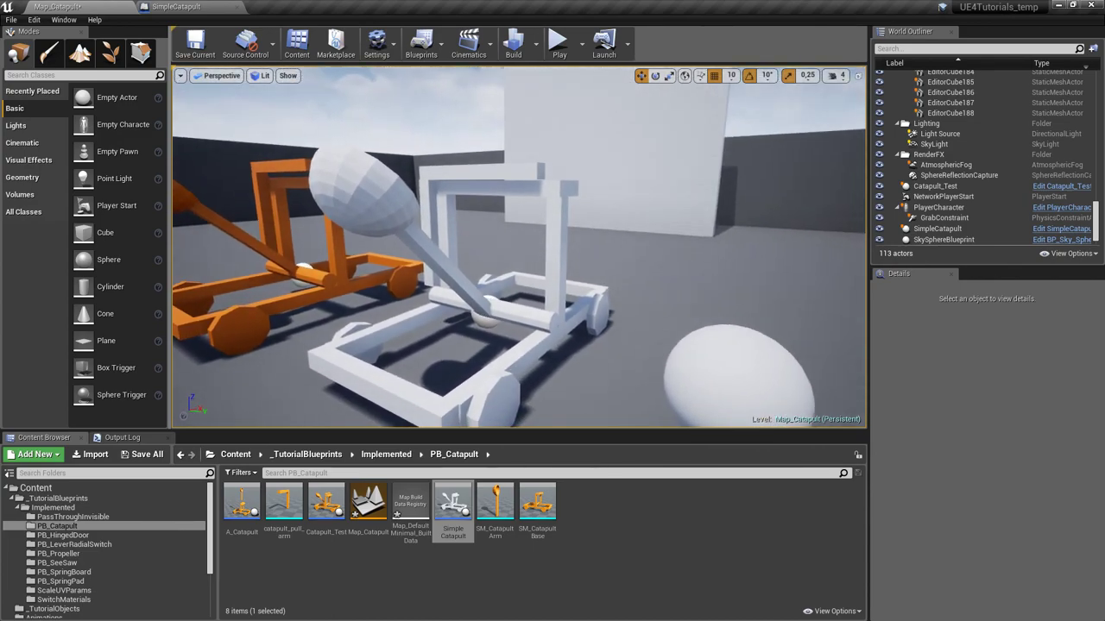
{"action": "right_click_drag", "start_coordinate": [583, 285], "coordinate": [585, 282]}
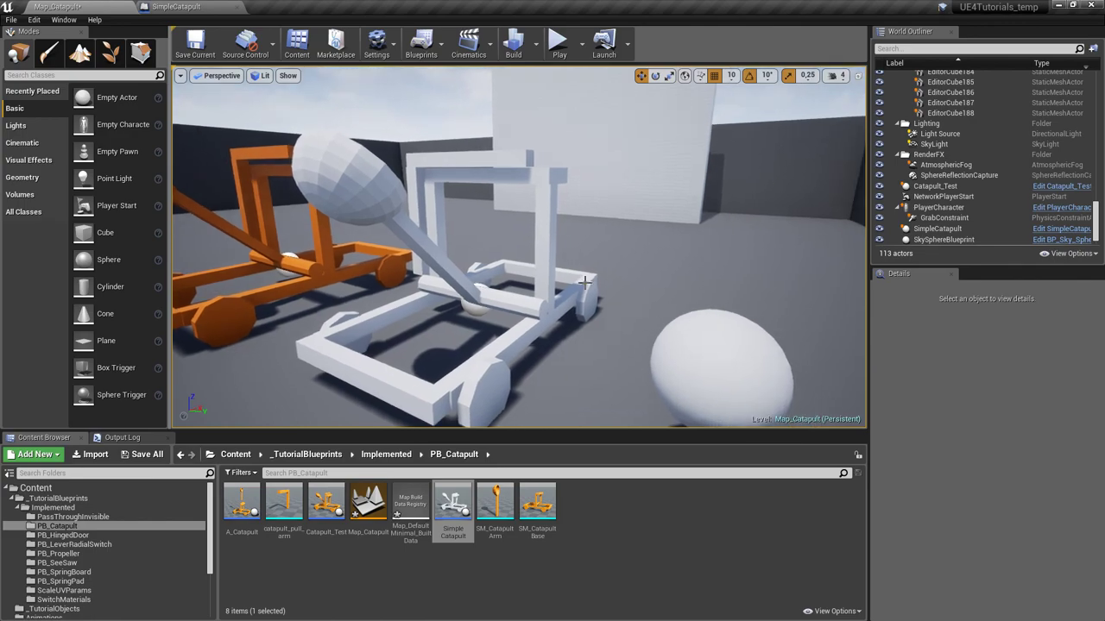